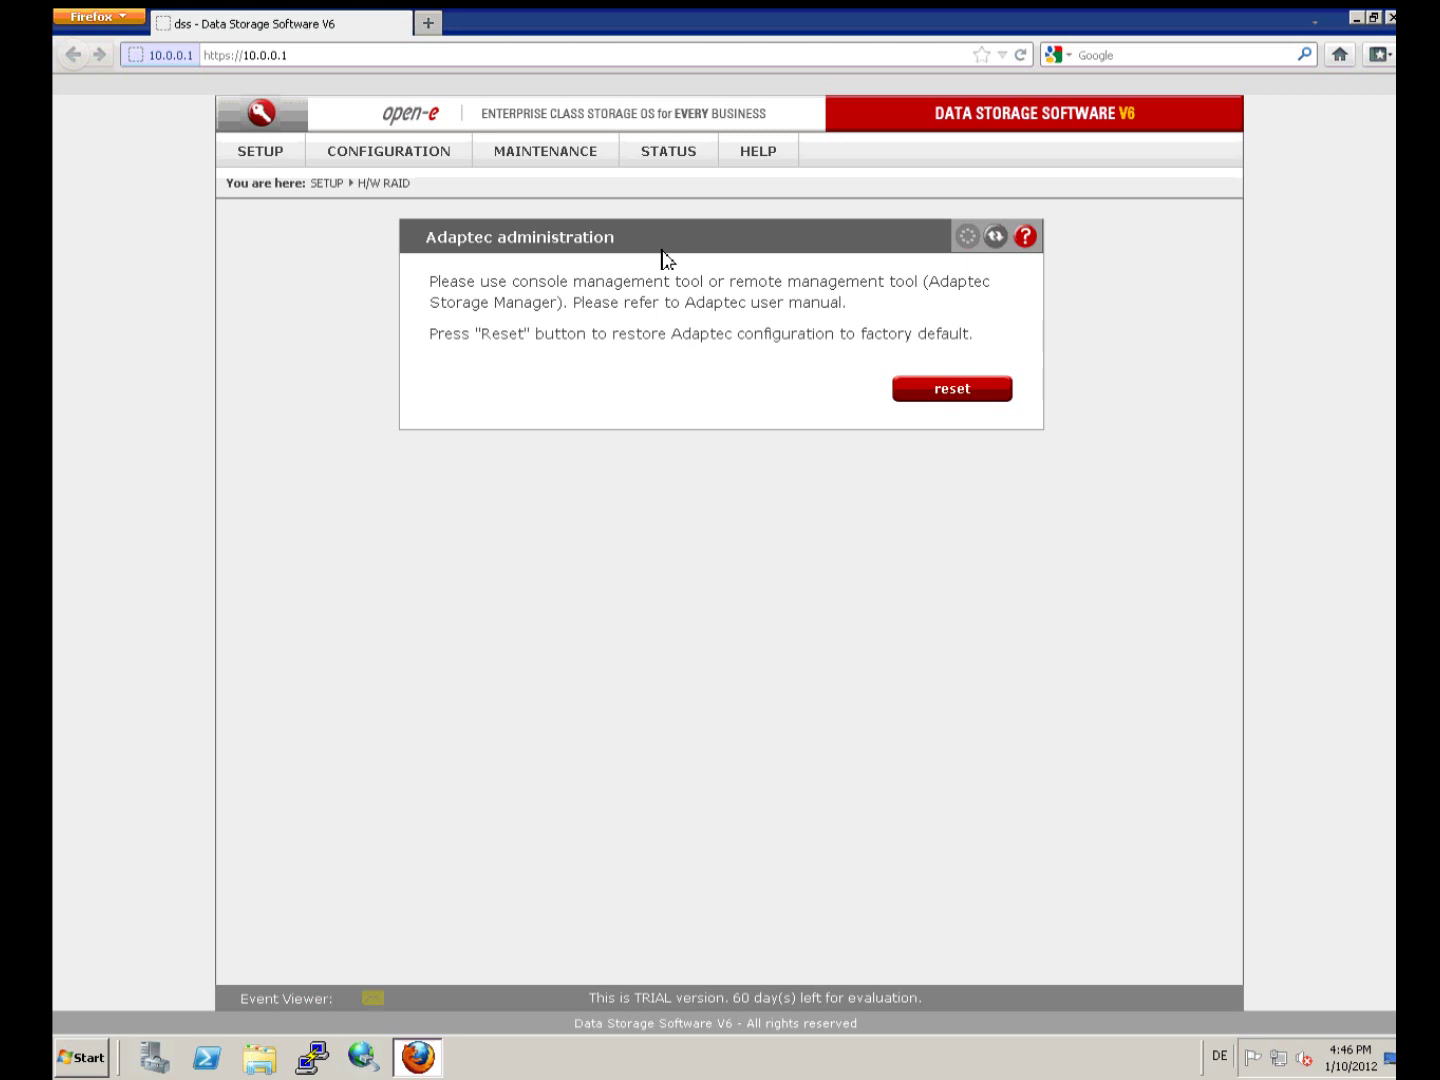
Switch to Adaptec Storage Manager, open Controller 1 of the dss system and postpone the controller registration.
click(1357, 17)
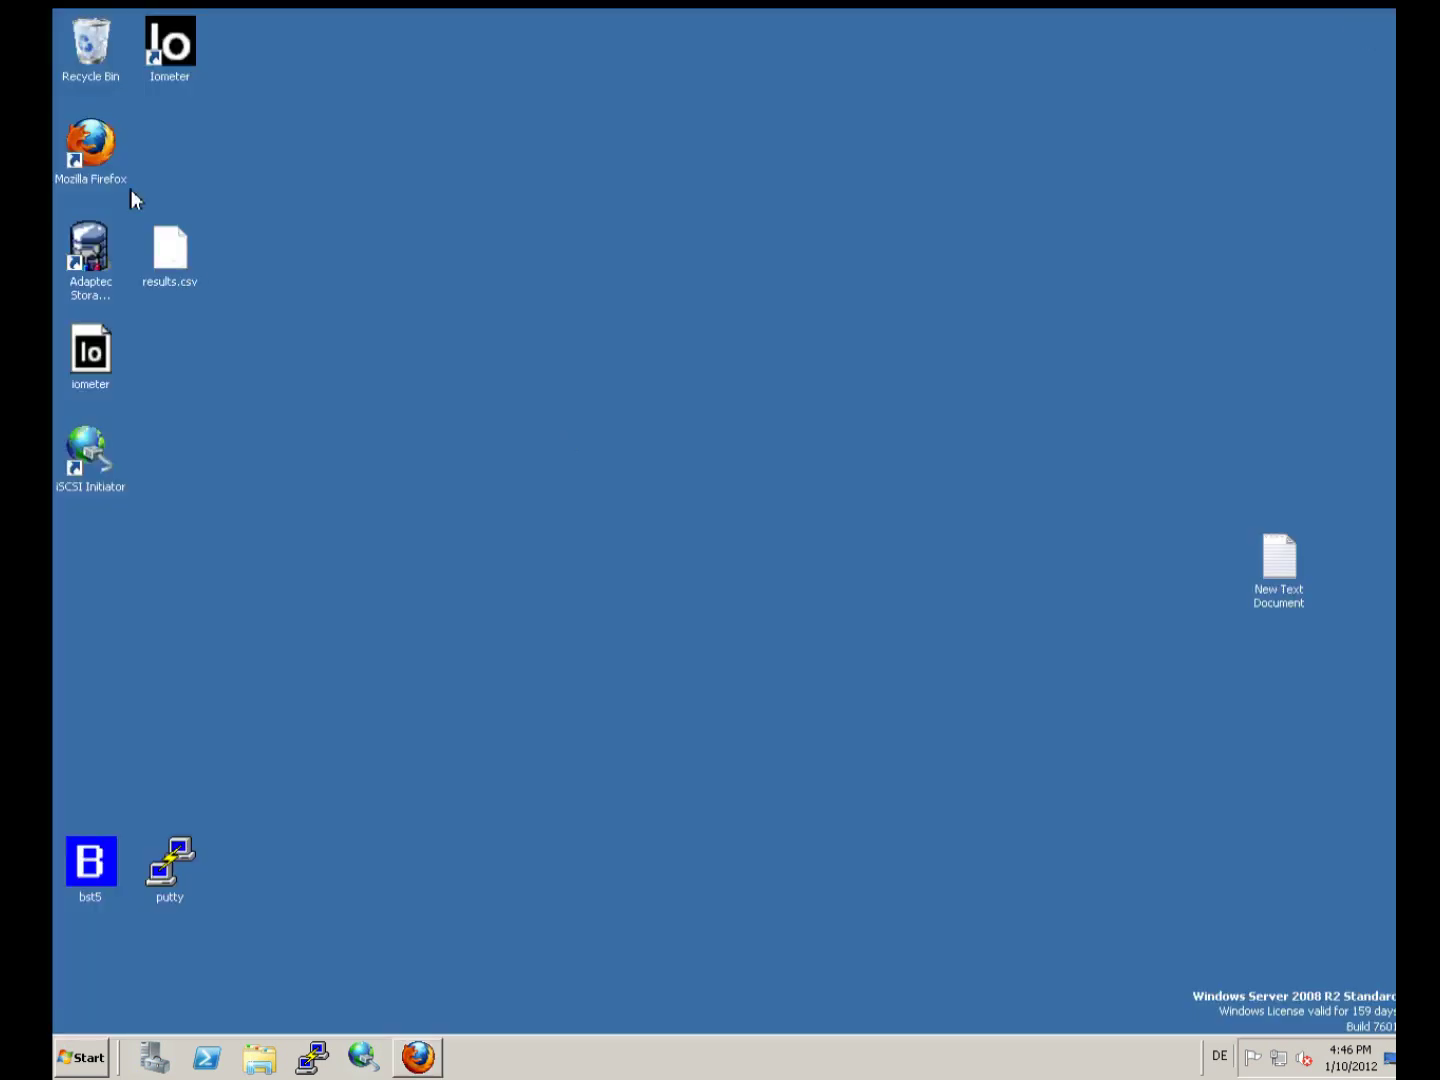
click(92, 266)
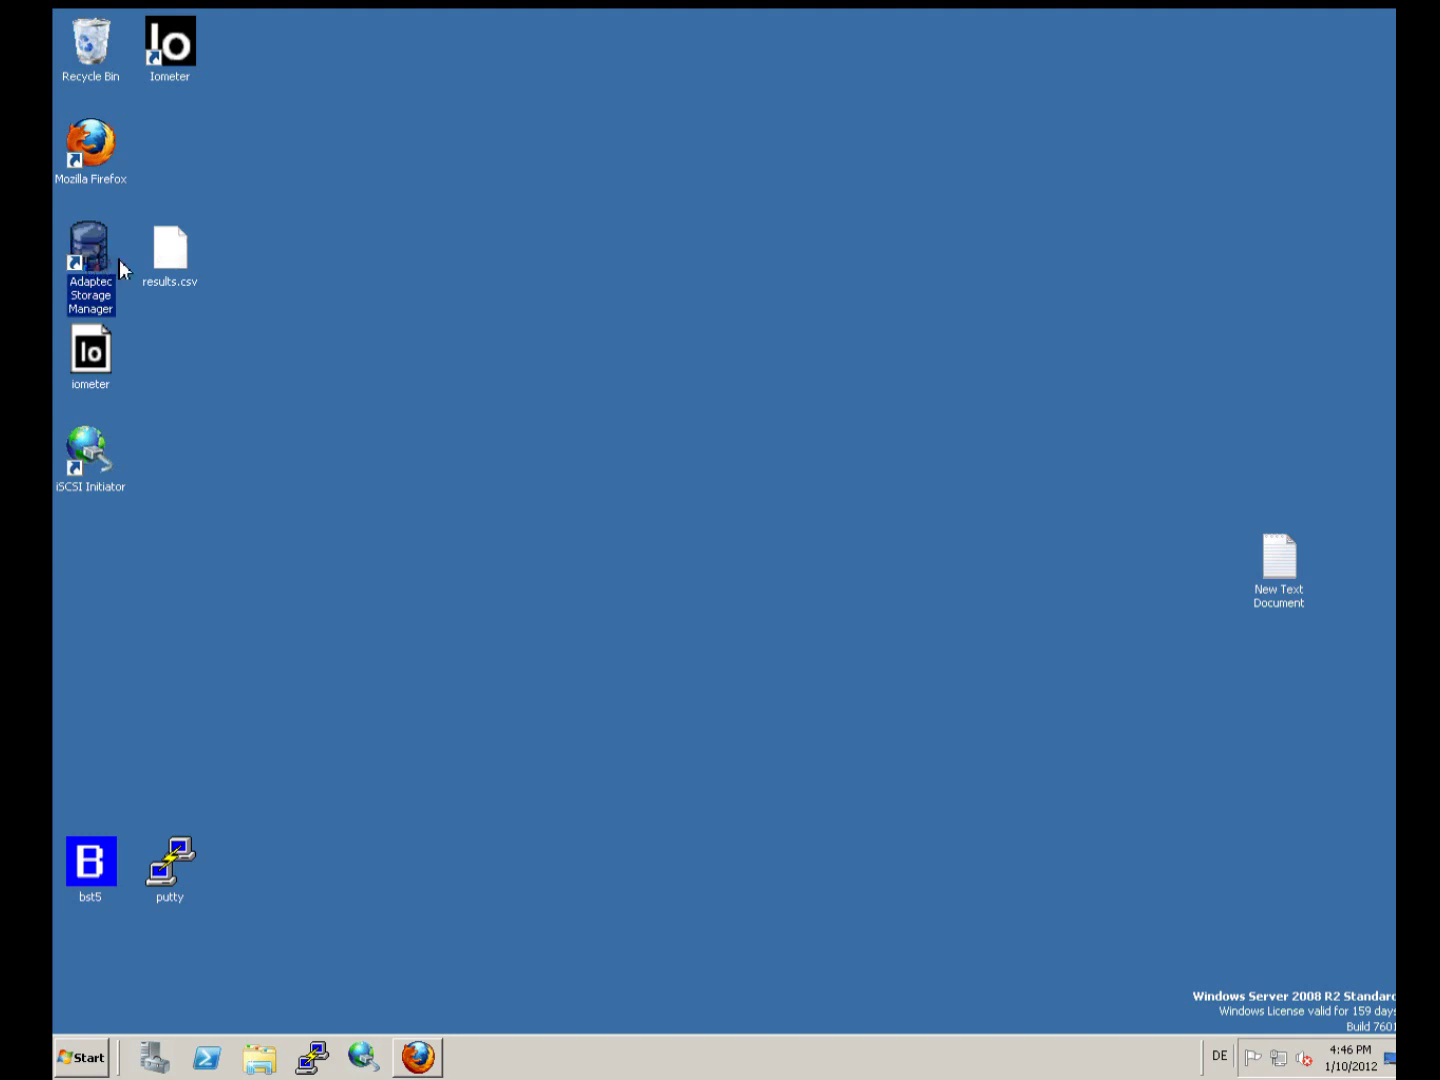
double_click(103, 291)
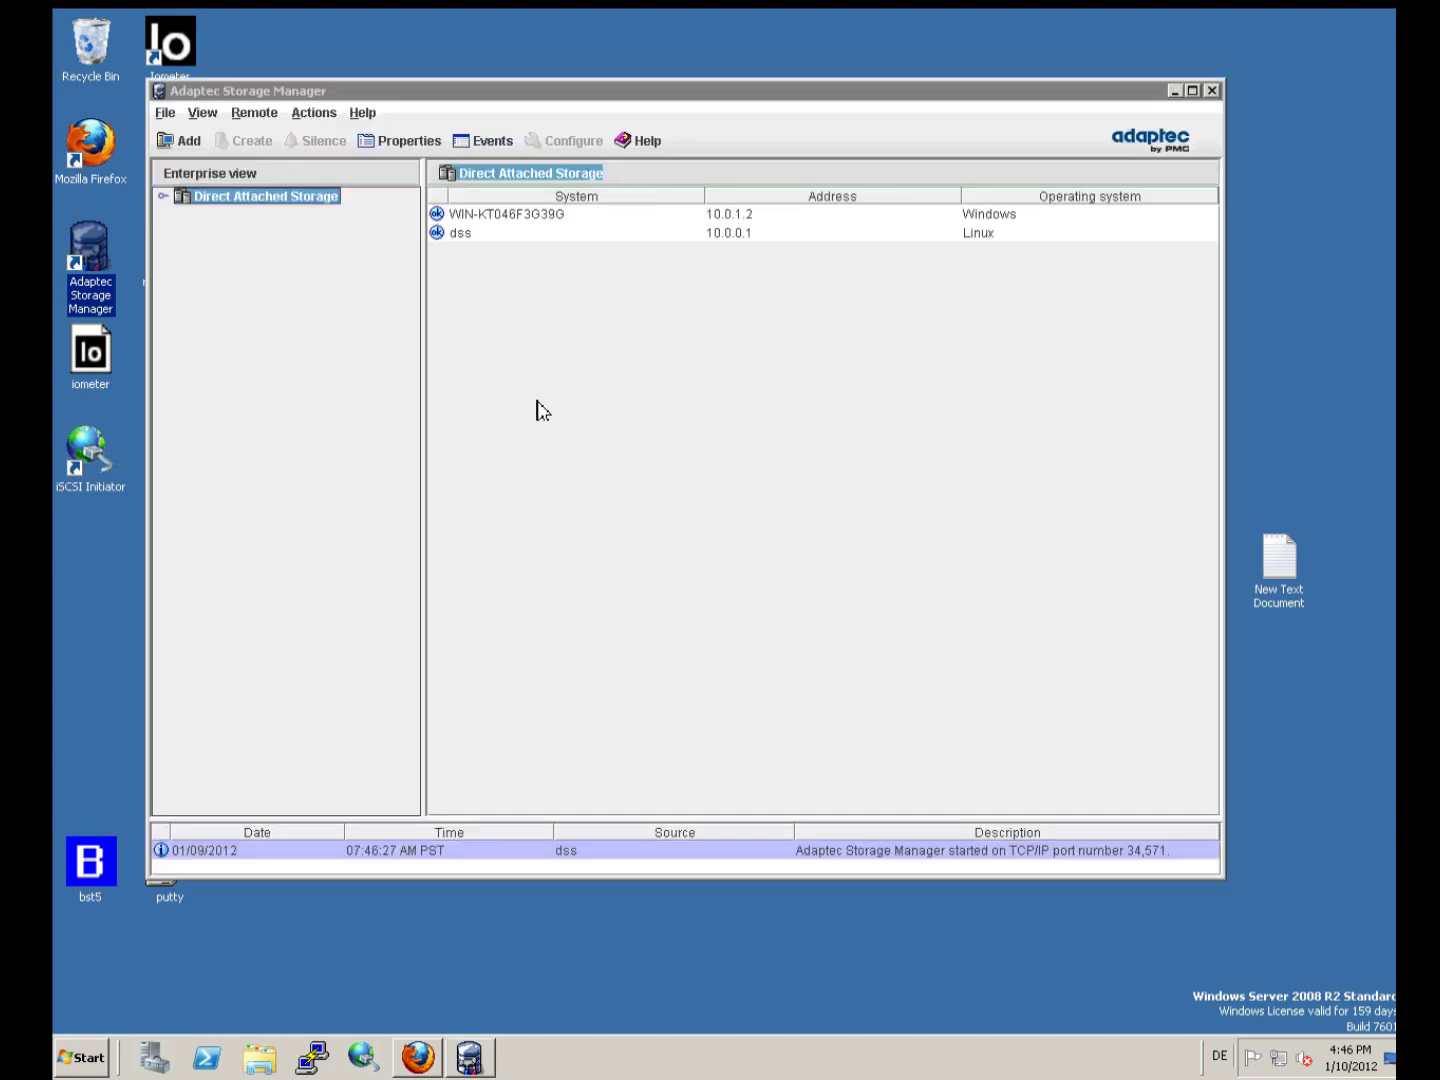
double_click(179, 204)
click(202, 233)
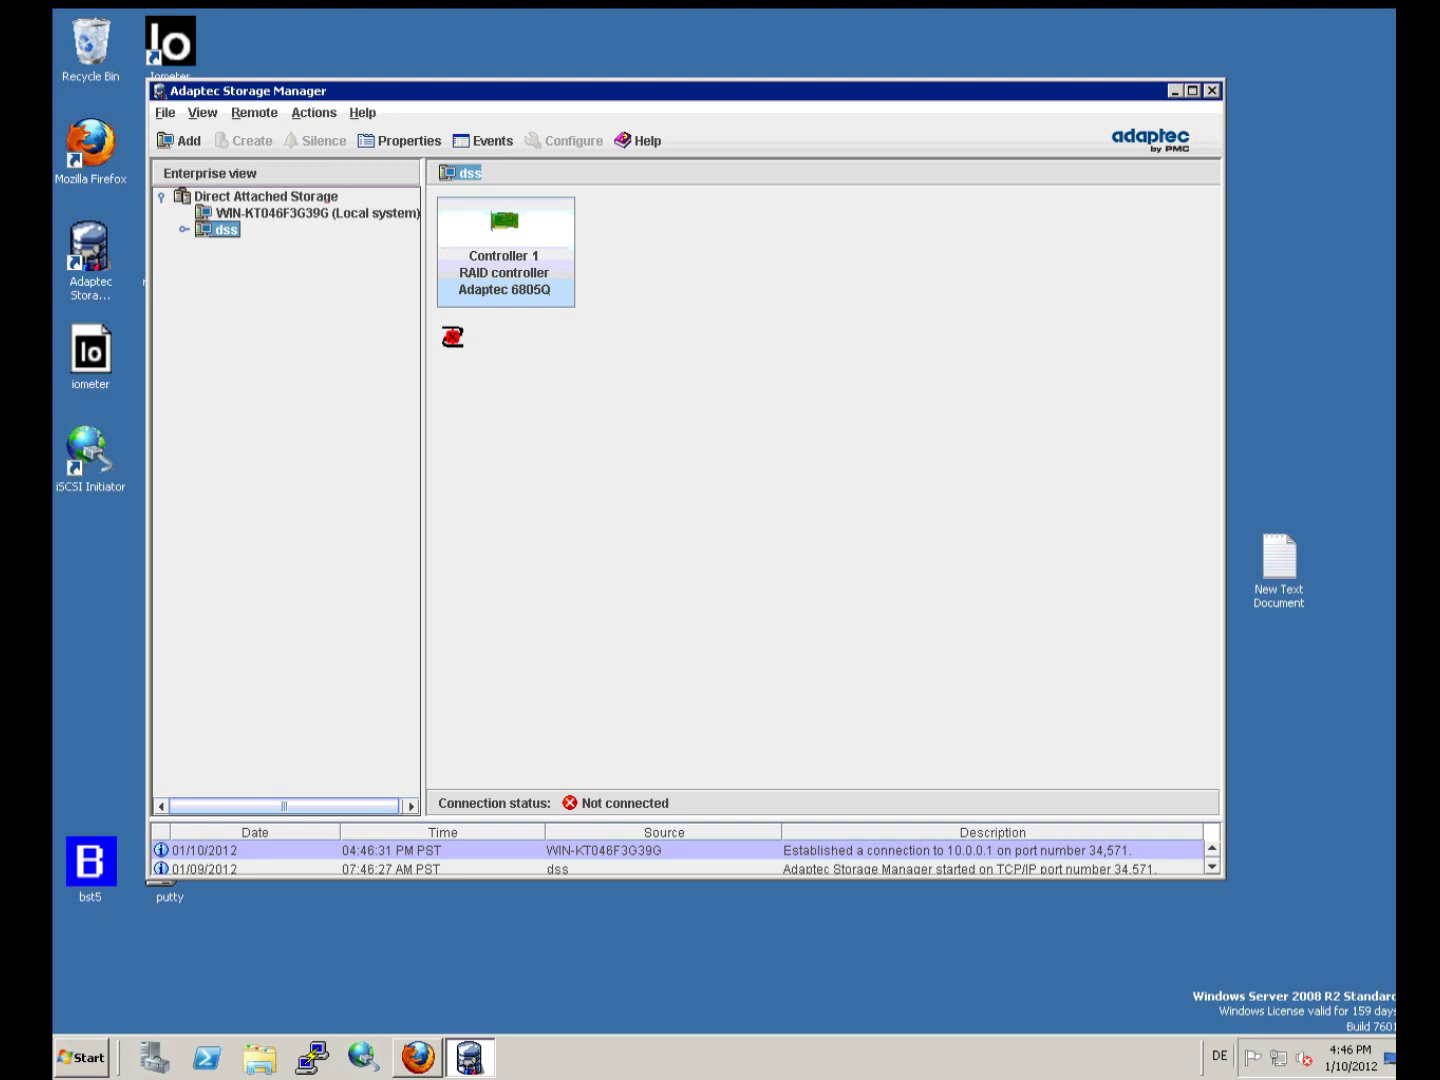
click(473, 258)
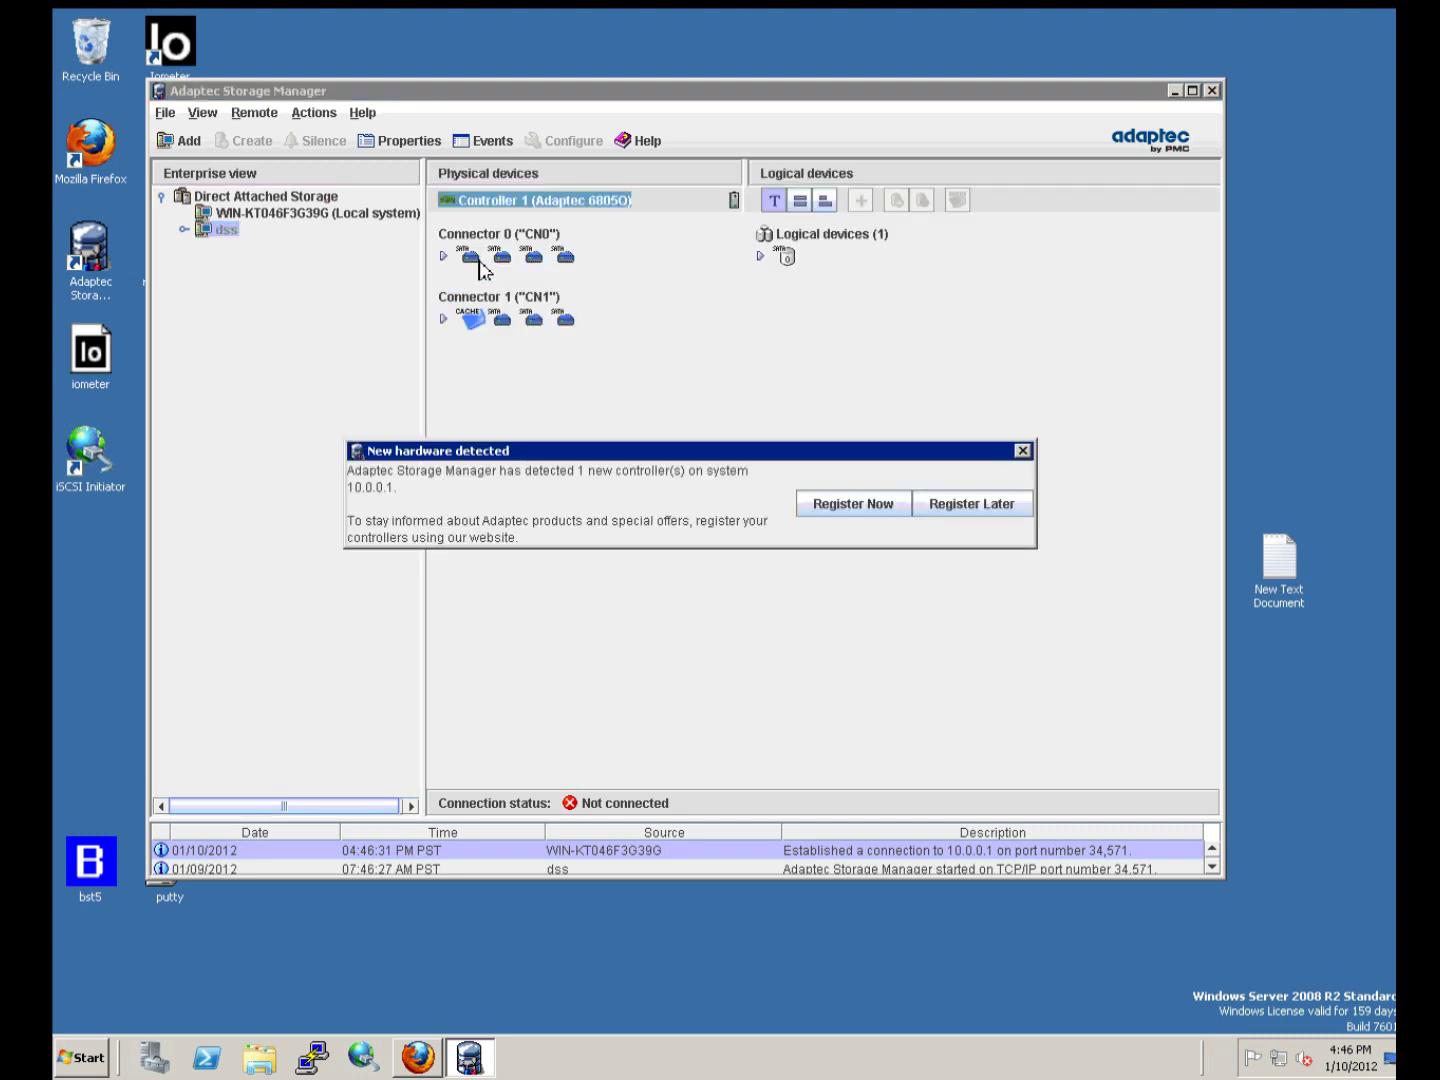
click(984, 511)
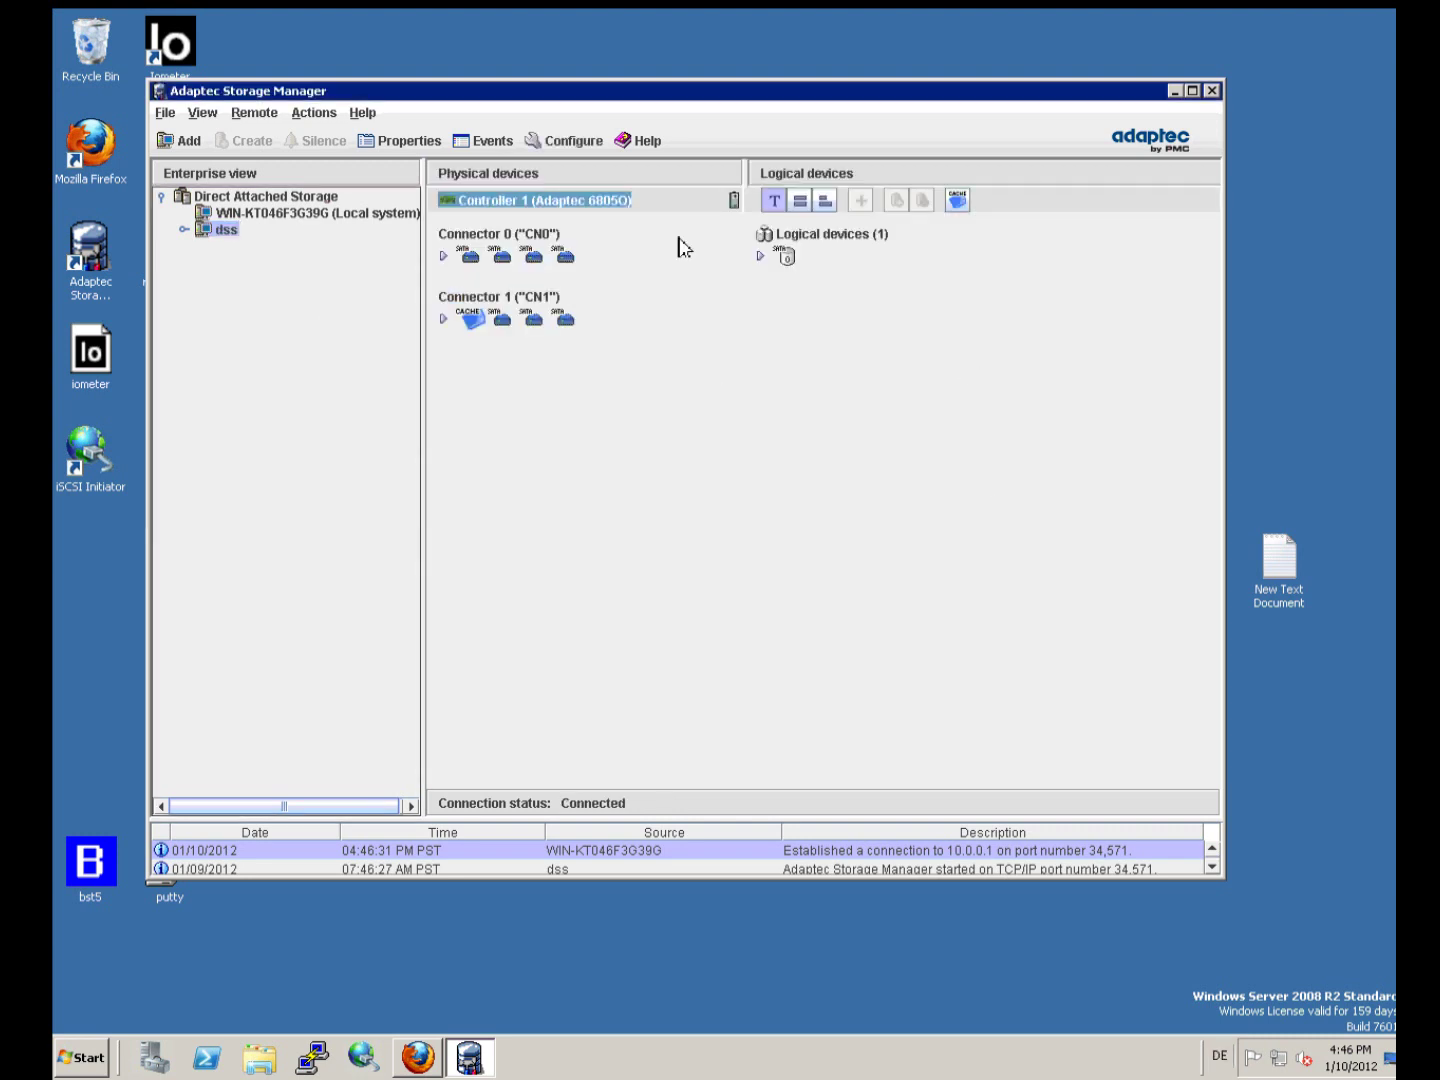
Expand the drives on Connector 0 and Connector 1 and check which of them belong to the logical device.
click(442, 257)
click(442, 389)
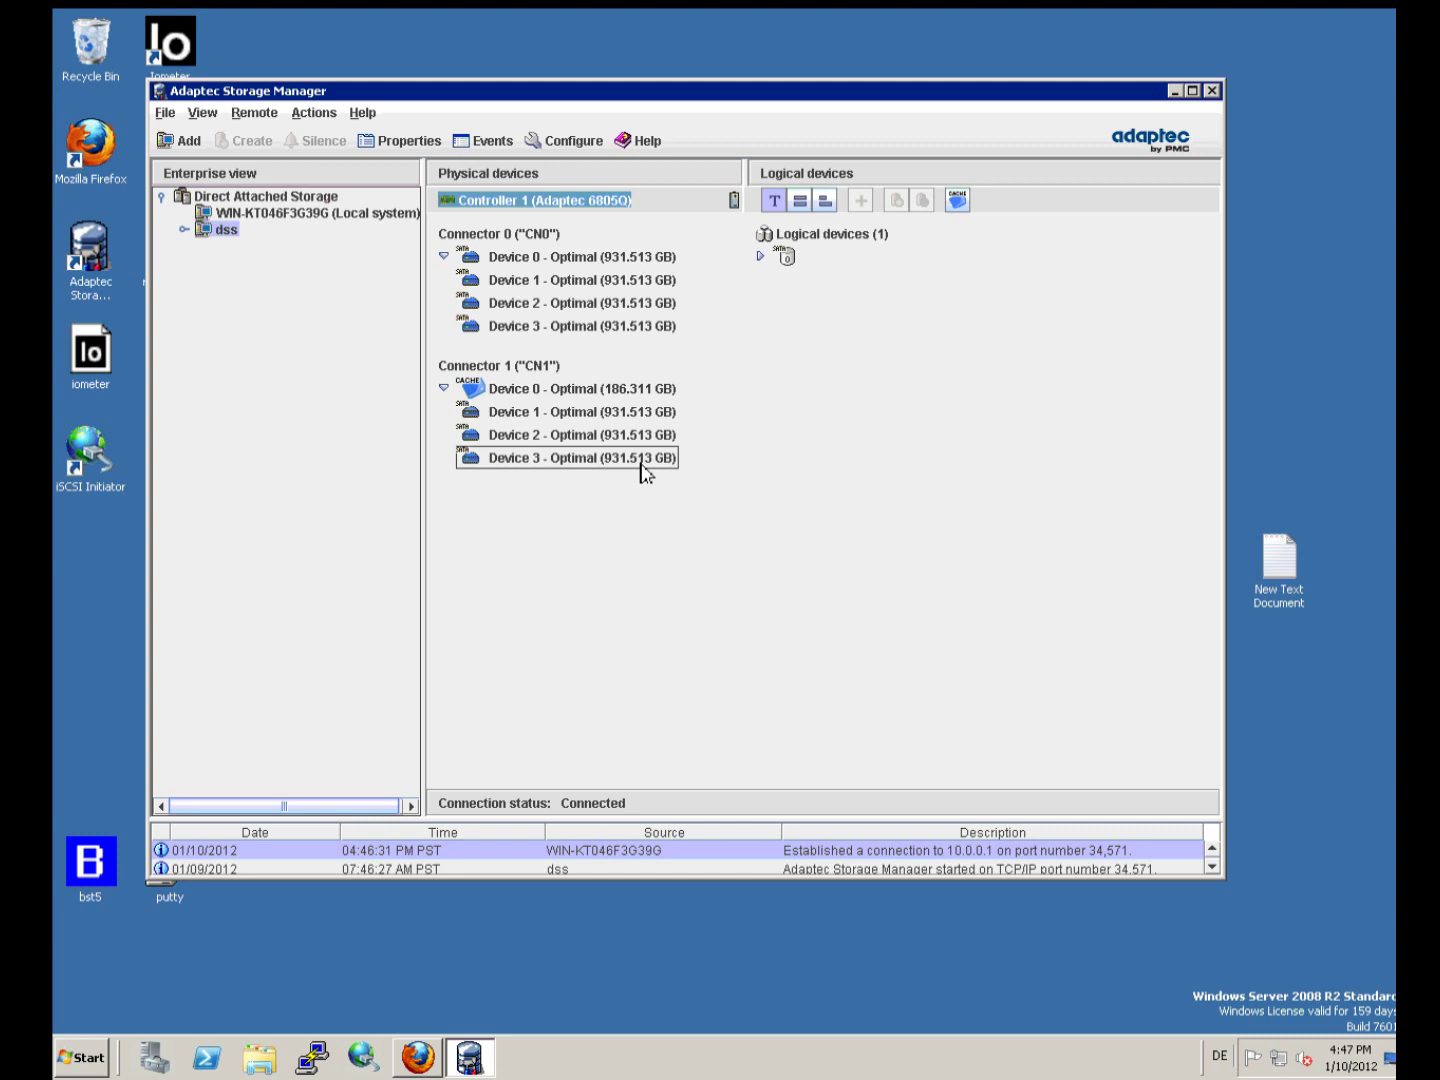
click(626, 412)
click(621, 398)
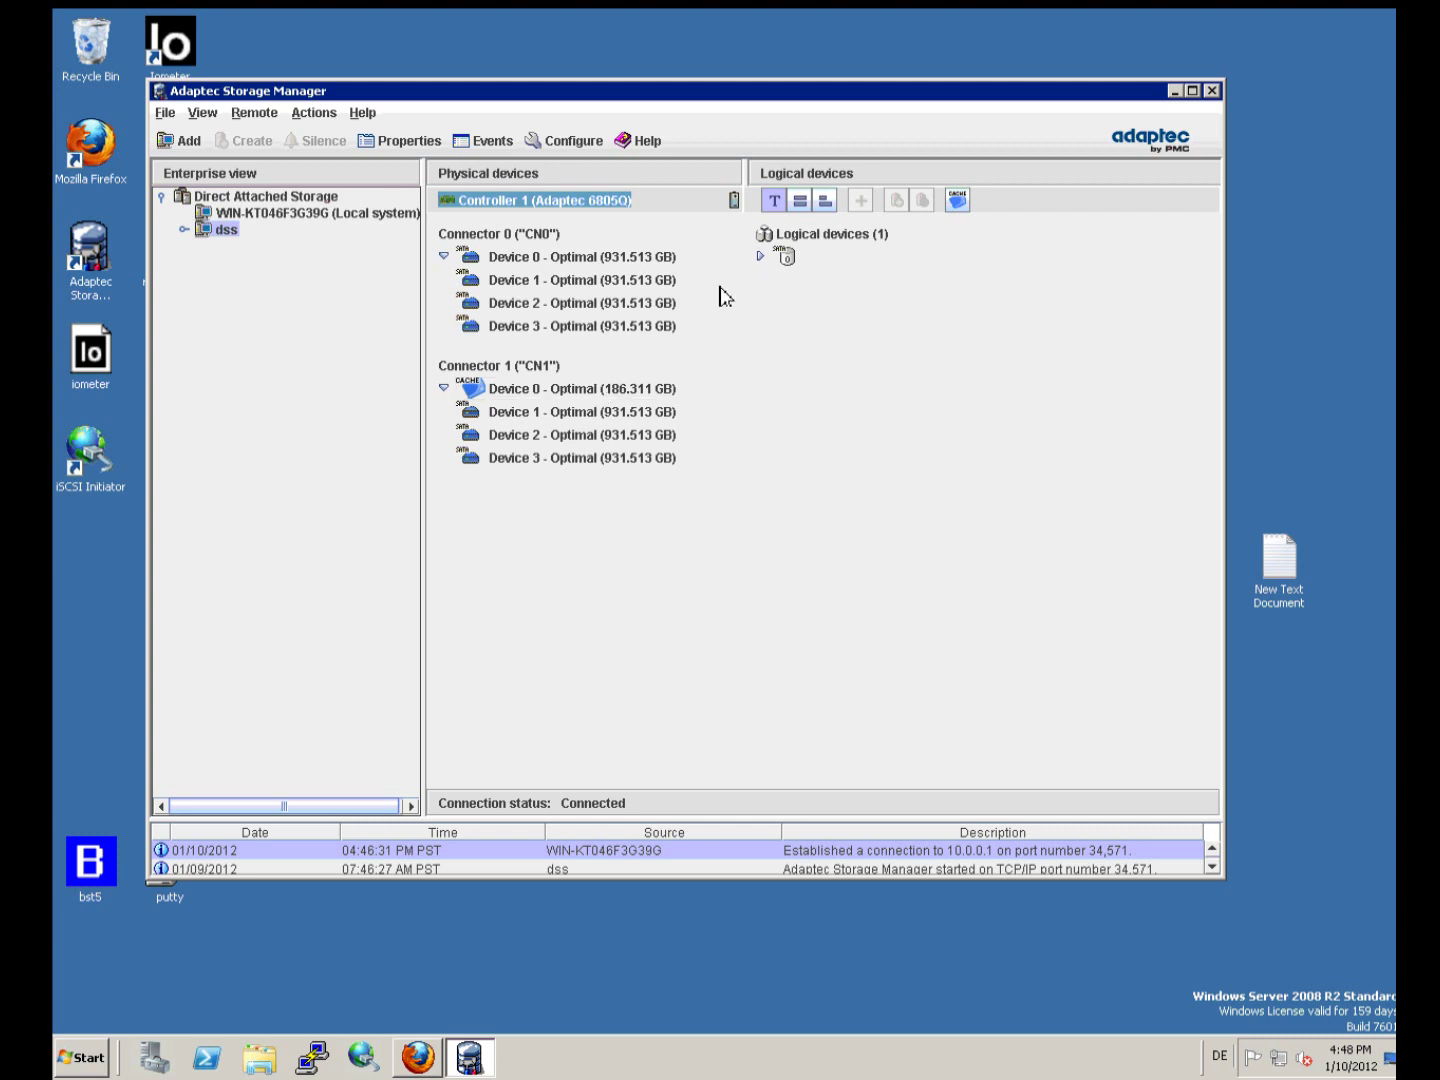
click(795, 260)
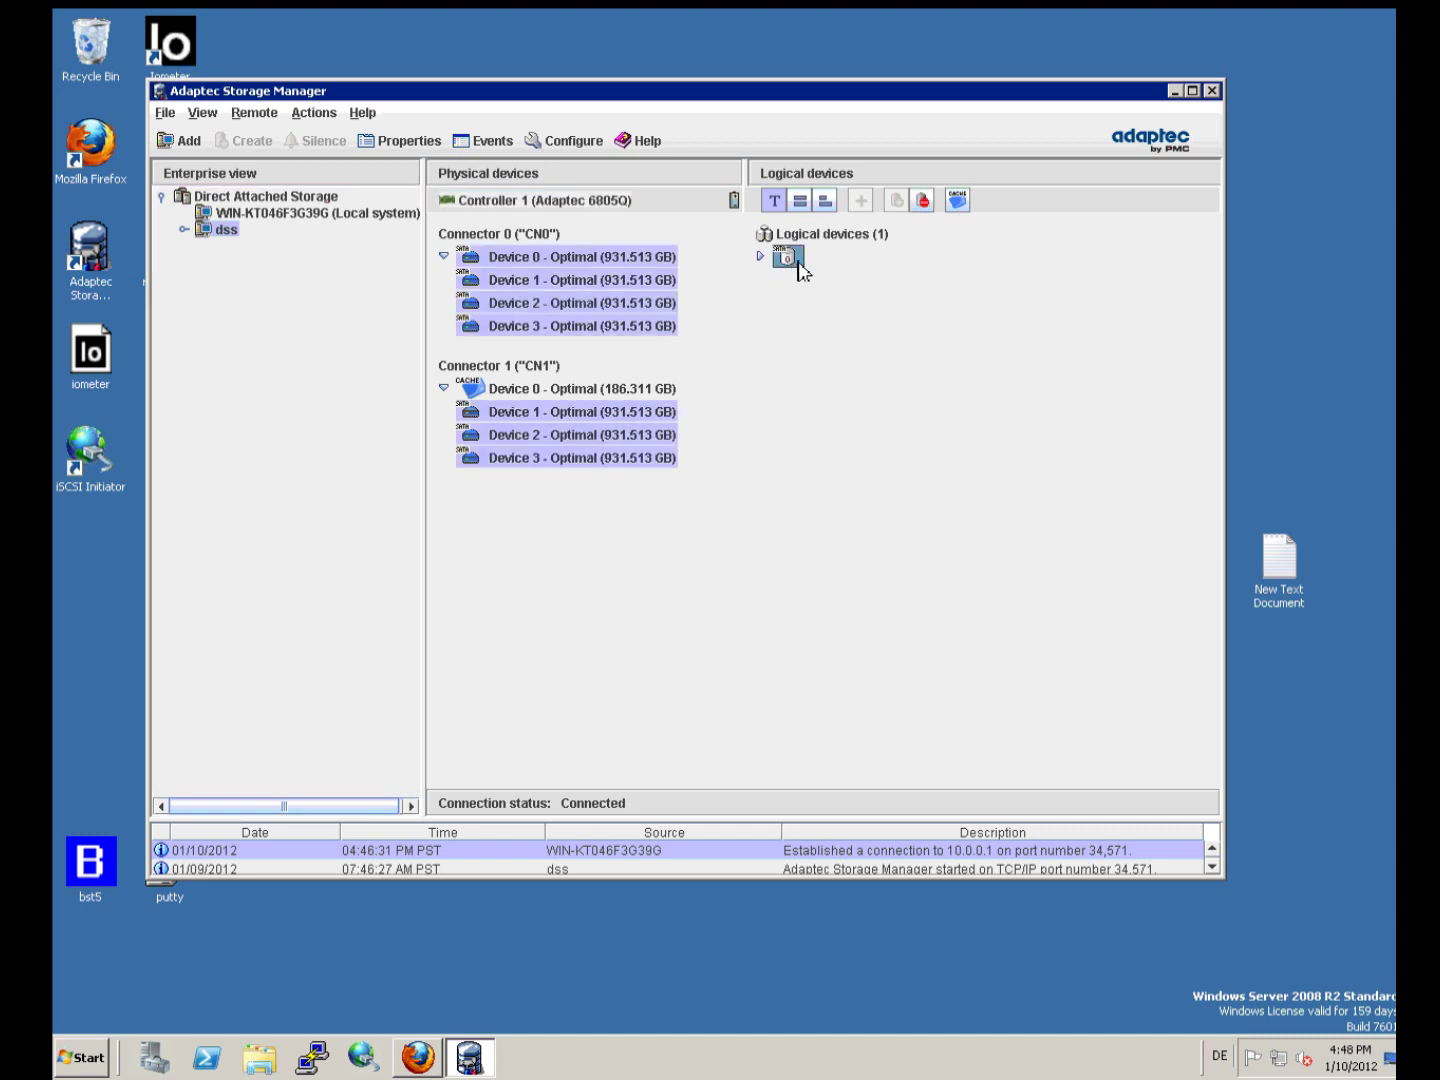
right_click(800, 266)
click(796, 267)
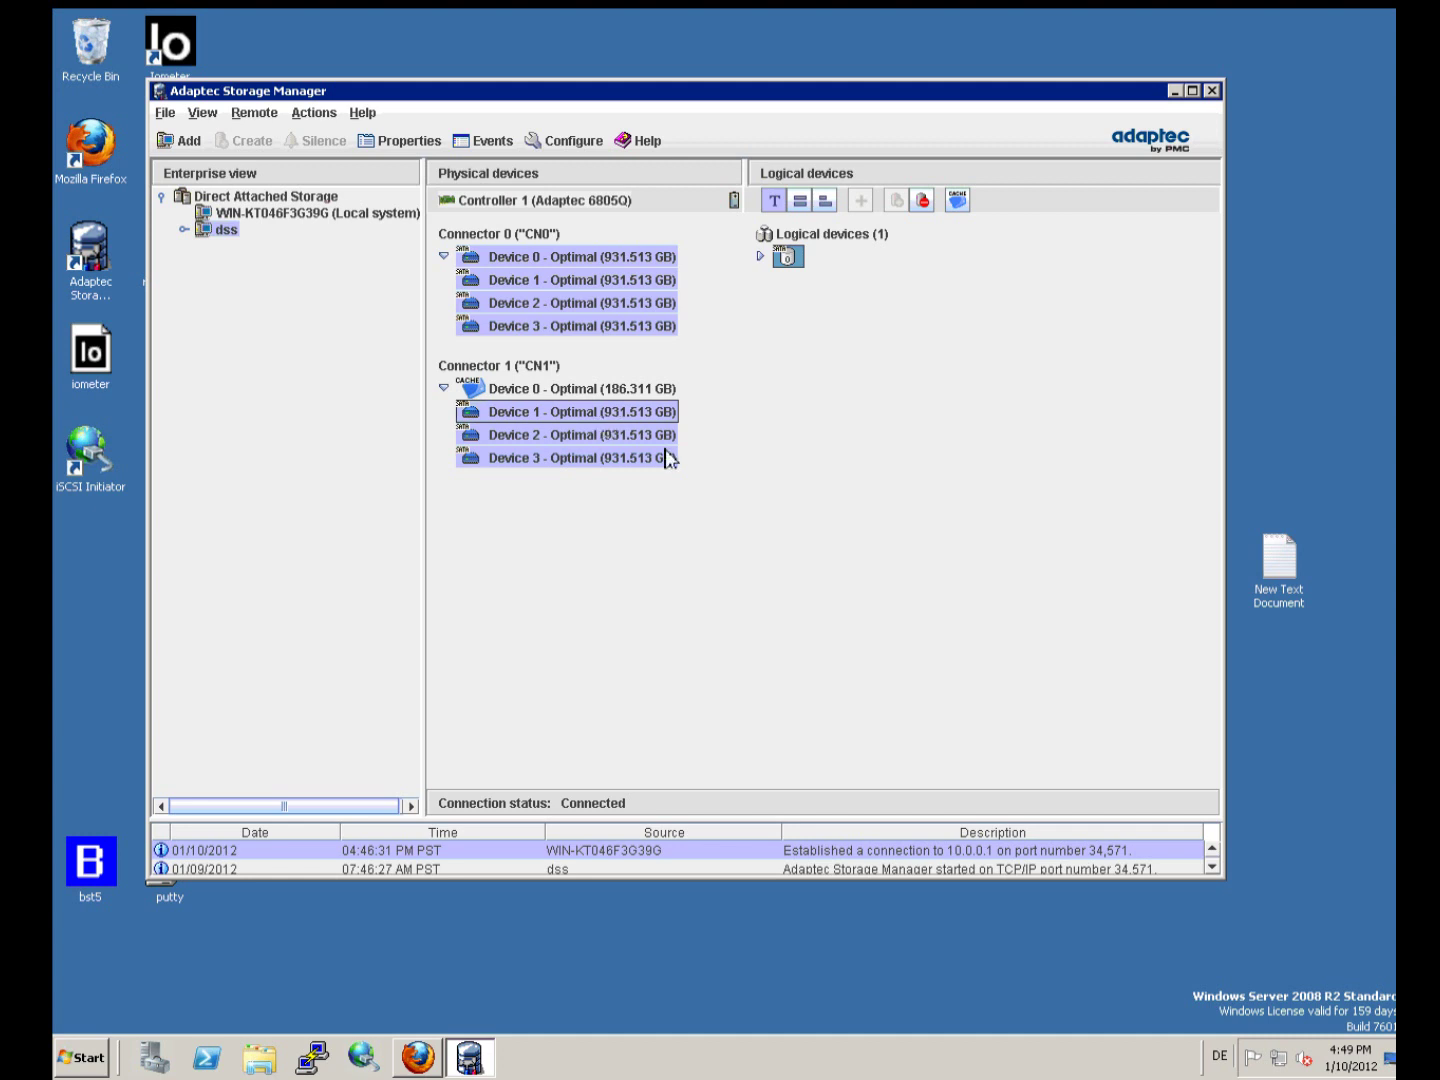
Switch back to Firefox, open volume group vg00 in the volume manager and check the size of lv0000.
click(413, 1057)
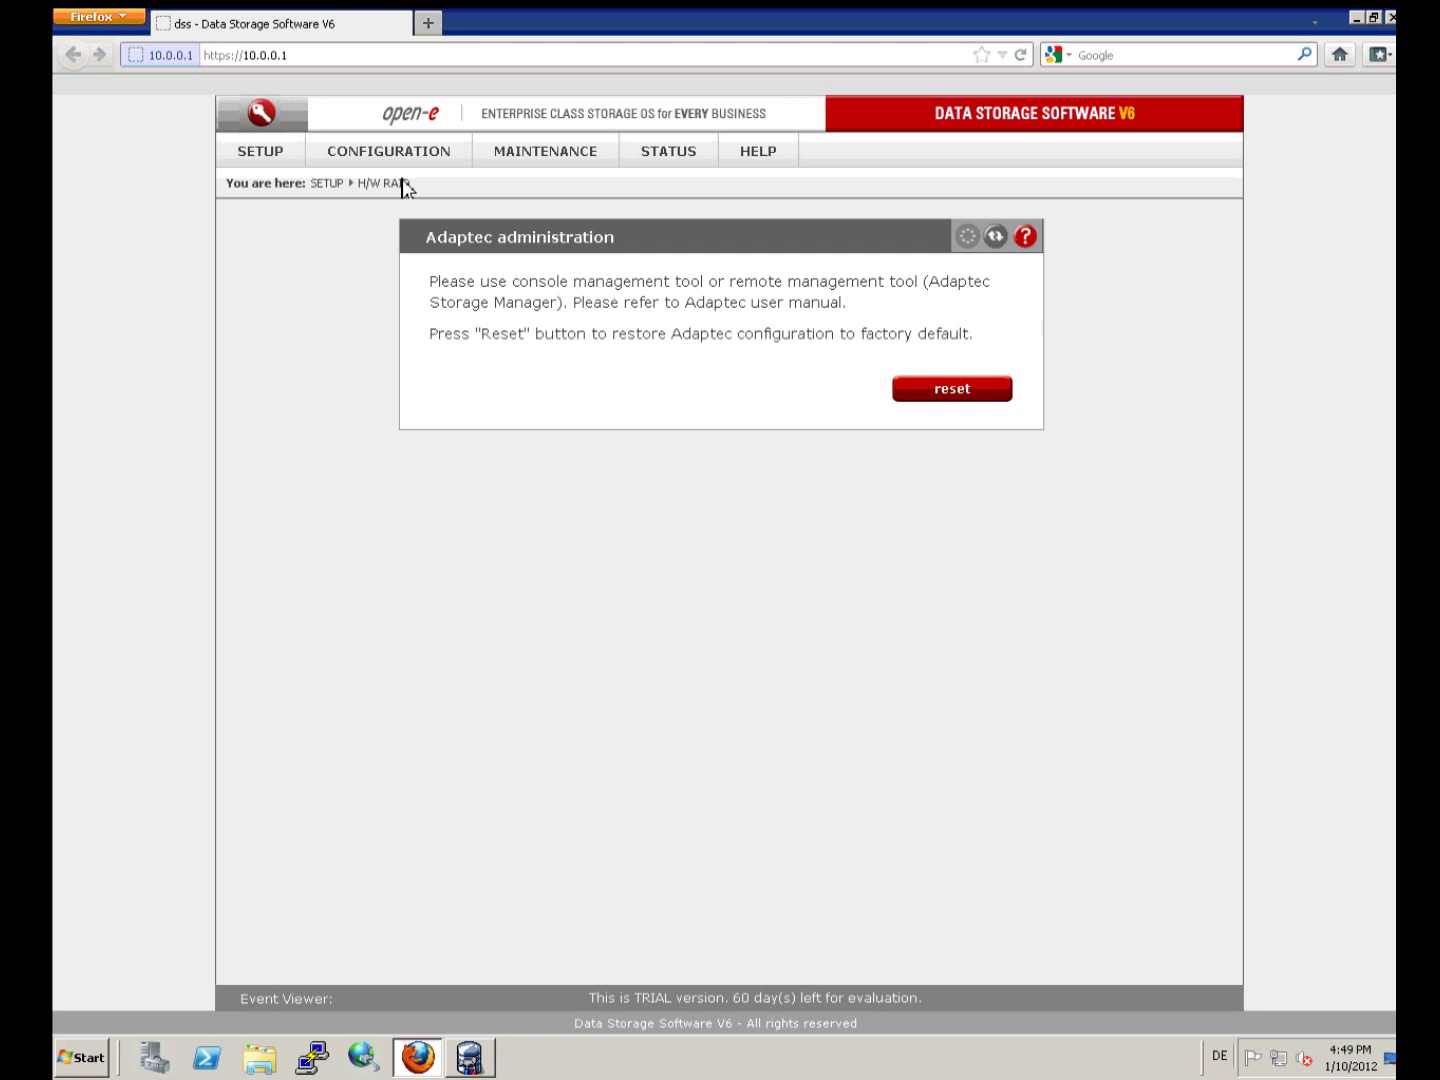
click(400, 158)
mouse_move(536, 190)
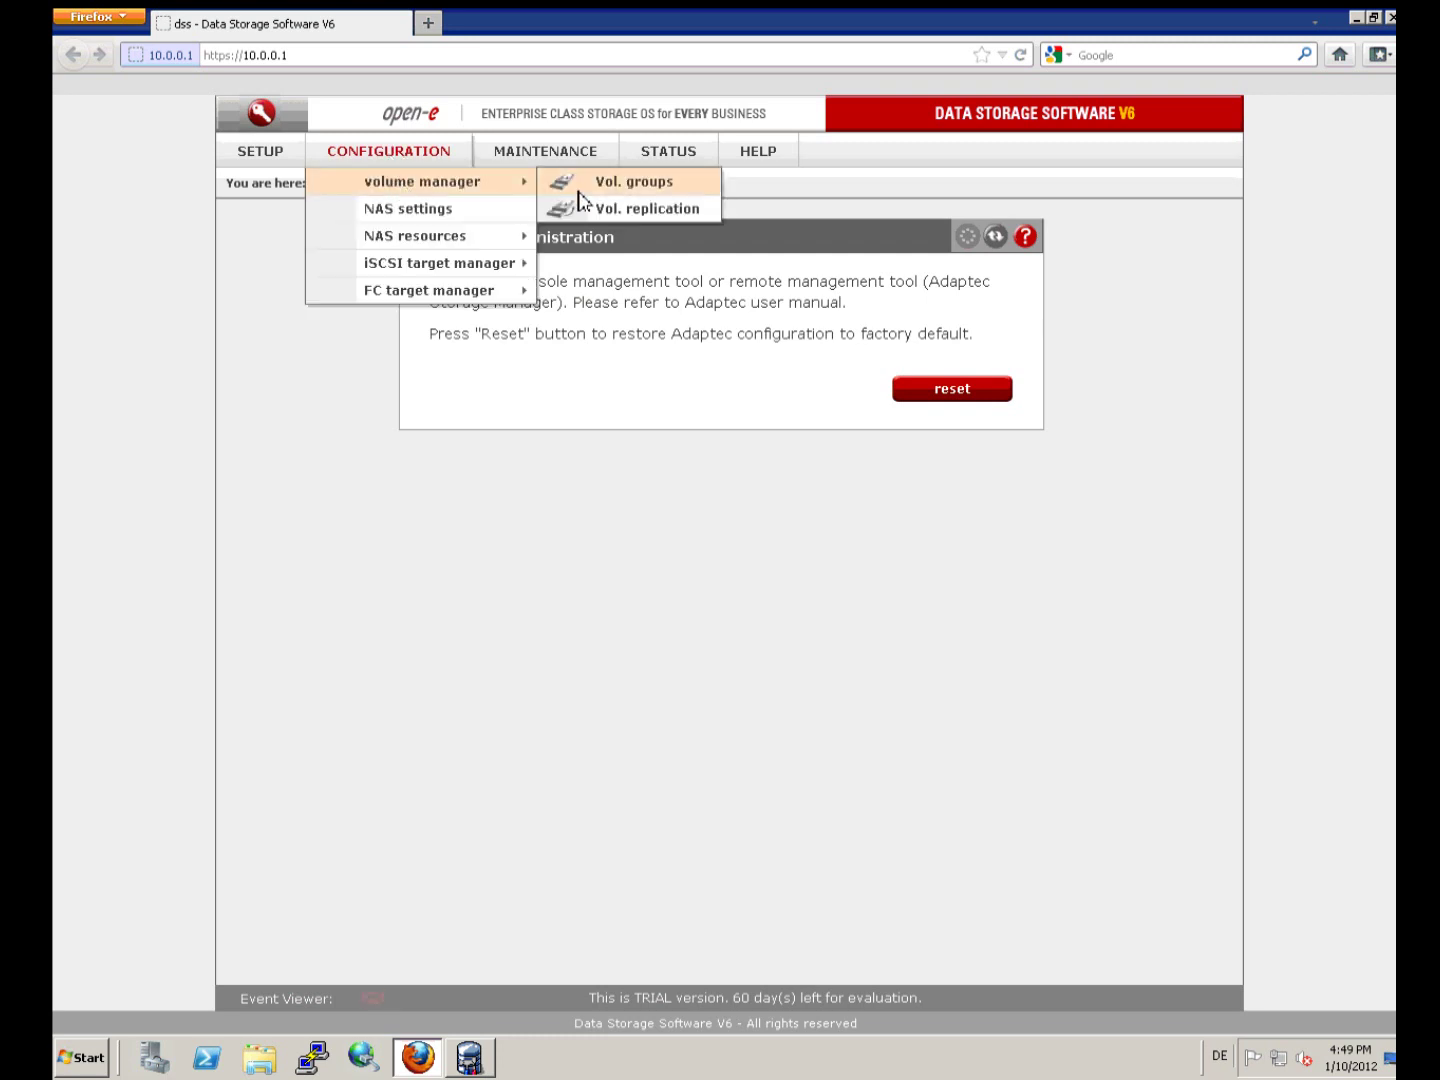
click(581, 183)
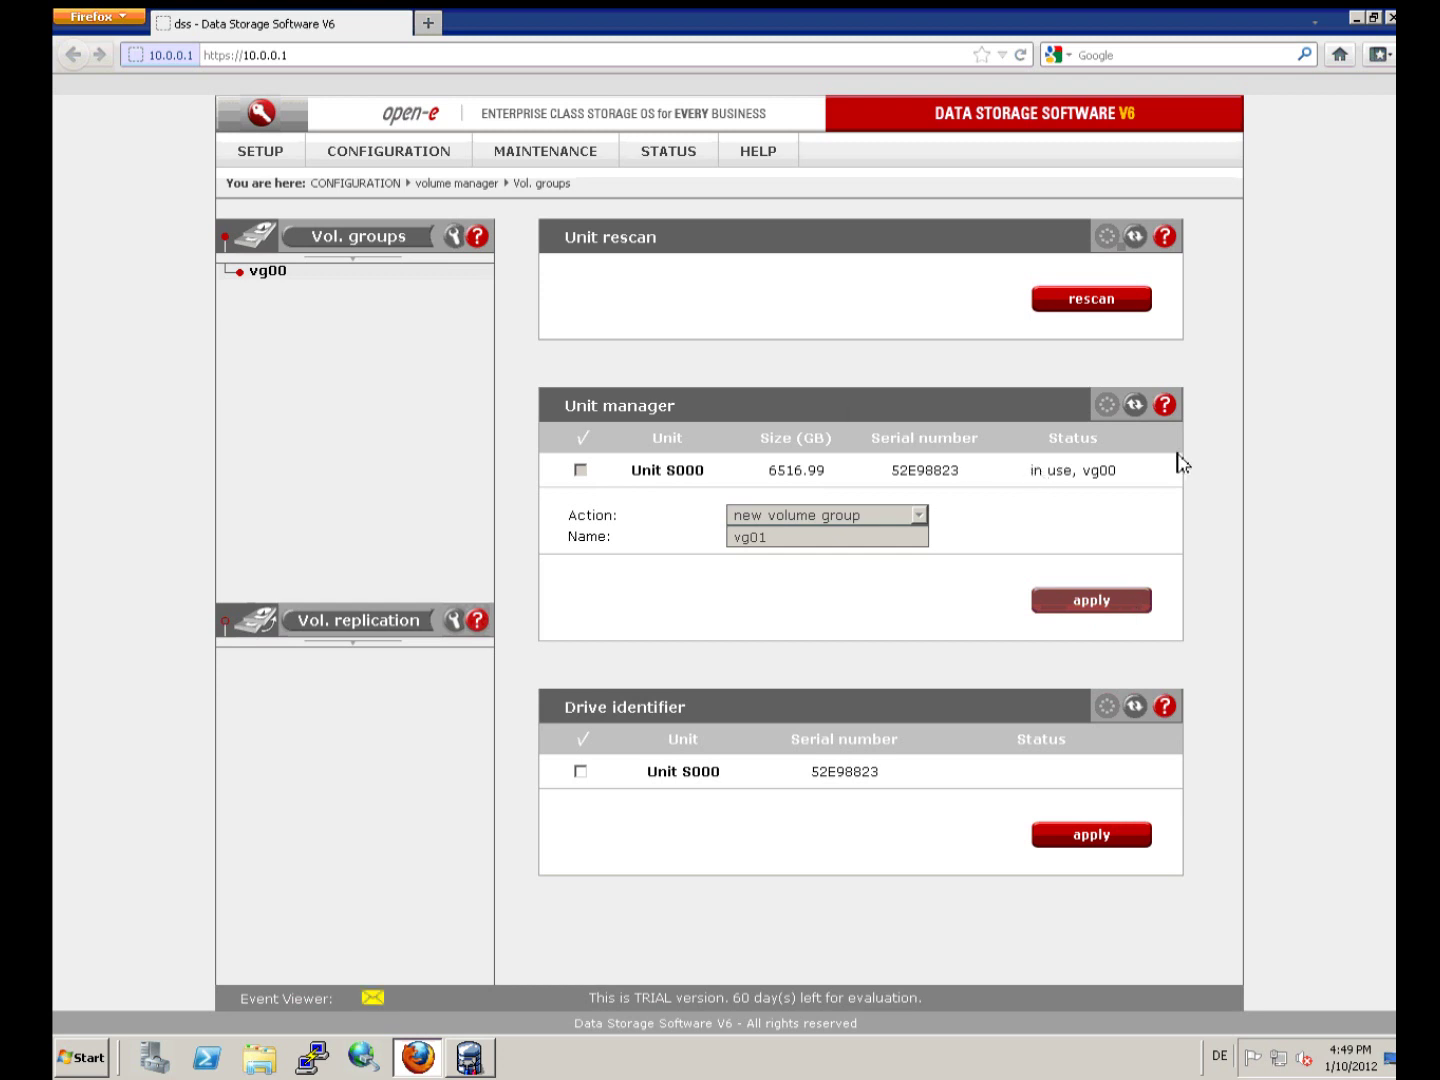
click(281, 276)
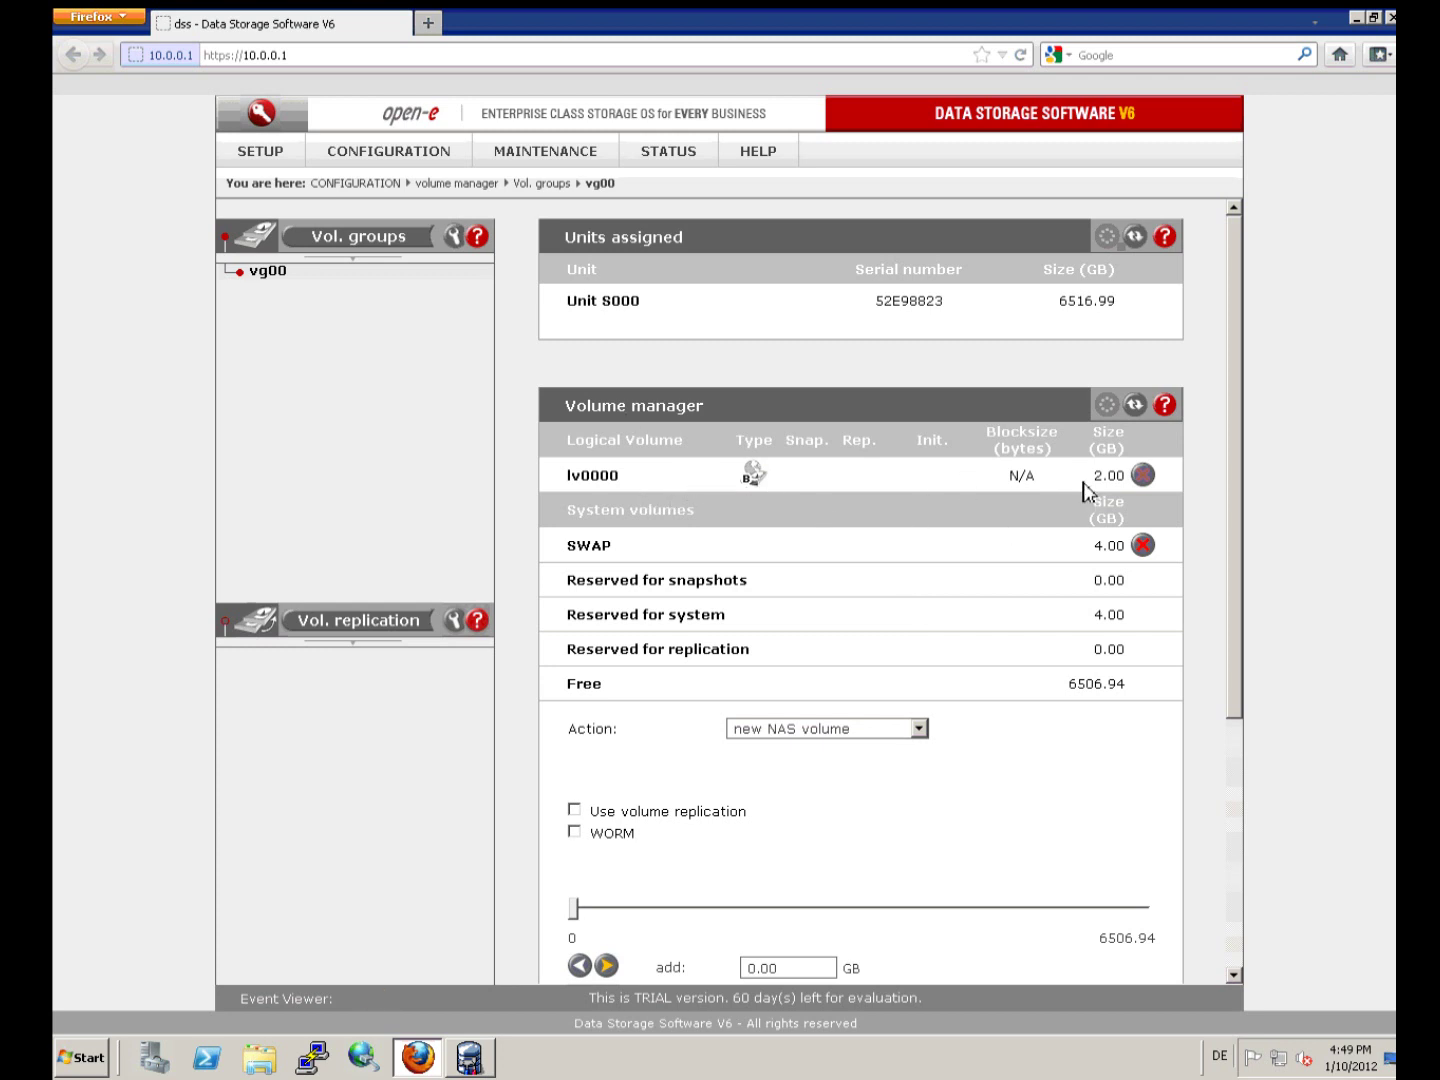
drag(1093, 477, 1126, 490)
Prepare a new iSCSI volume in vg00 with the option Create new target automatically, keeping Block I/O.
scroll(951, 650, down, 2)
click(918, 625)
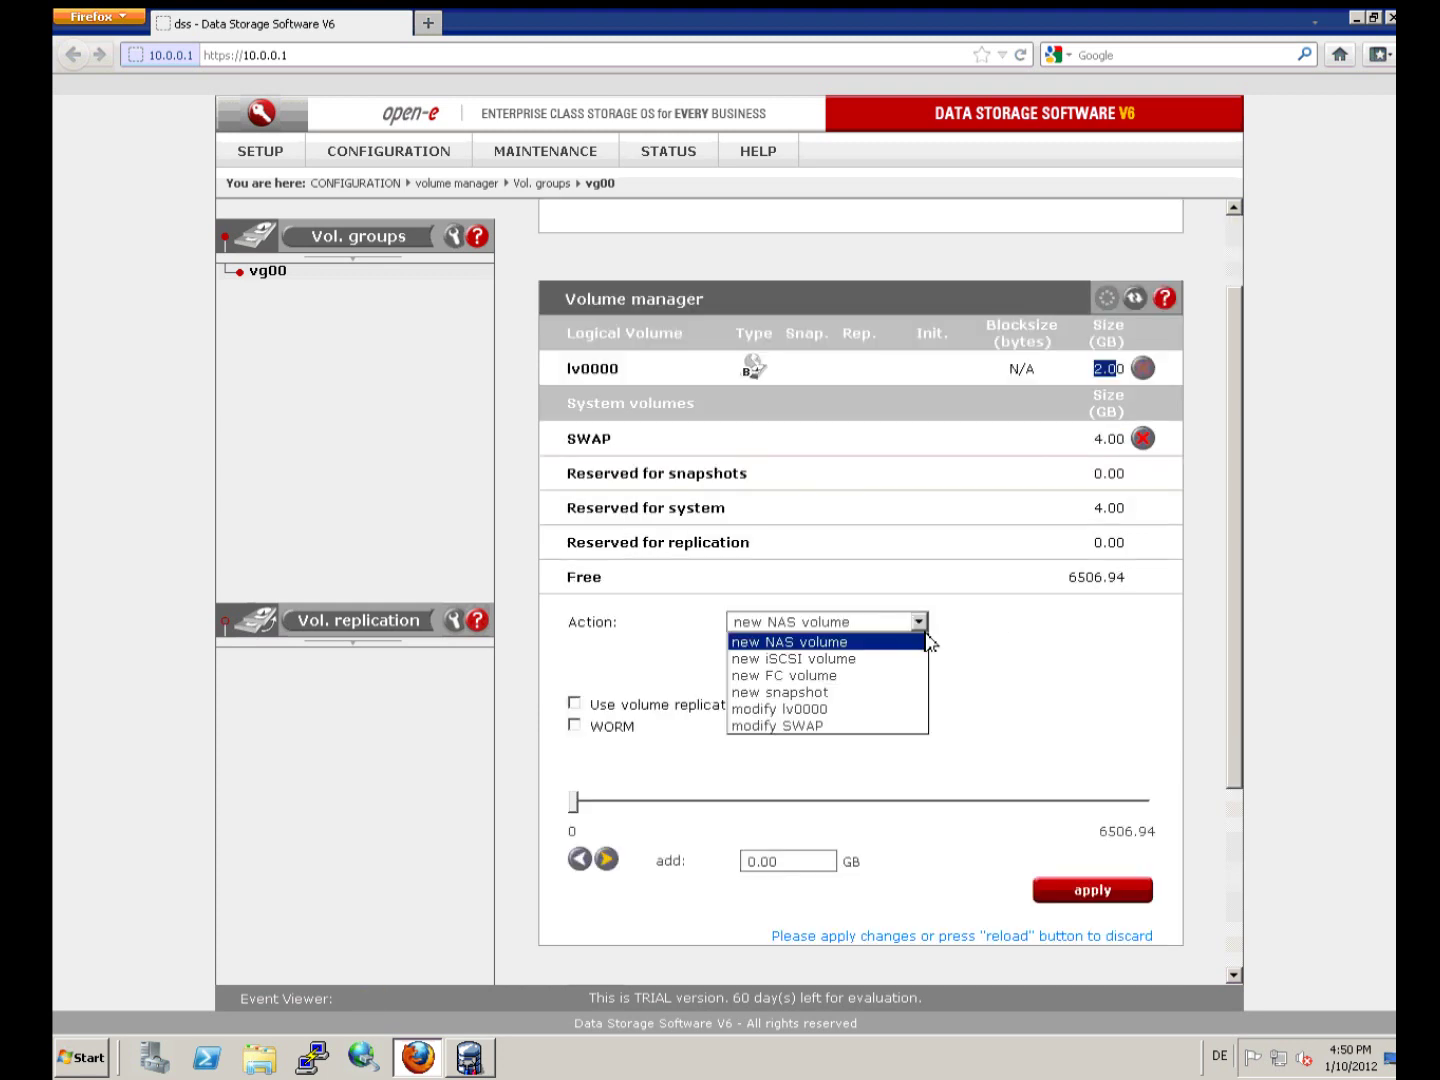
click(831, 663)
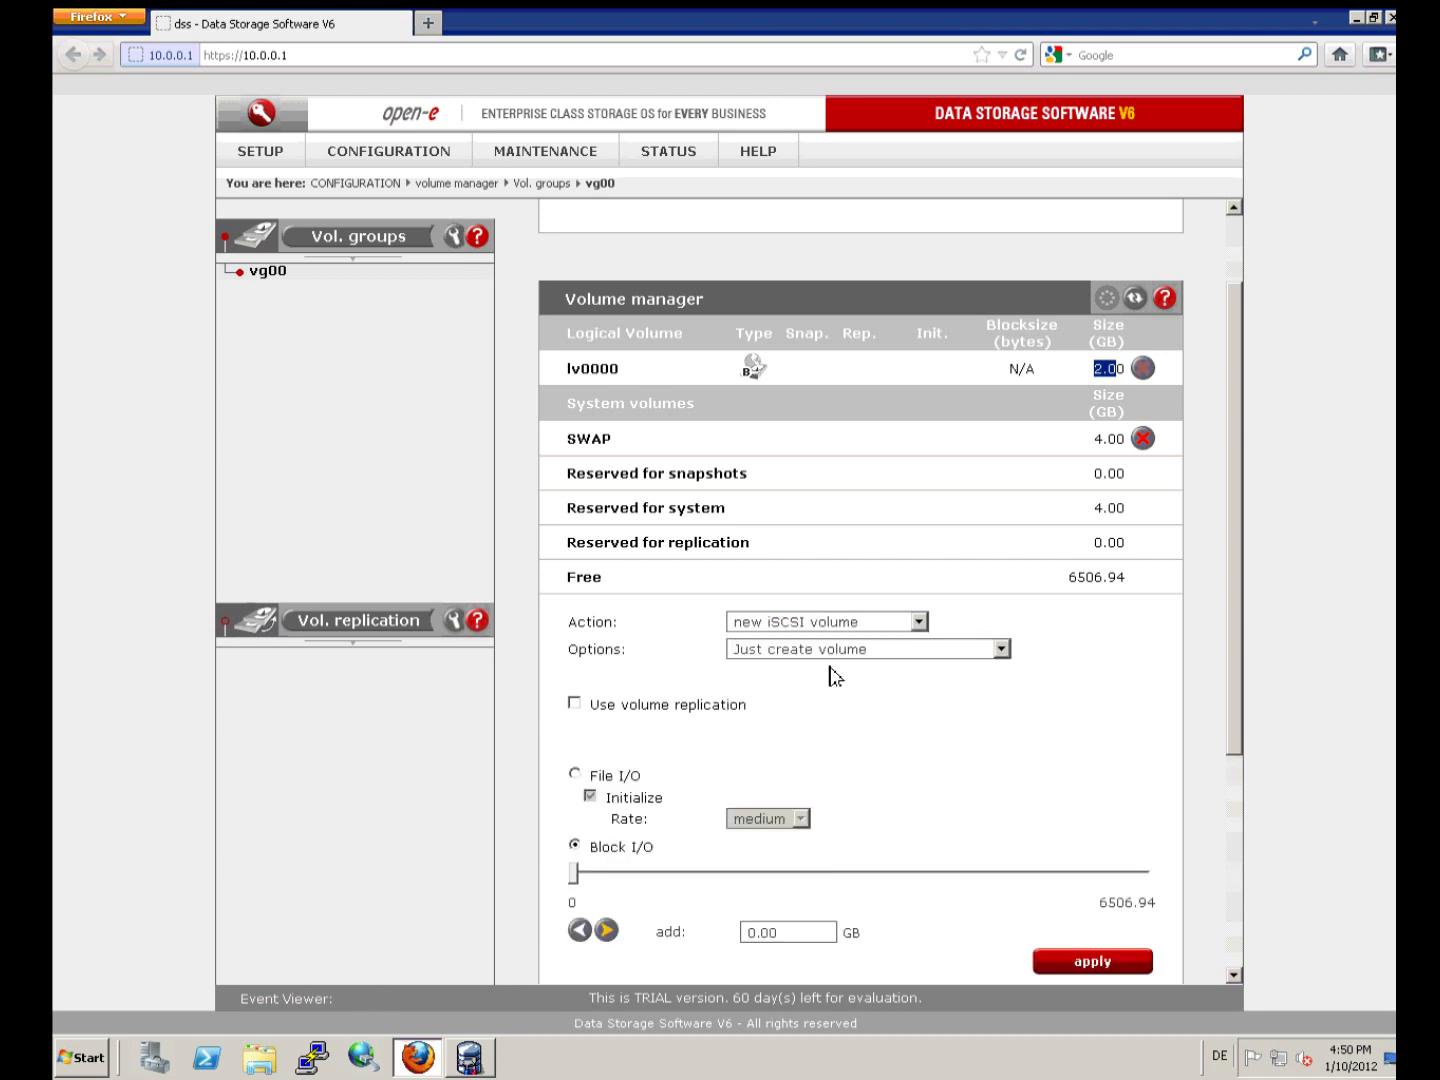
click(1001, 650)
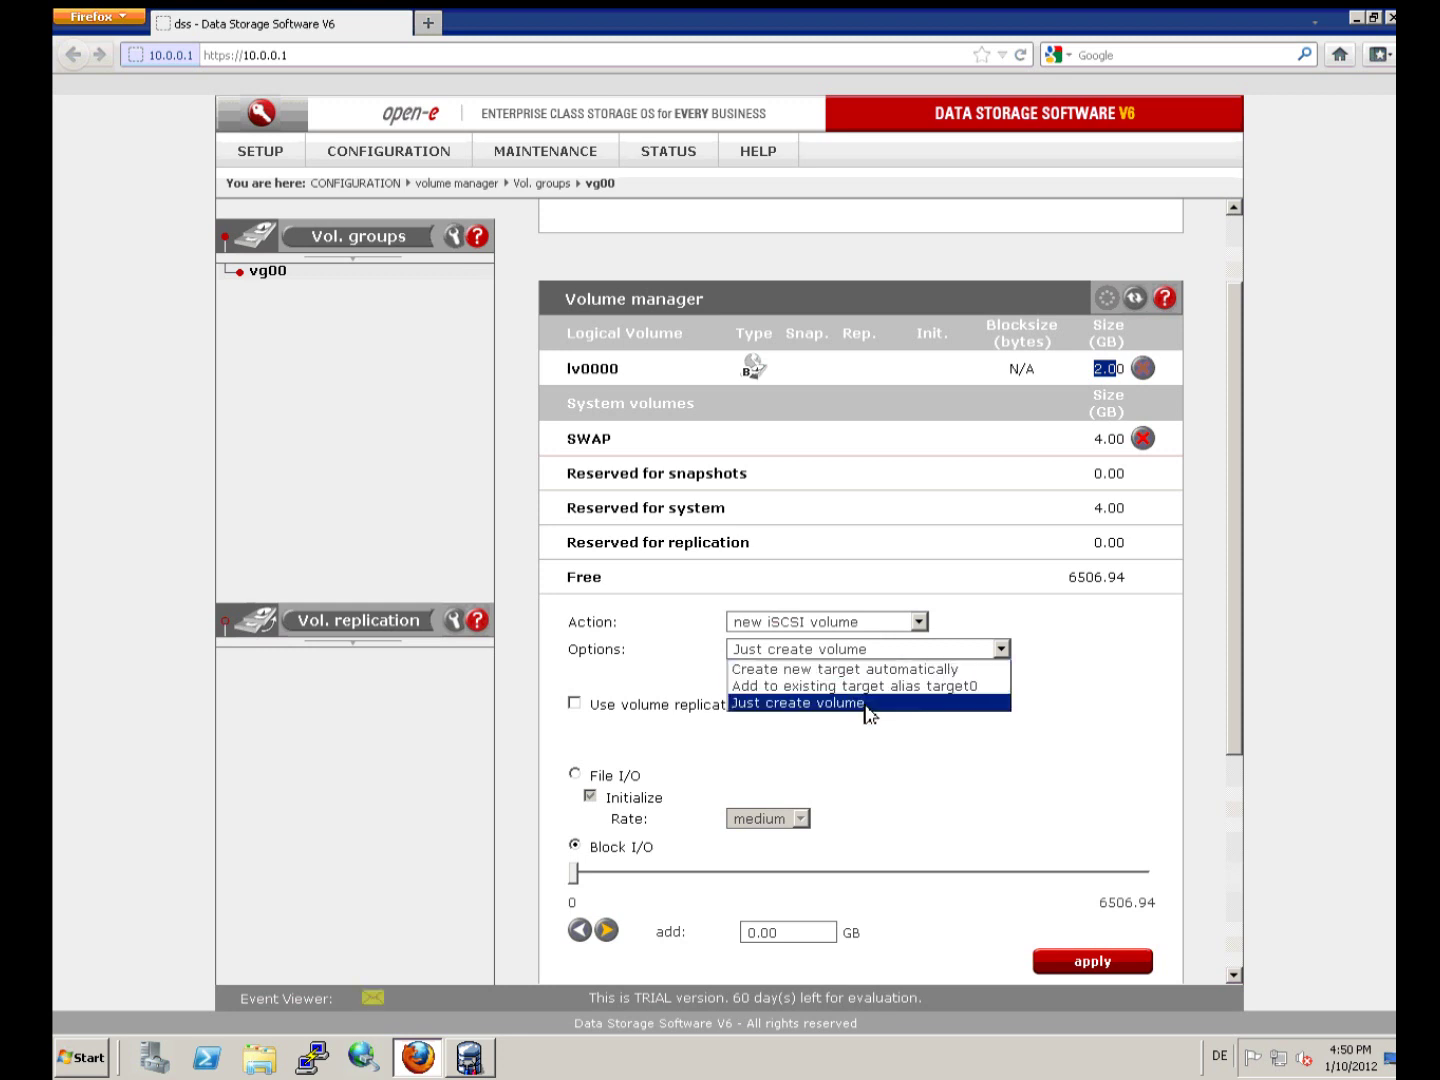
click(875, 671)
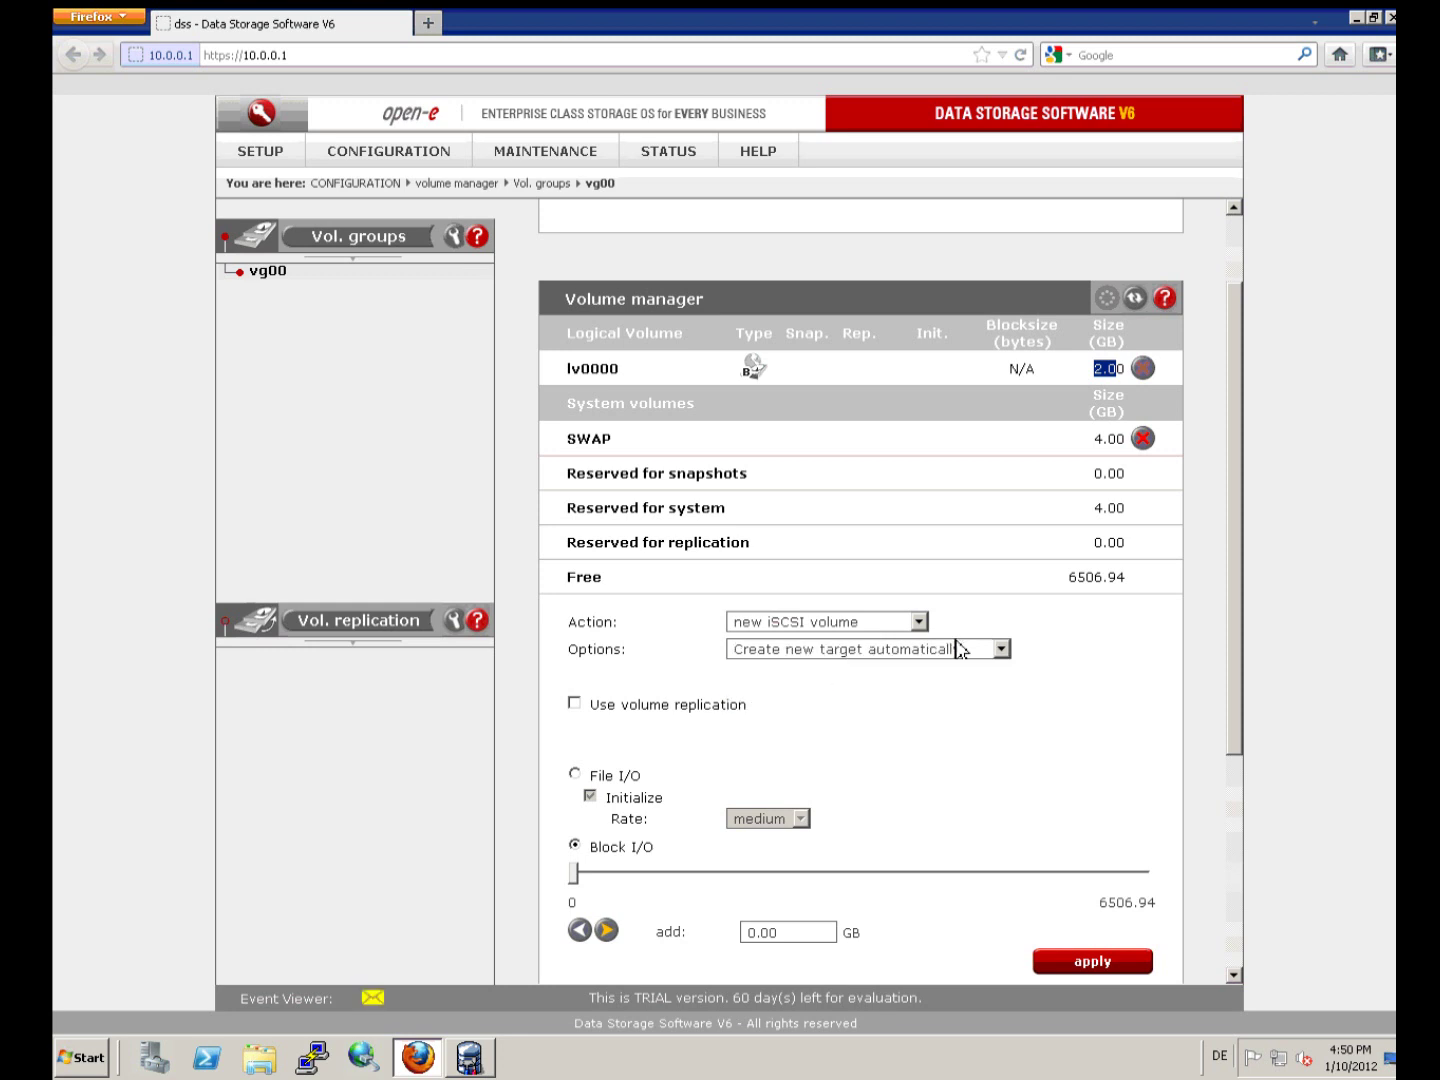
scroll(884, 680, down, 2)
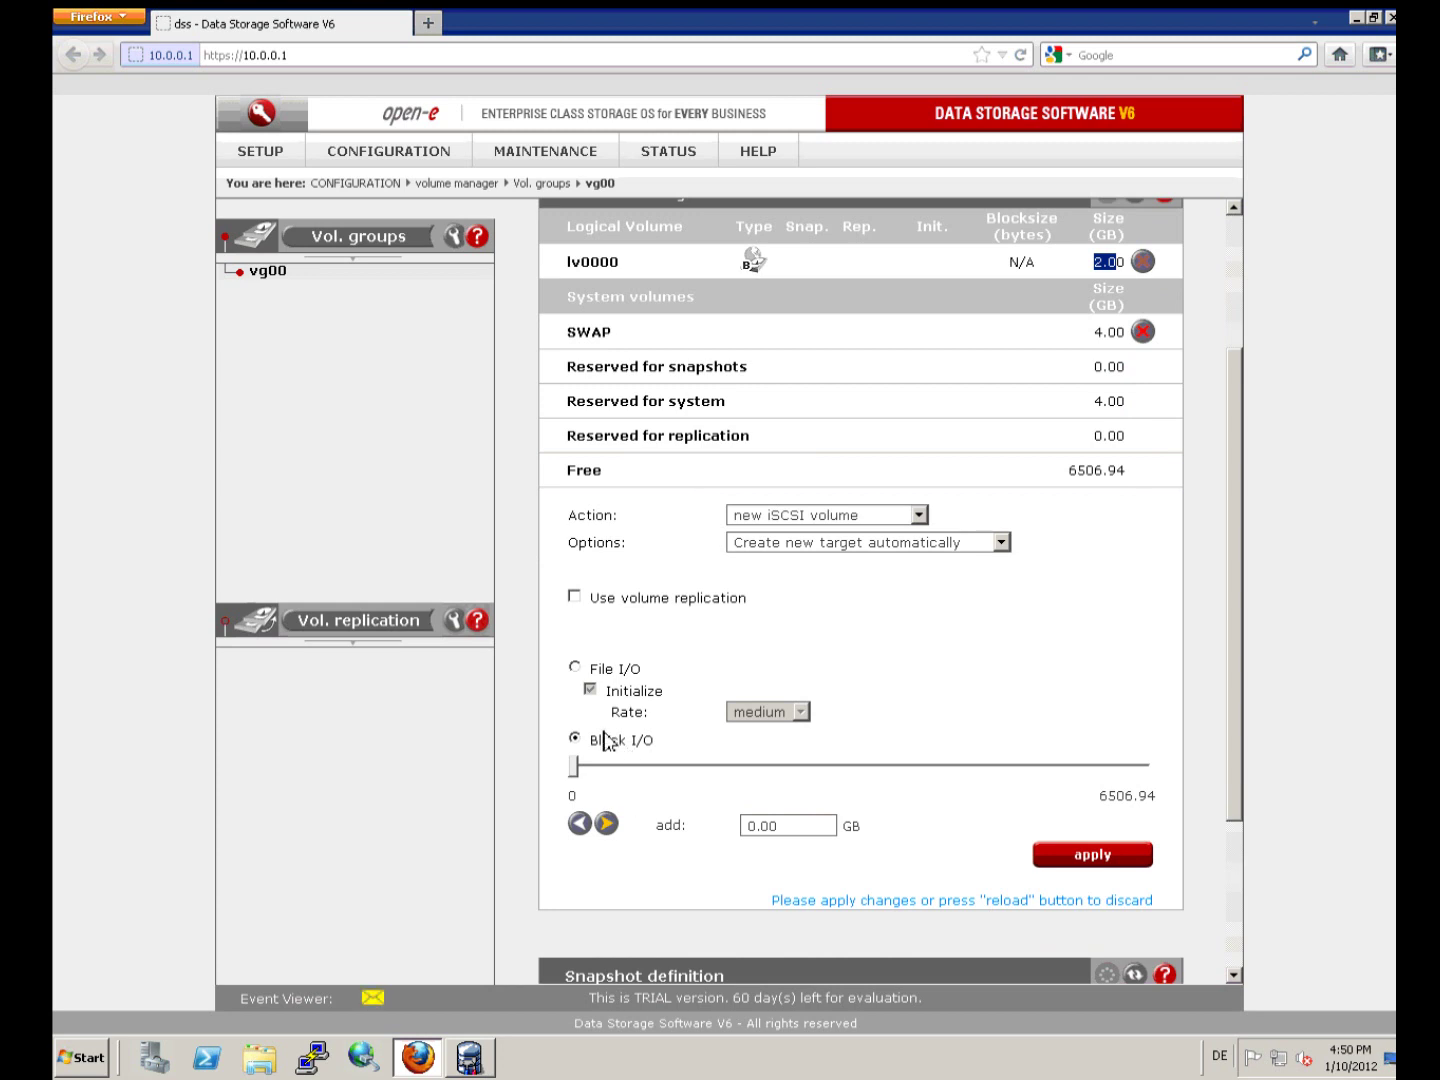
drag(600, 747, 659, 749)
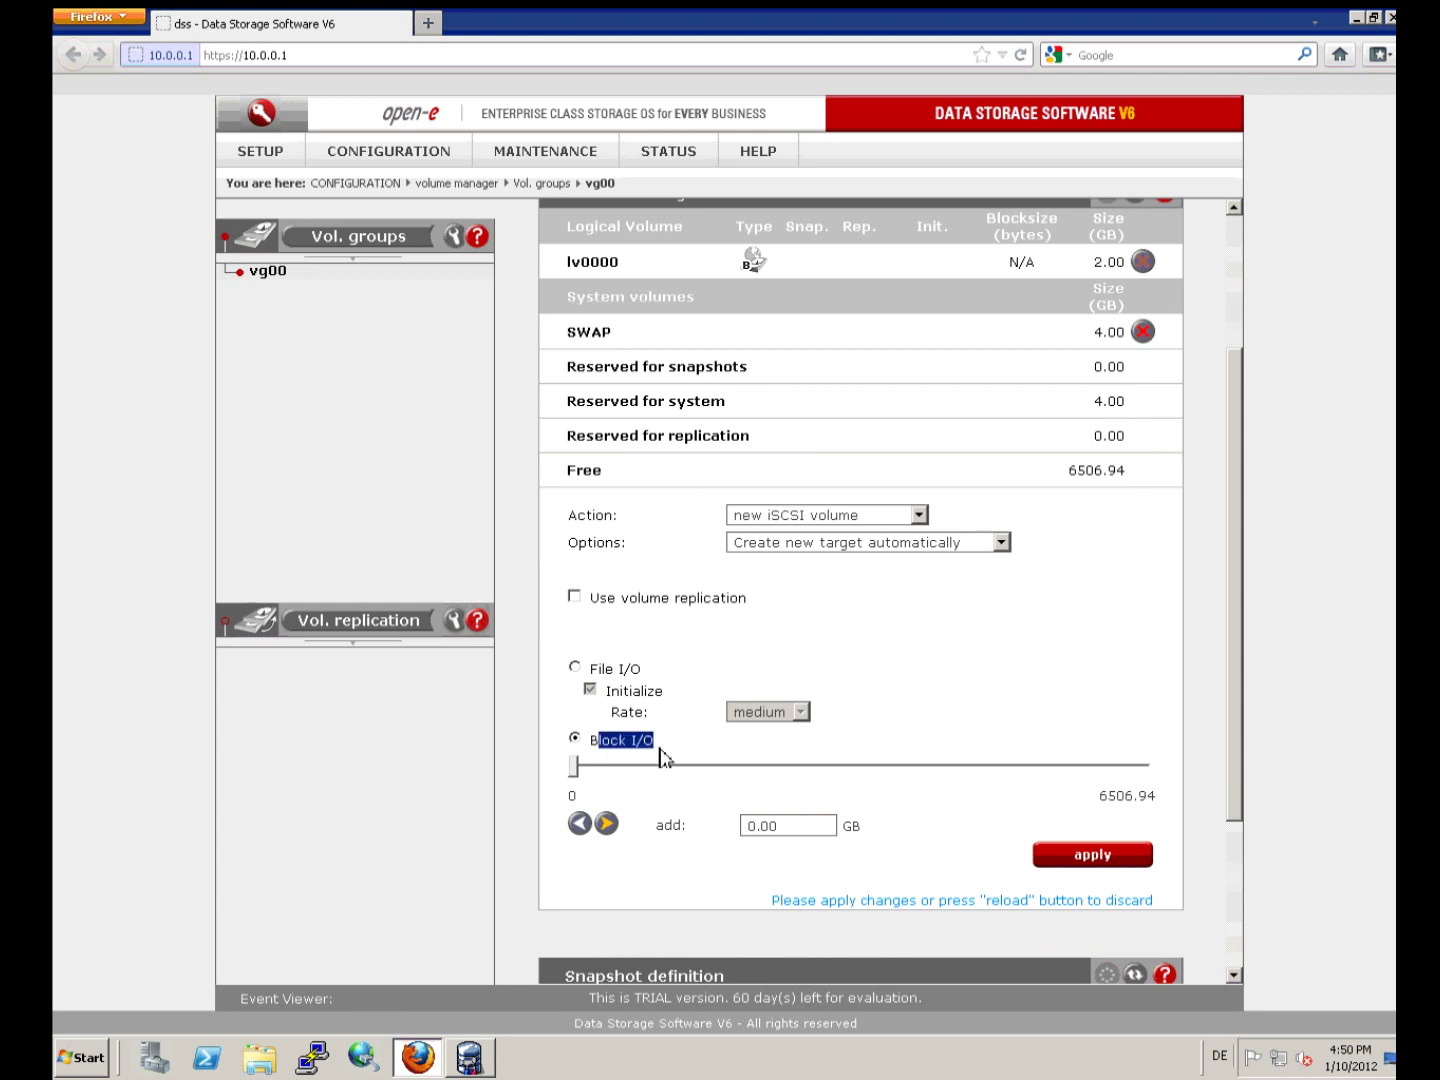
click(625, 744)
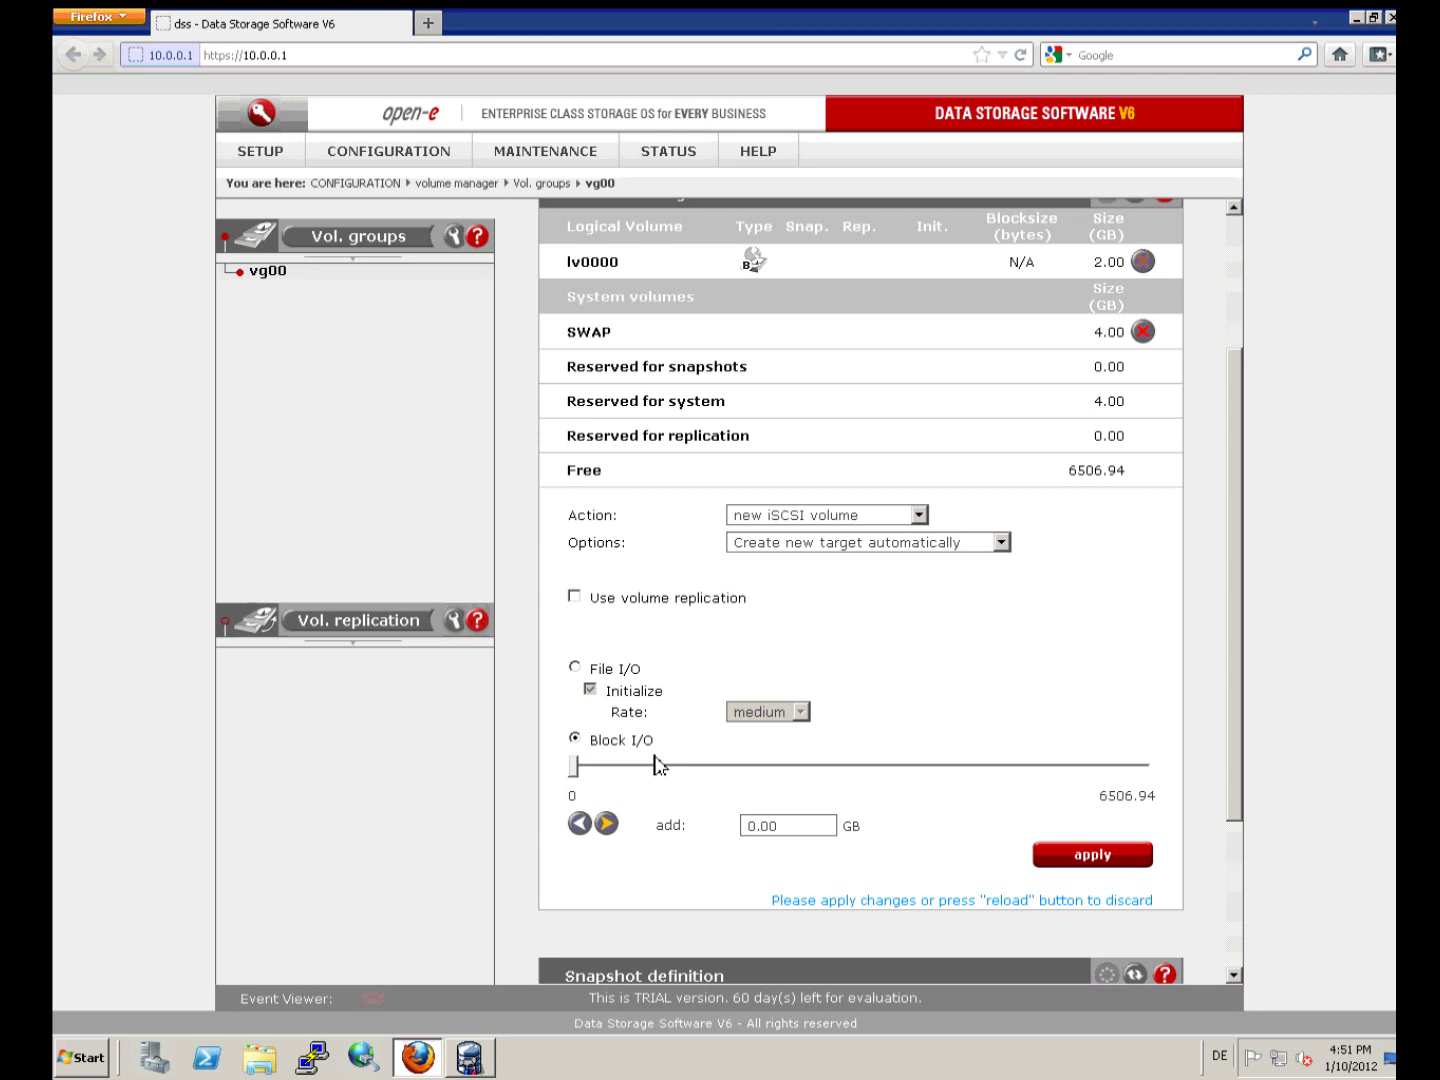
Set the new iSCSI volume's size to 100 GB, apply it and acknowledge the iSCSI connection notice.
drag(800, 831, 674, 815)
text(100)
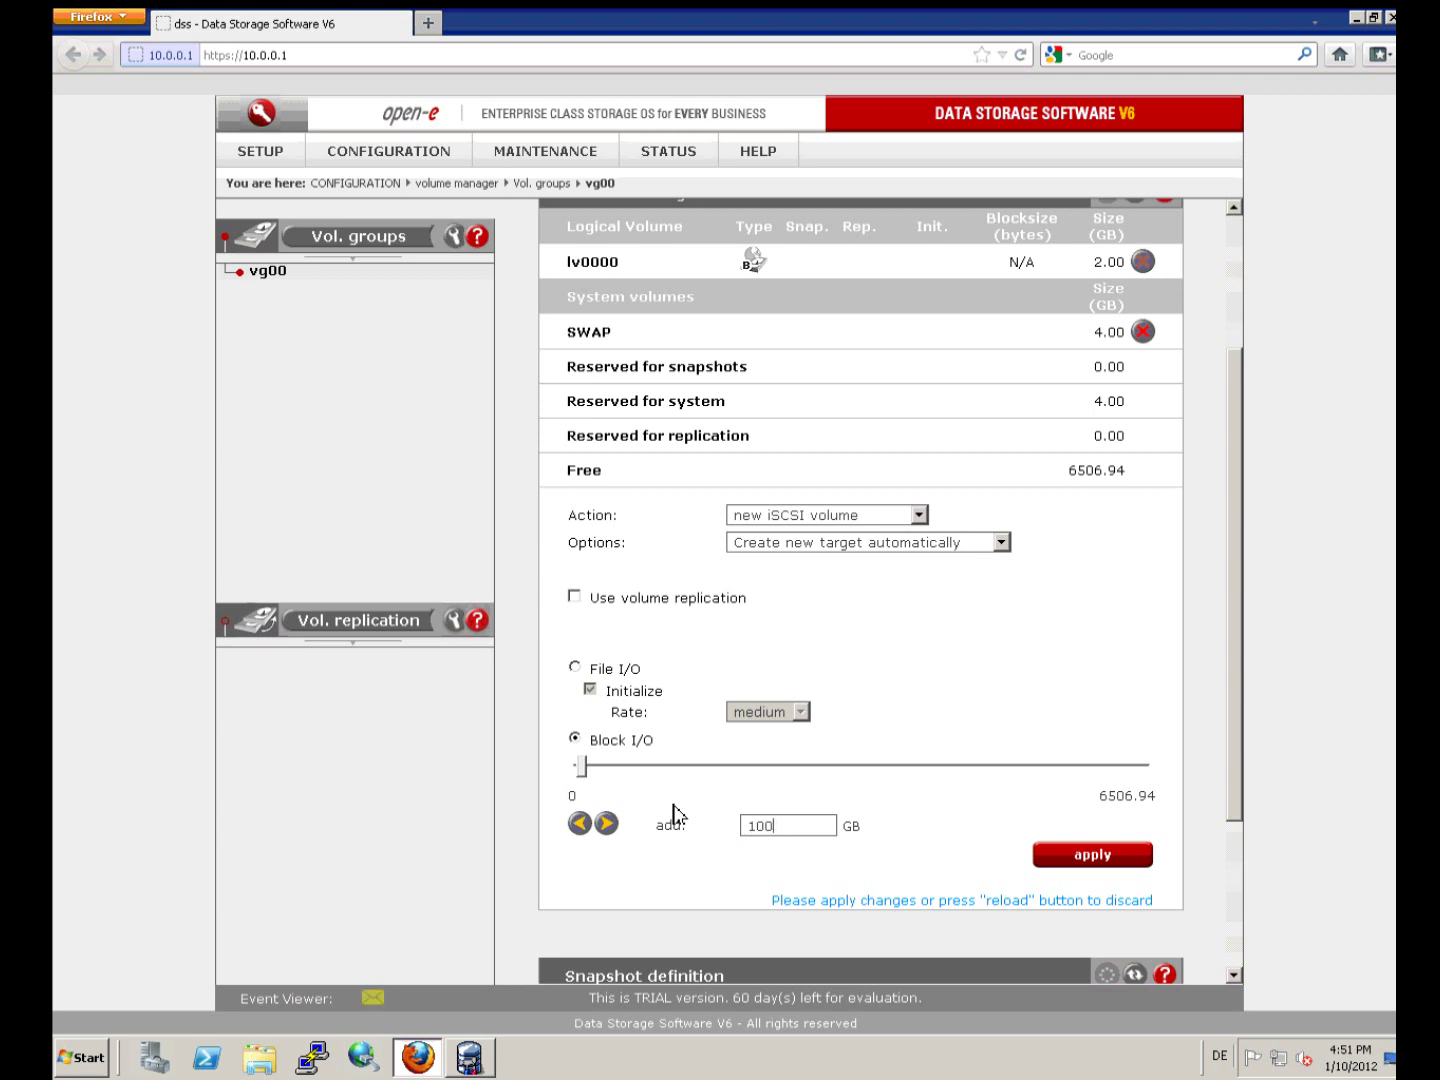
click(1122, 862)
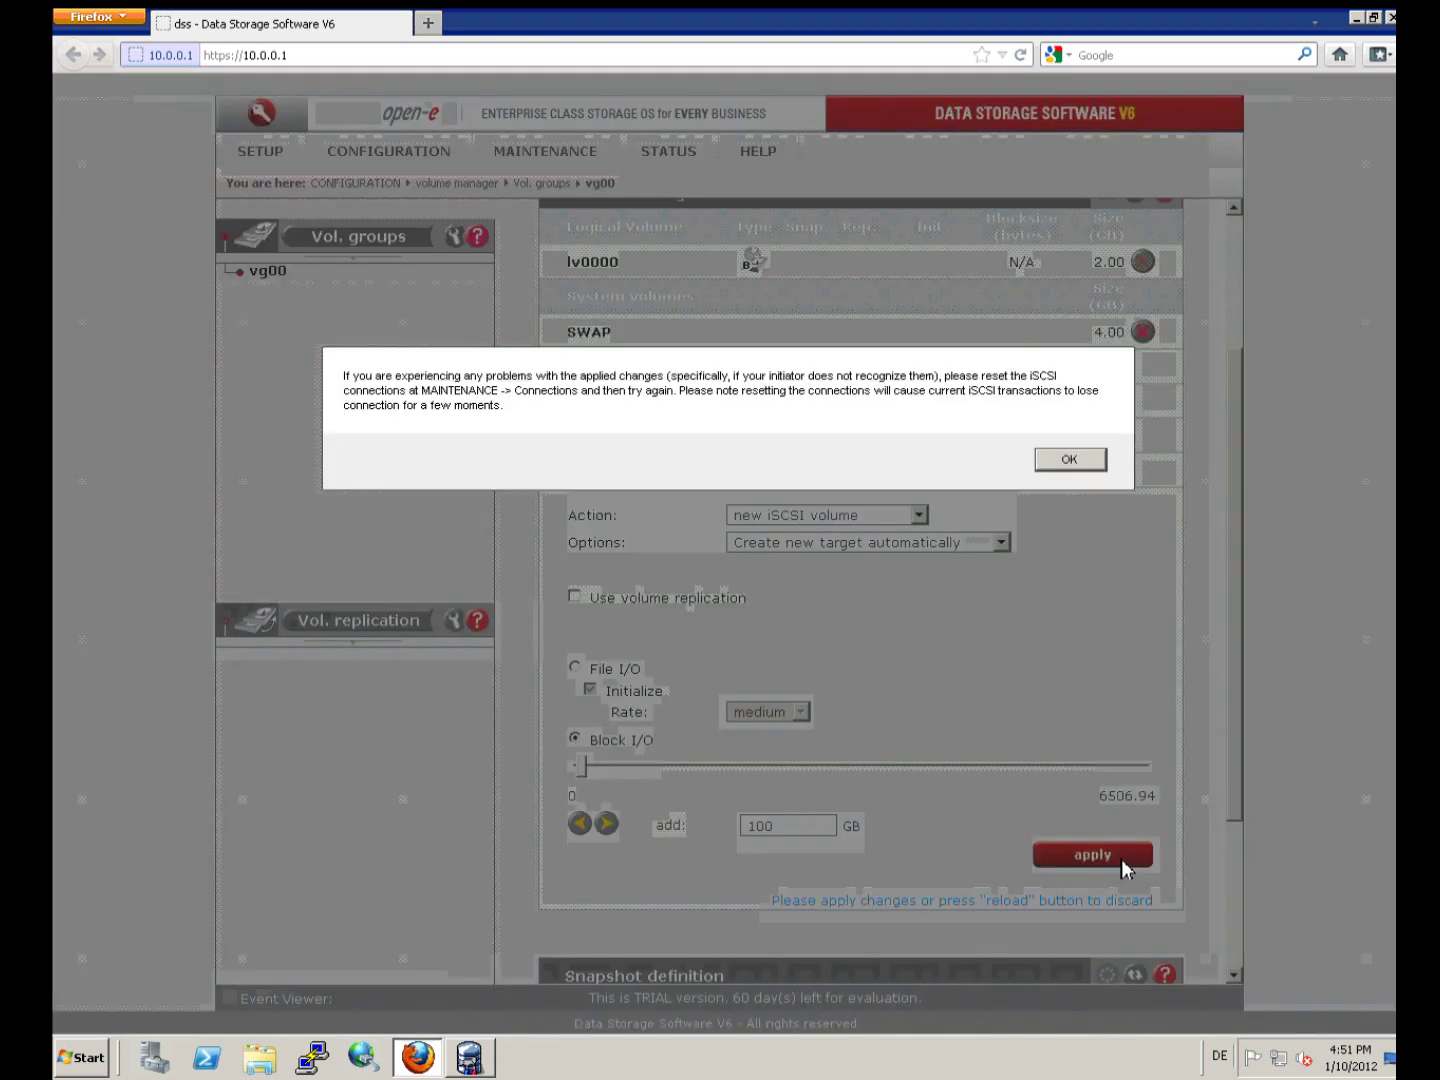
click(1066, 460)
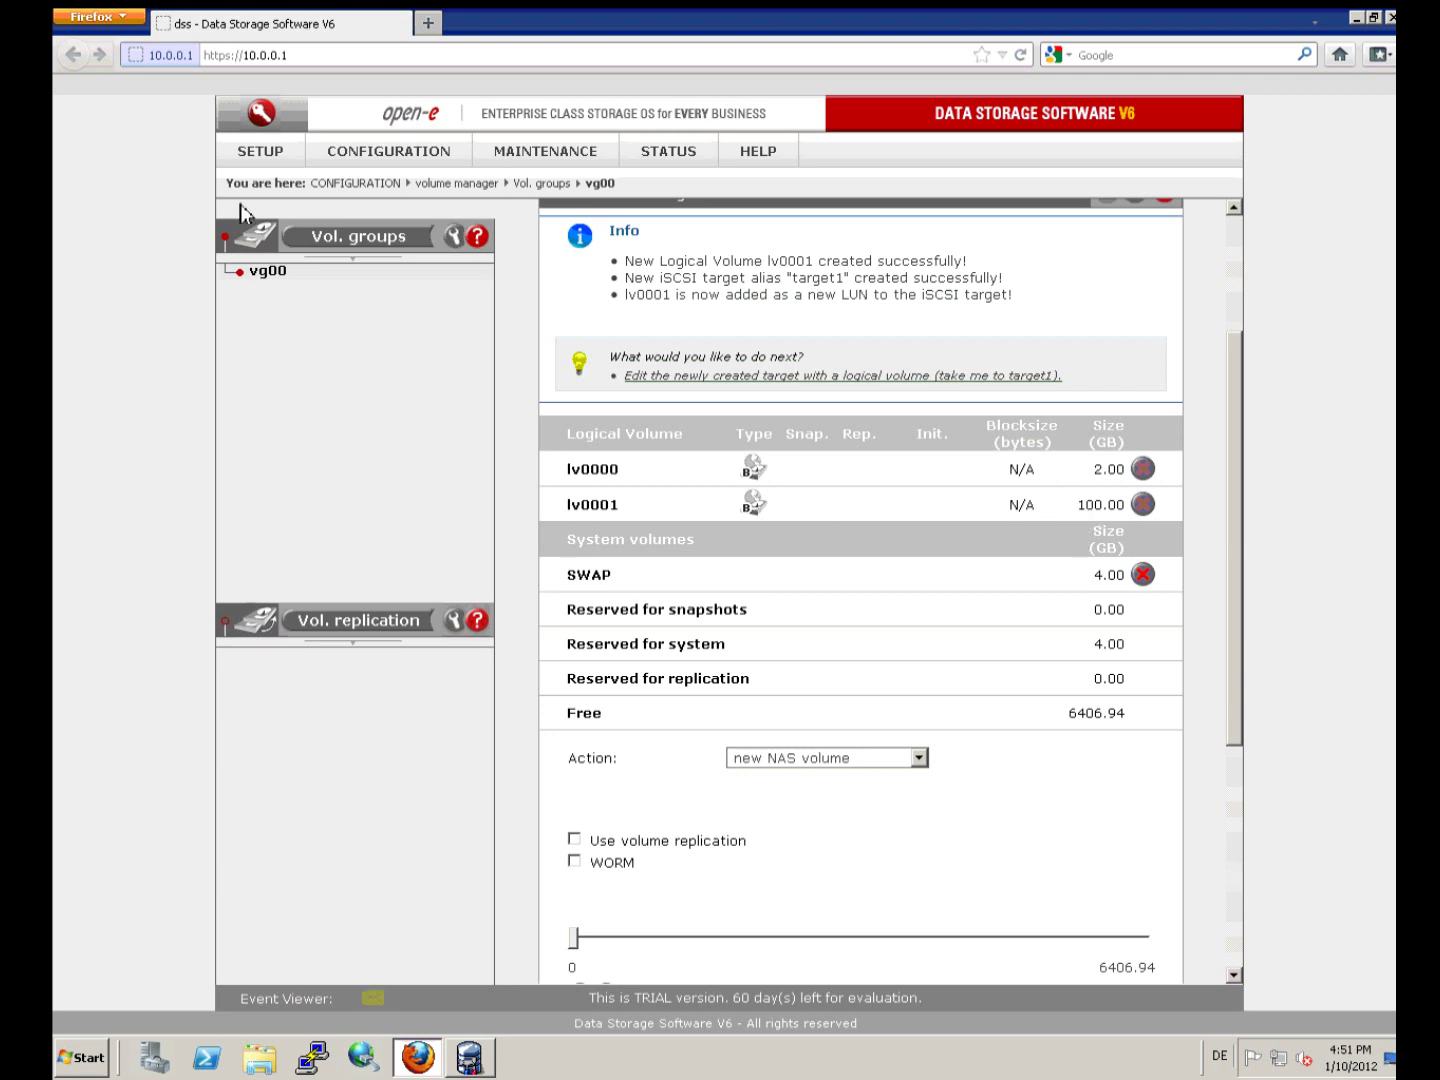
Open the settings of target0 in the iSCSI target manager.
click(372, 167)
mouse_move(419, 292)
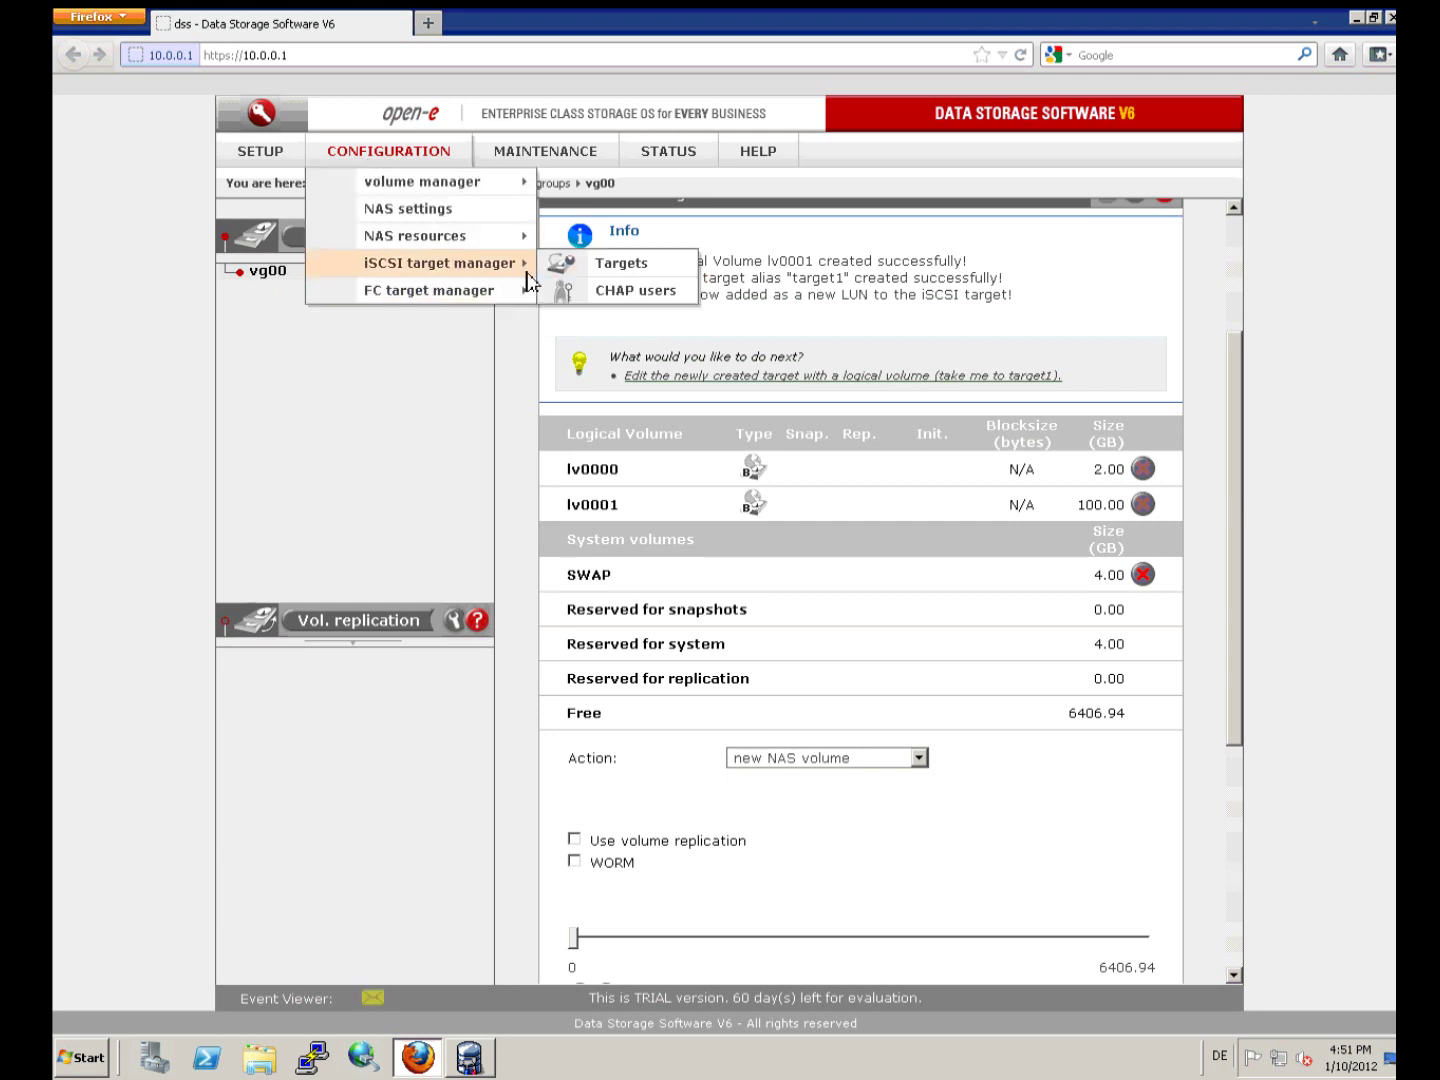
click(577, 268)
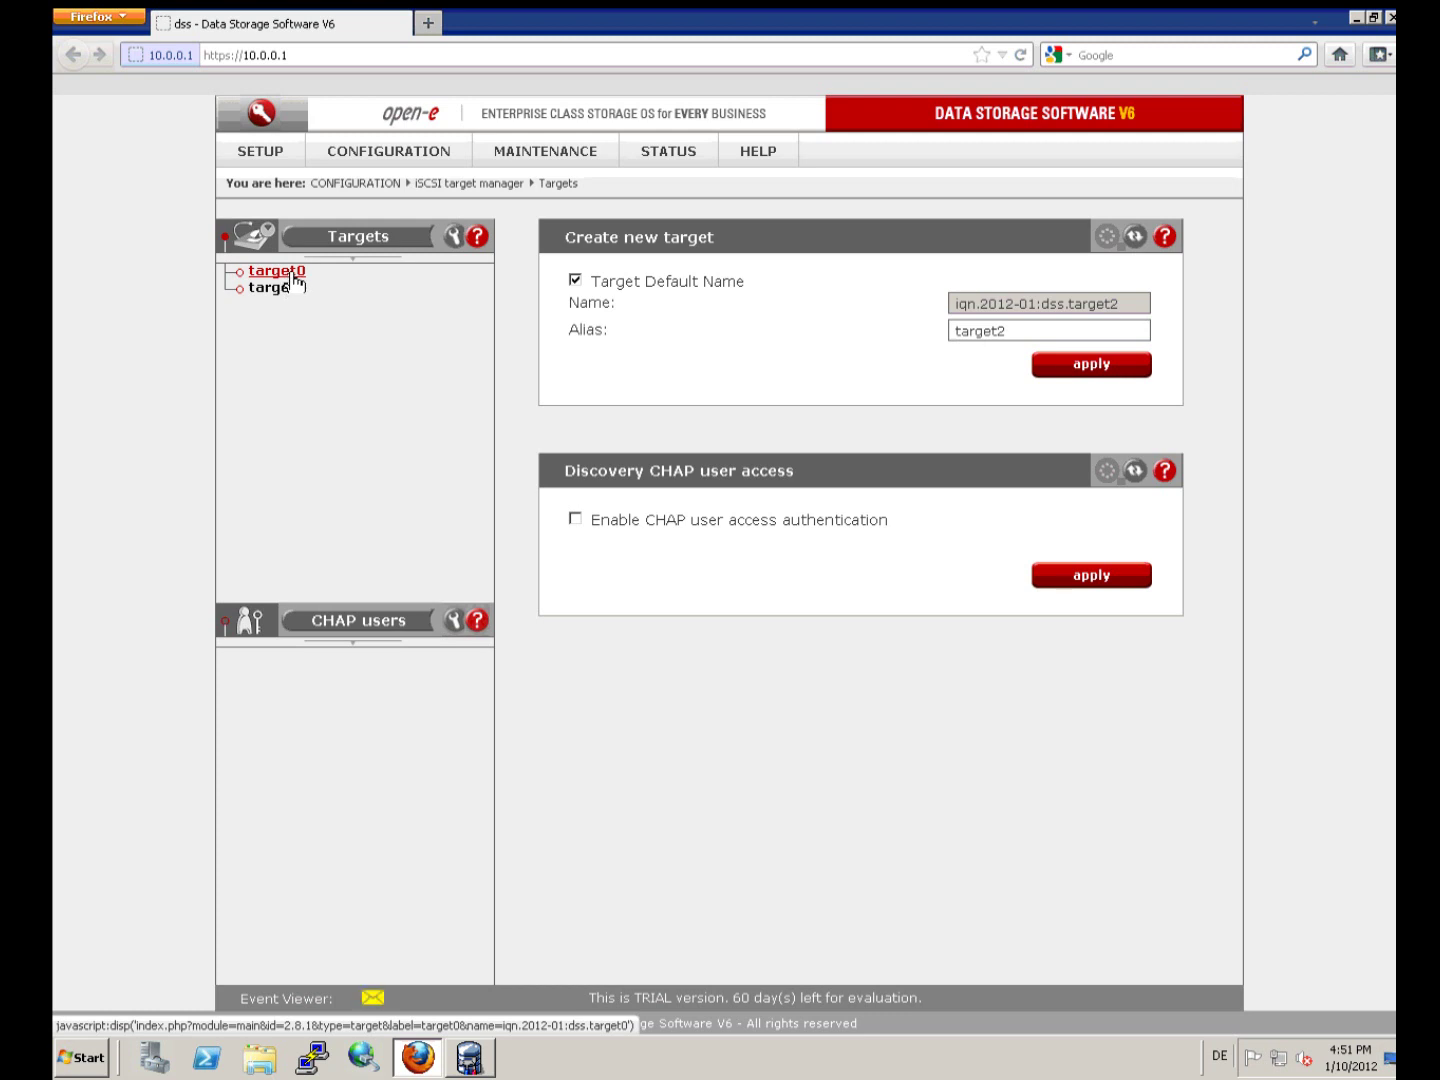
click(290, 272)
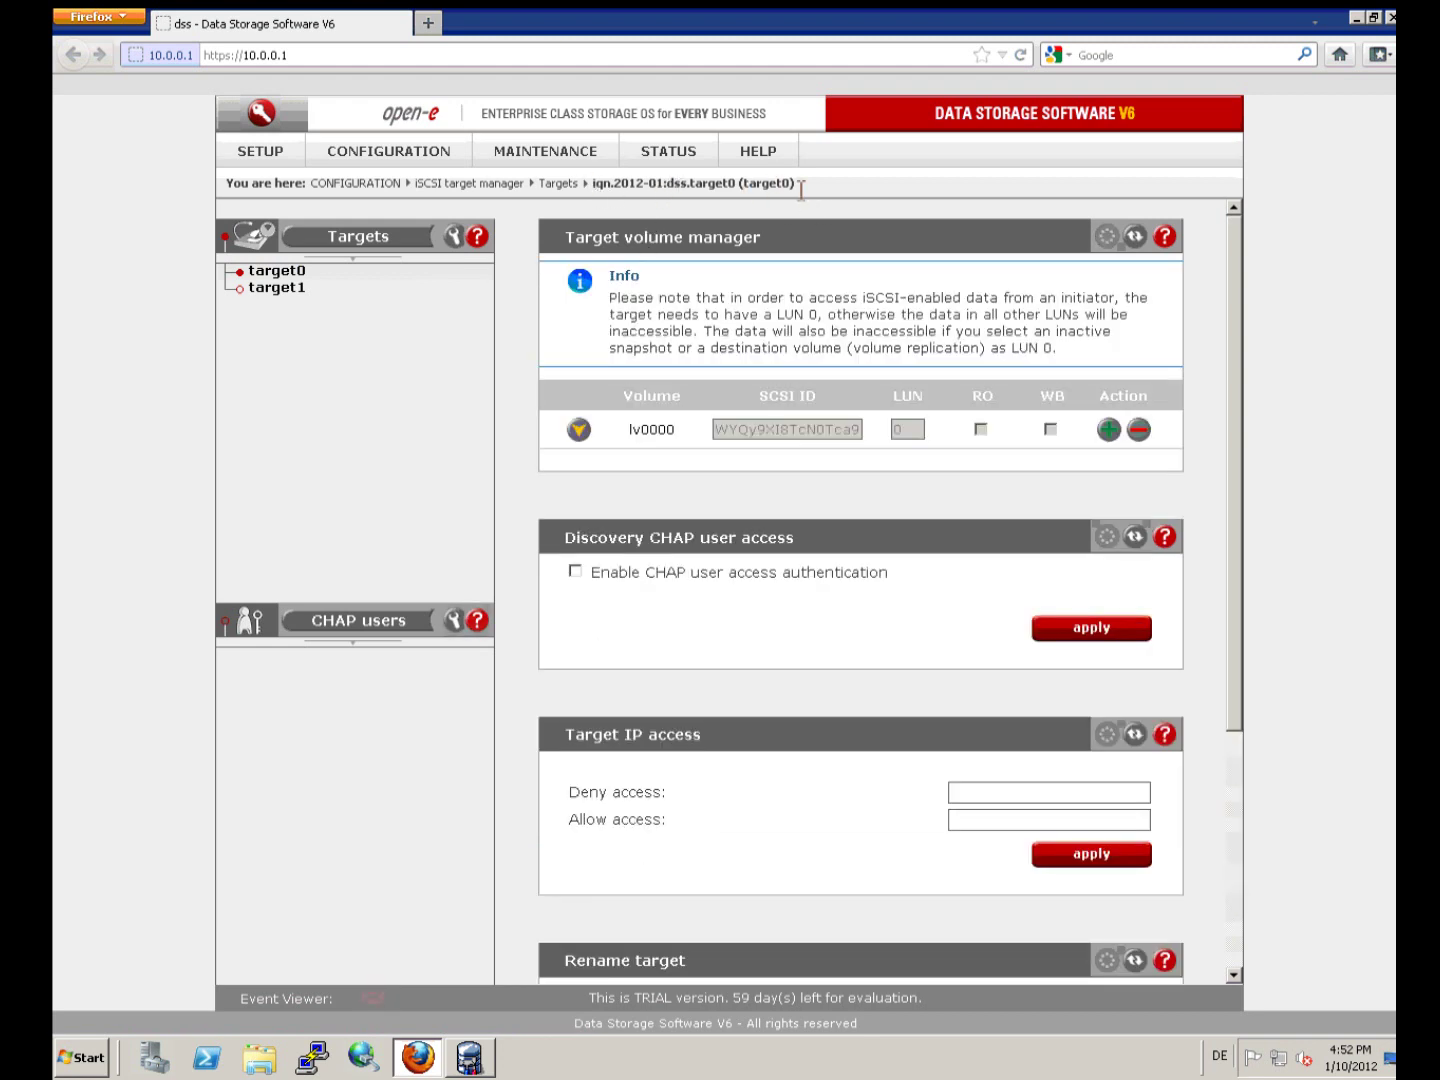
Examine target0's full iSCSI name in the page path and in the Rename target section.
mouse_move(769, 186)
mouse_down()
mouse_move(688, 185)
mouse_move(783, 186)
mouse_up()
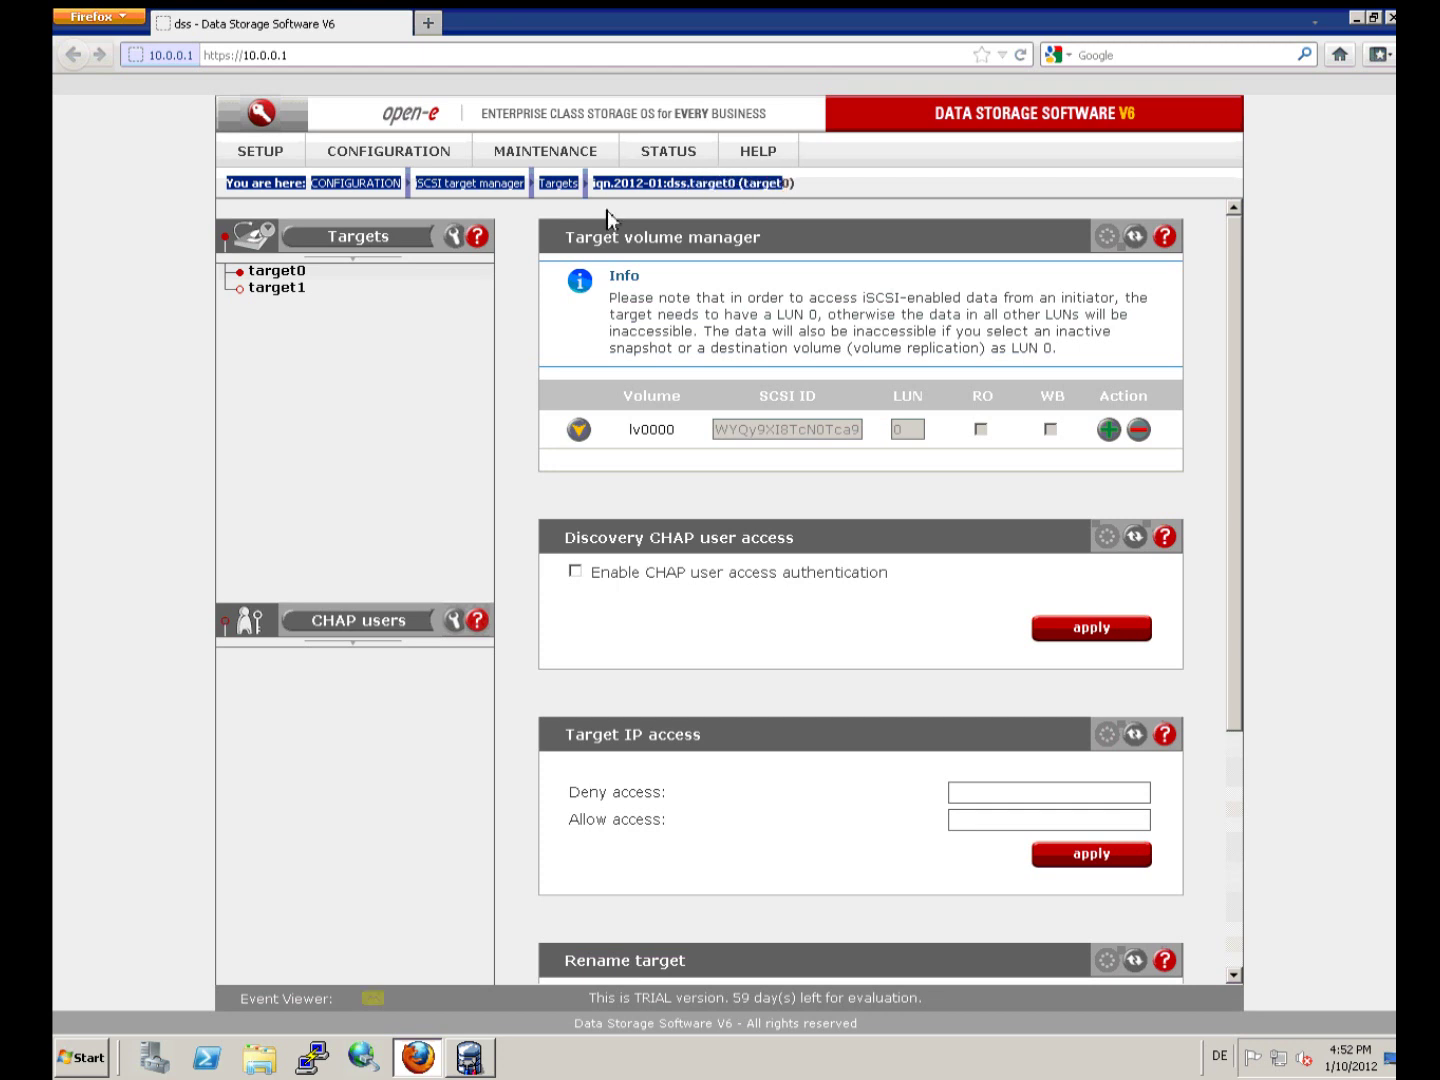
click(521, 220)
scroll(521, 360, down, 3)
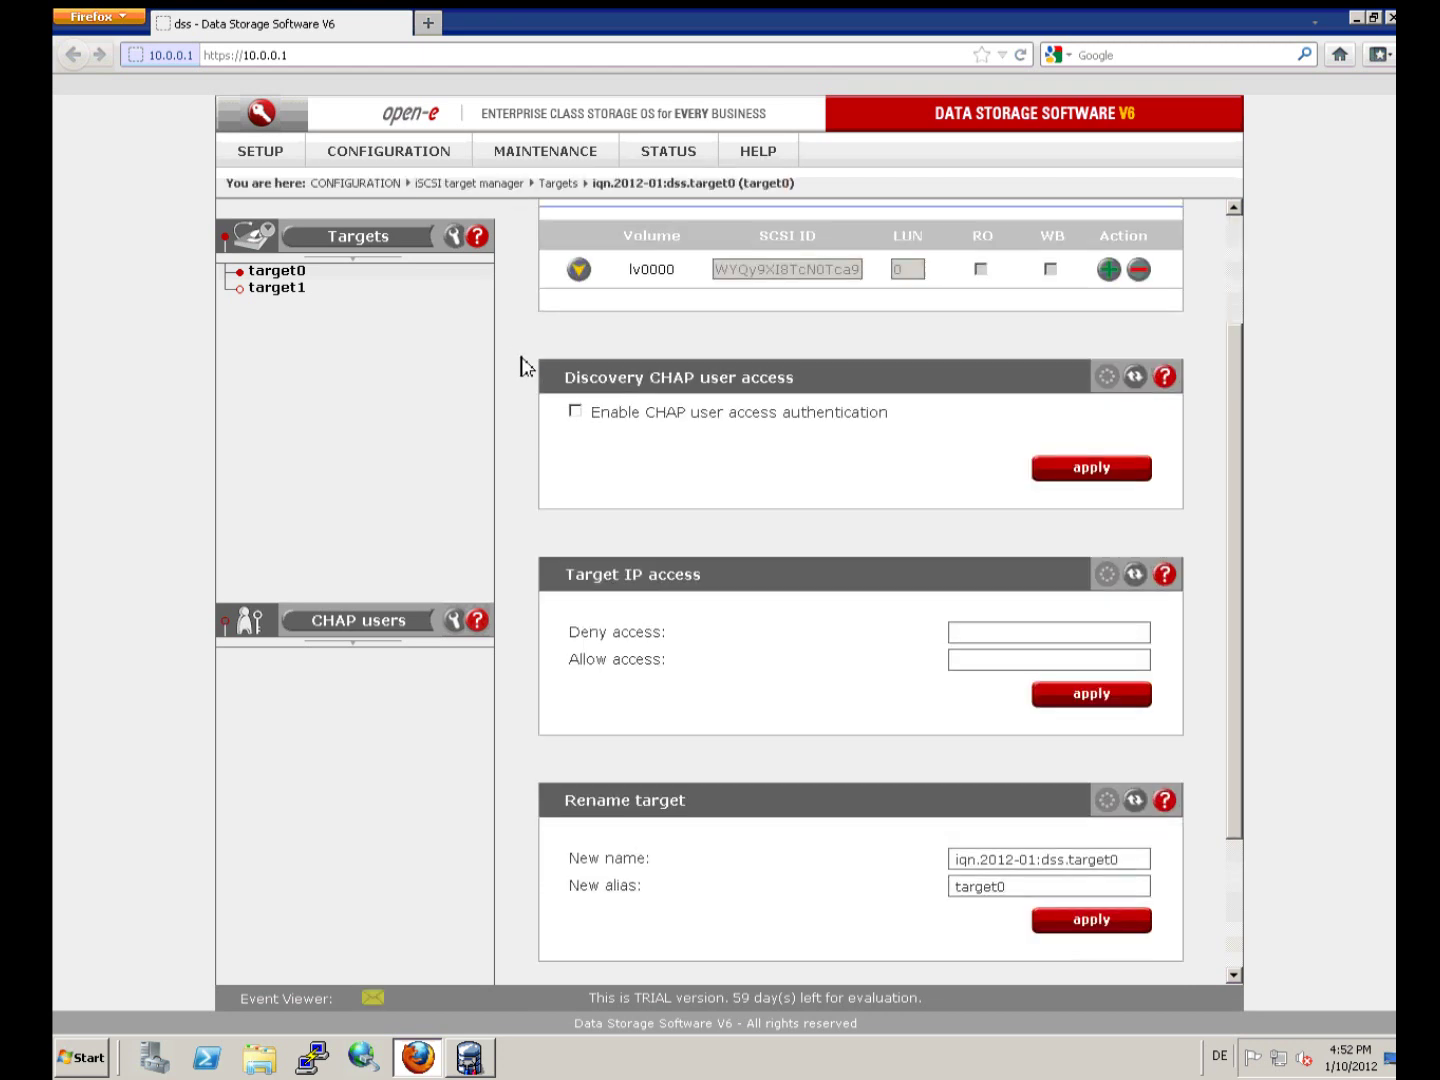
scroll(522, 364, down, 2)
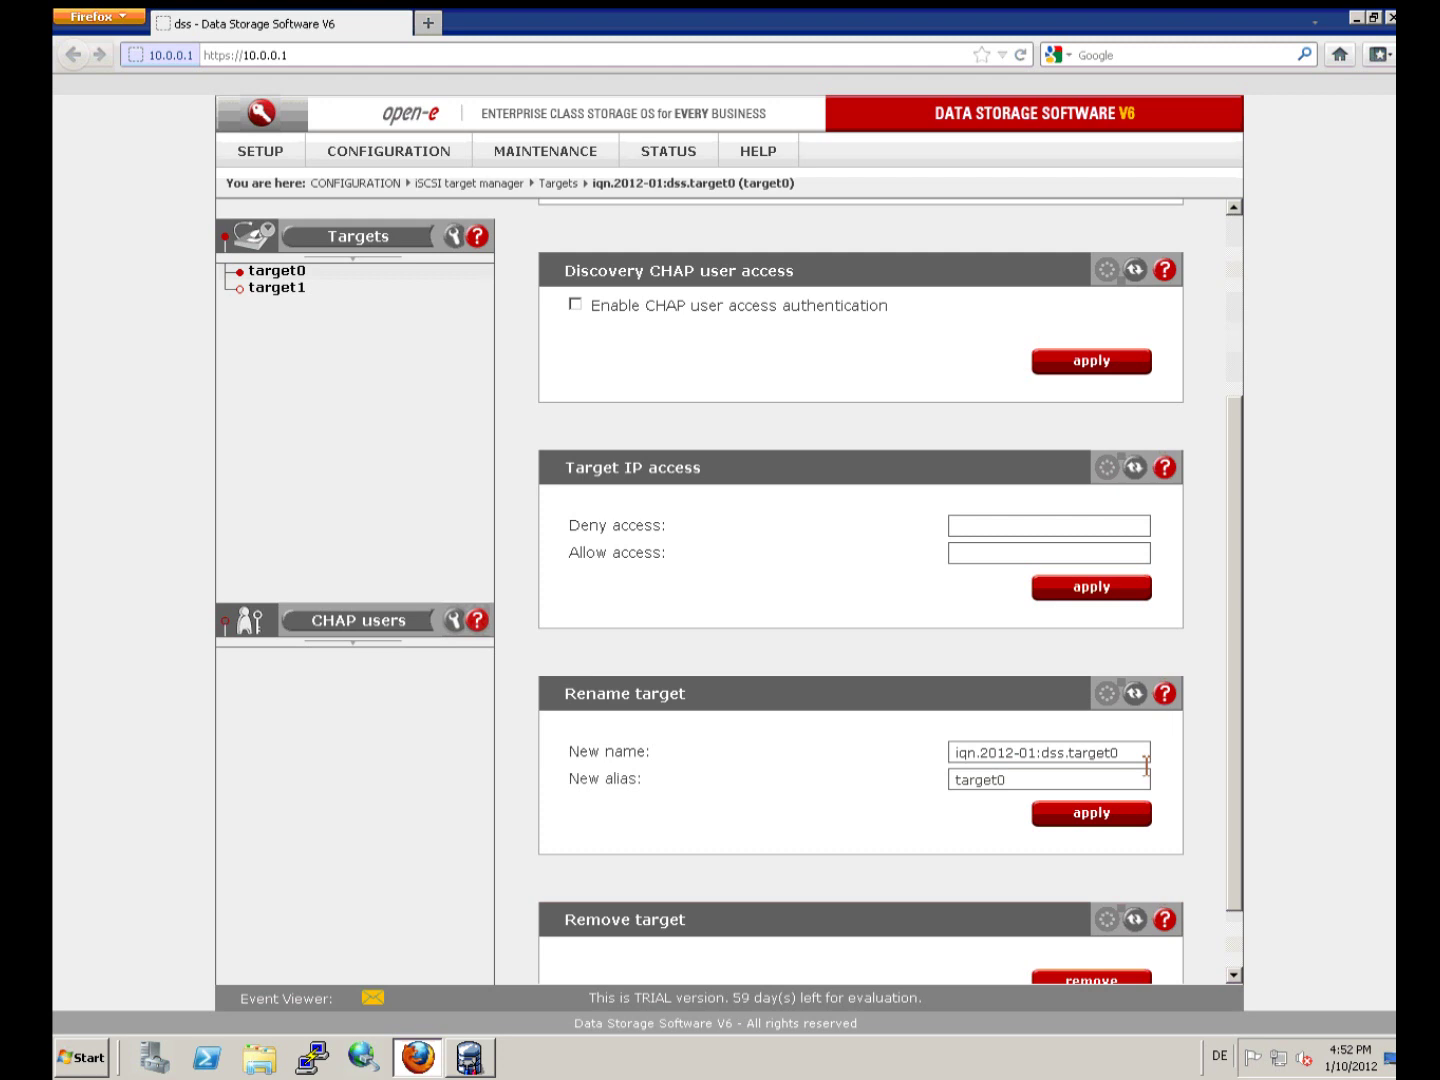
drag(1148, 751, 904, 743)
click(540, 445)
scroll(515, 419, up, 4)
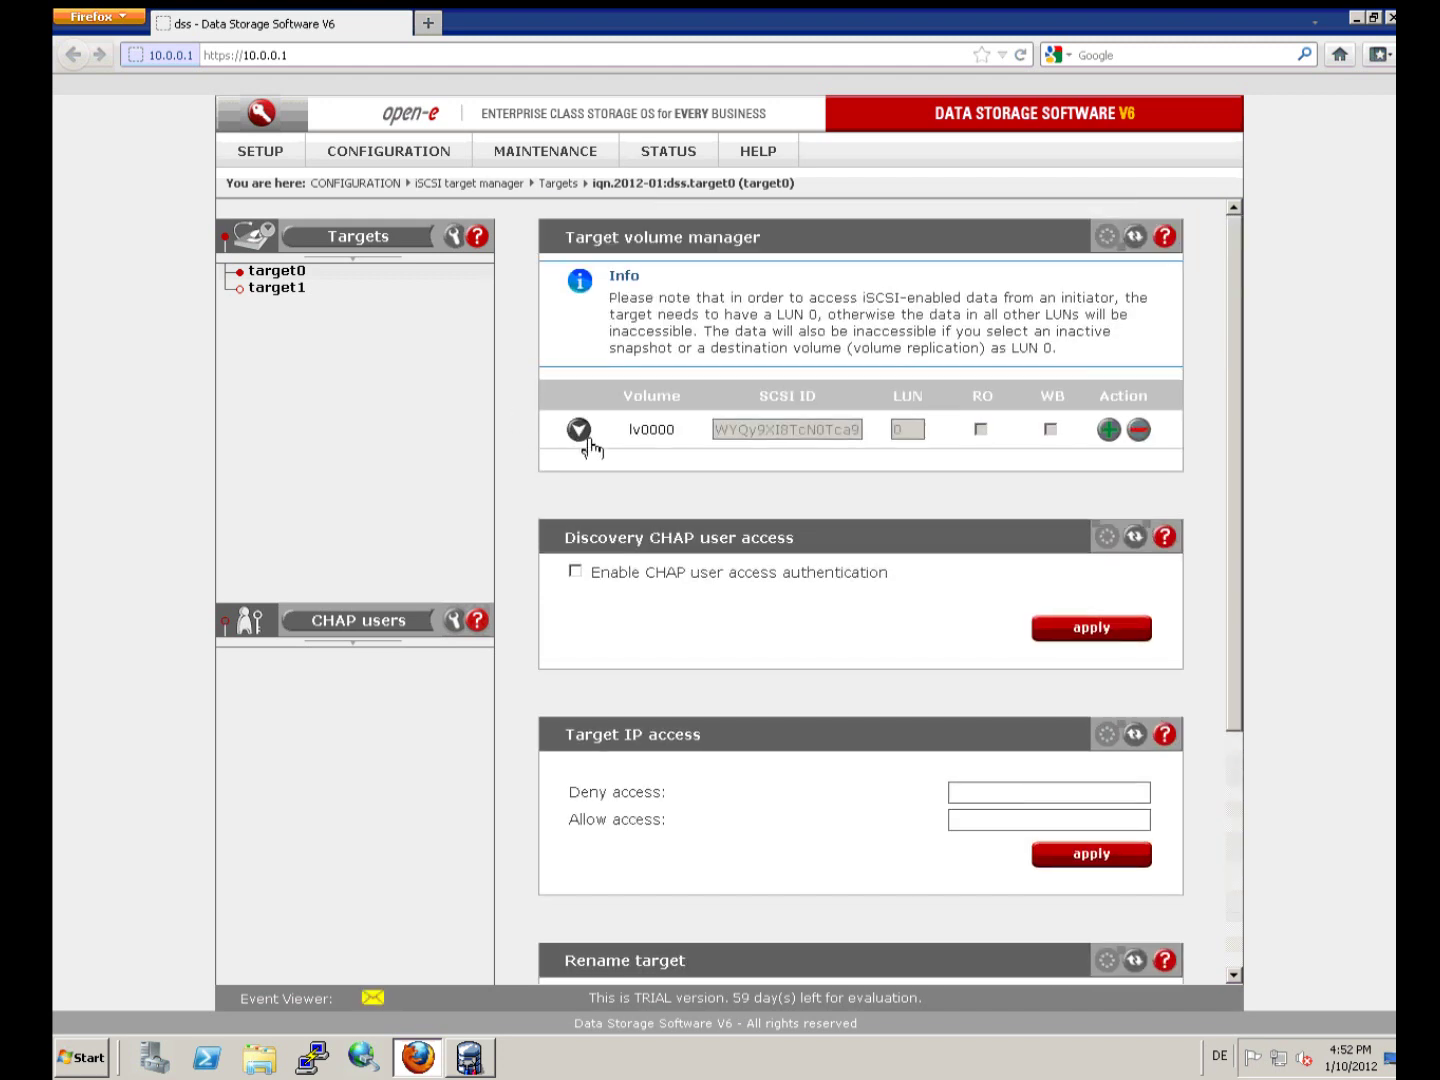
Expand the volume details of lv0000 on target0 and of lv0001 on target1 to check their sizes.
click(587, 440)
drag(736, 492, 785, 500)
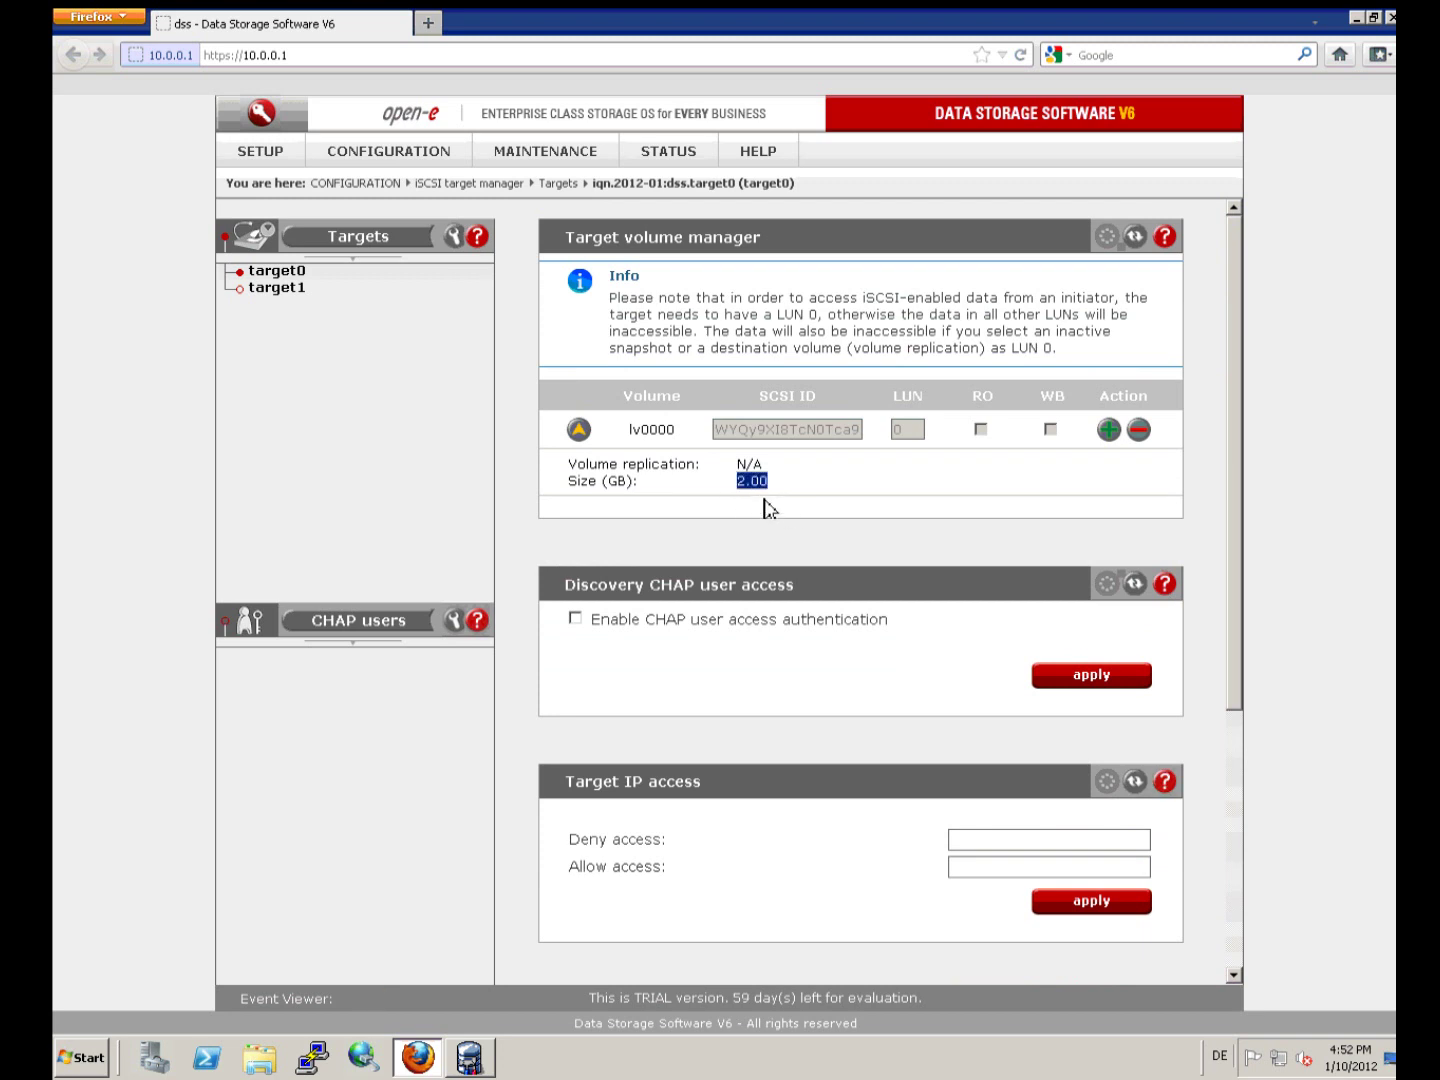
click(278, 287)
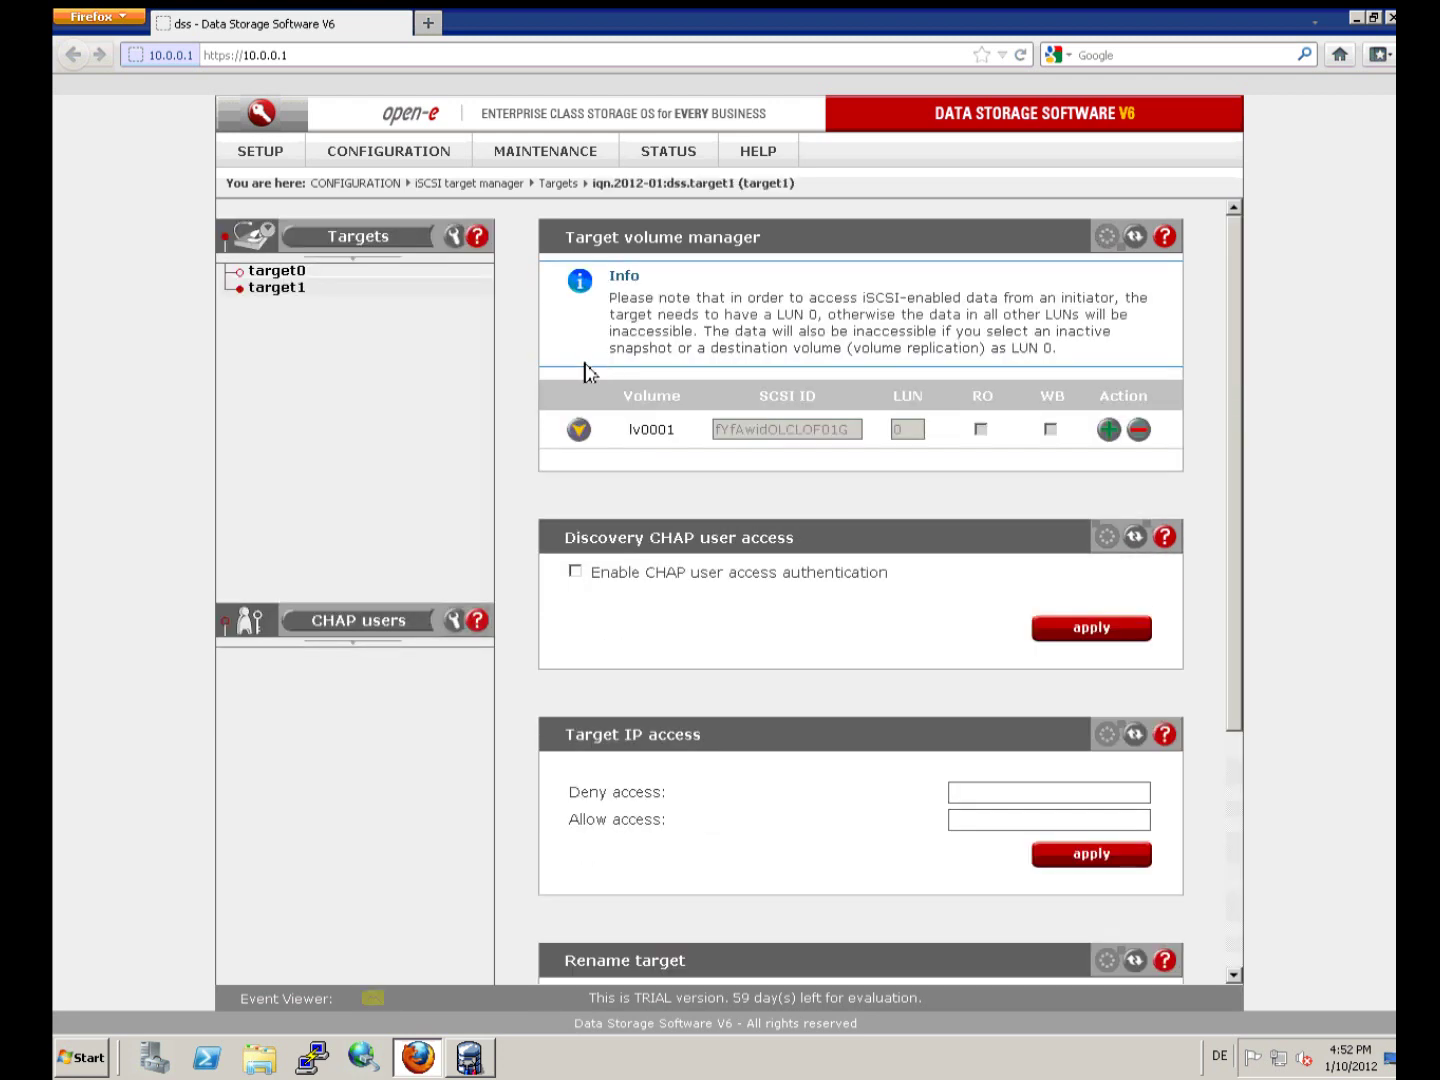
click(579, 430)
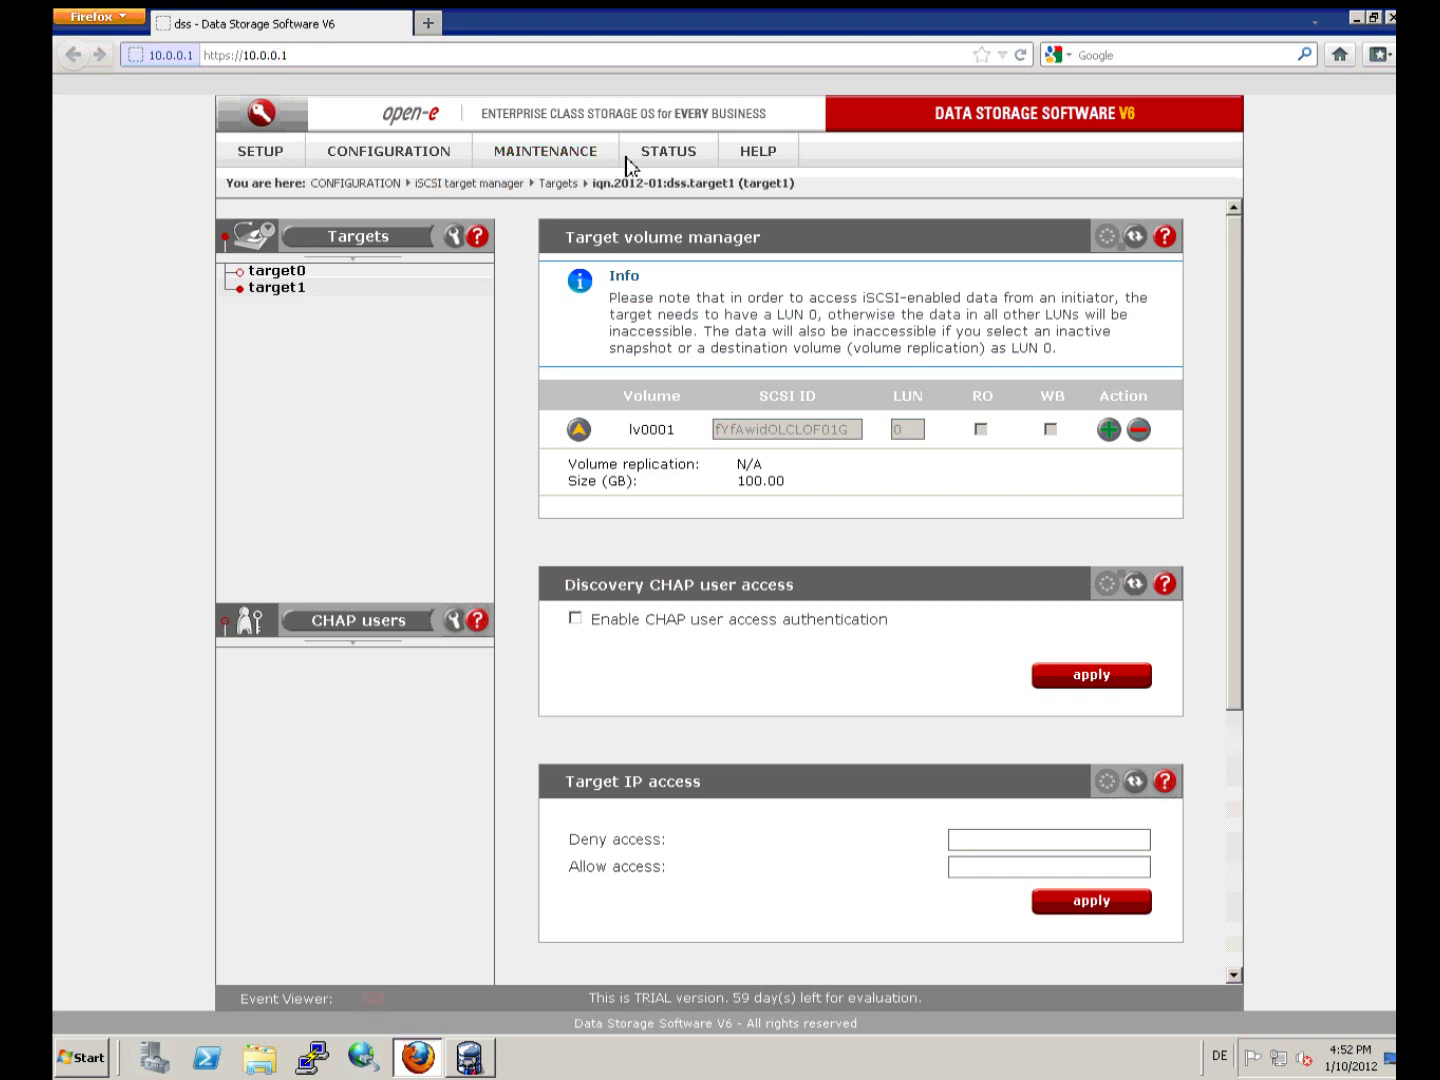
Open the connections status page and expand the initiator's entry in the iSCSI status section to examine its session details.
click(659, 161)
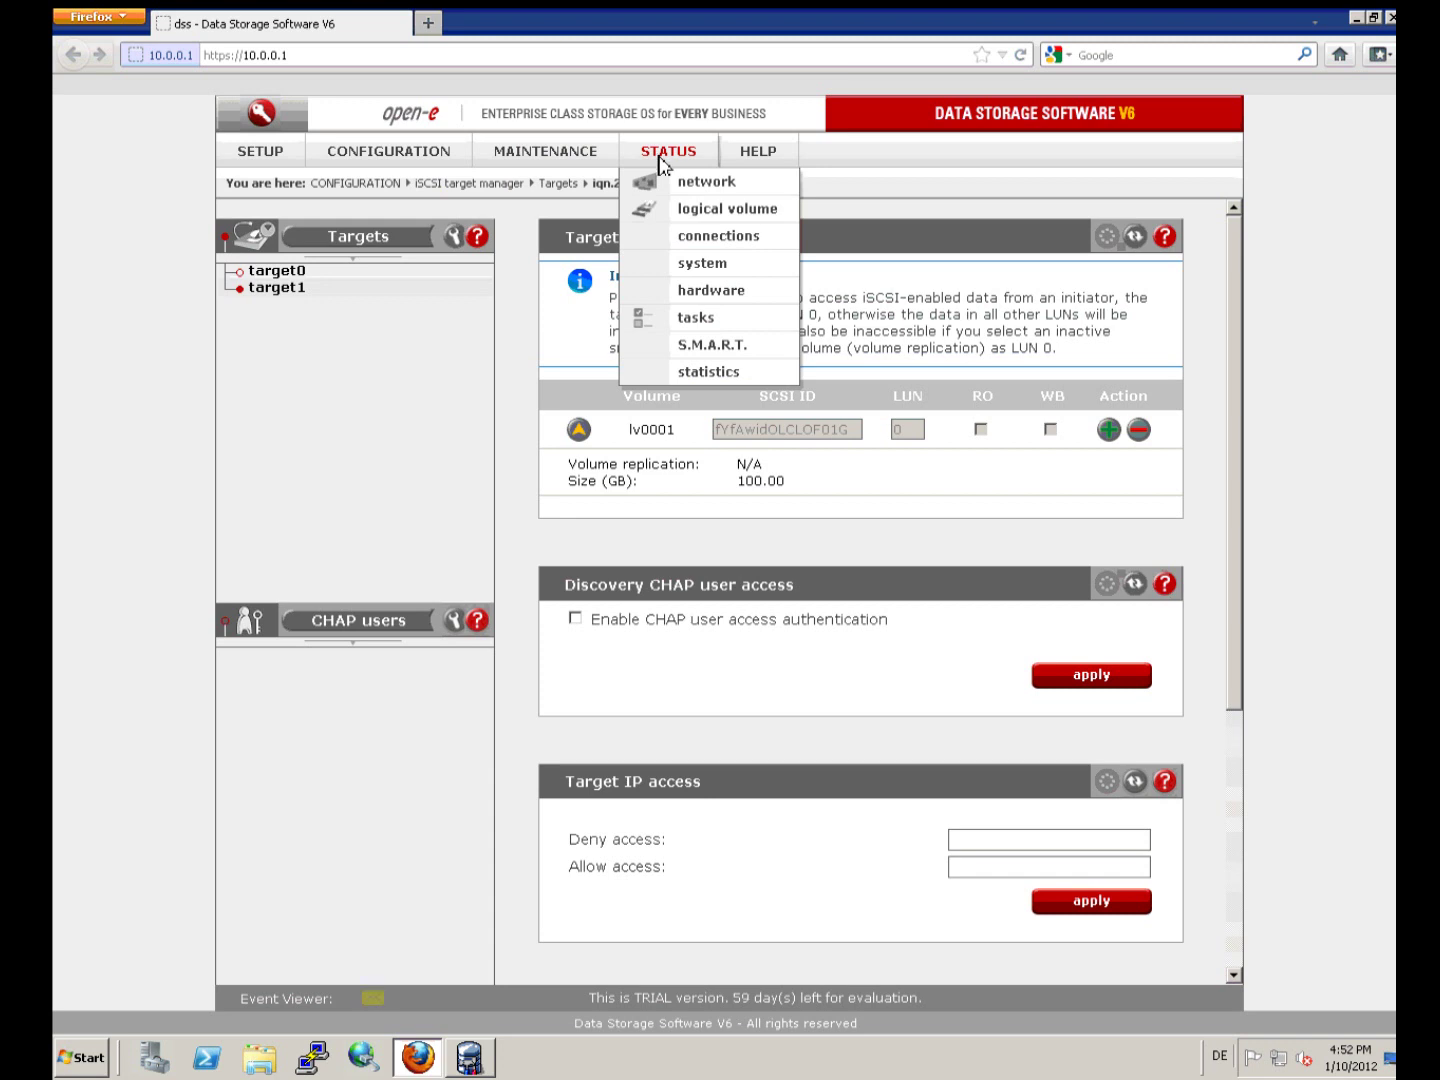
click(672, 240)
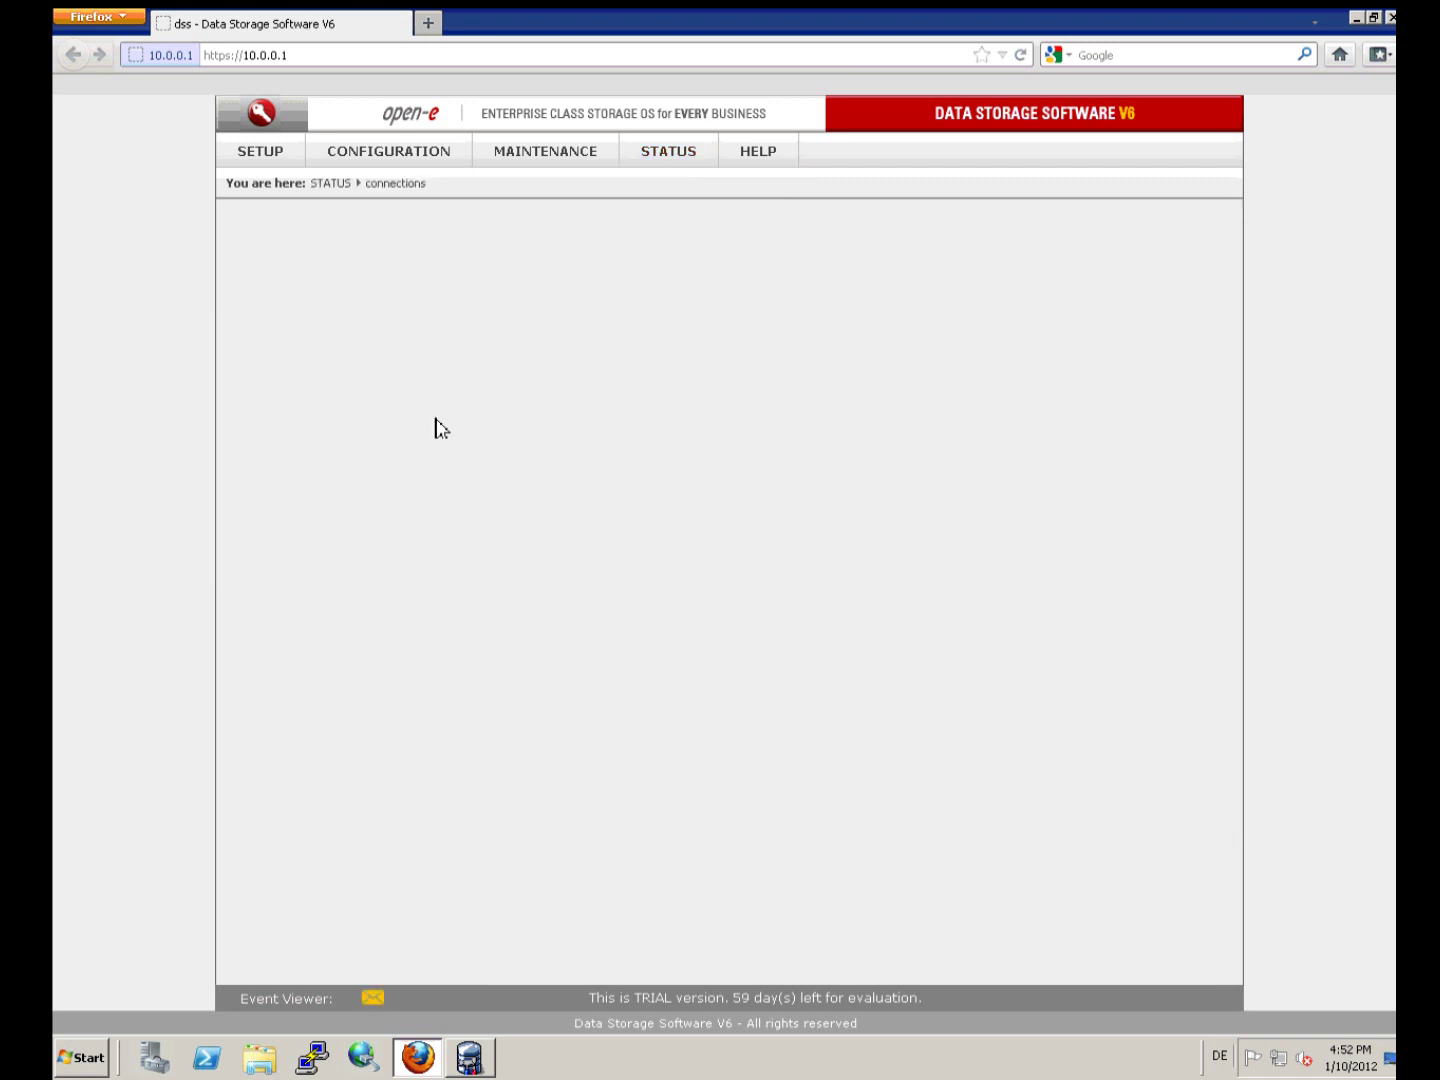
scroll(266, 553, down, 8)
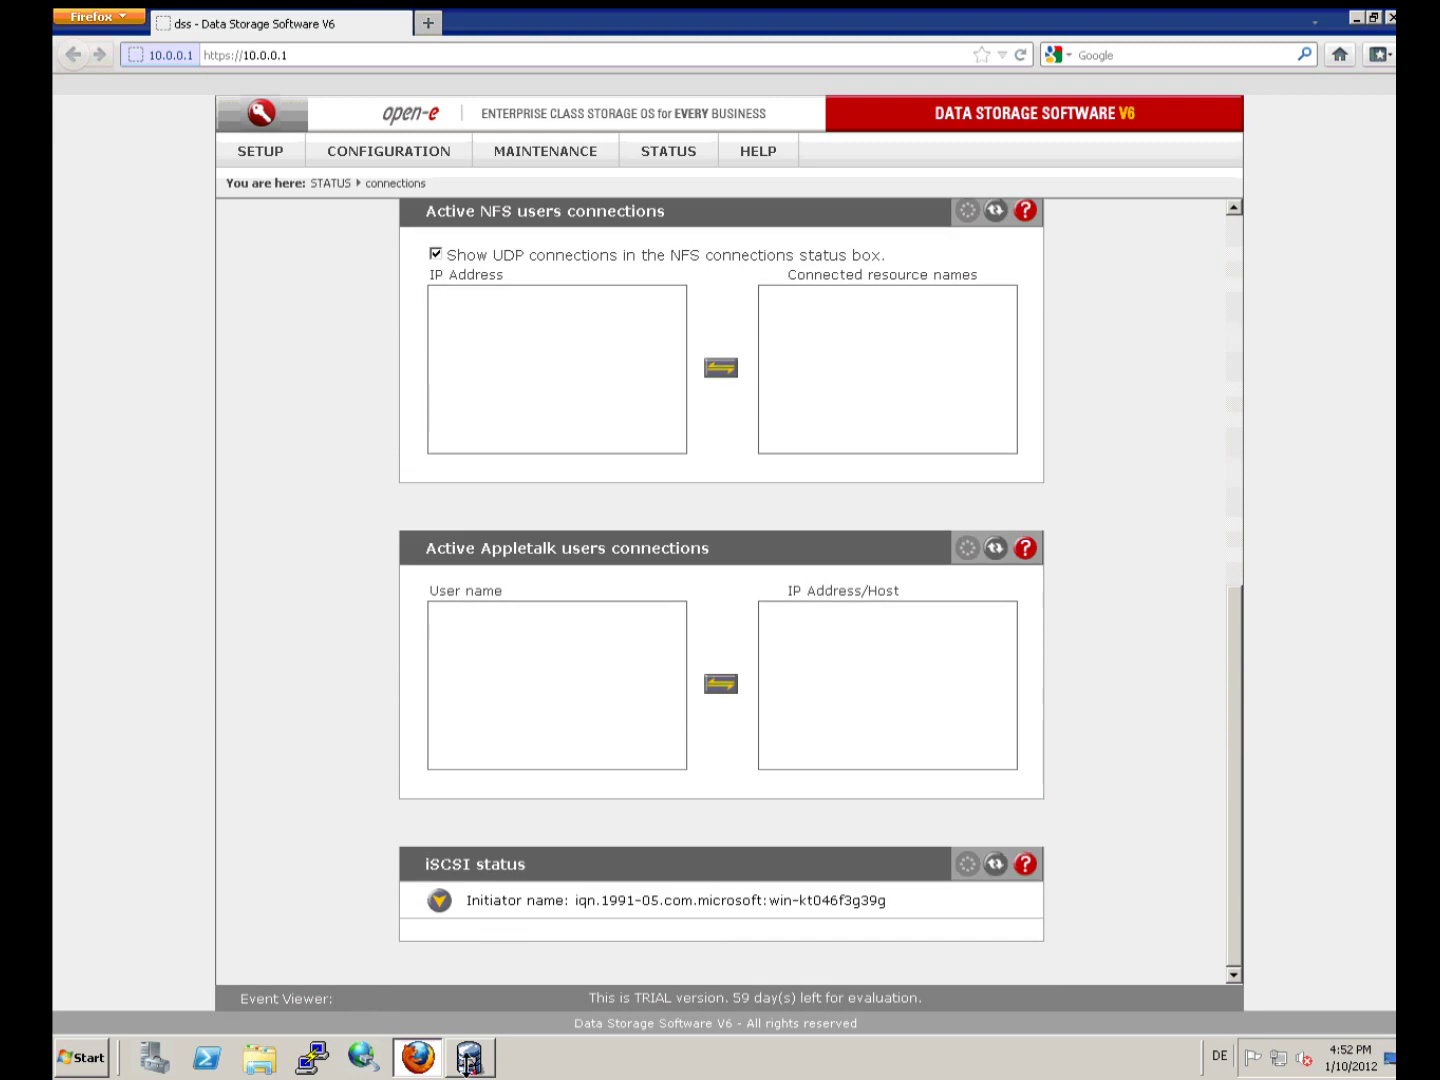
click(439, 901)
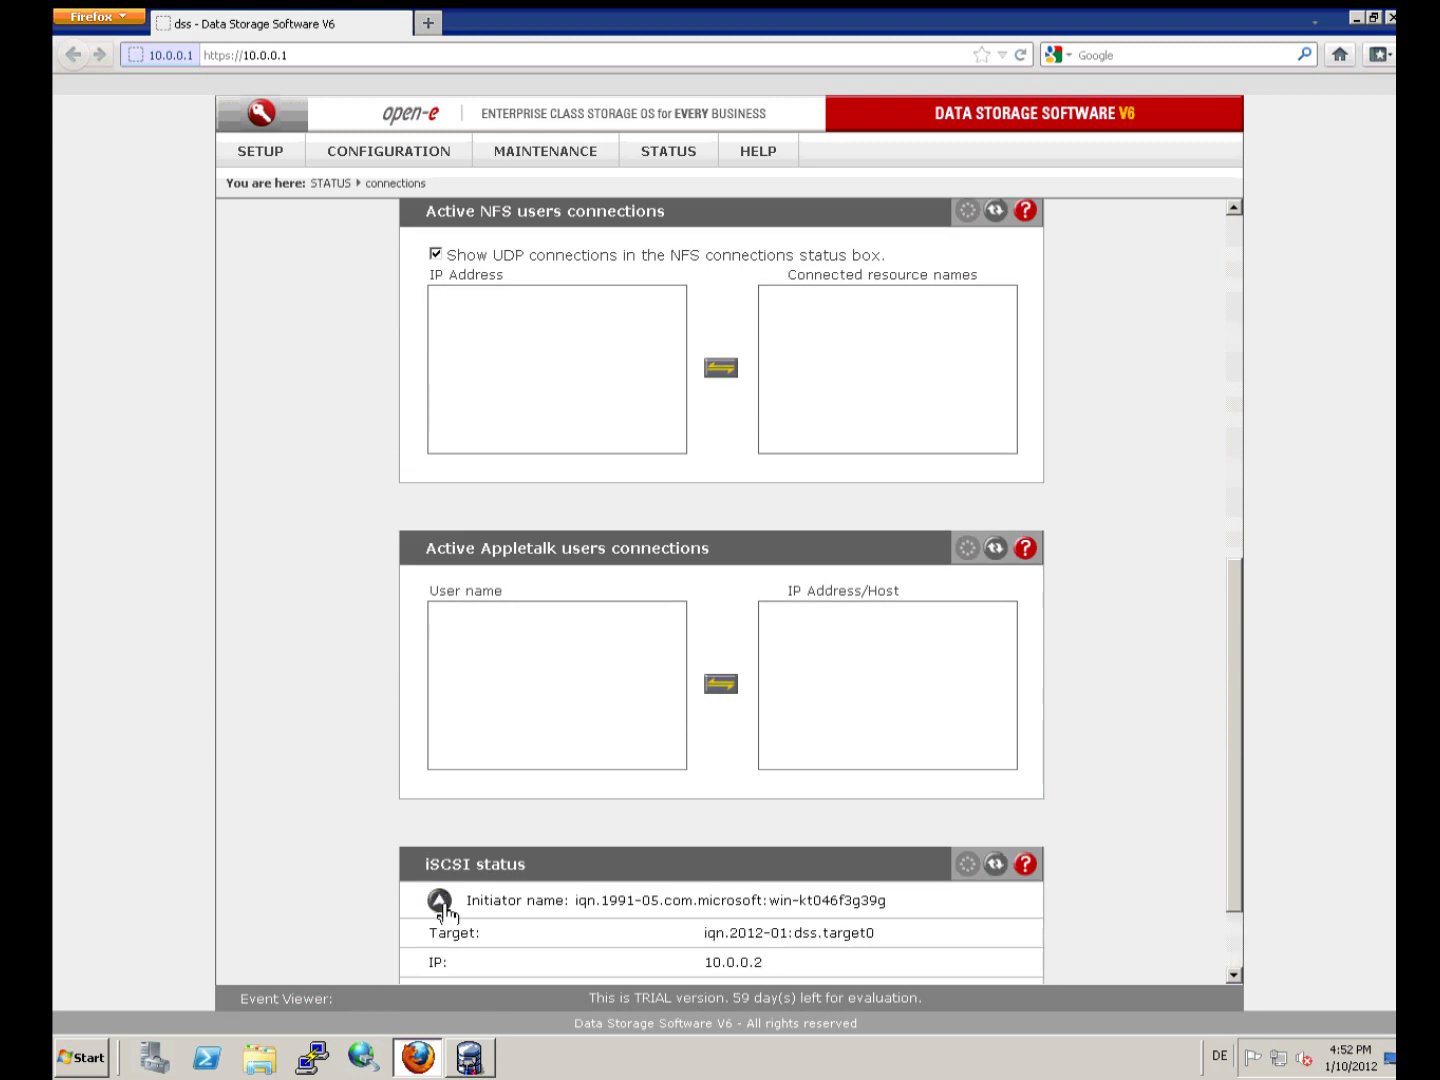
scroll(386, 805, down, 2)
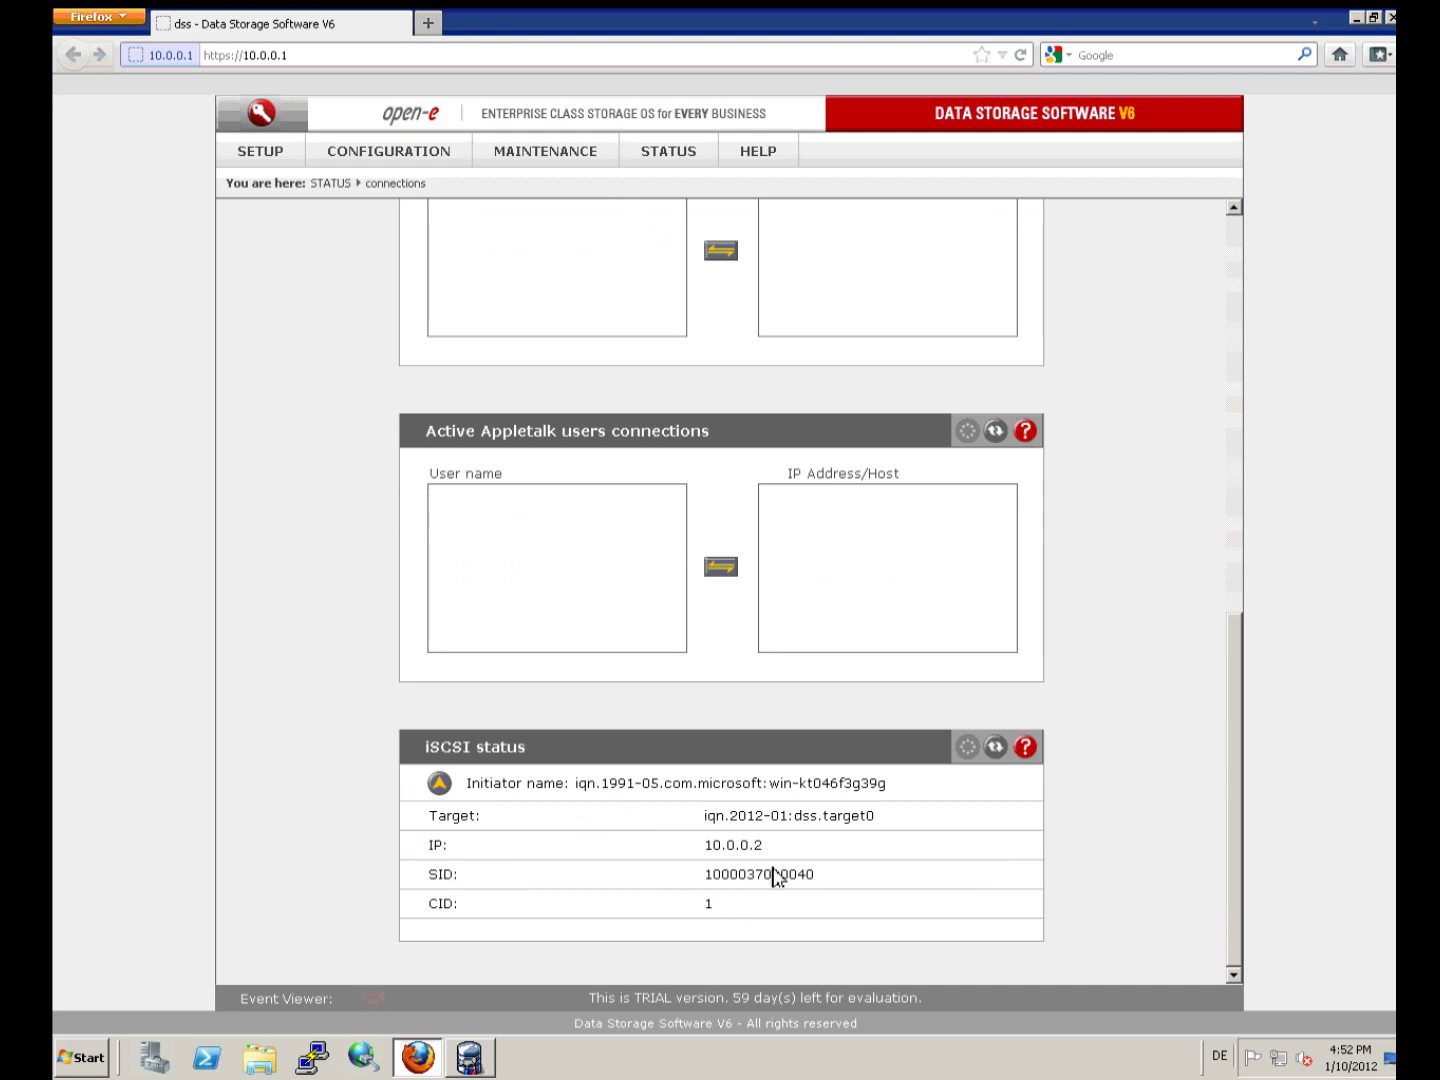
Open the connections maintenance page, expand the initiator's entry in the iSCSI session manager and highlight its connected target name.
mouse_move(520, 166)
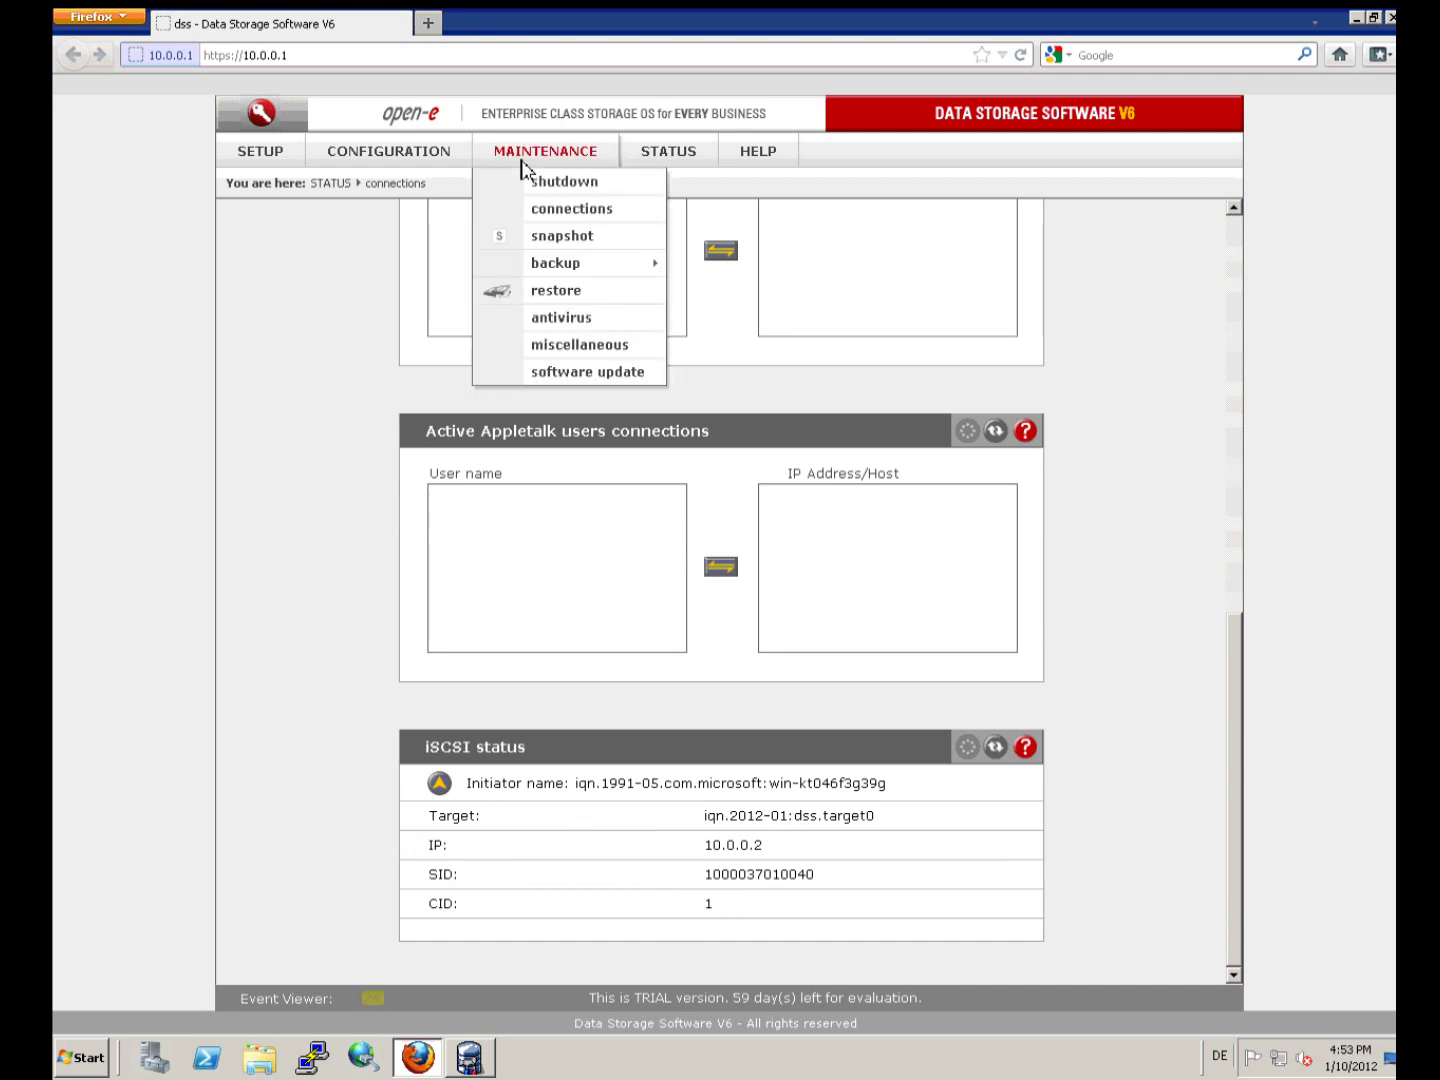
click(527, 211)
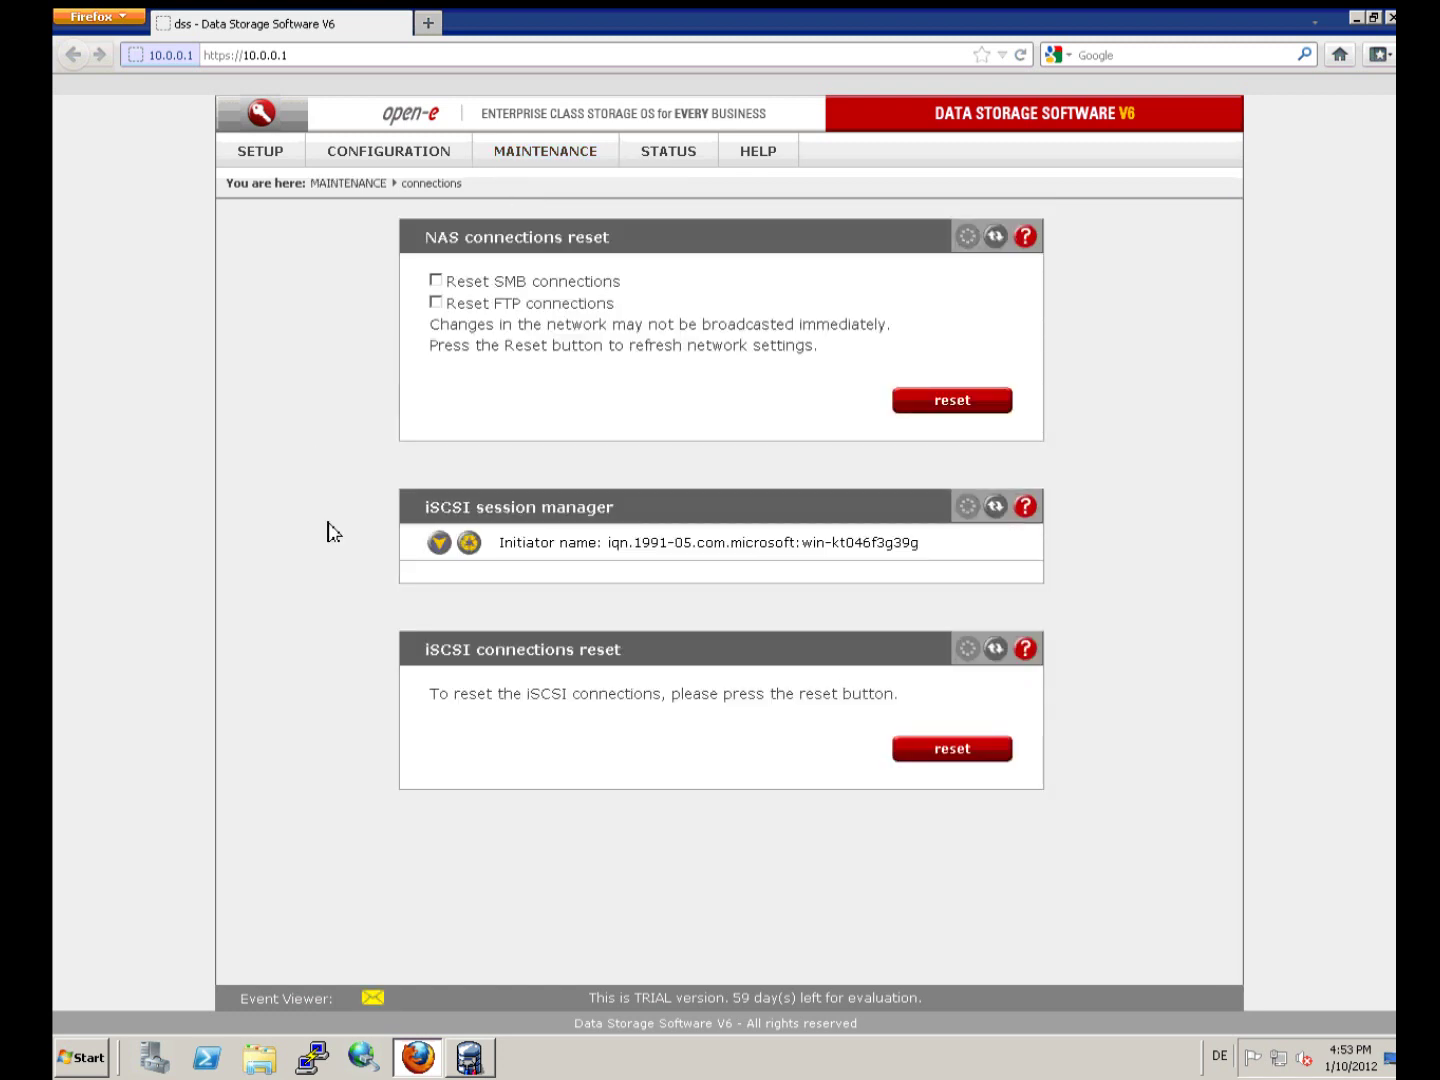
click(439, 544)
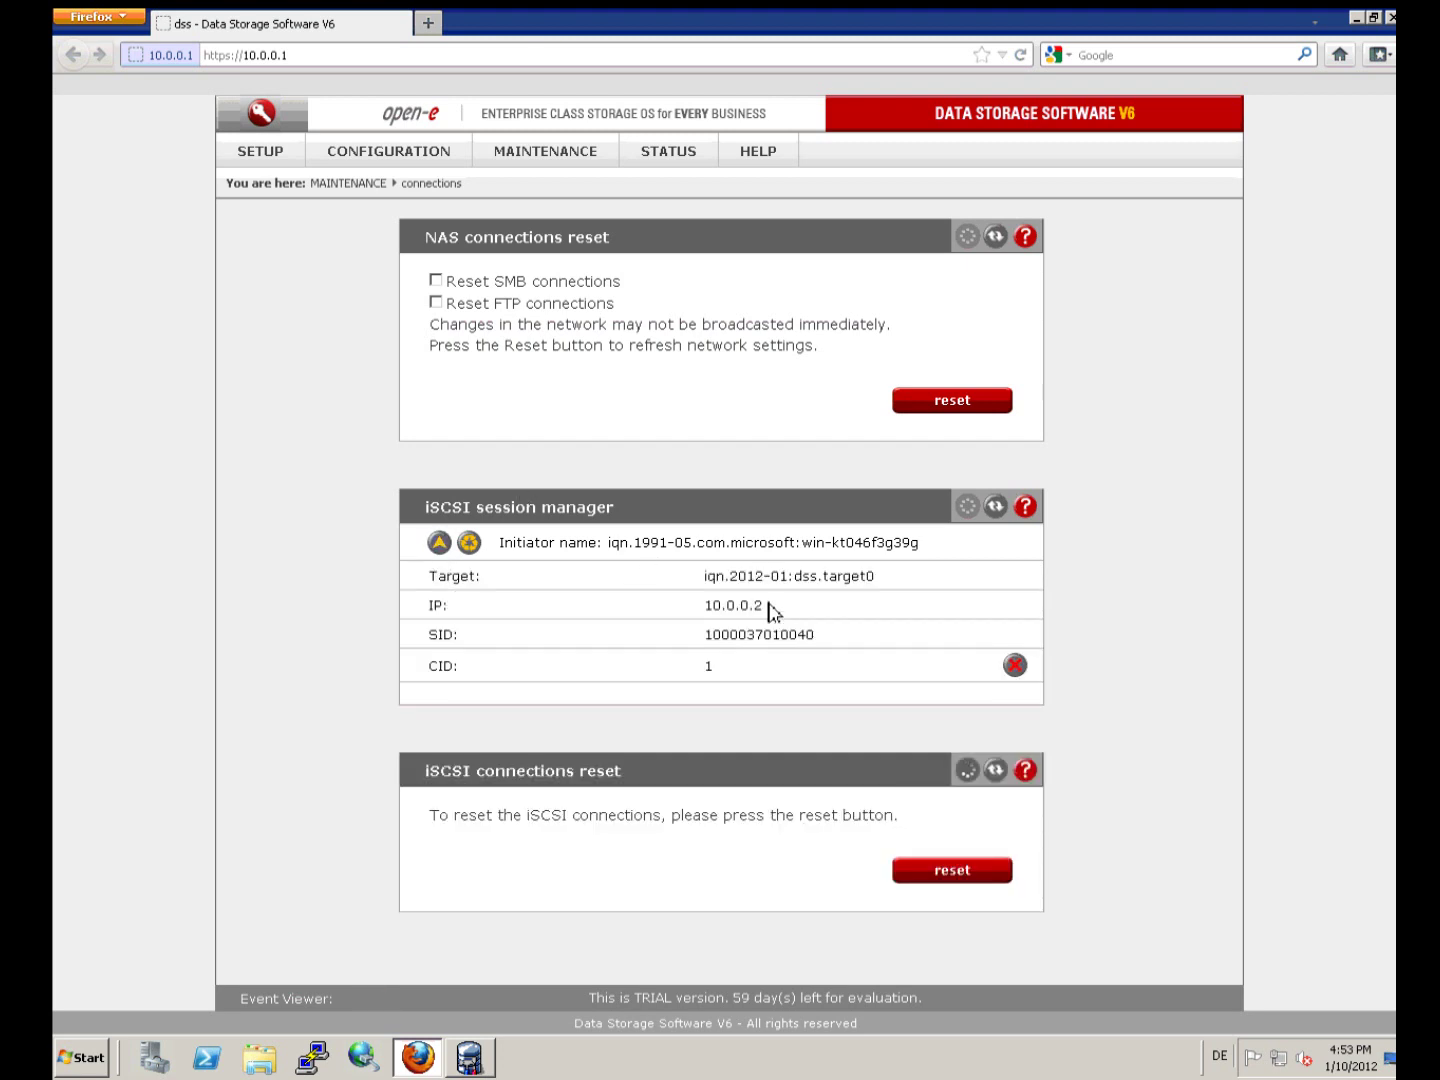
drag(879, 580, 697, 592)
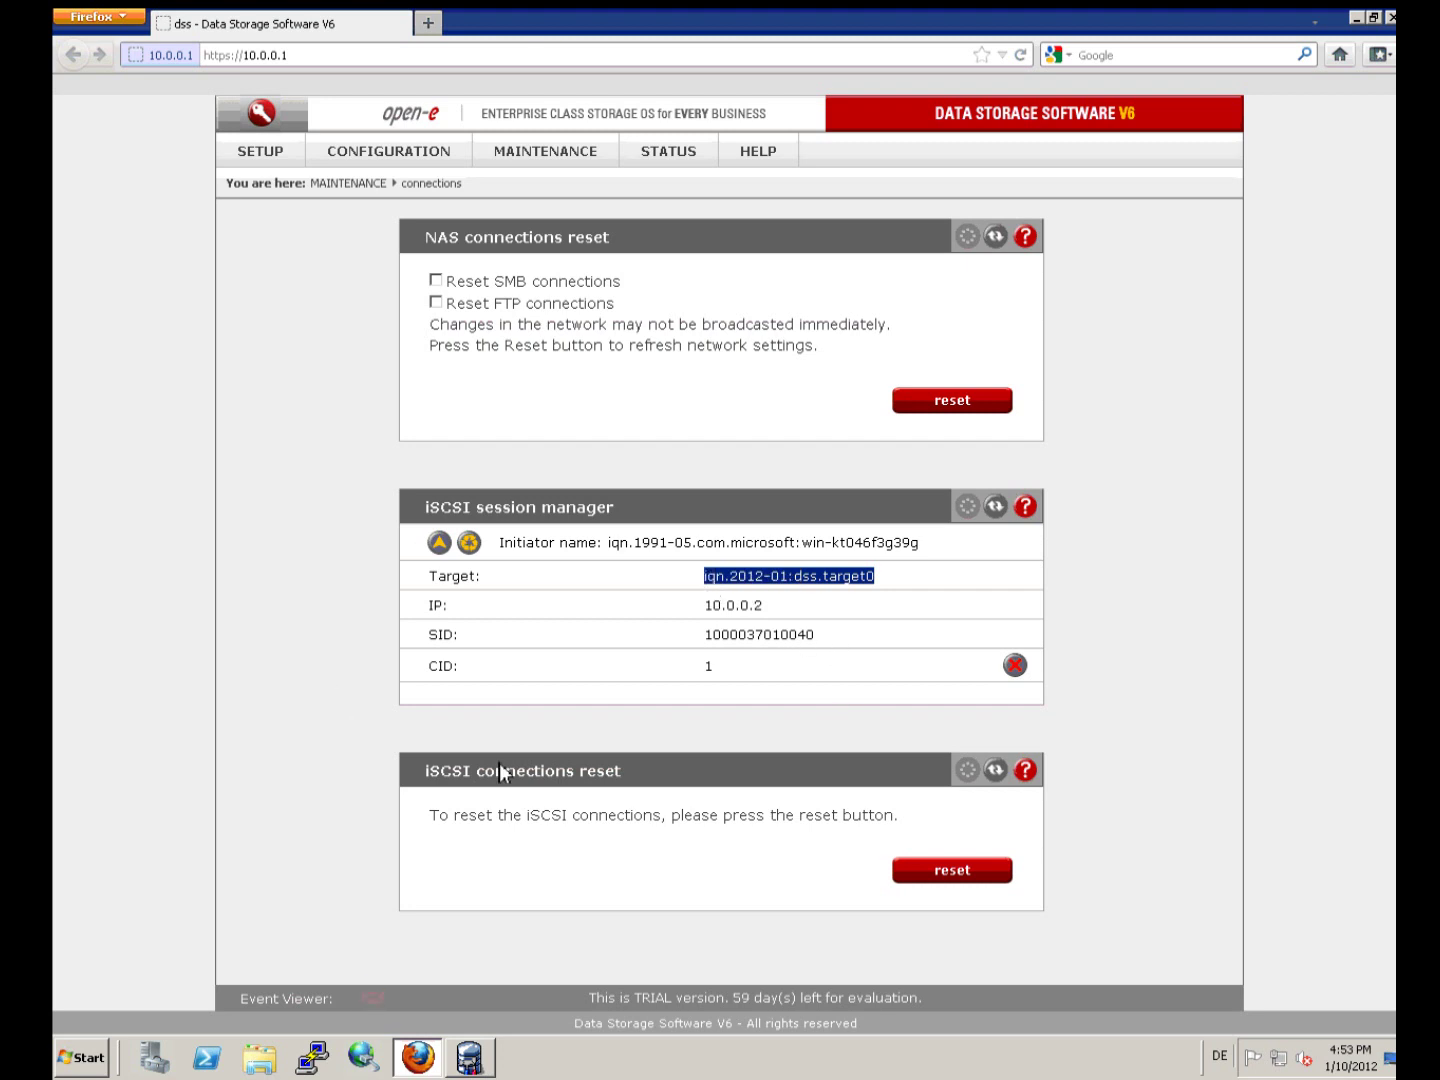
Switch to the iSCSI Initiator, check its discovered target and its discovery portal address, and close the properties.
click(1356, 20)
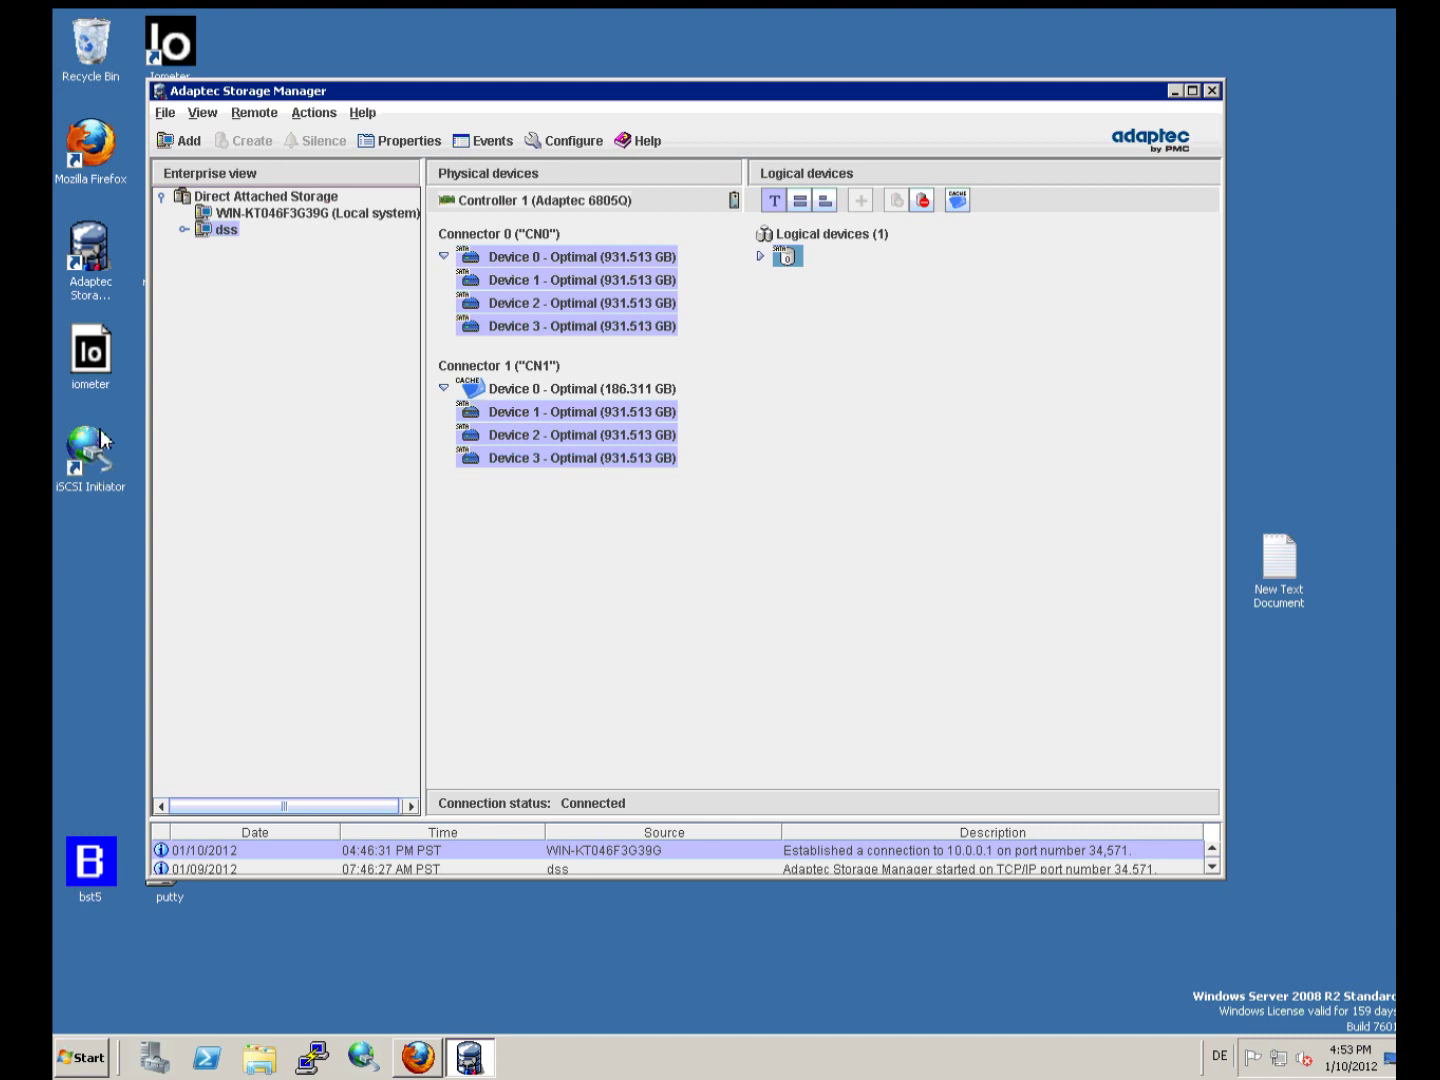
double_click(92, 460)
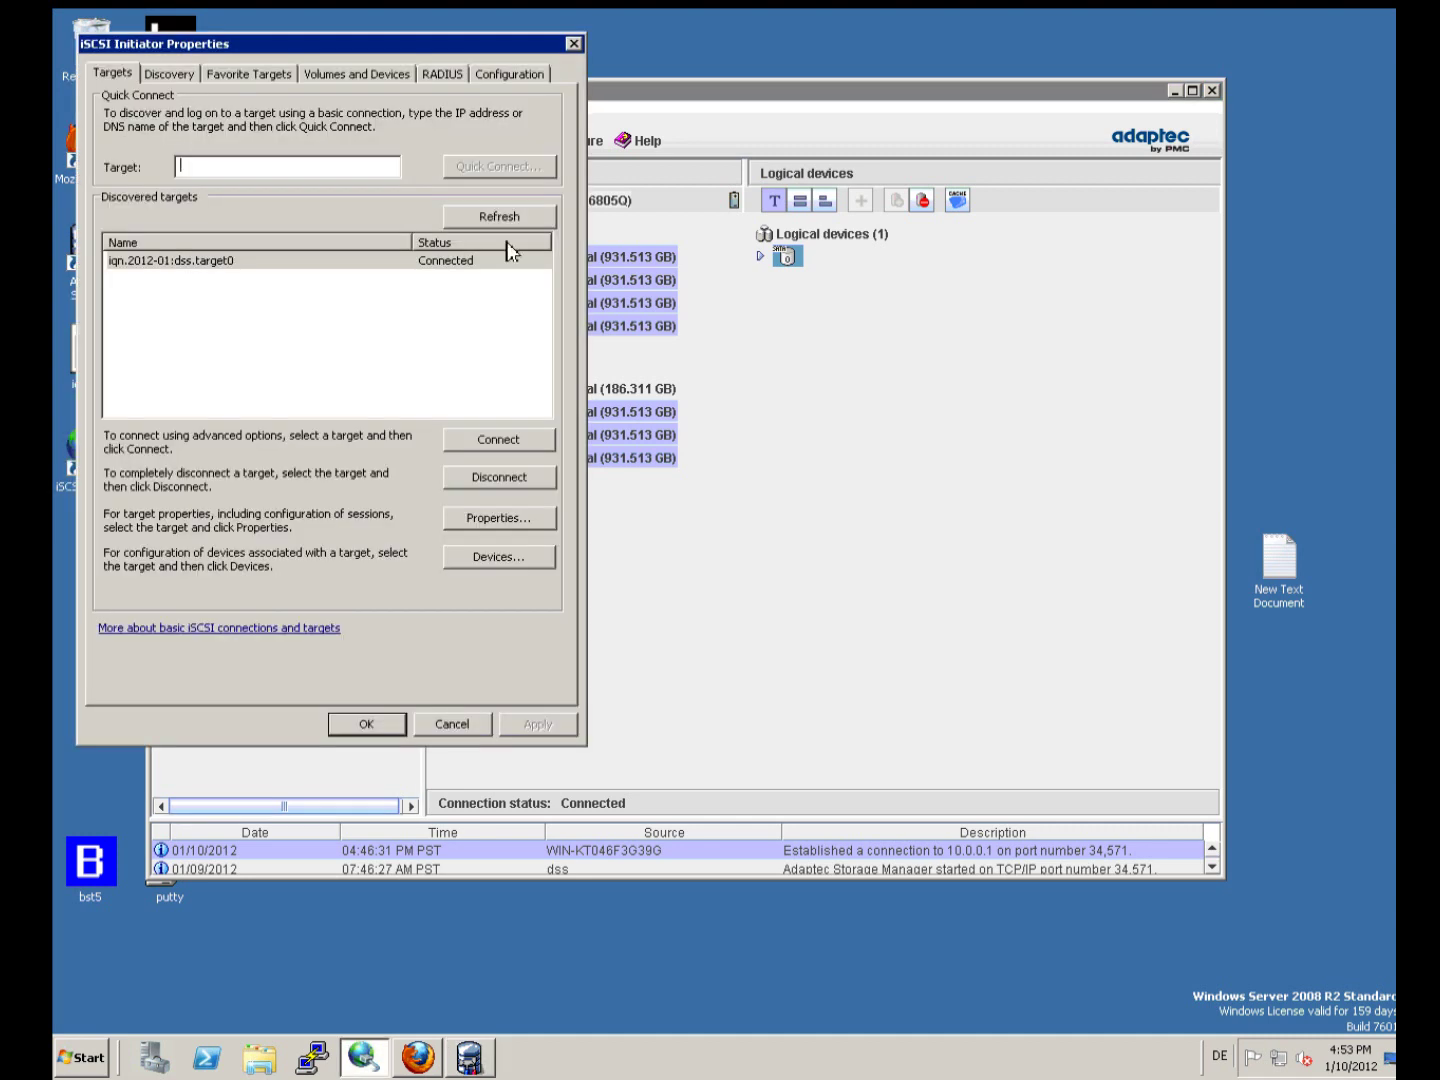
click(180, 262)
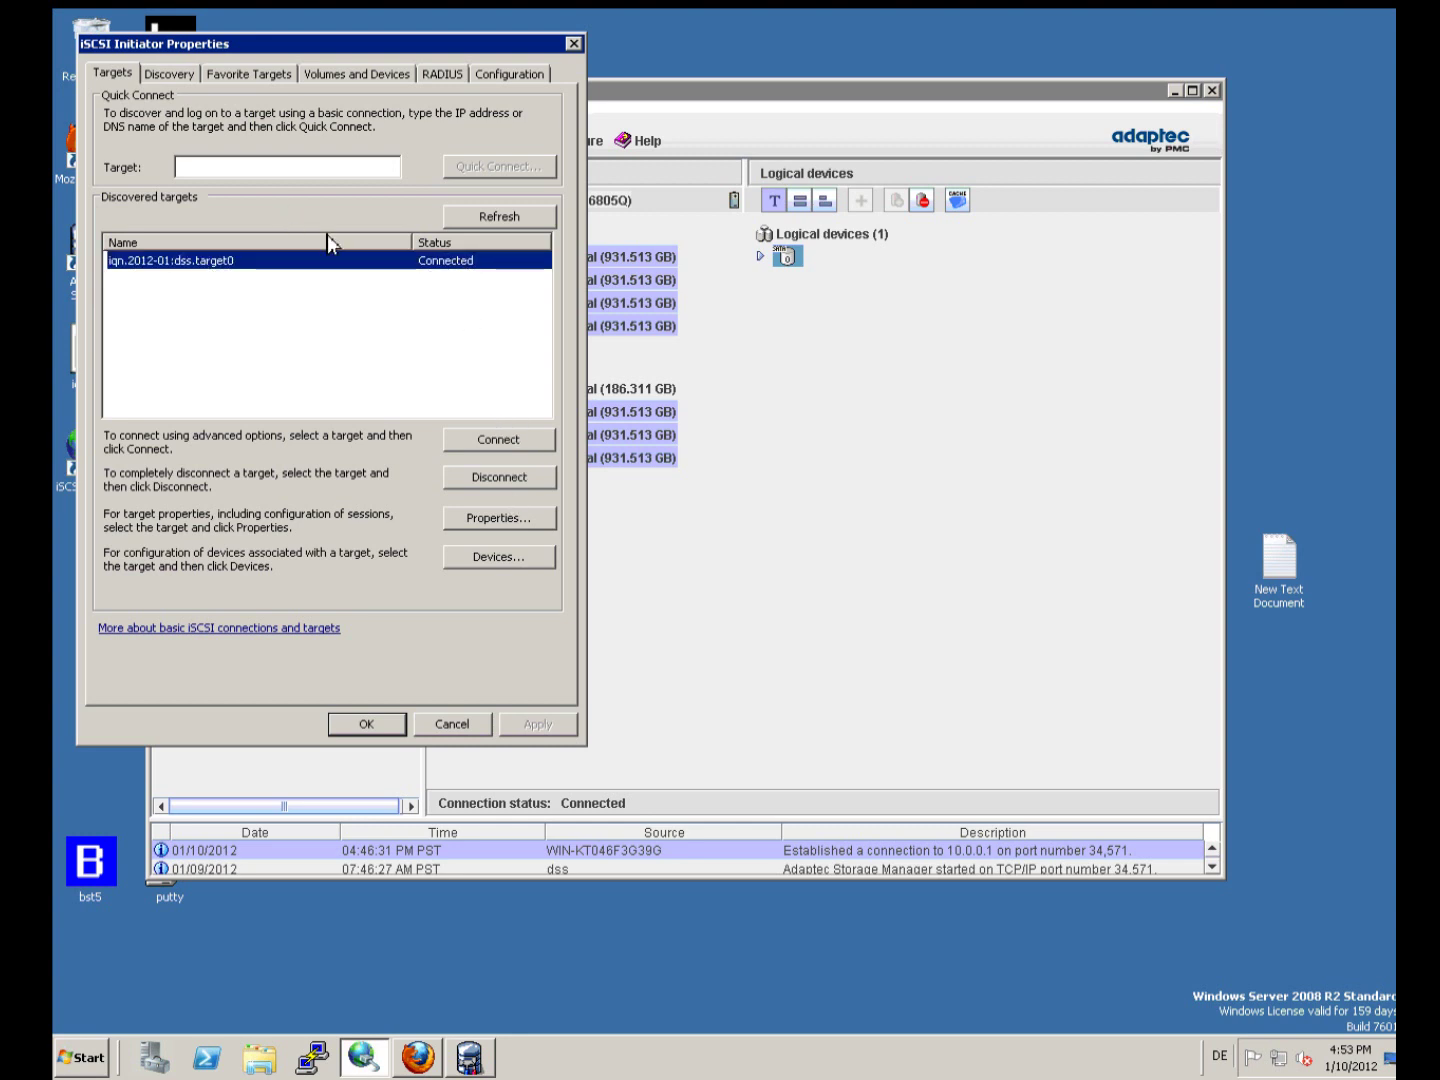
click(167, 73)
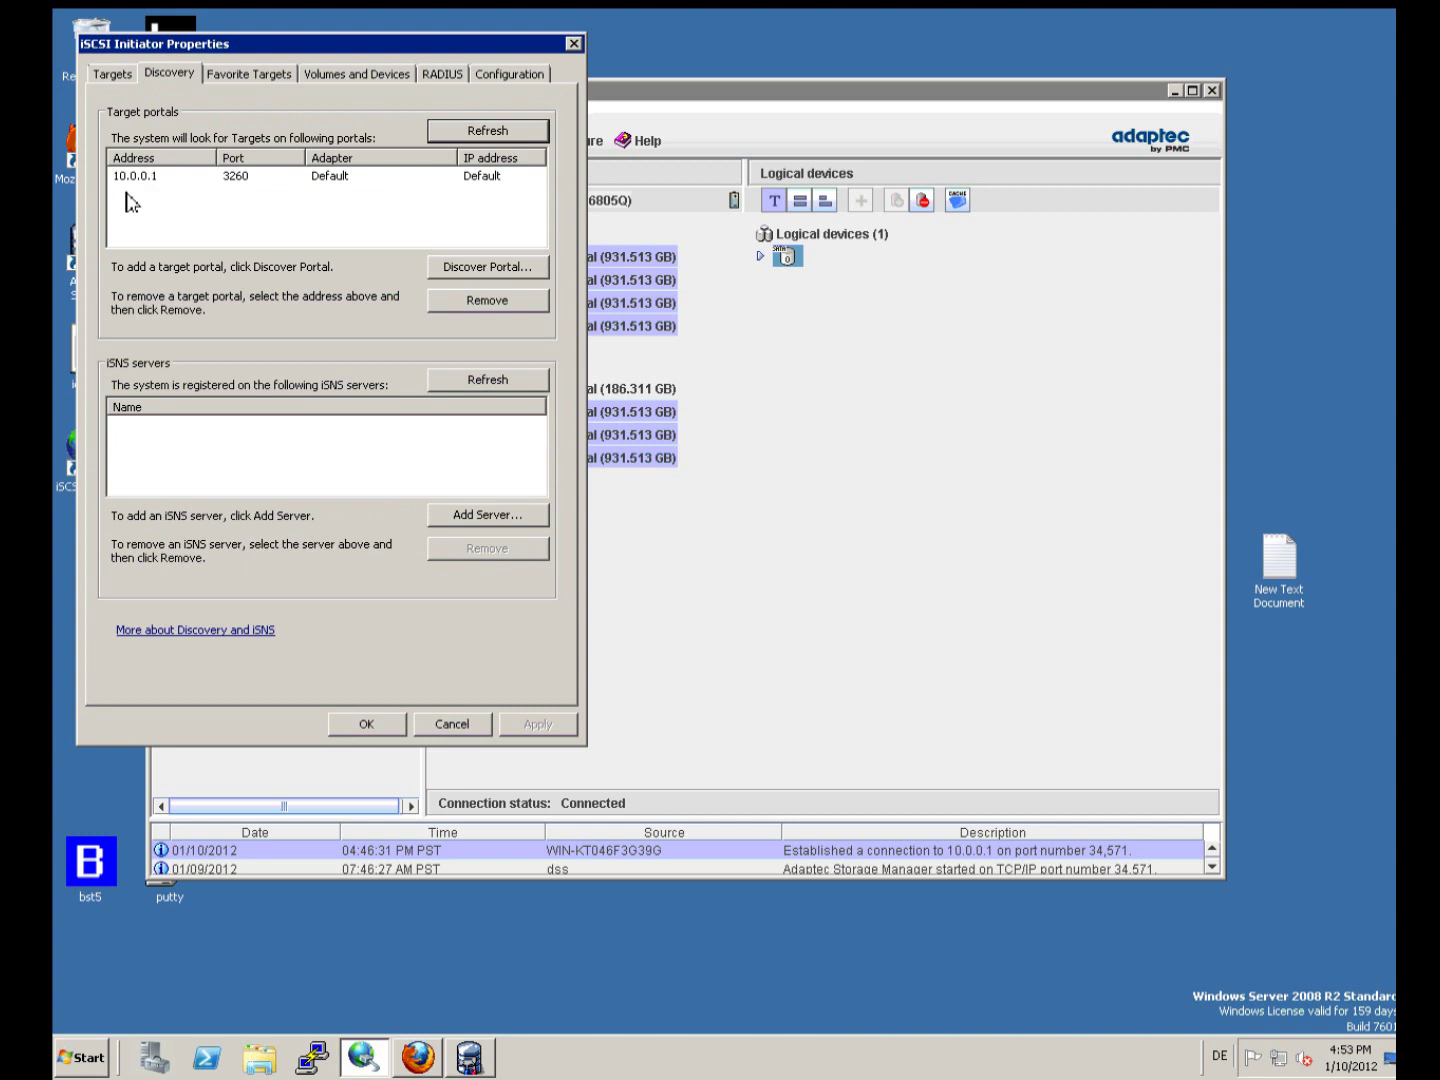
click(148, 182)
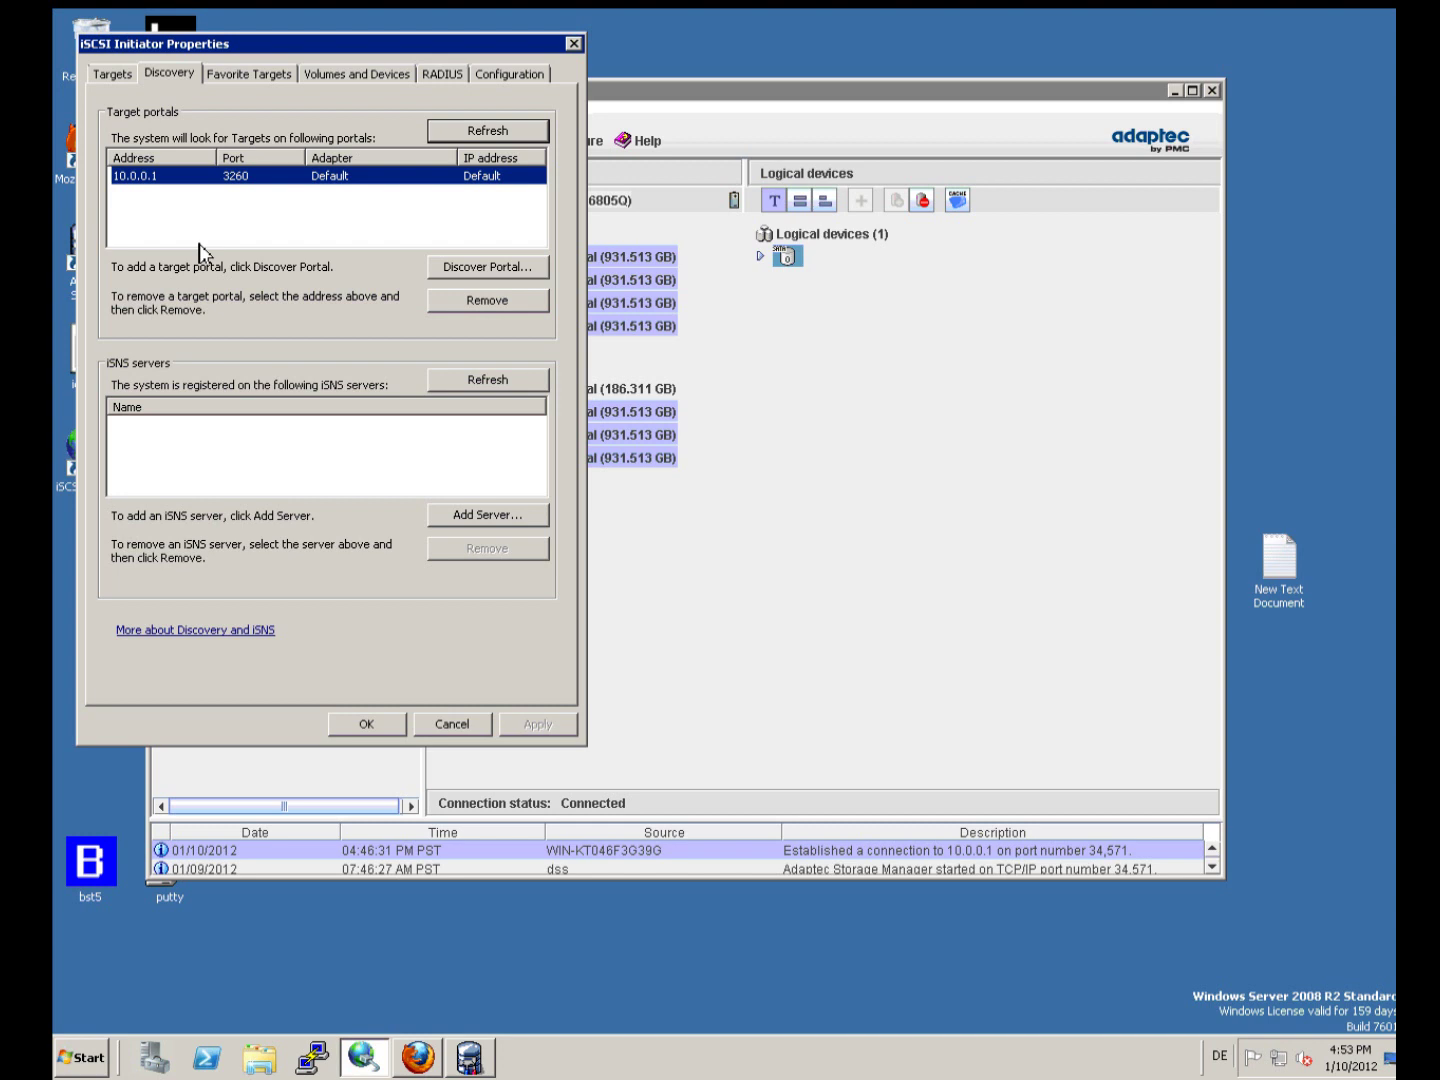
click(390, 725)
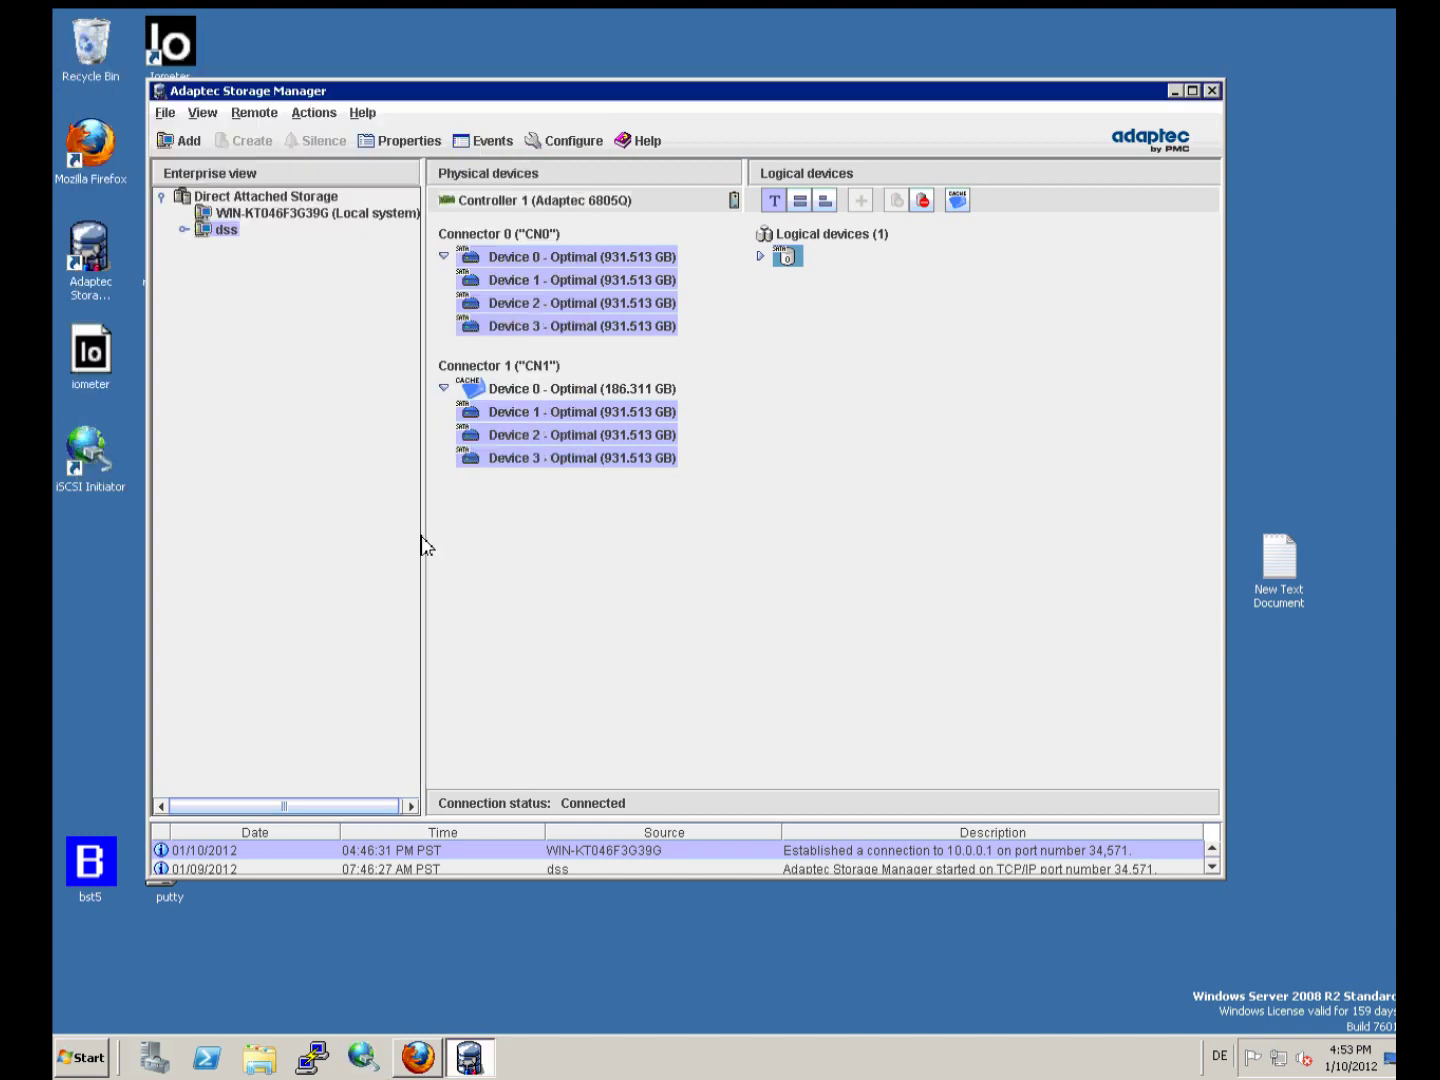
Reopen the iSCSI Initiator, refresh the discovered targets and select iqn.2012-01:dss.target1.
double_click(100, 436)
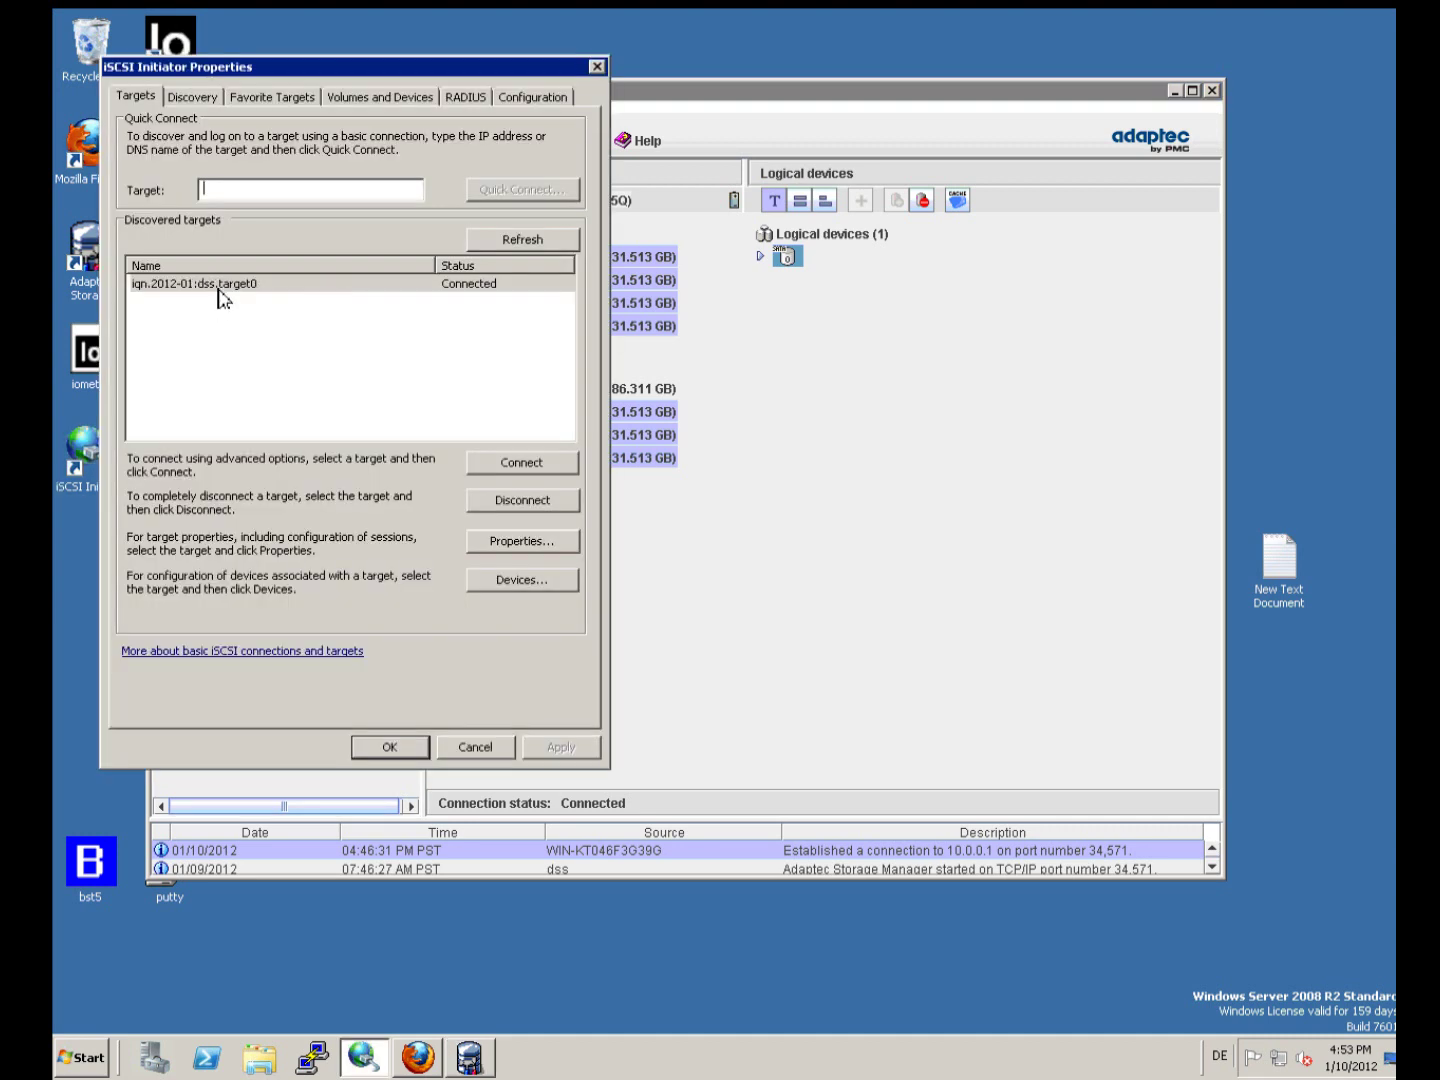
click(217, 290)
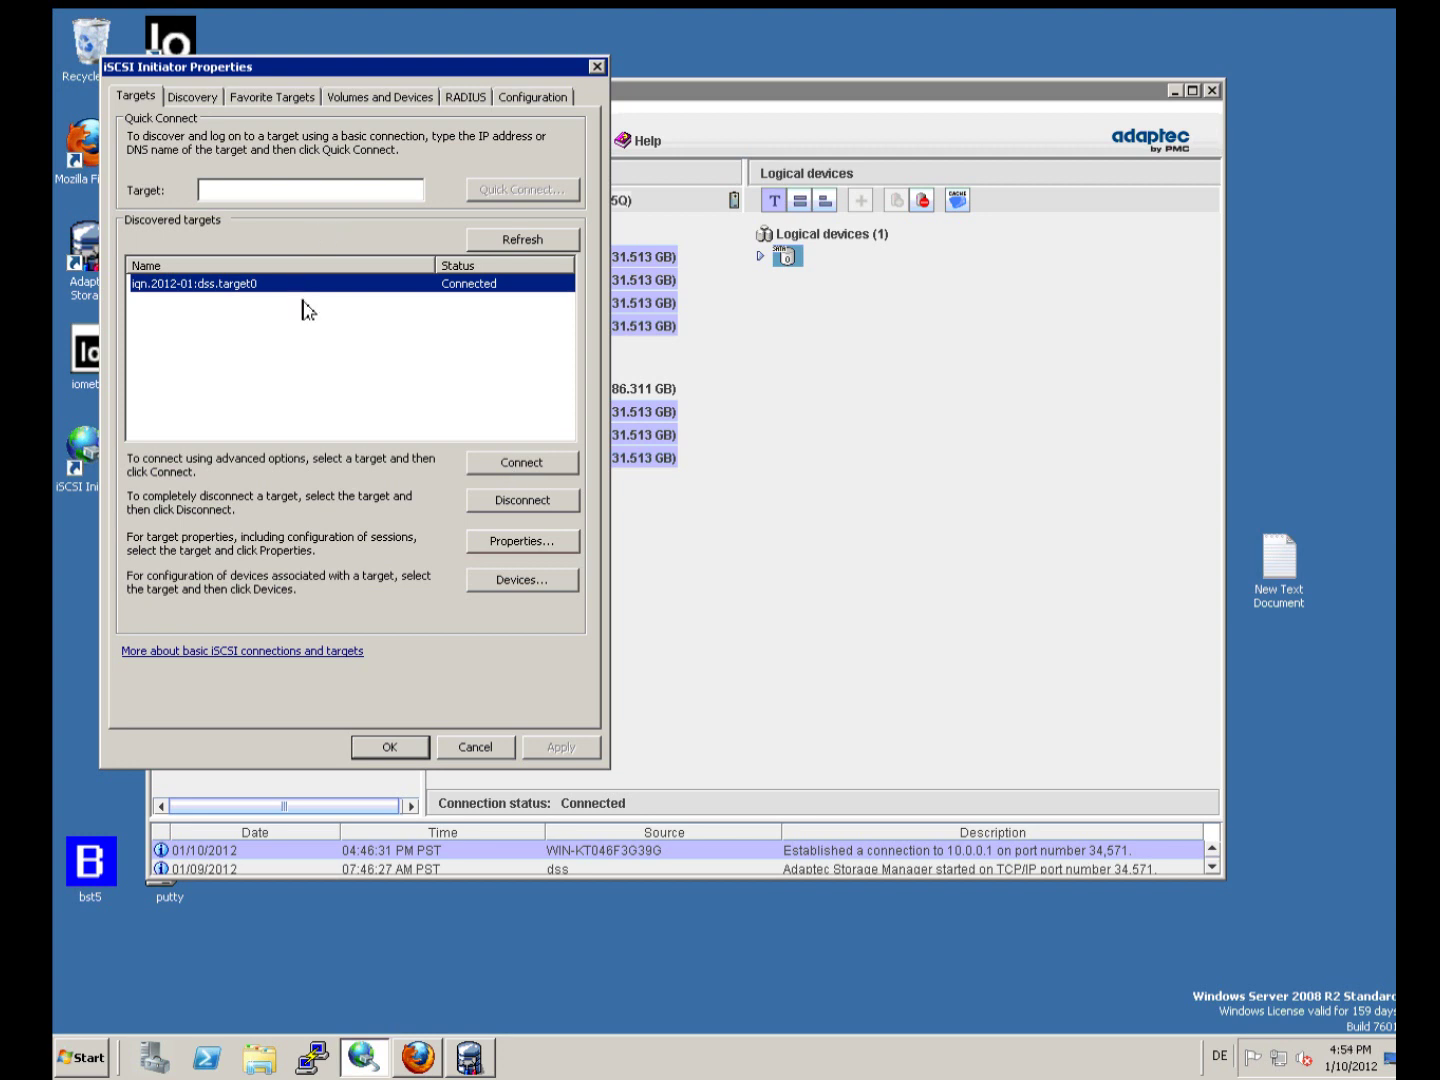
click(529, 241)
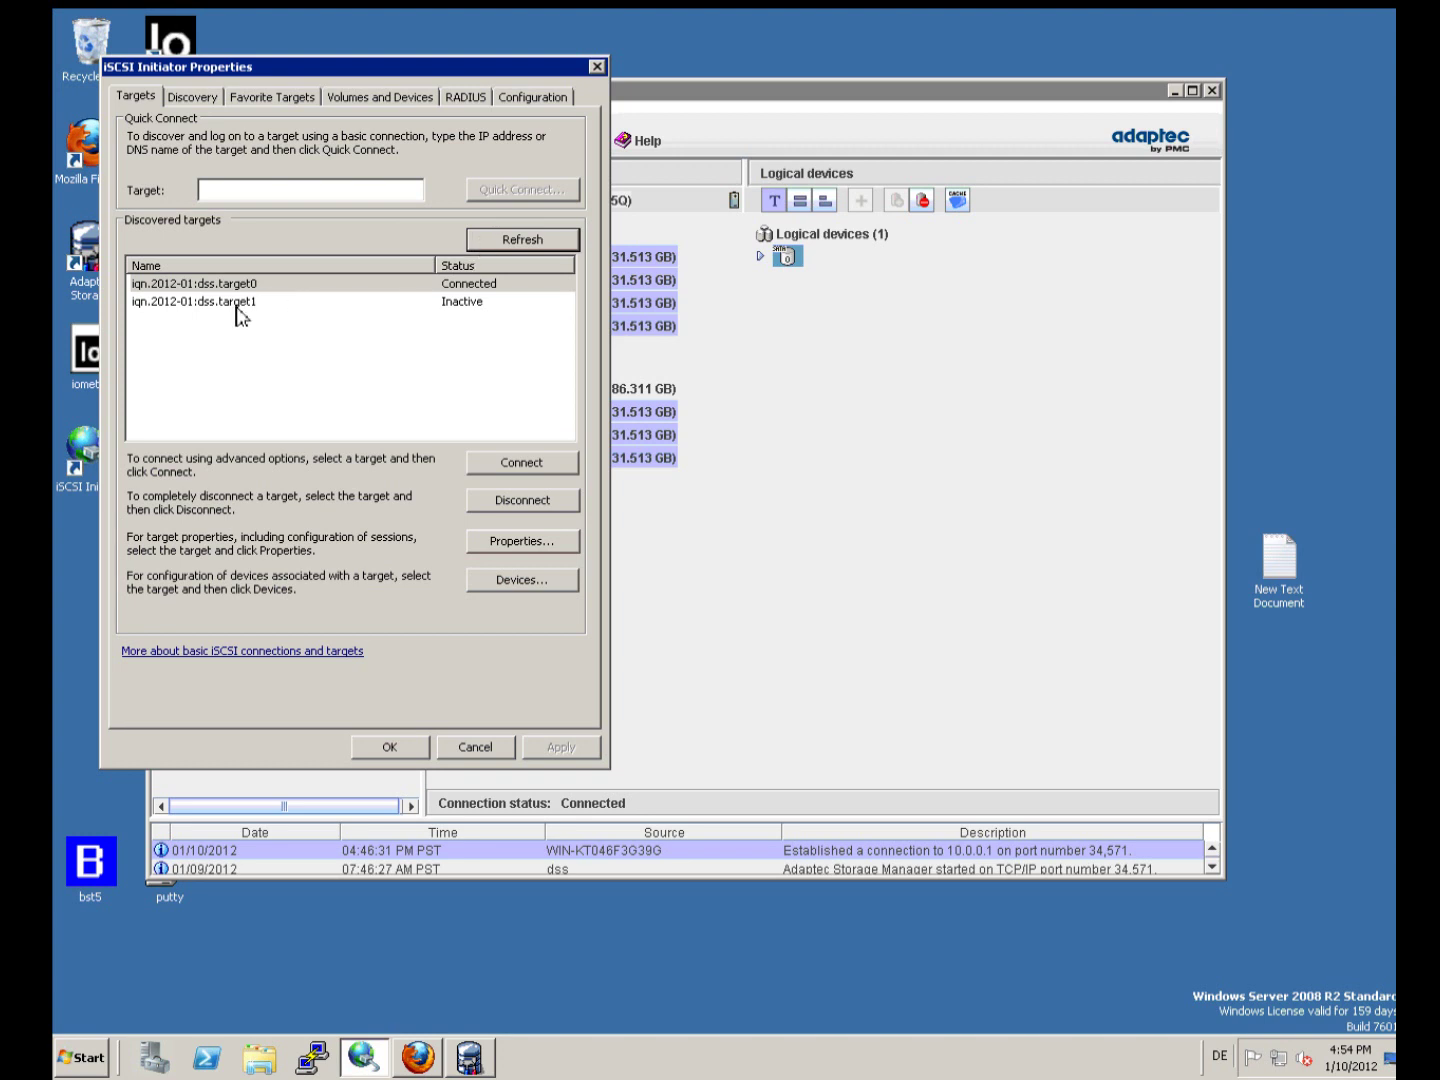
click(194, 98)
click(137, 96)
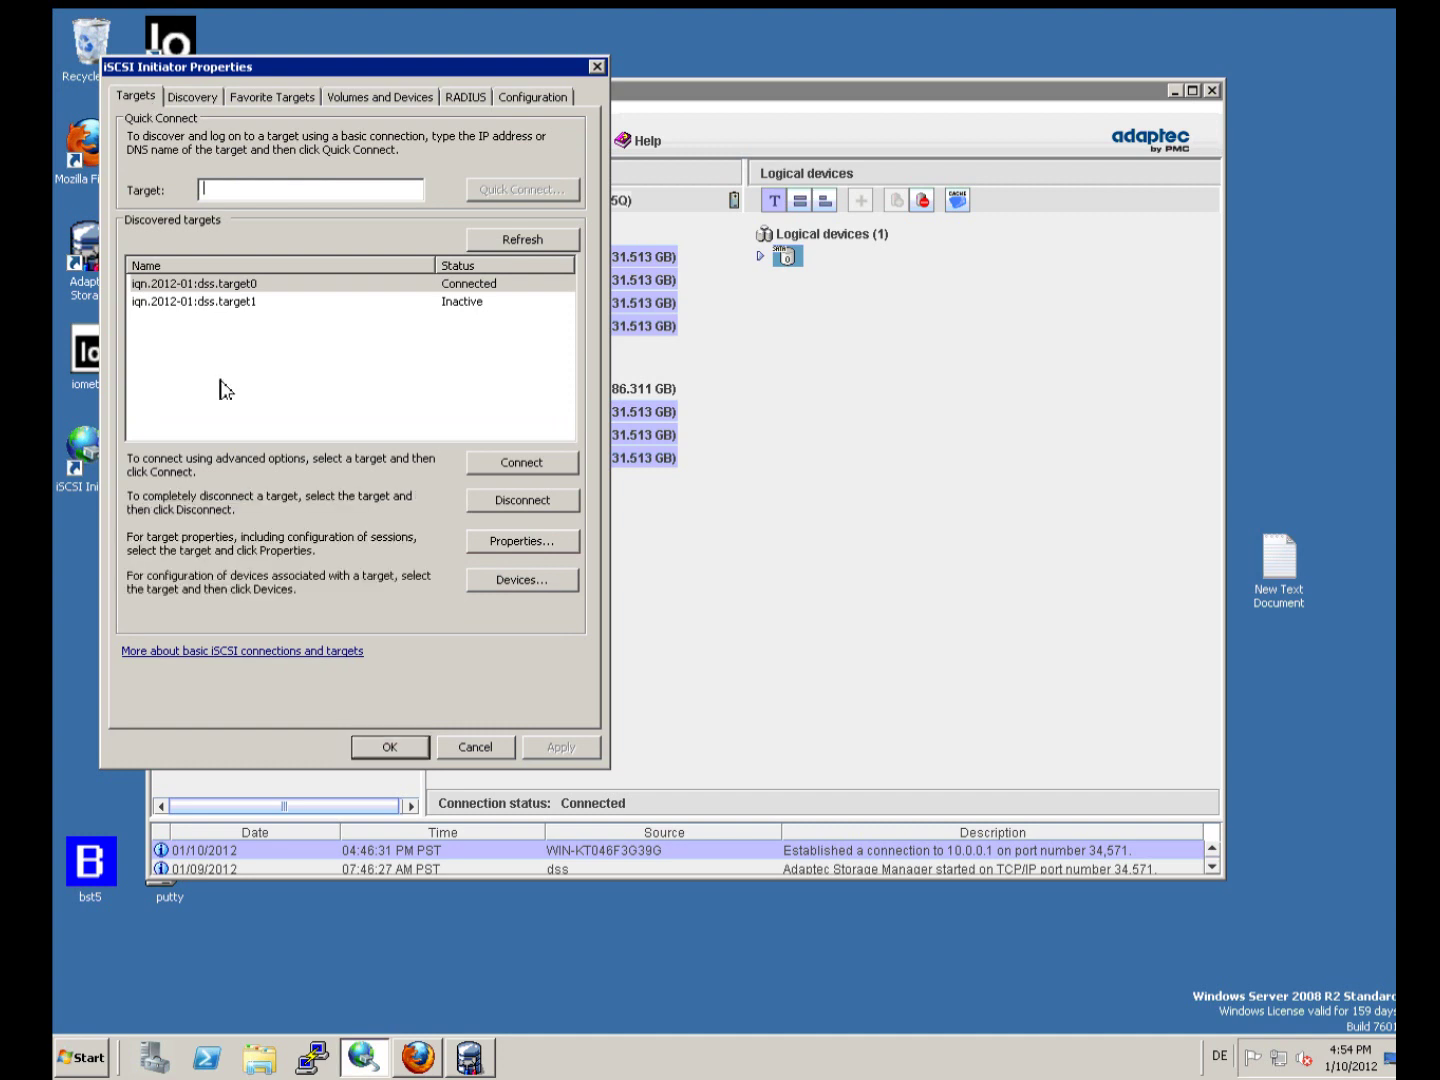
click(242, 302)
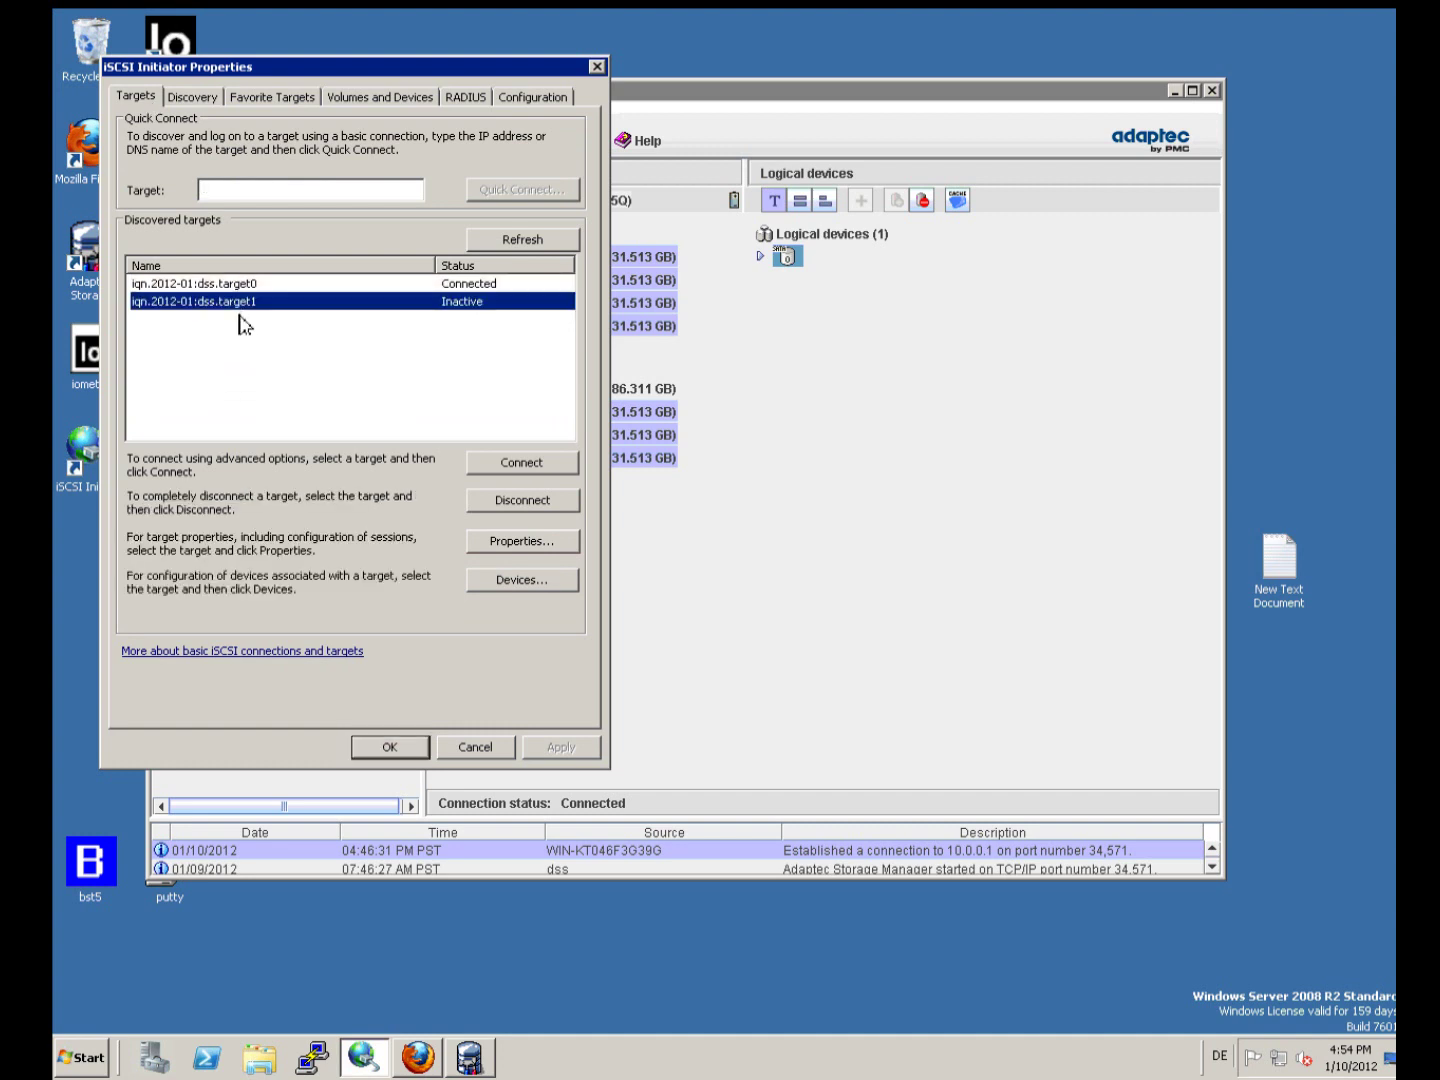
Return to Open-E DSS V6 in Firefox, open target1 in the iSCSI target manager and highlight its full name under Rename target.
click(419, 1057)
click(392, 155)
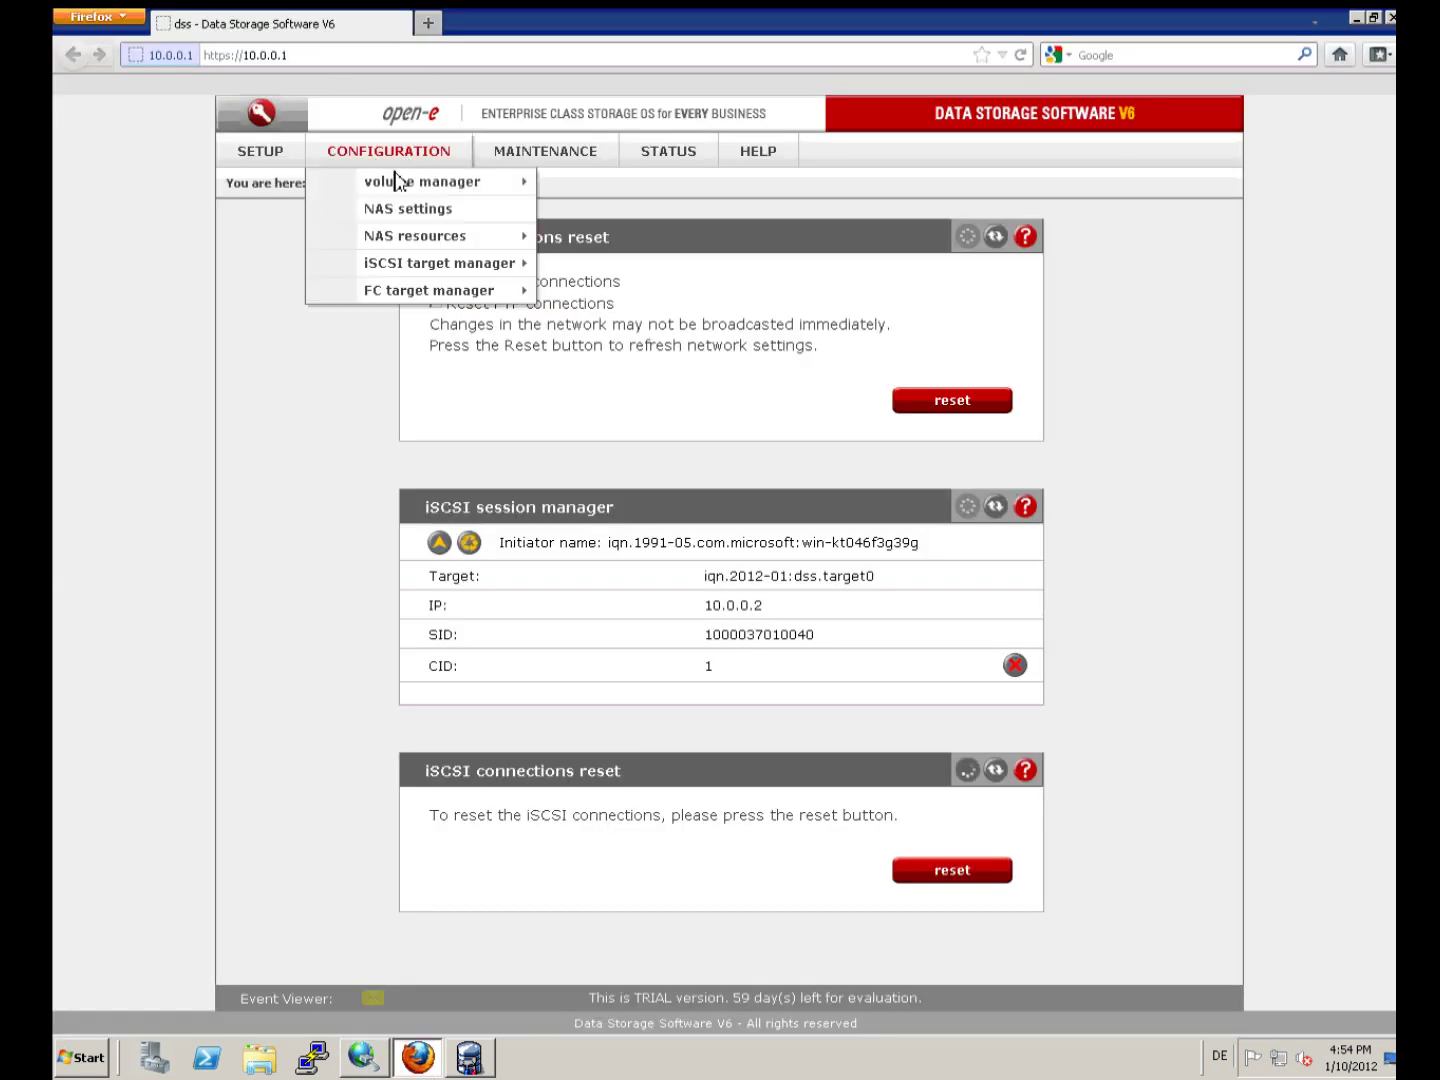
mouse_move(420, 266)
click(554, 266)
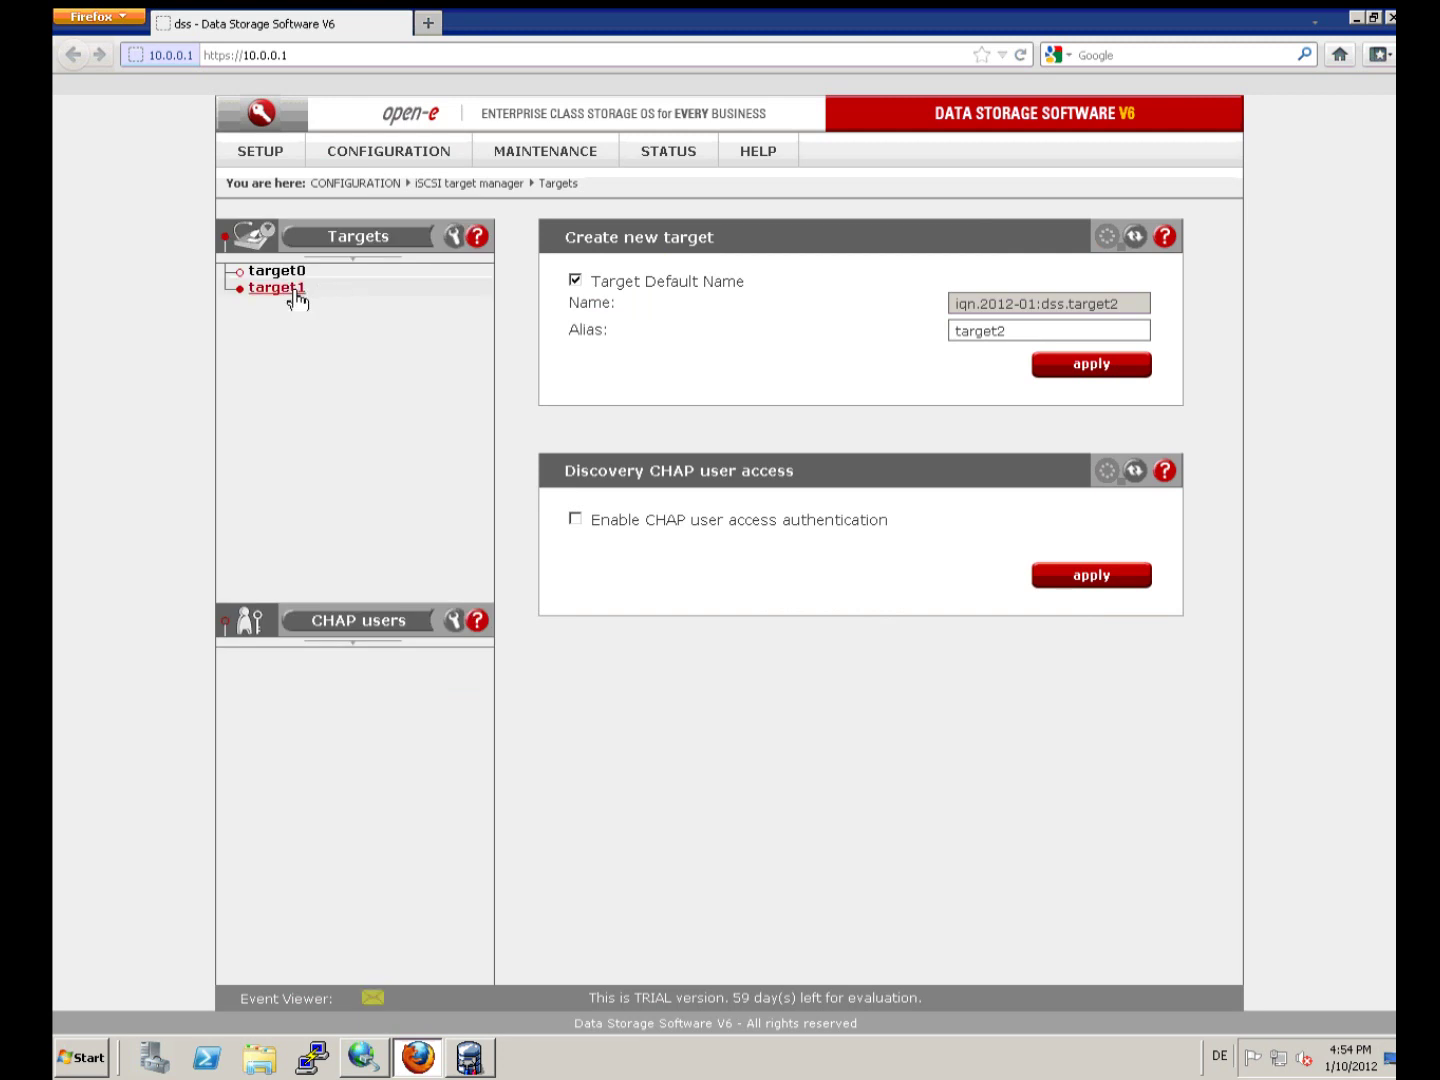
click(294, 292)
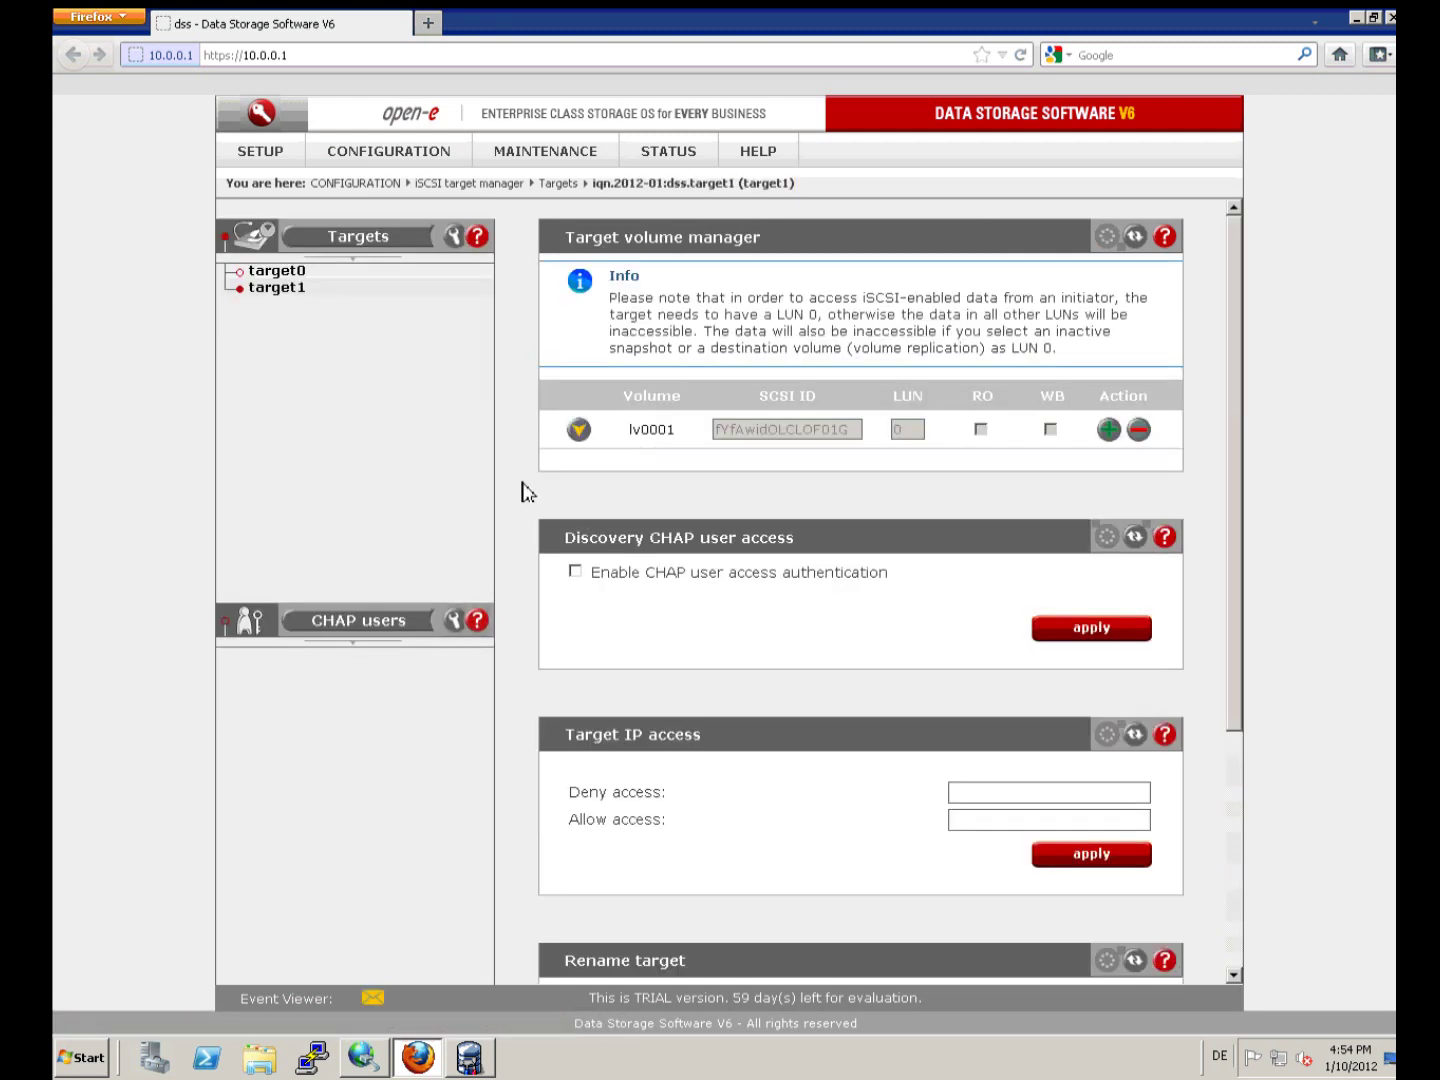
scroll(534, 510, down, 4)
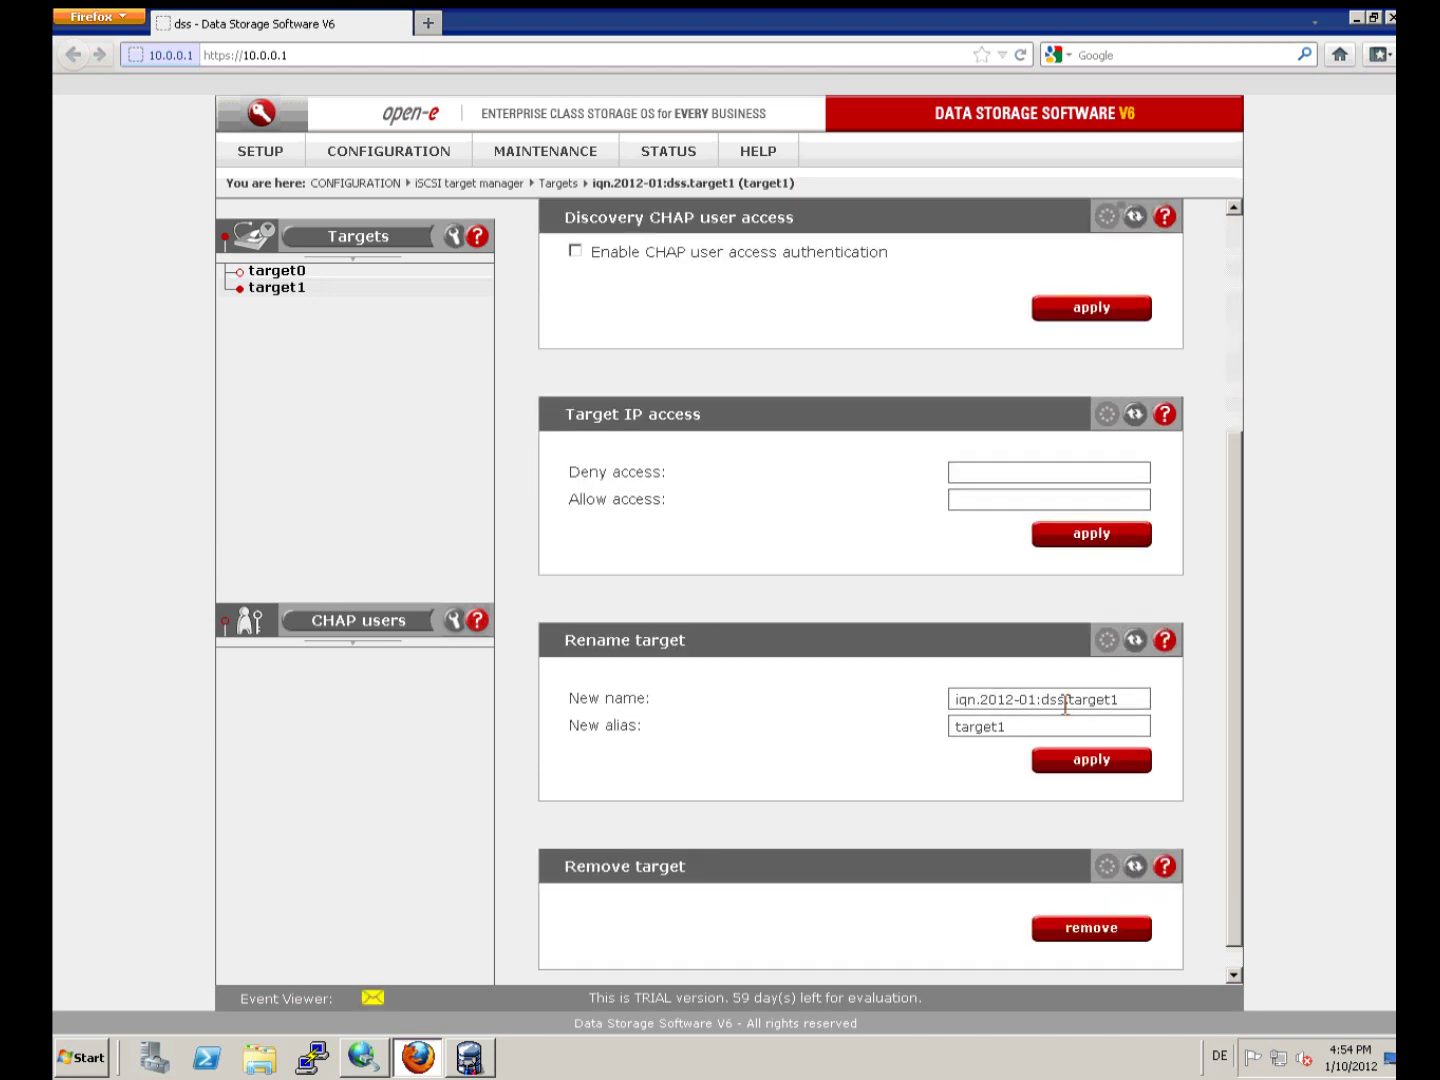
drag(1119, 699, 941, 696)
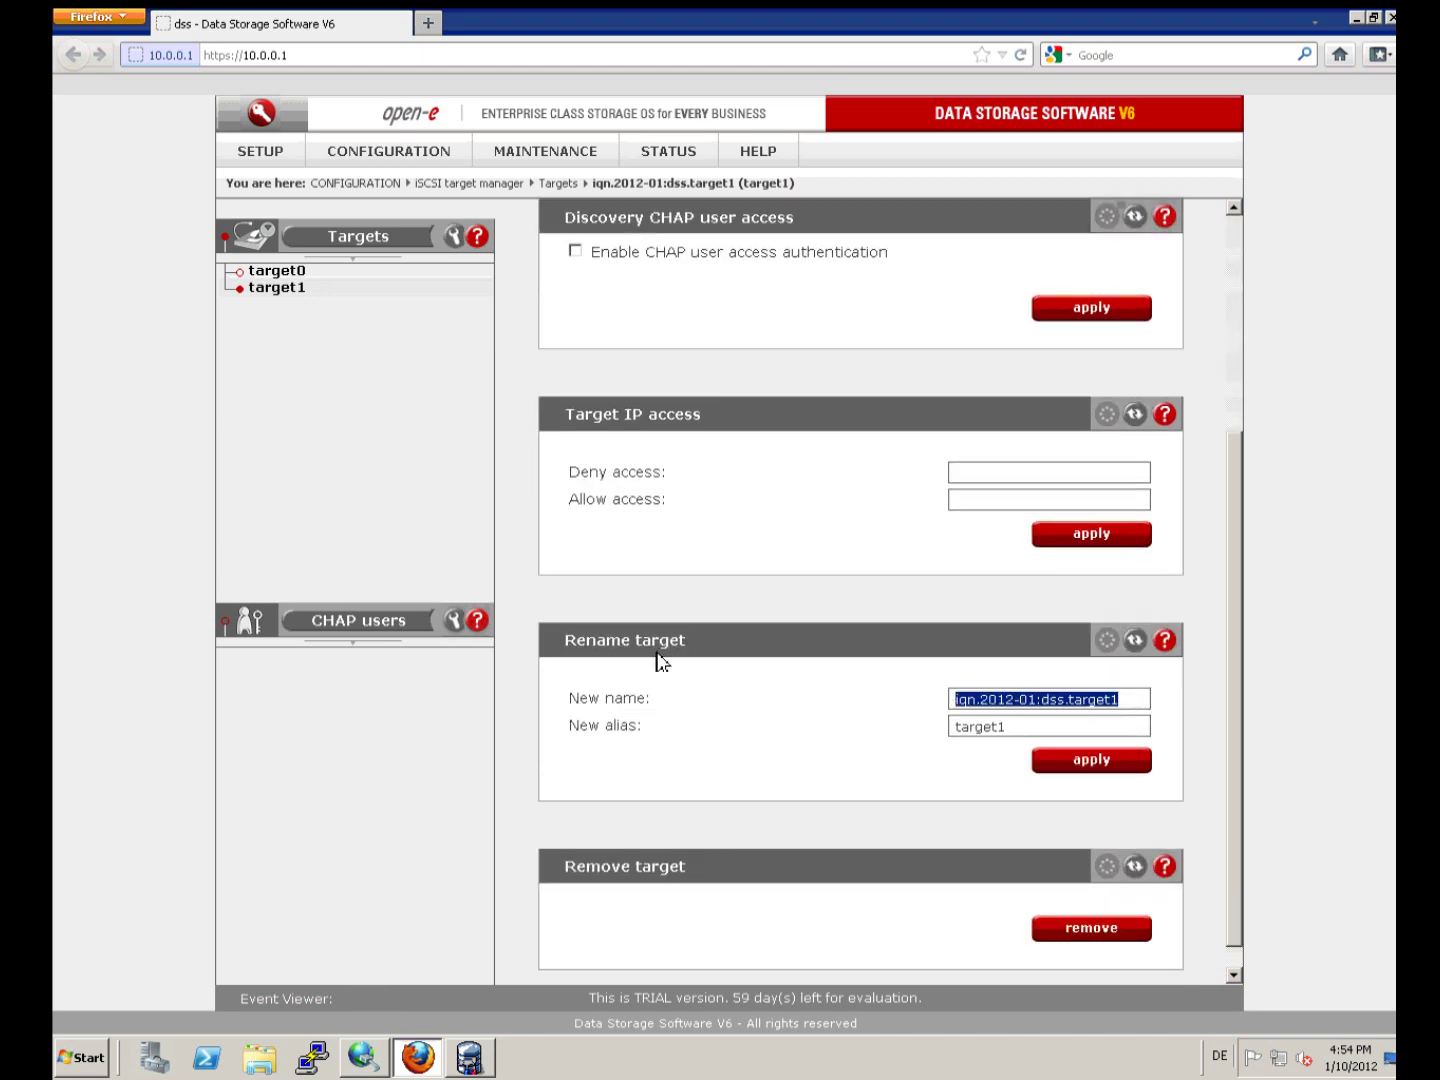
Back in the iSCSI Initiator, connect to iqn.2012-01:dss.target1 as a favorite target and move the dialog clear of the desktop shortcuts.
click(1356, 19)
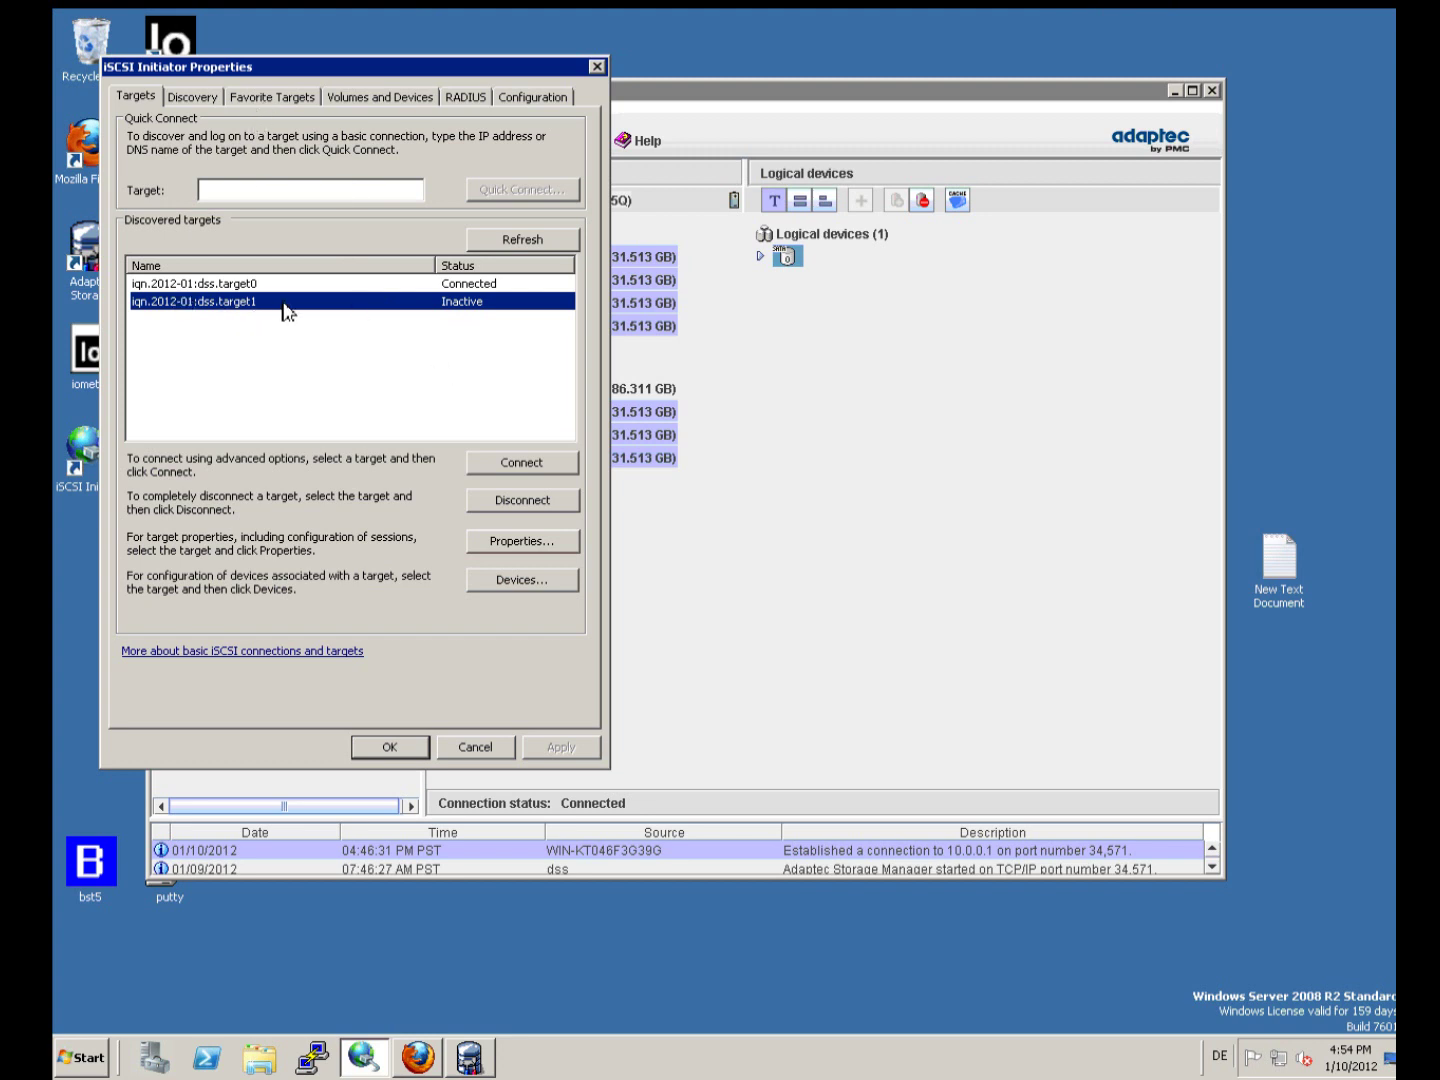
click(510, 464)
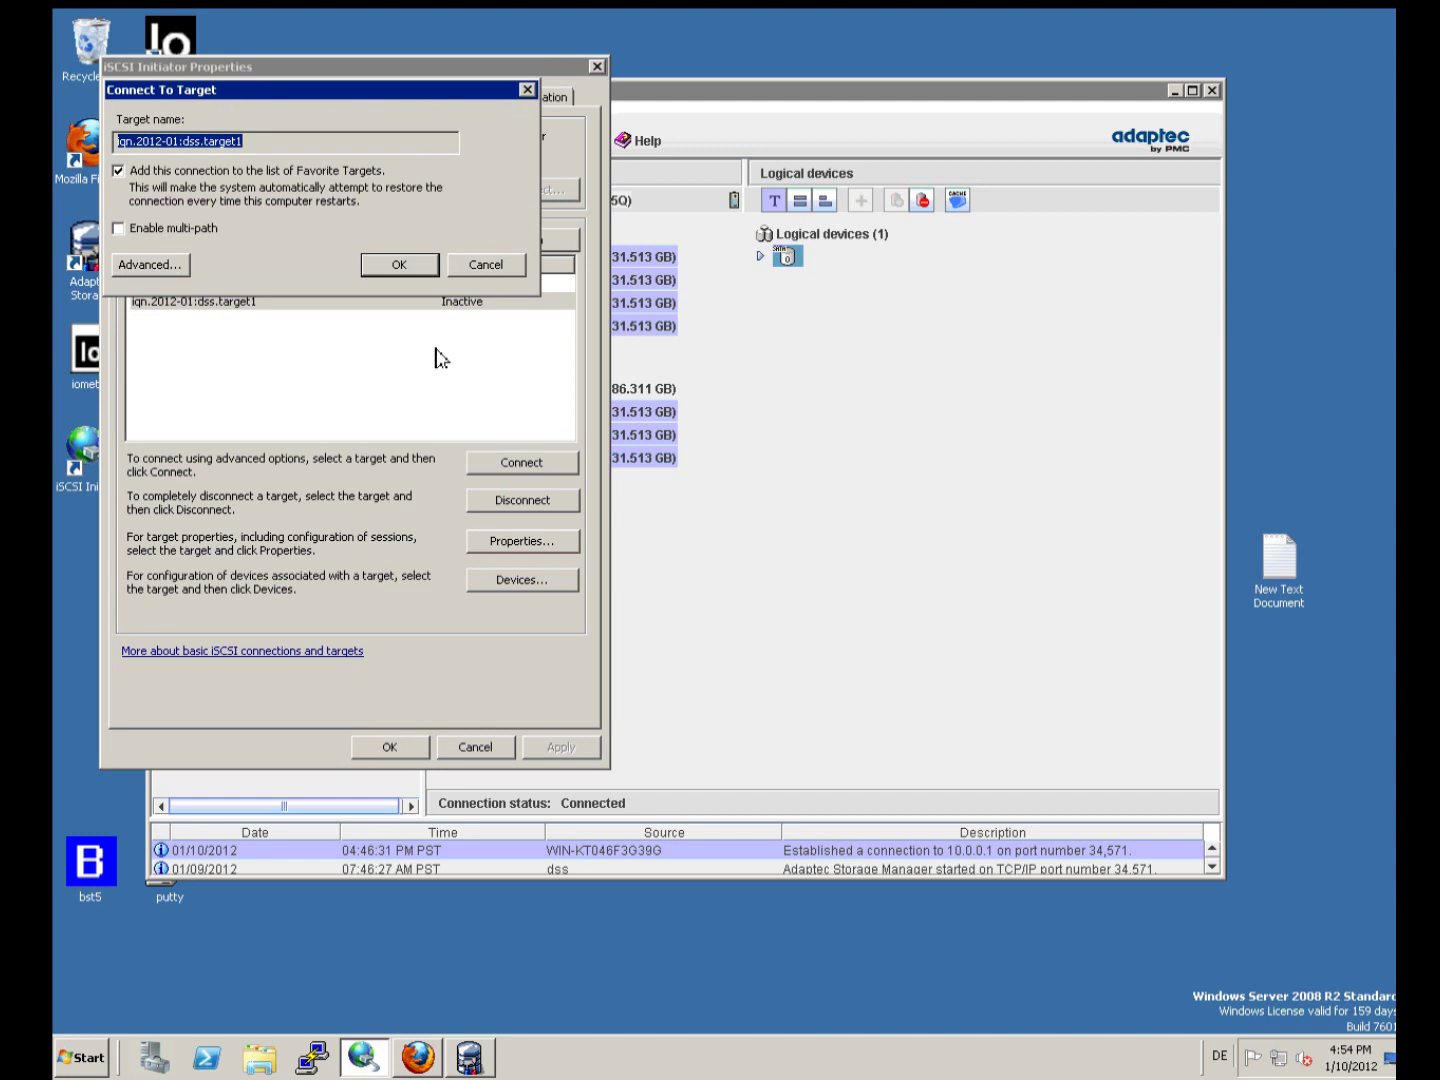
click(399, 268)
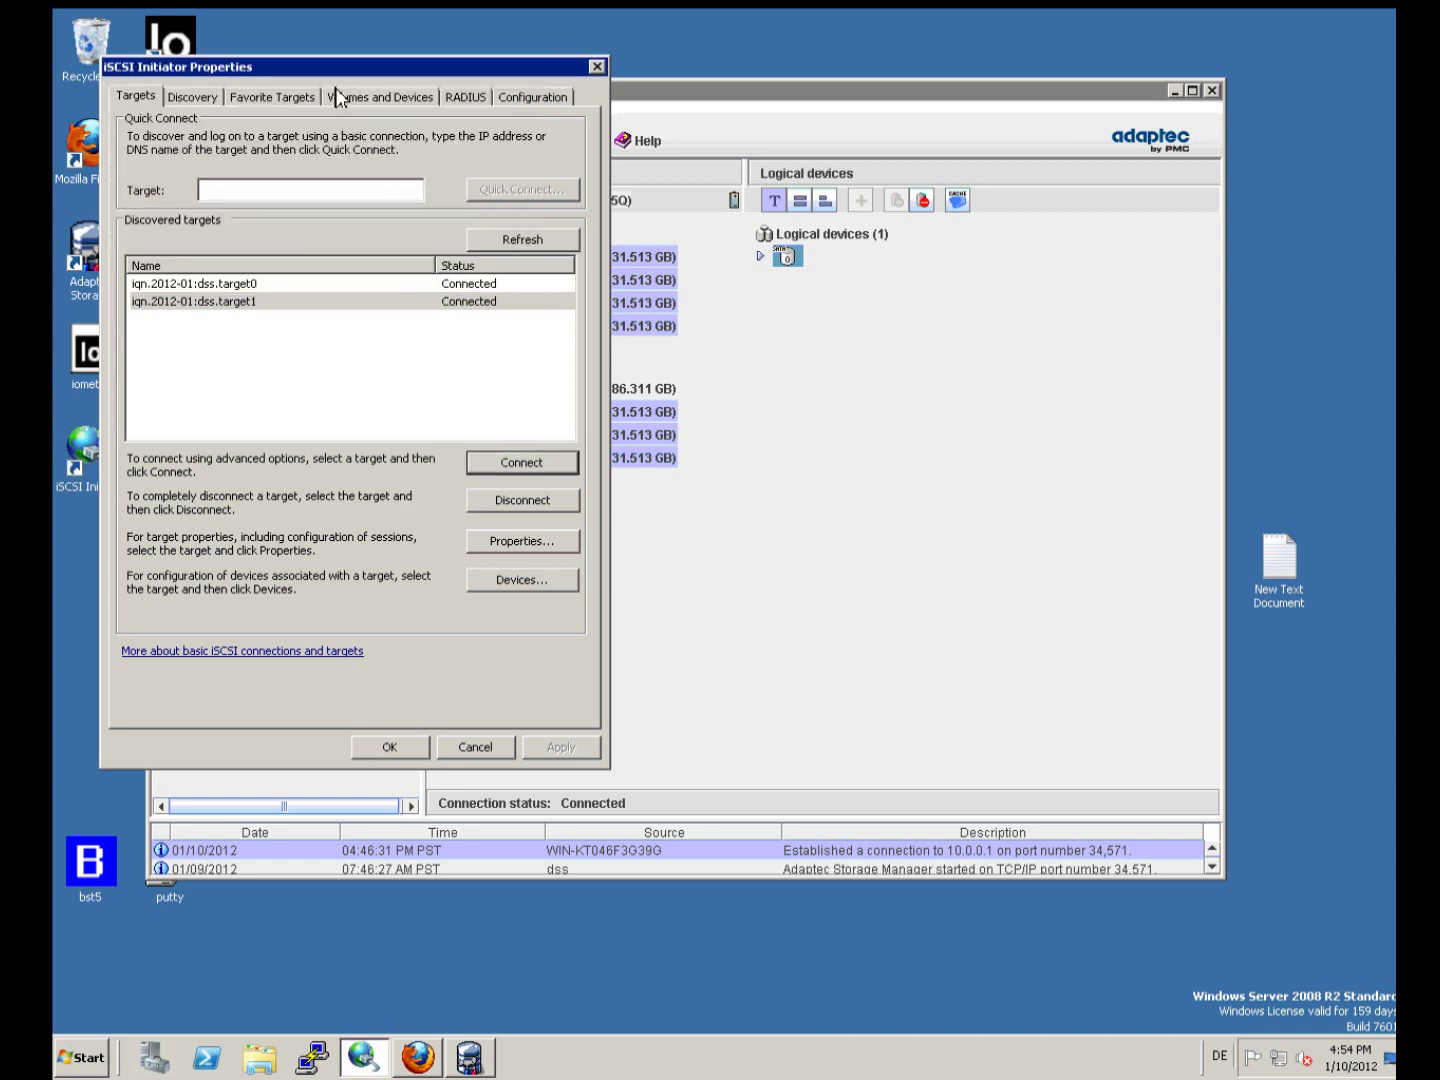
drag(336, 85, 558, 87)
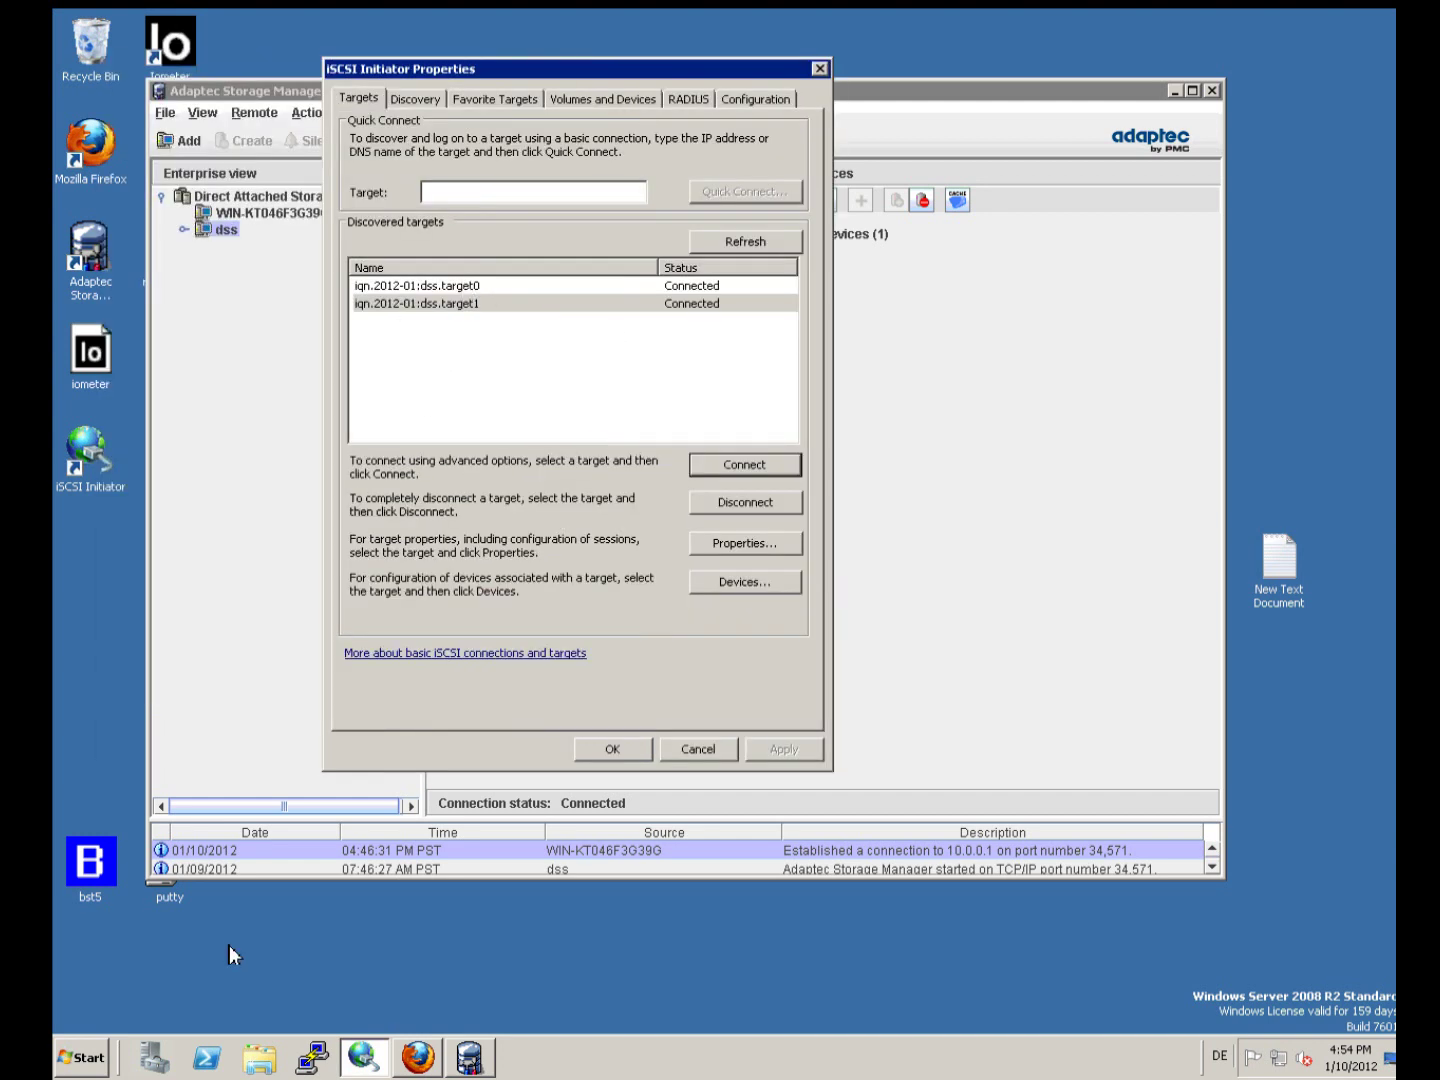
Switch to Server Manager's Disk Management, initialize Disk 2 with the MBR partition style and select its unallocated space.
click(158, 1058)
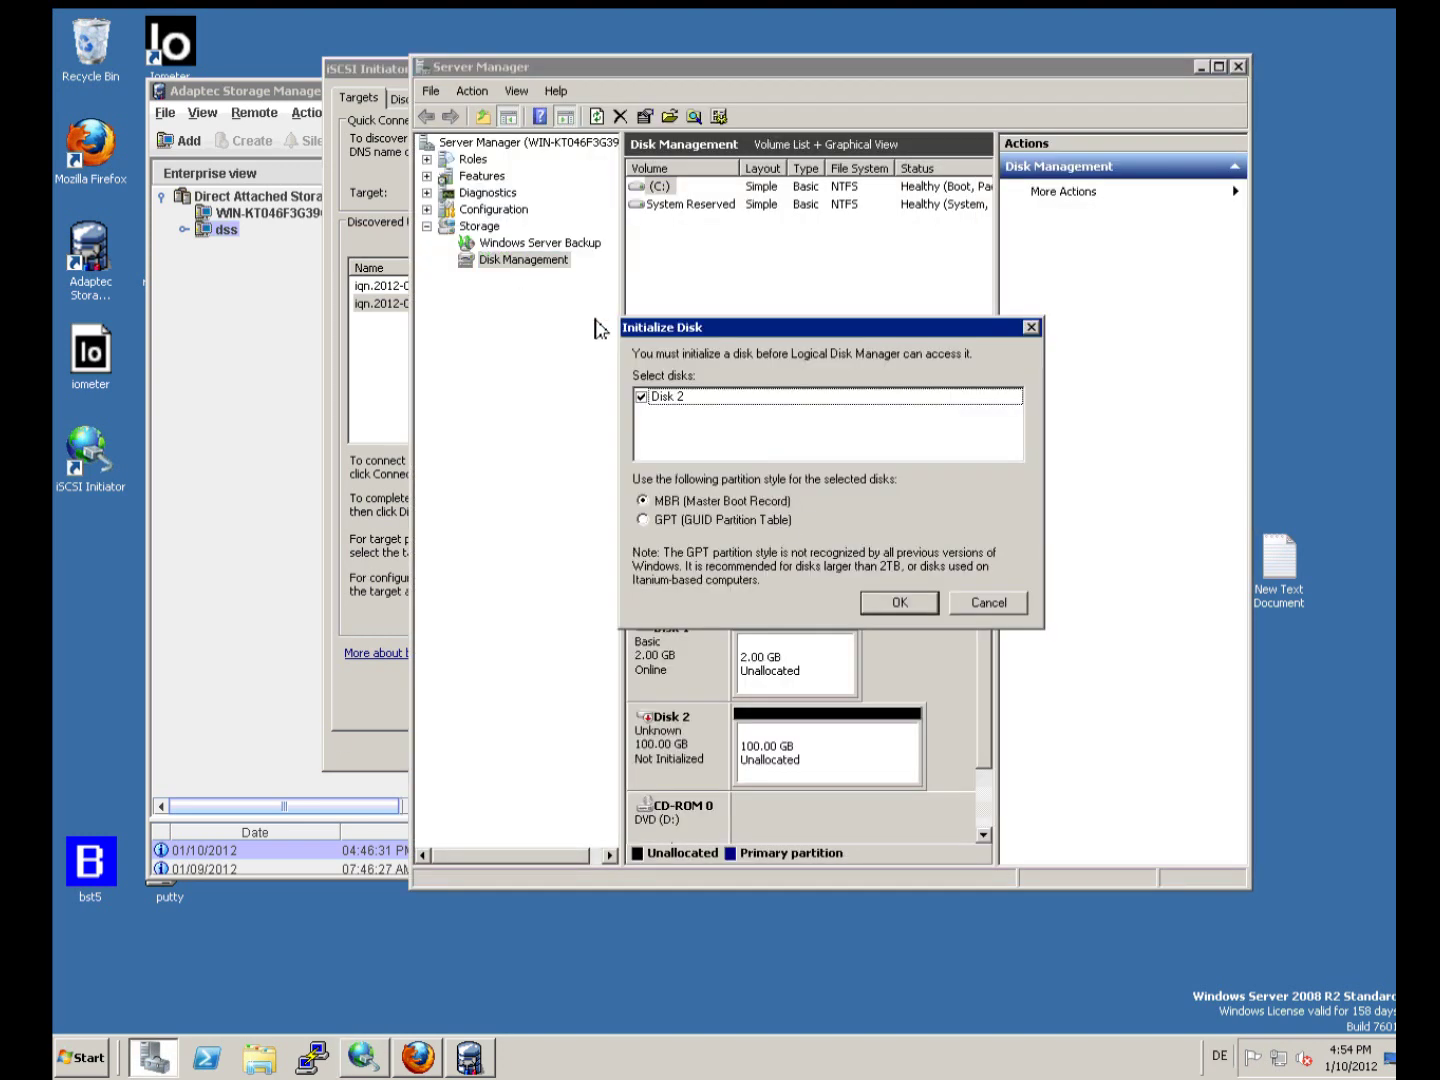
click(883, 603)
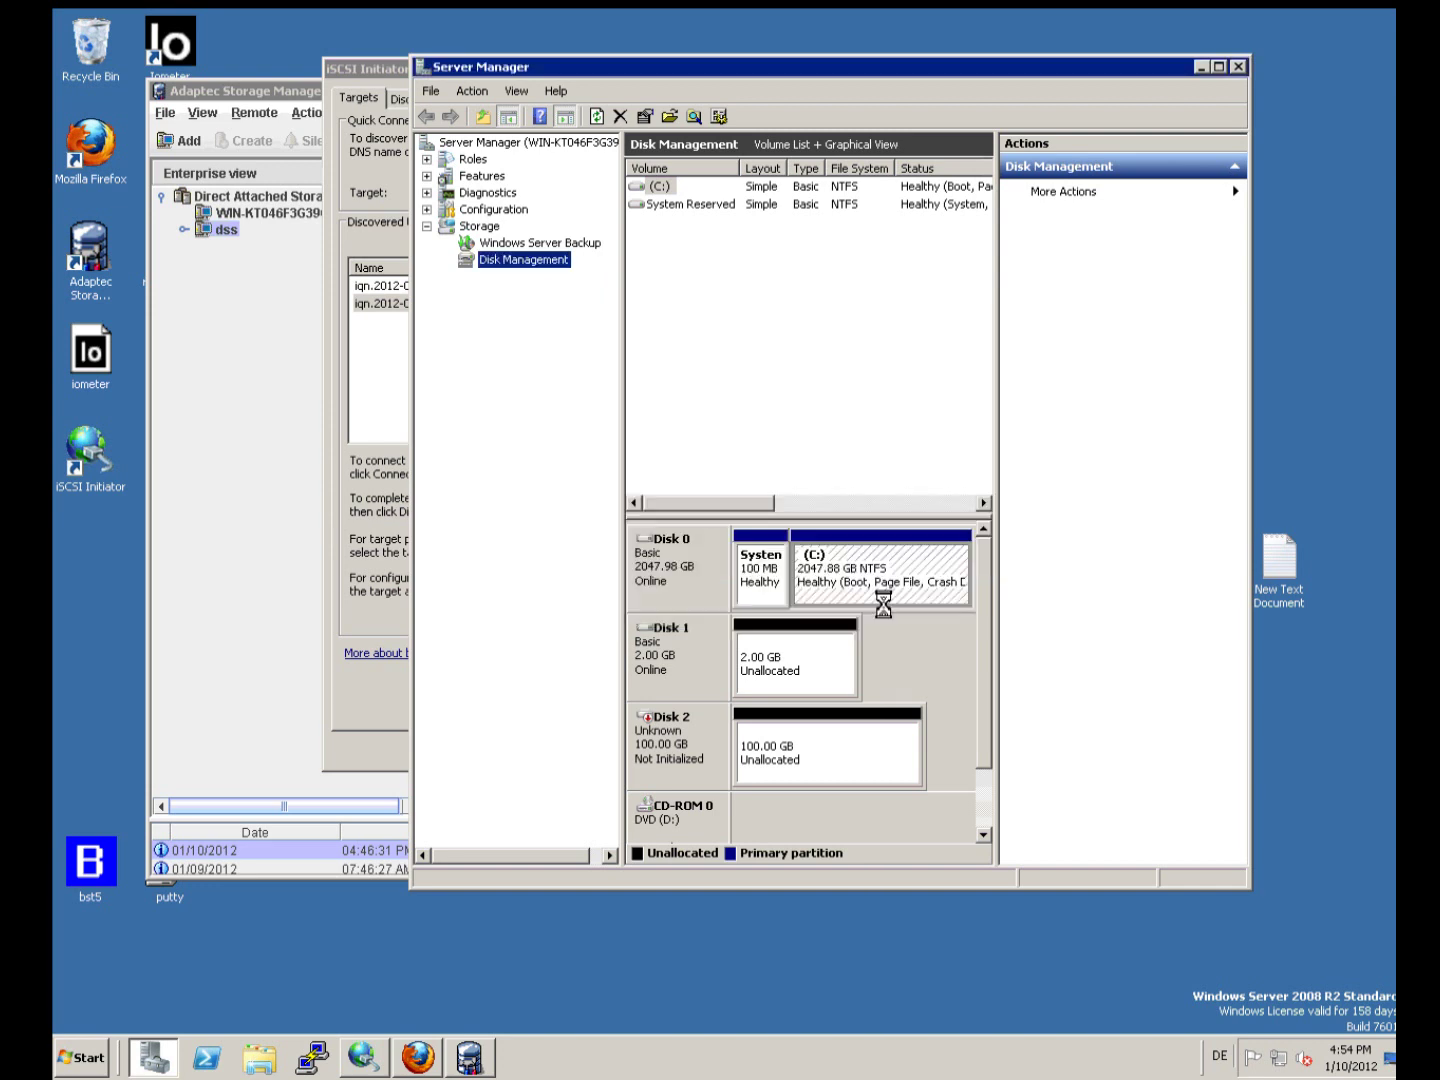
click(804, 676)
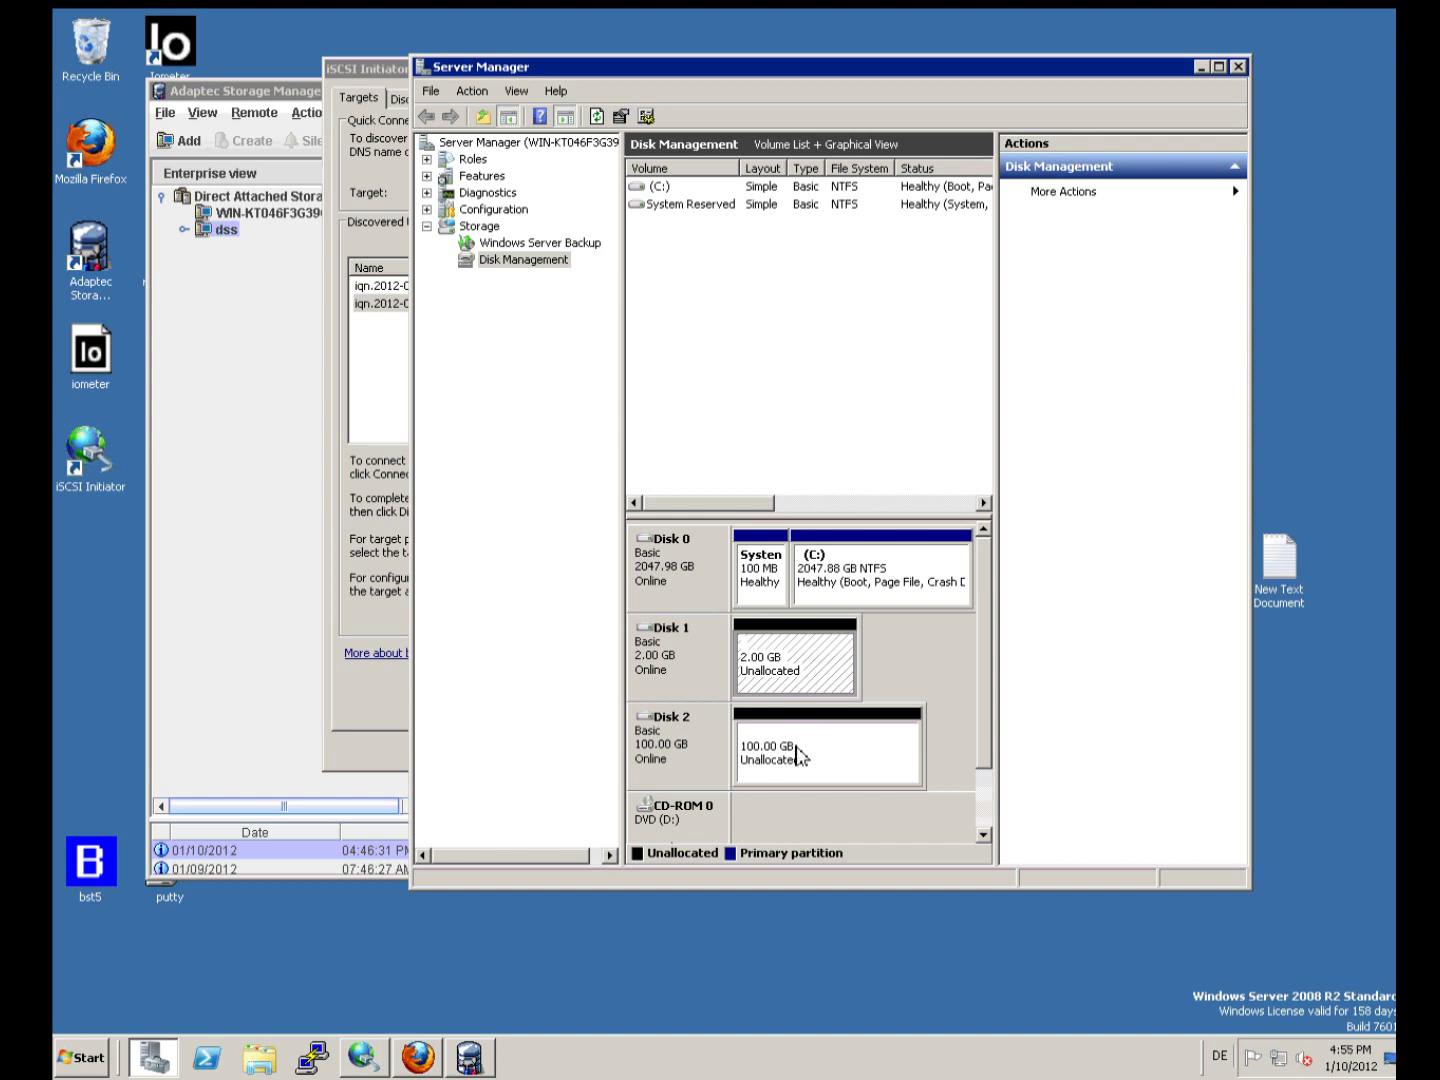
click(806, 782)
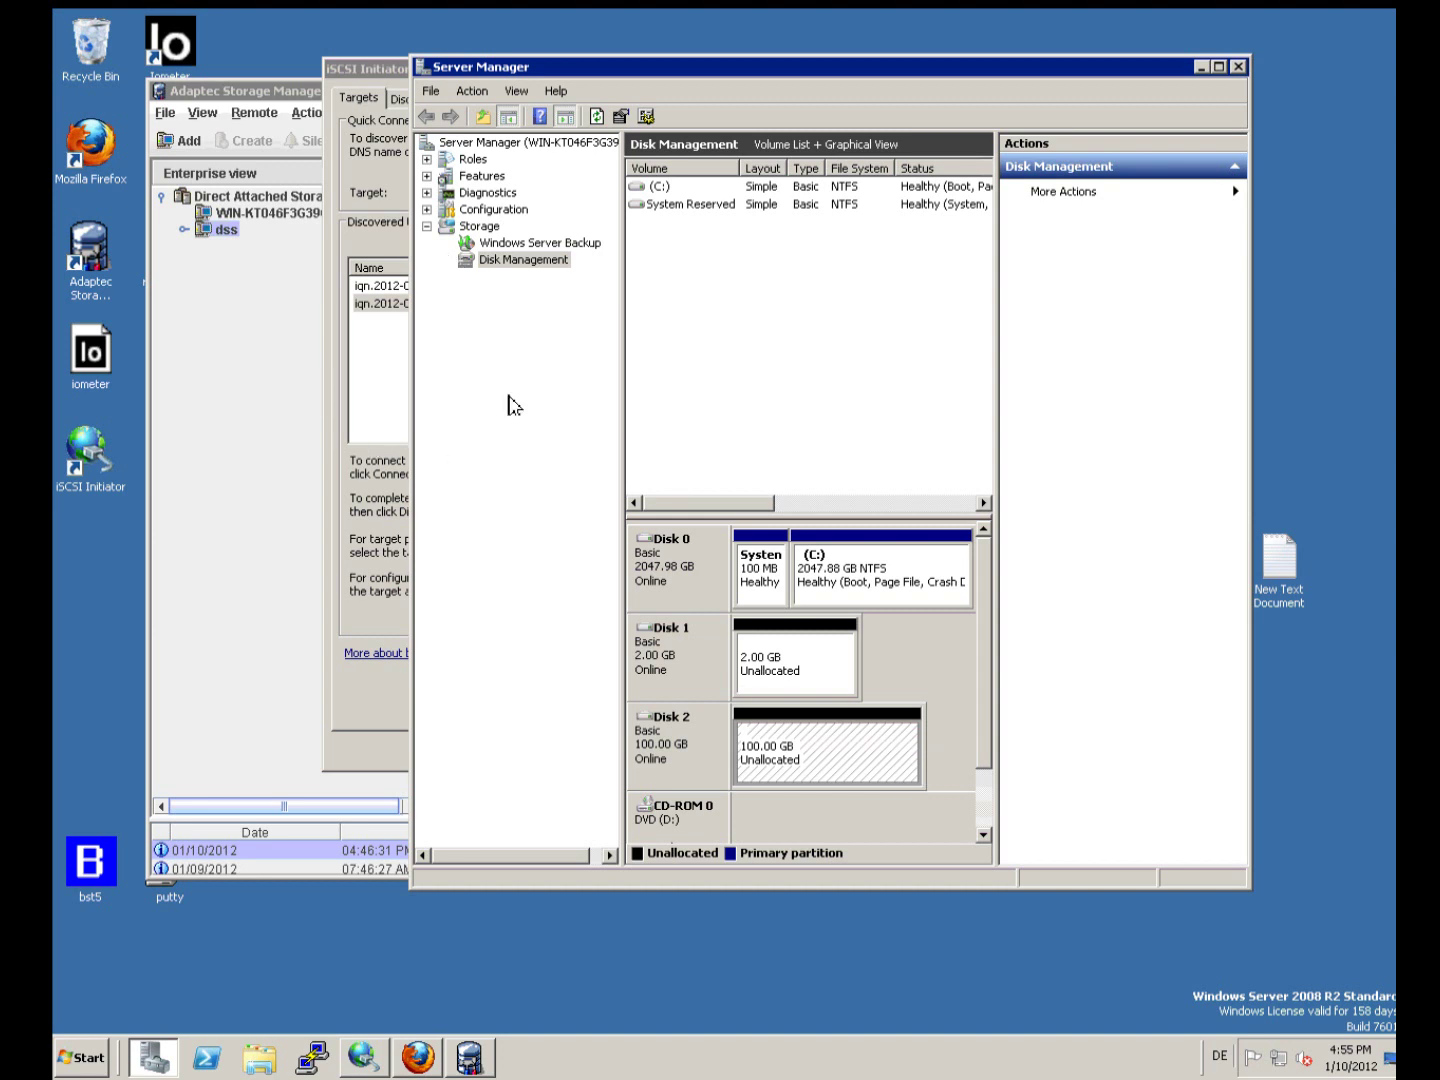
Switch to the iSCSI Initiator, disconnect iqn.2012-01:dss.target1 from all sessions and return to Disk Management in Server Manager.
click(400, 346)
click(567, 308)
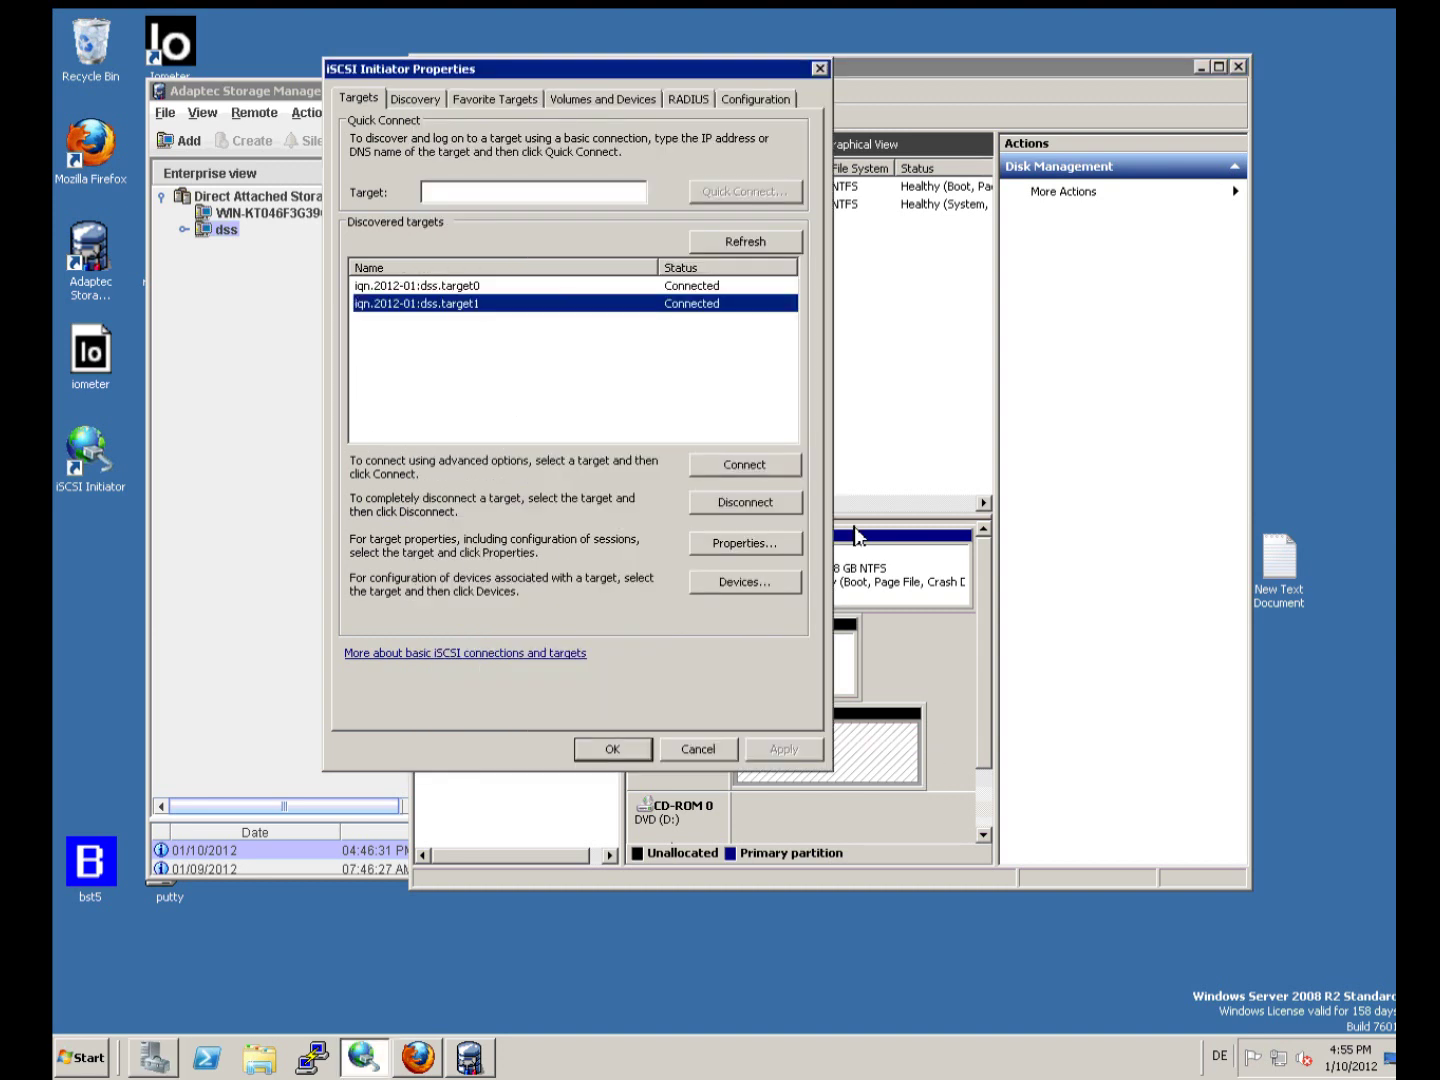
click(777, 509)
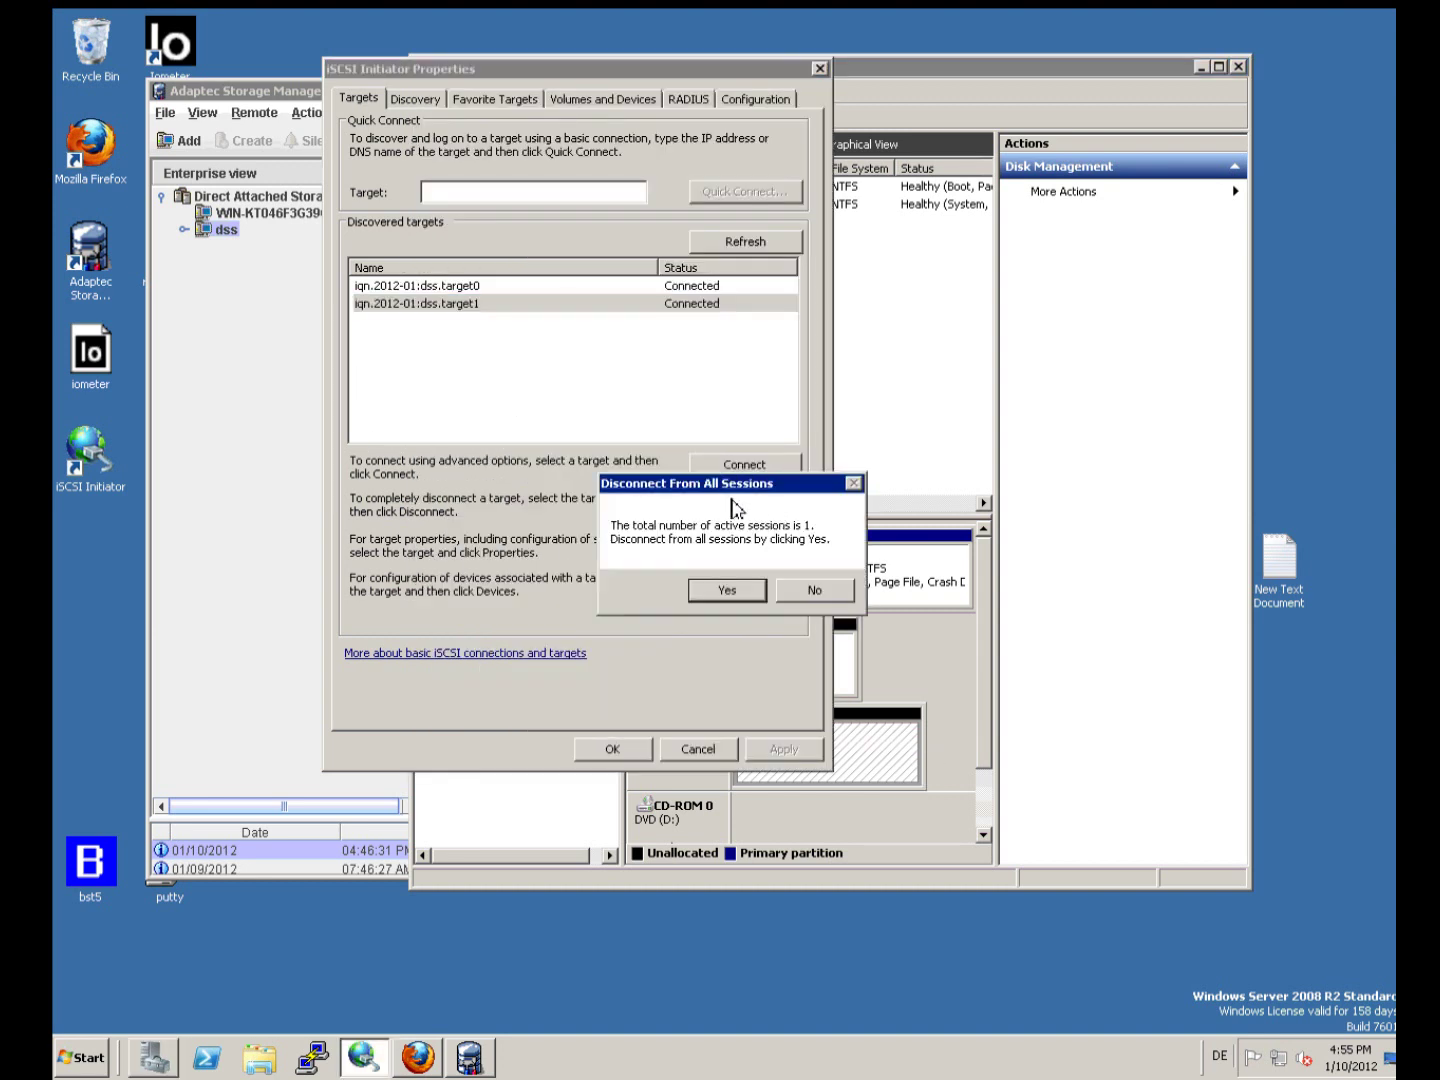
click(723, 593)
click(941, 751)
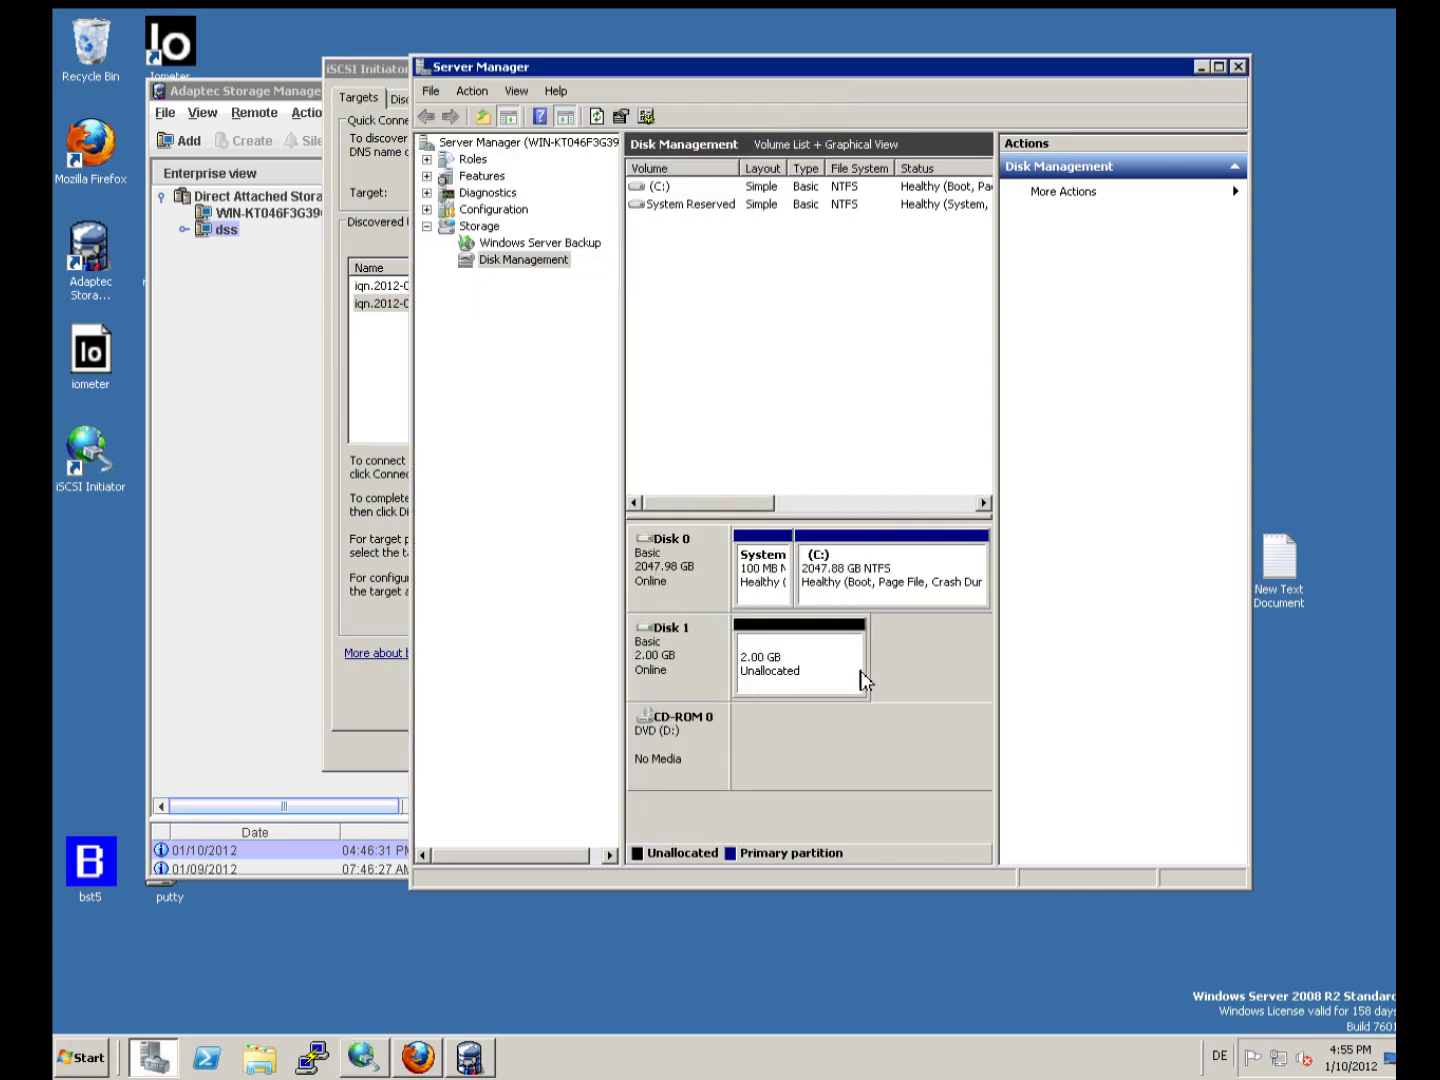
Check the target status in the iSCSI Initiator, and close both its properties dialog and Server Manager.
click(383, 357)
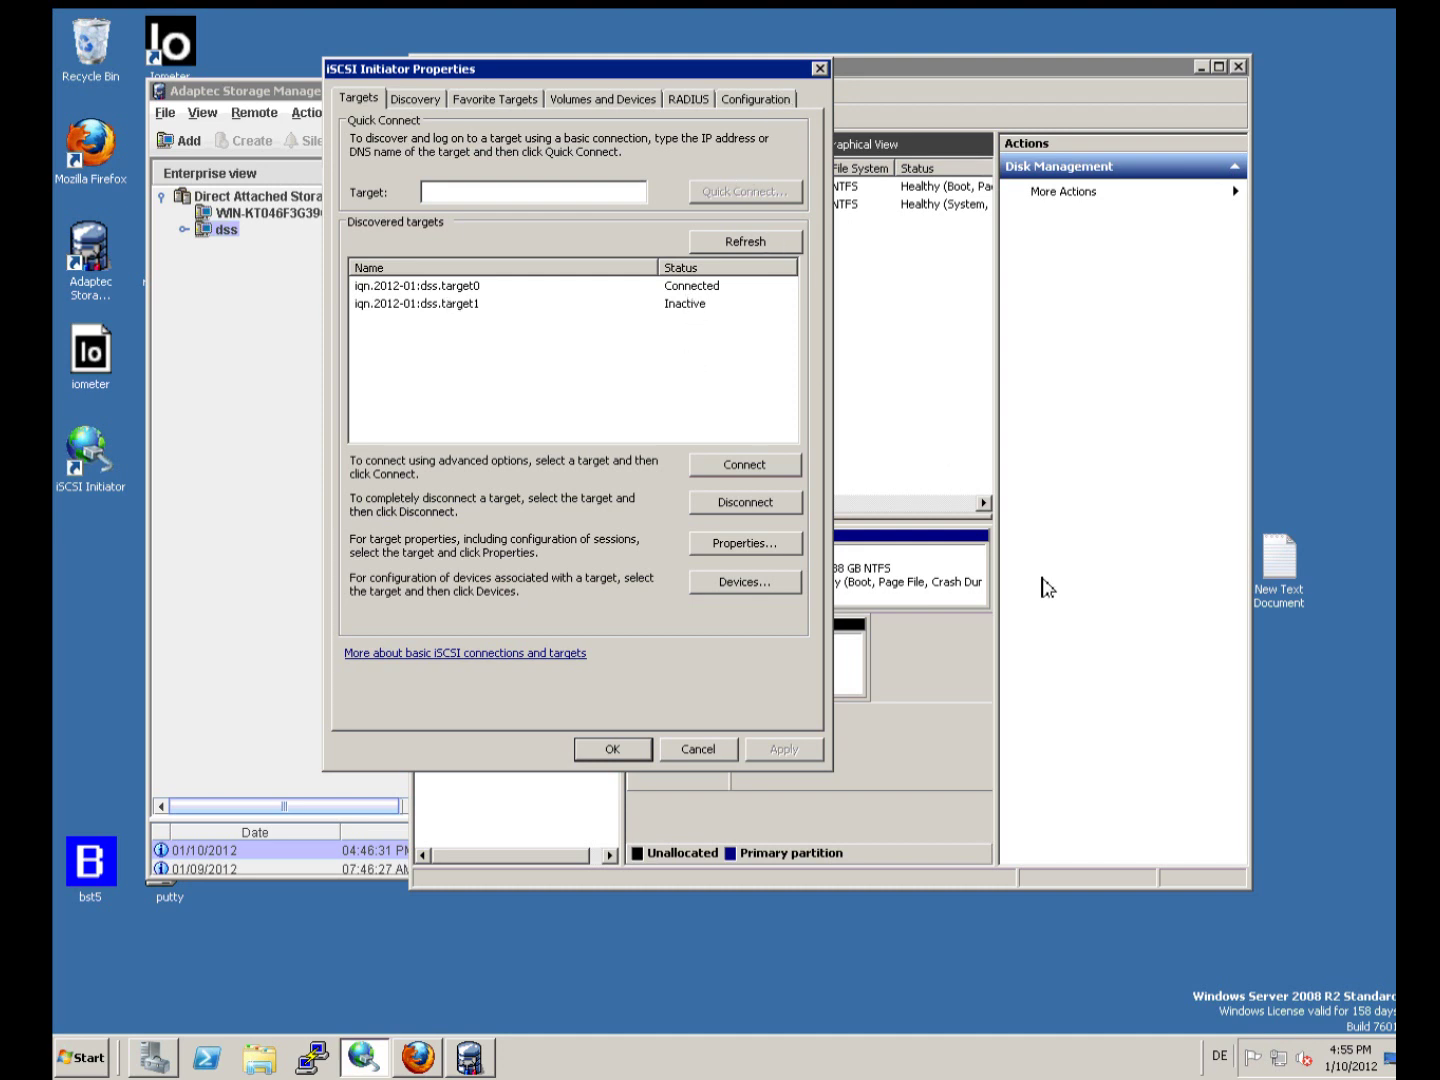
click(695, 750)
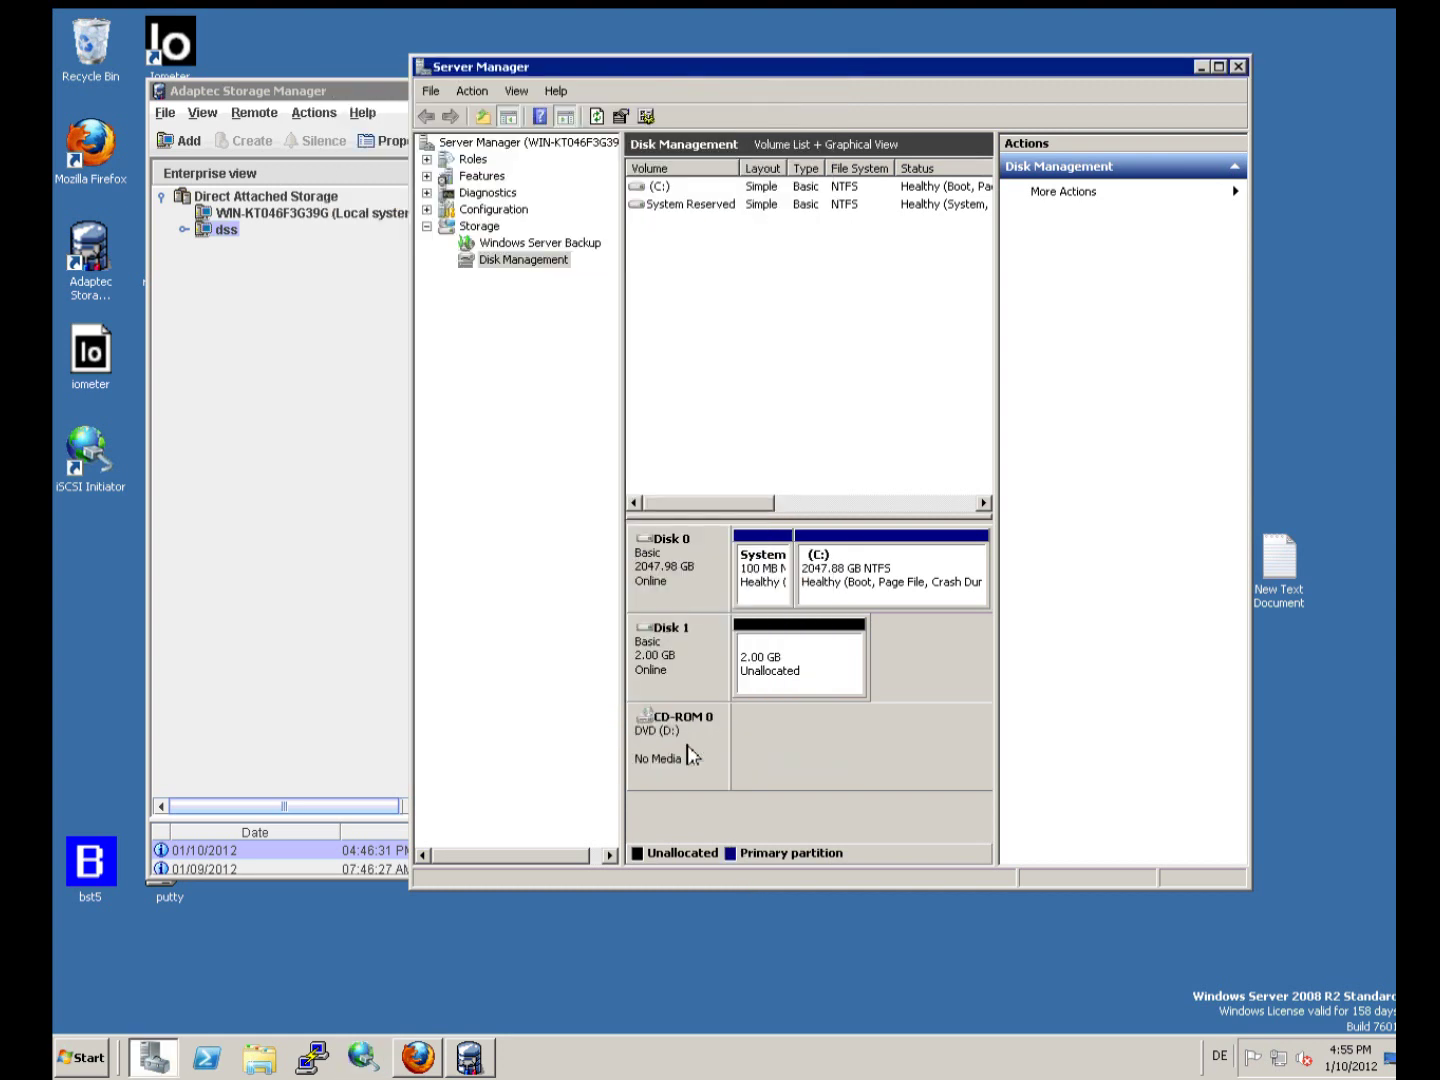
click(1246, 72)
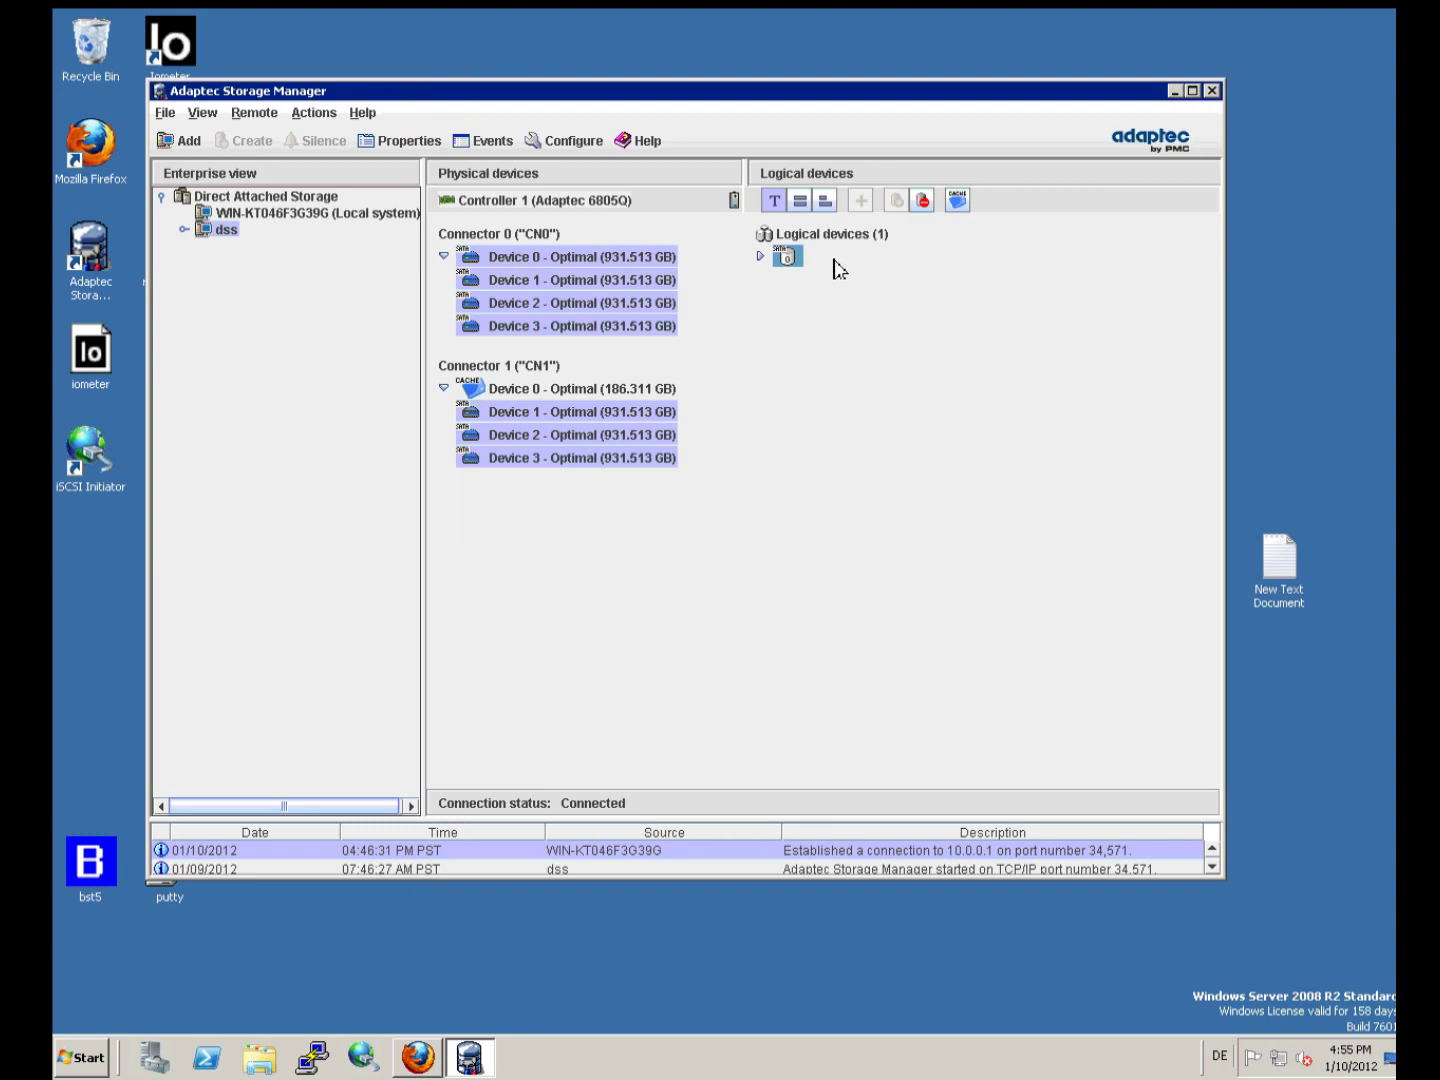
In Adaptec Storage Manager, examine the MaxCache and read cache options available for the logical device.
right_click(789, 263)
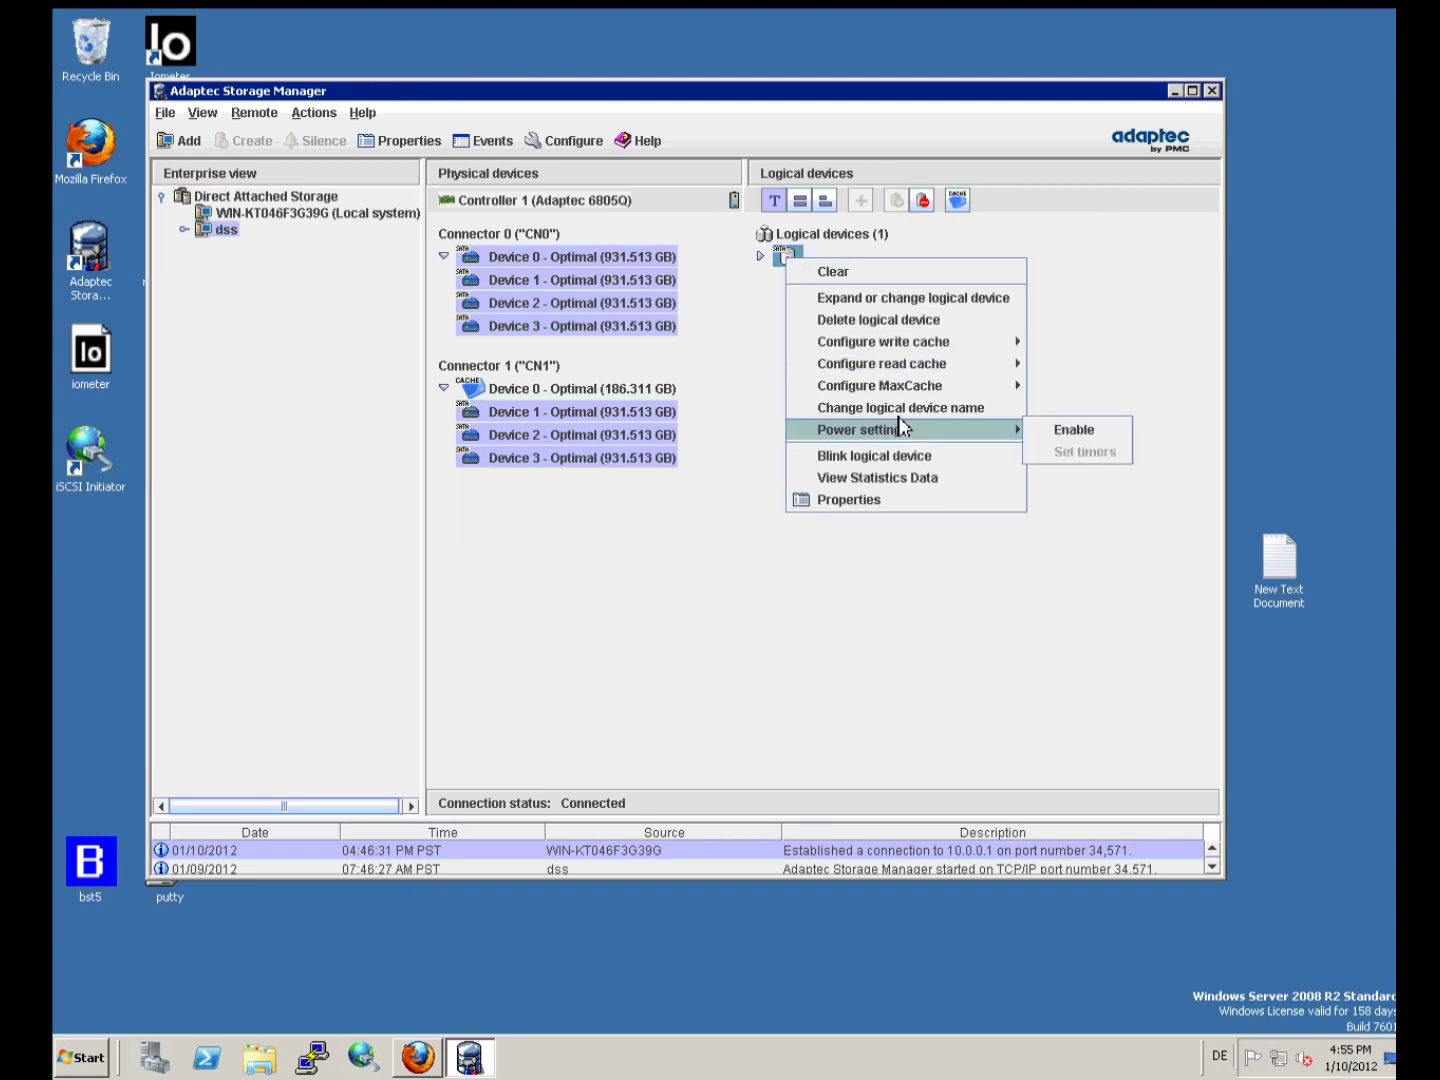
mouse_move(912, 394)
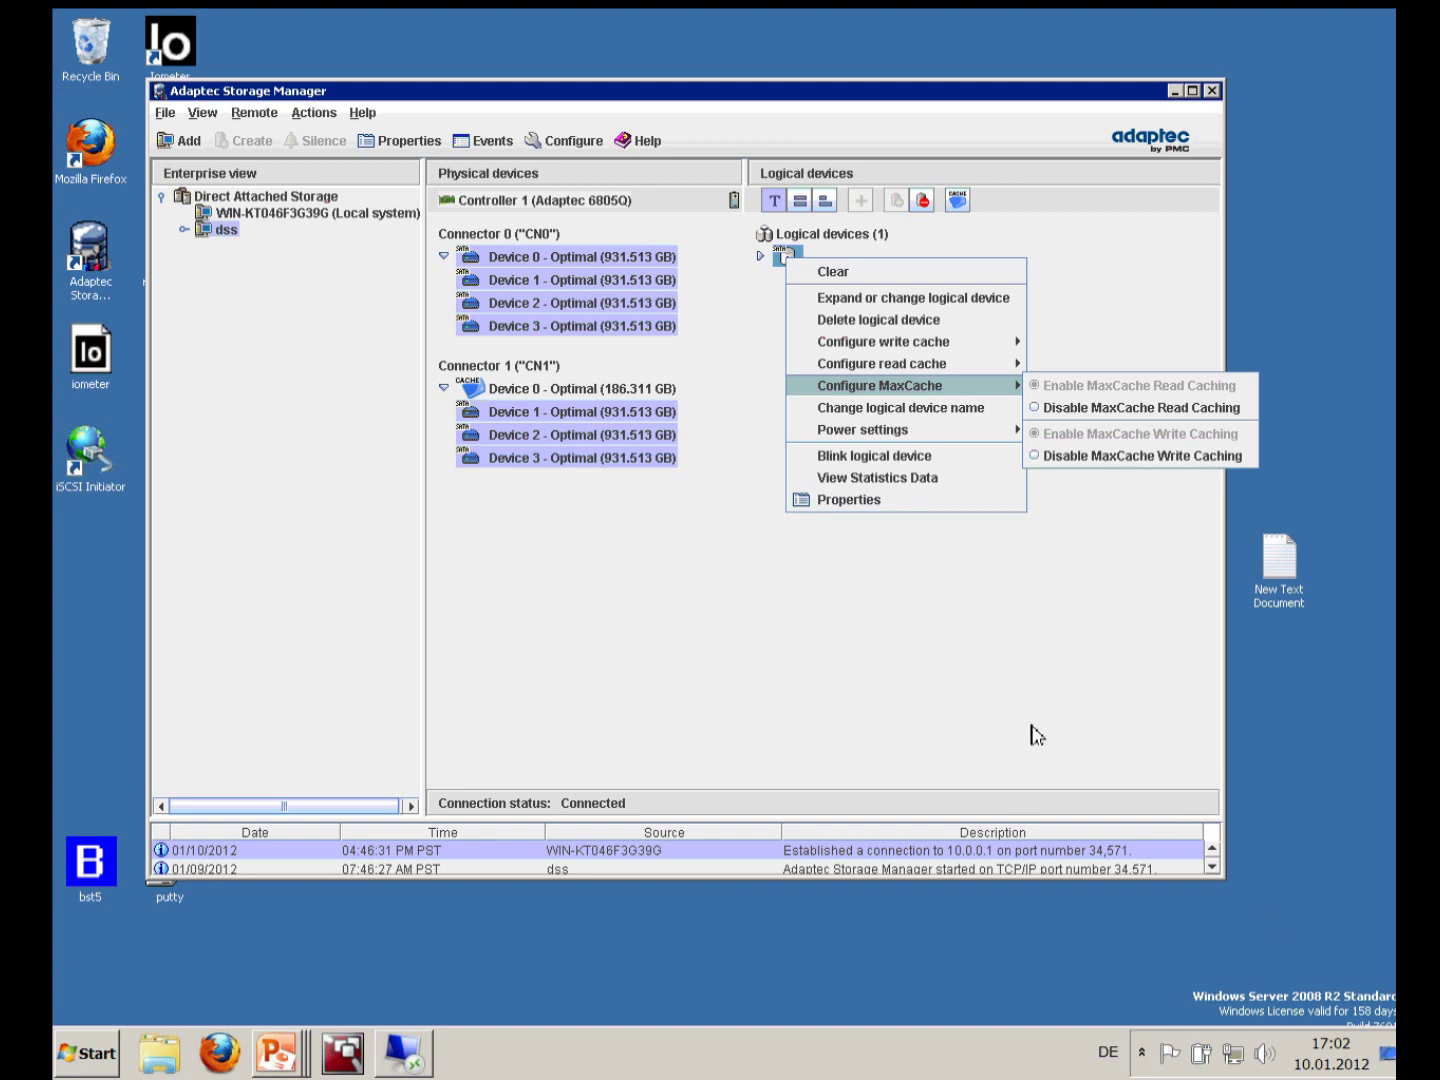
click(872, 612)
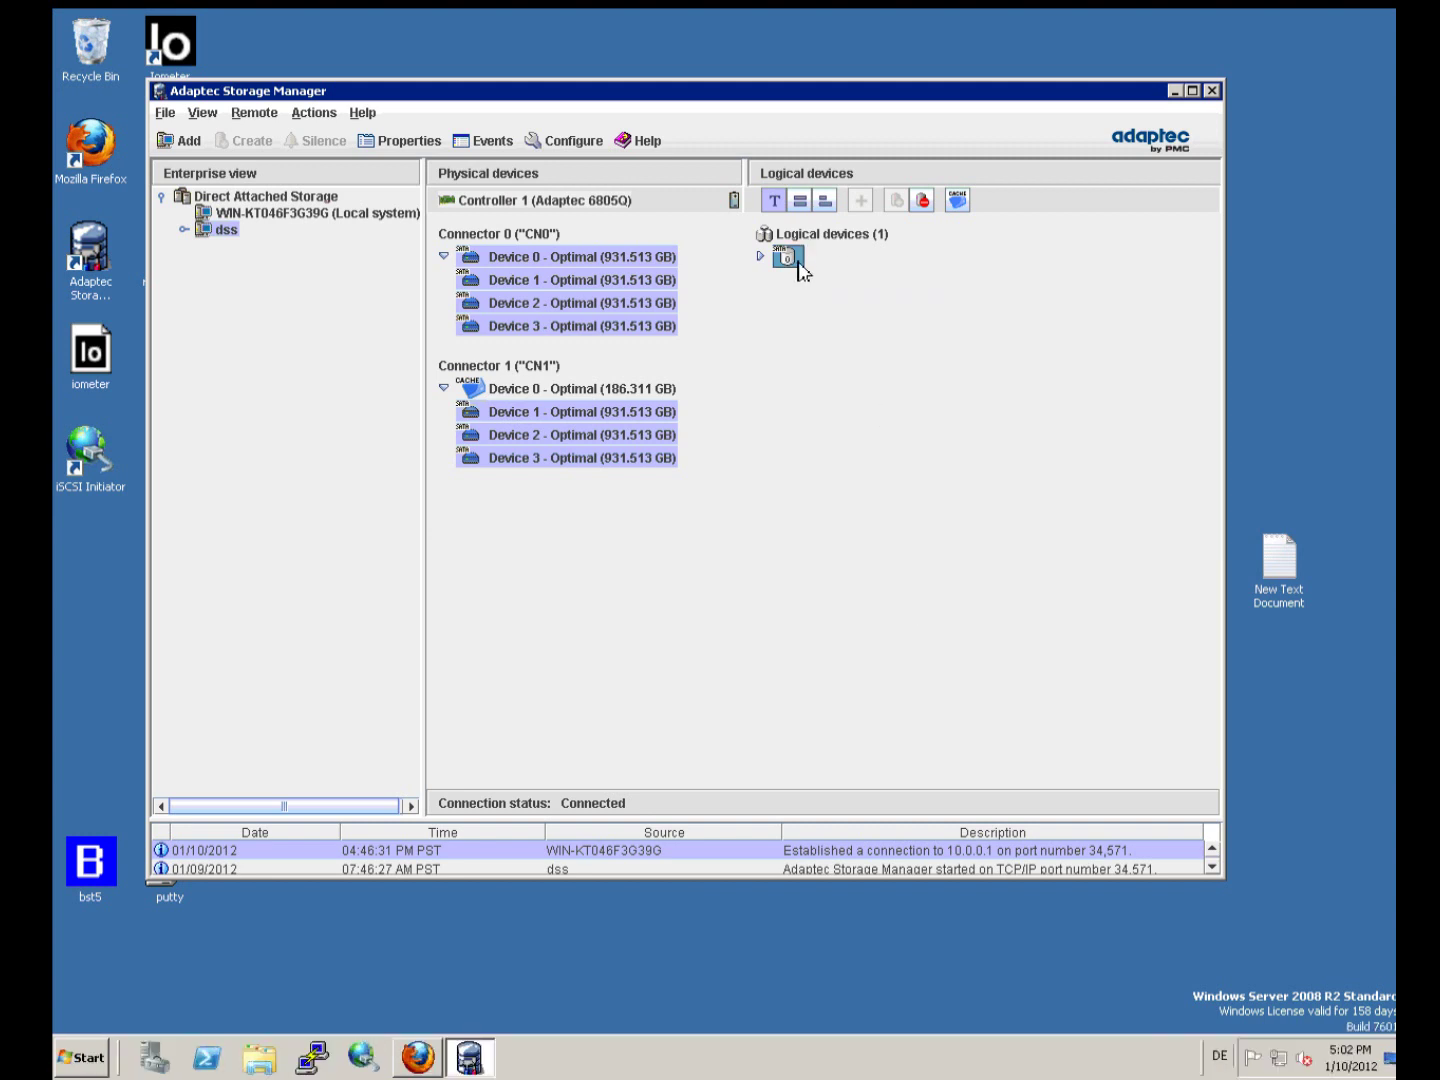
right_click(798, 264)
mouse_move(965, 388)
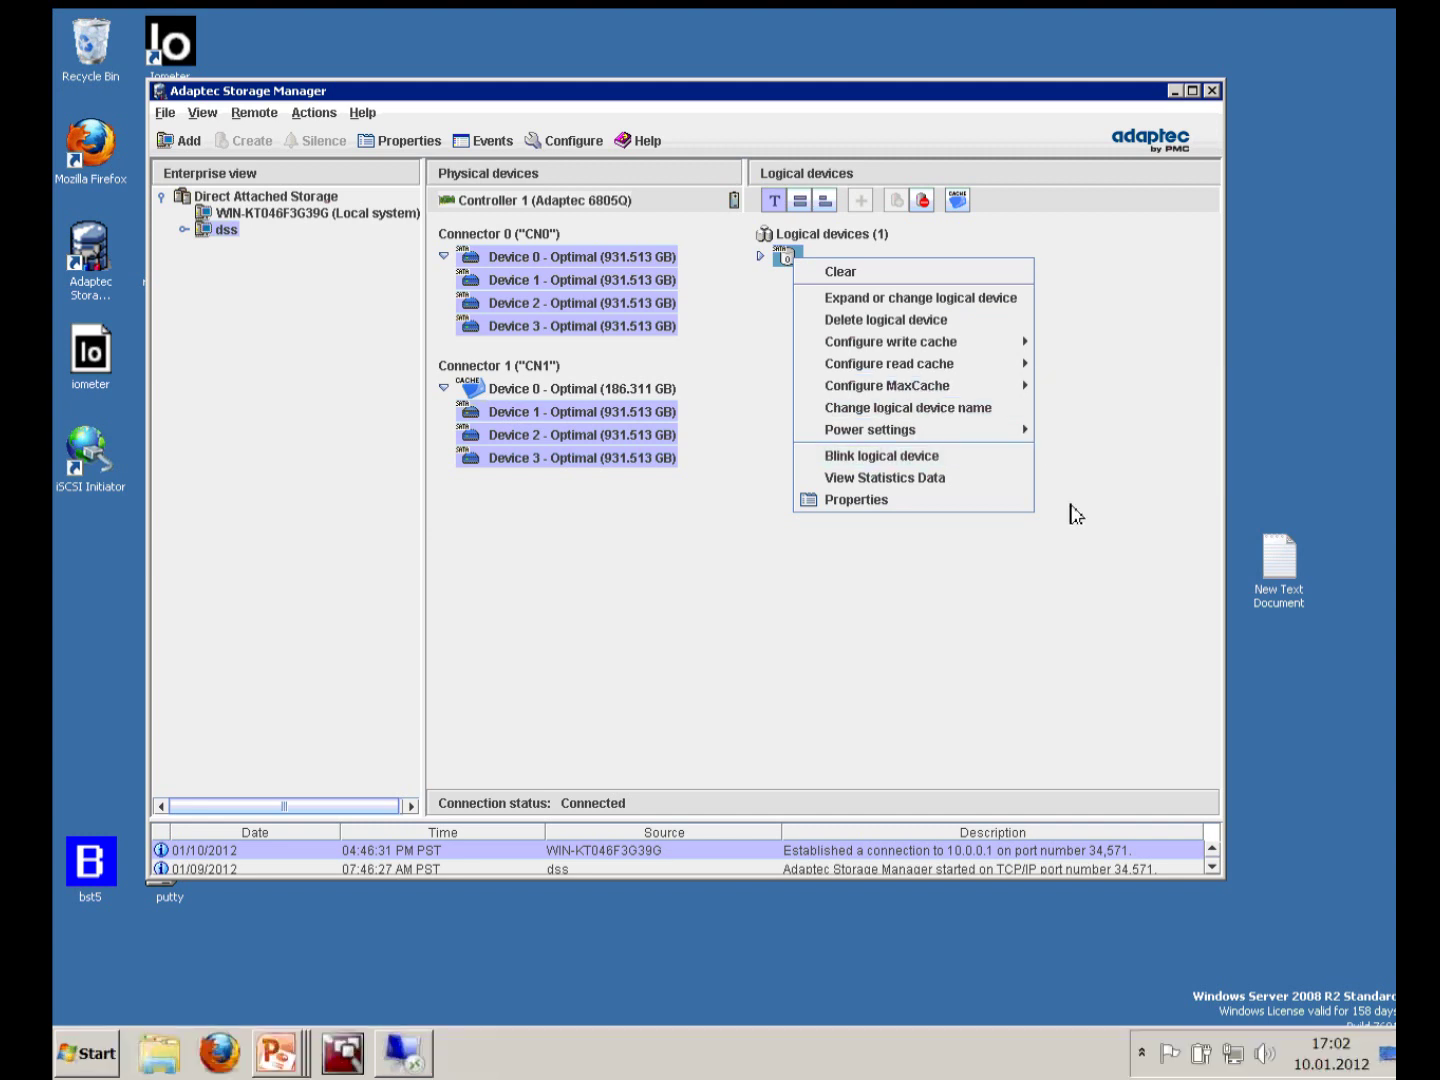
mouse_move(893, 388)
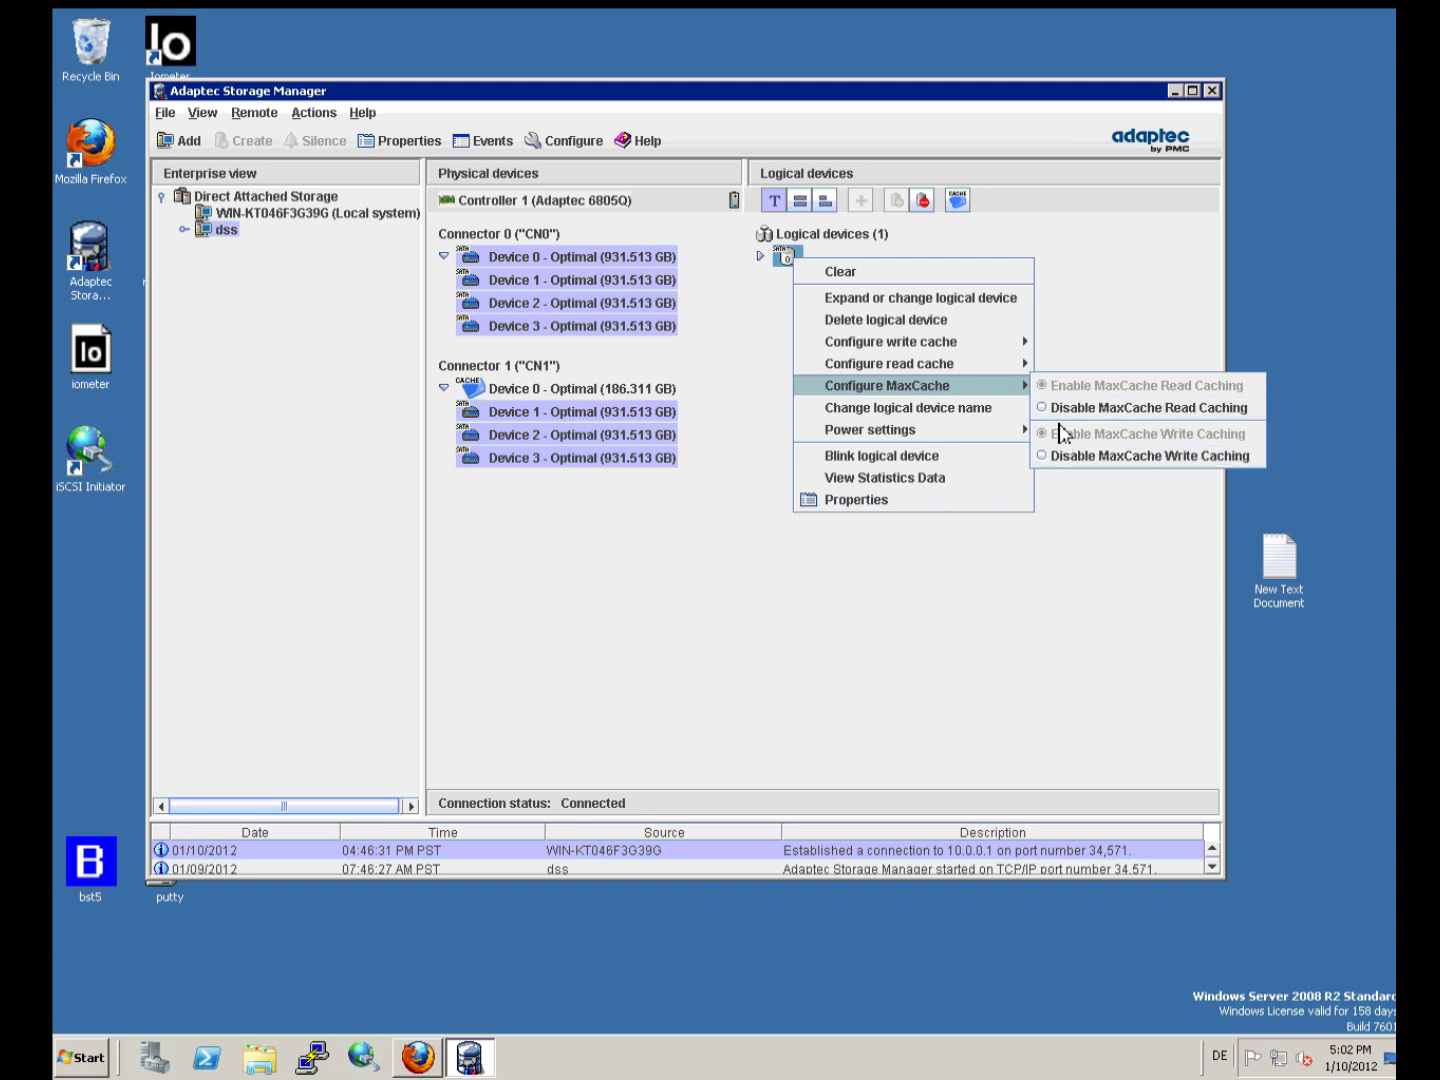
mouse_move(1001, 364)
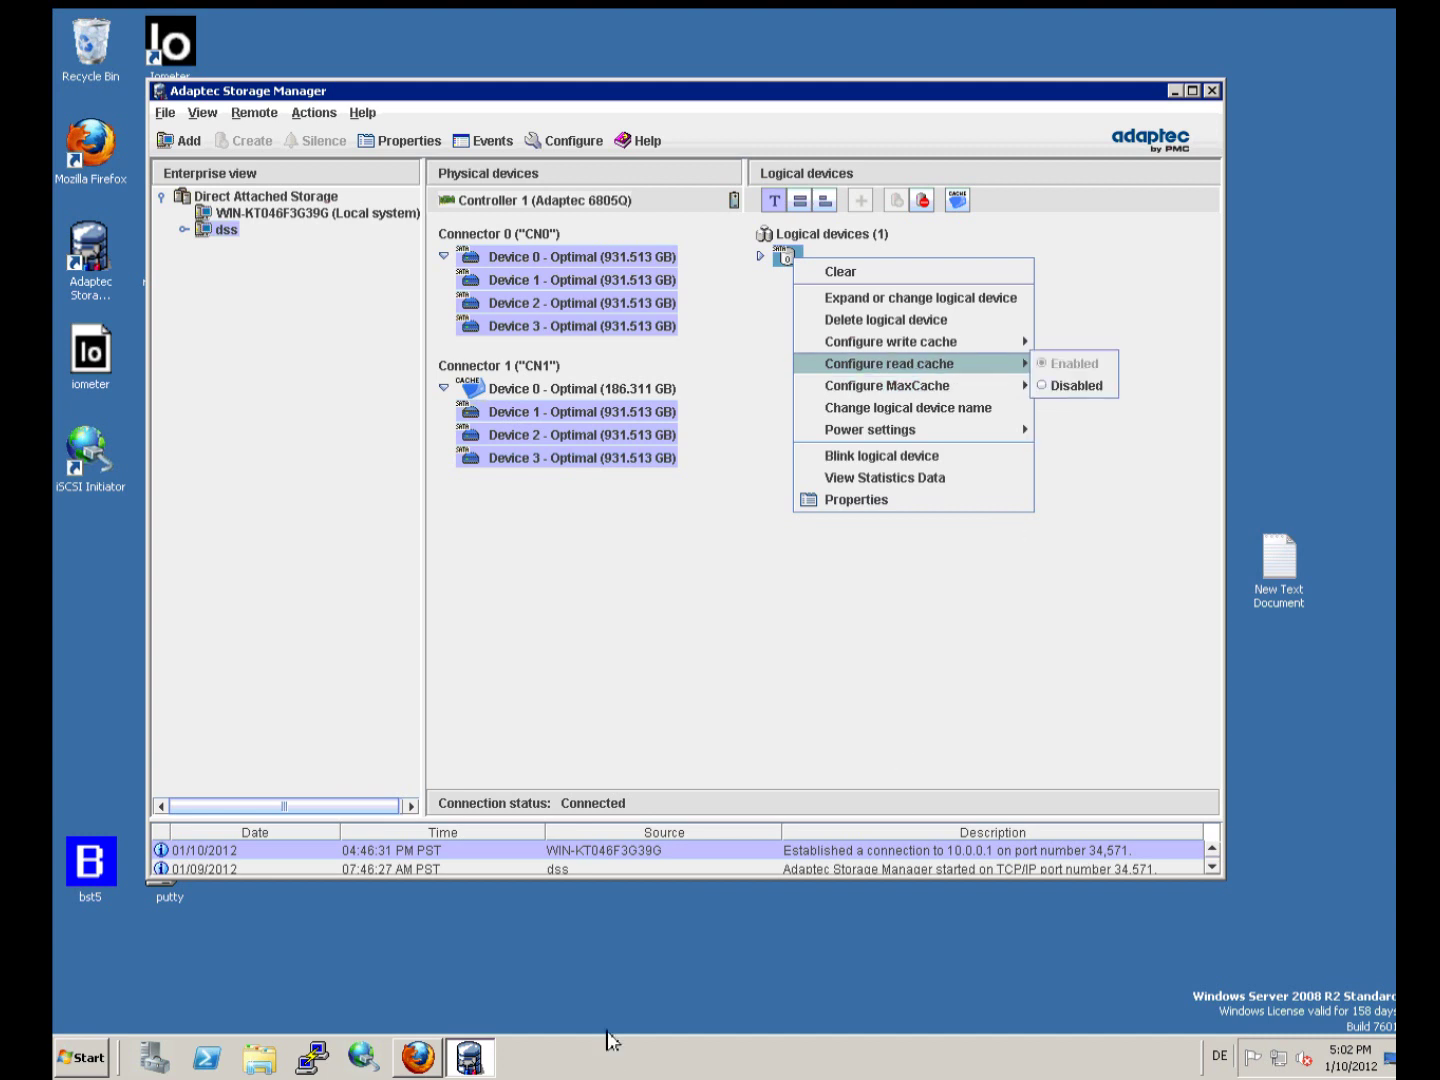
Minimize Adaptec Storage Manager, and start Iometer with the Windows server's manager selected to list its disk targets.
click(1184, 100)
click(1177, 92)
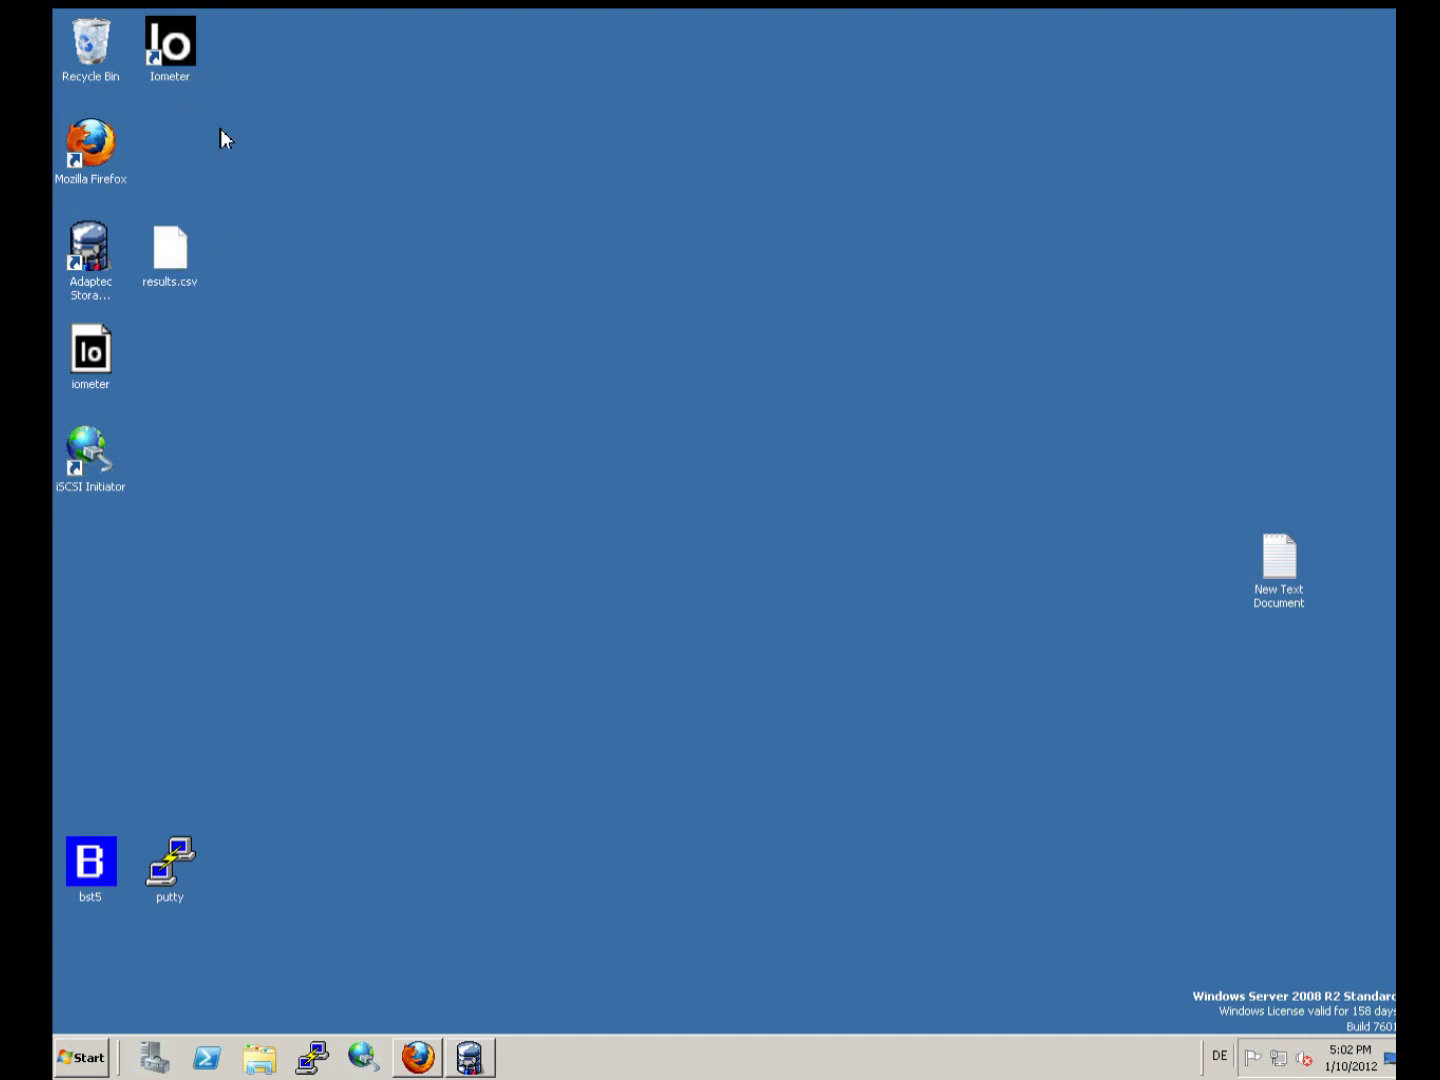
double_click(181, 58)
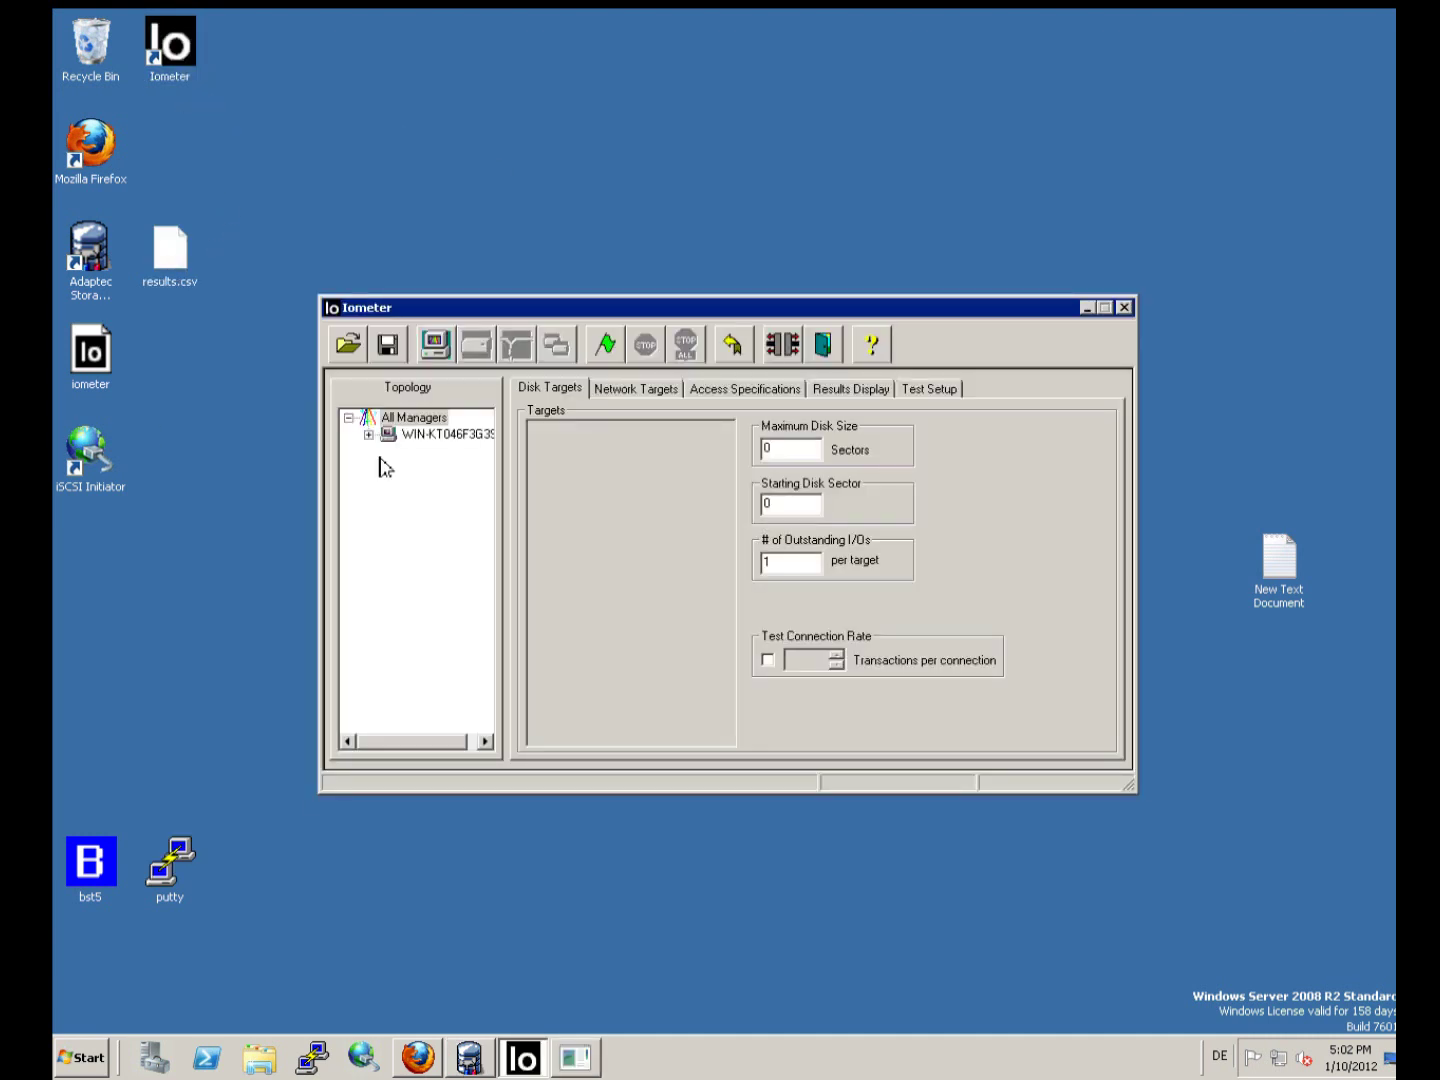
click(440, 435)
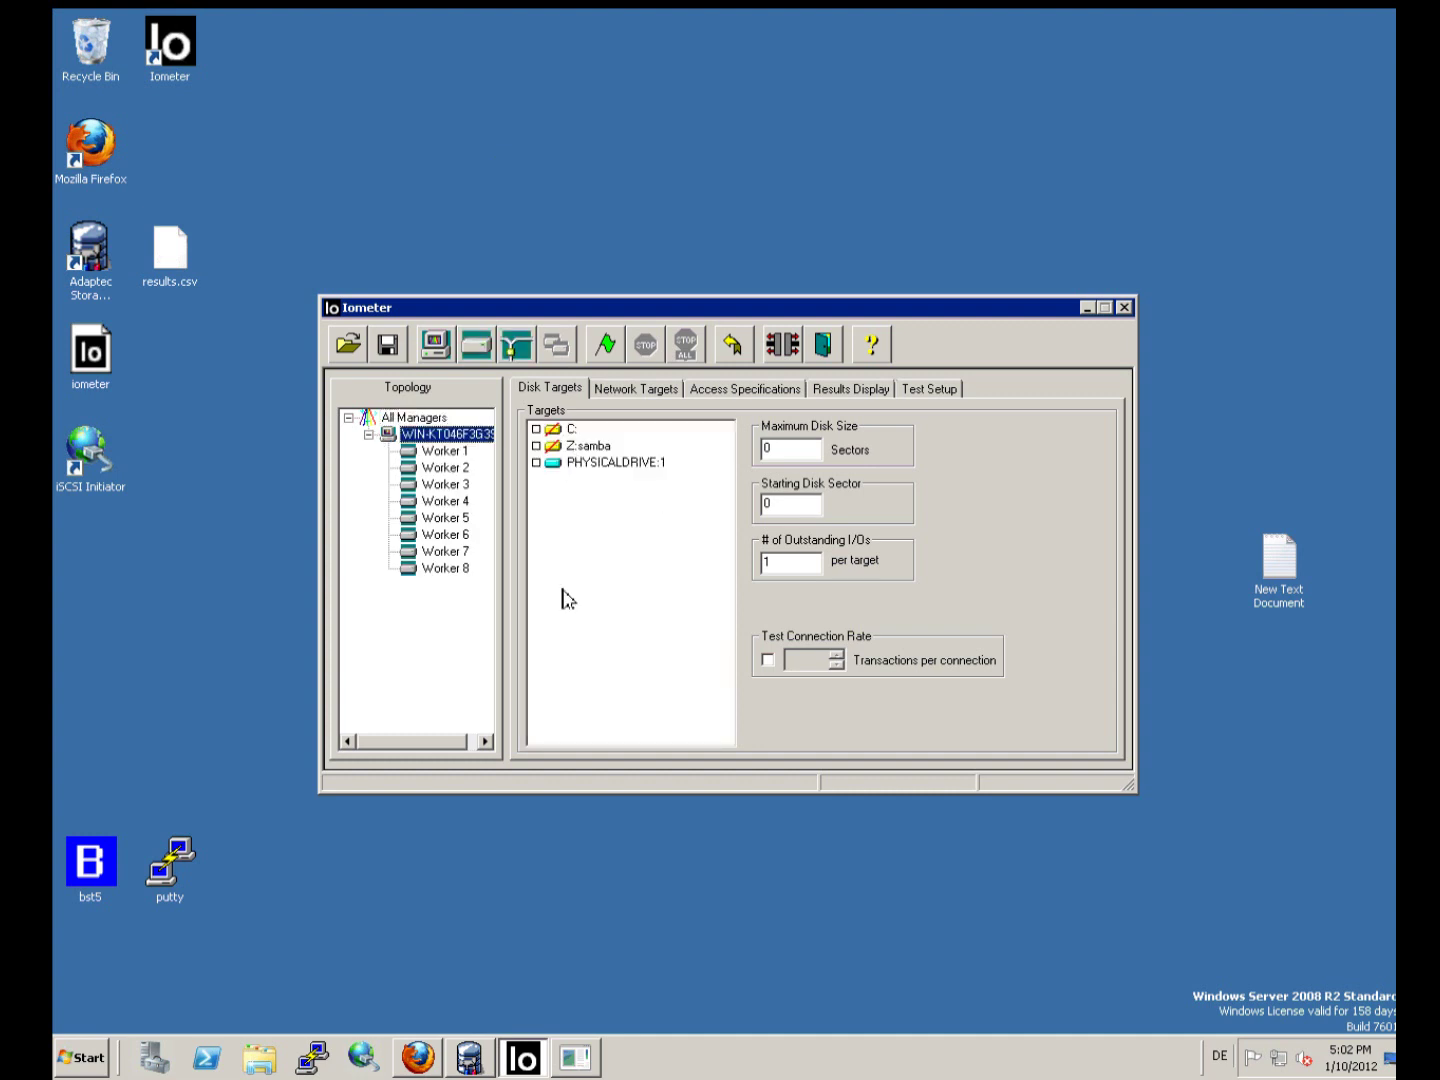
Inspect Disk 1's unallocated space in Server Manager's Disk Management, and minimize it to return to Iometer.
click(155, 1062)
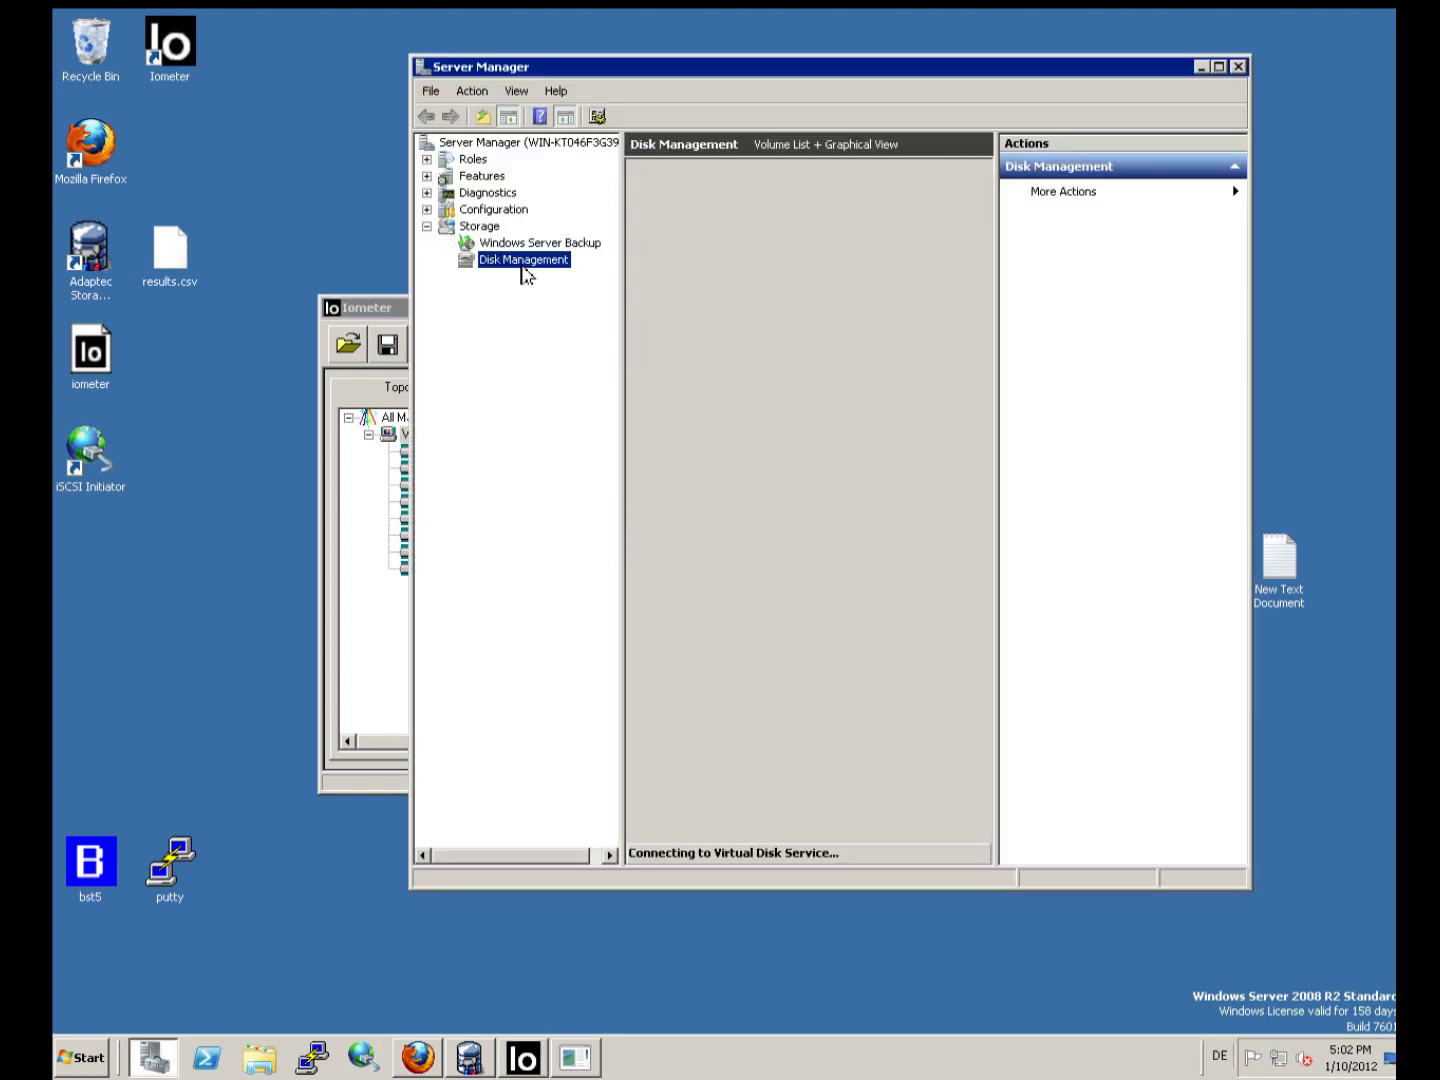
click(787, 693)
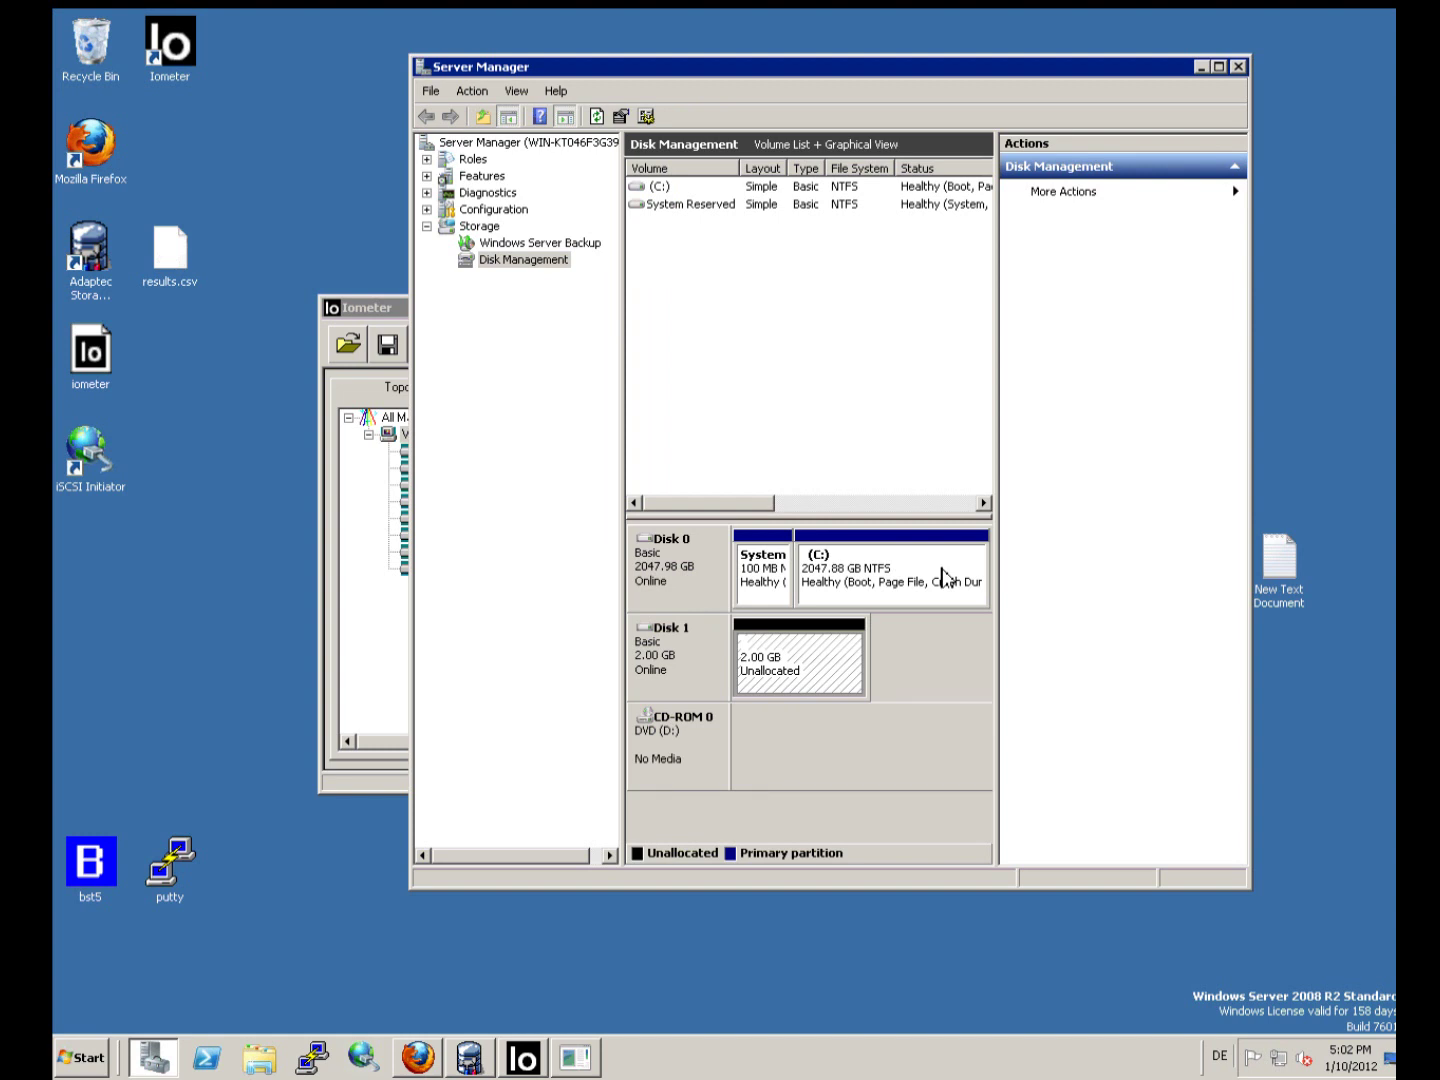
click(1201, 68)
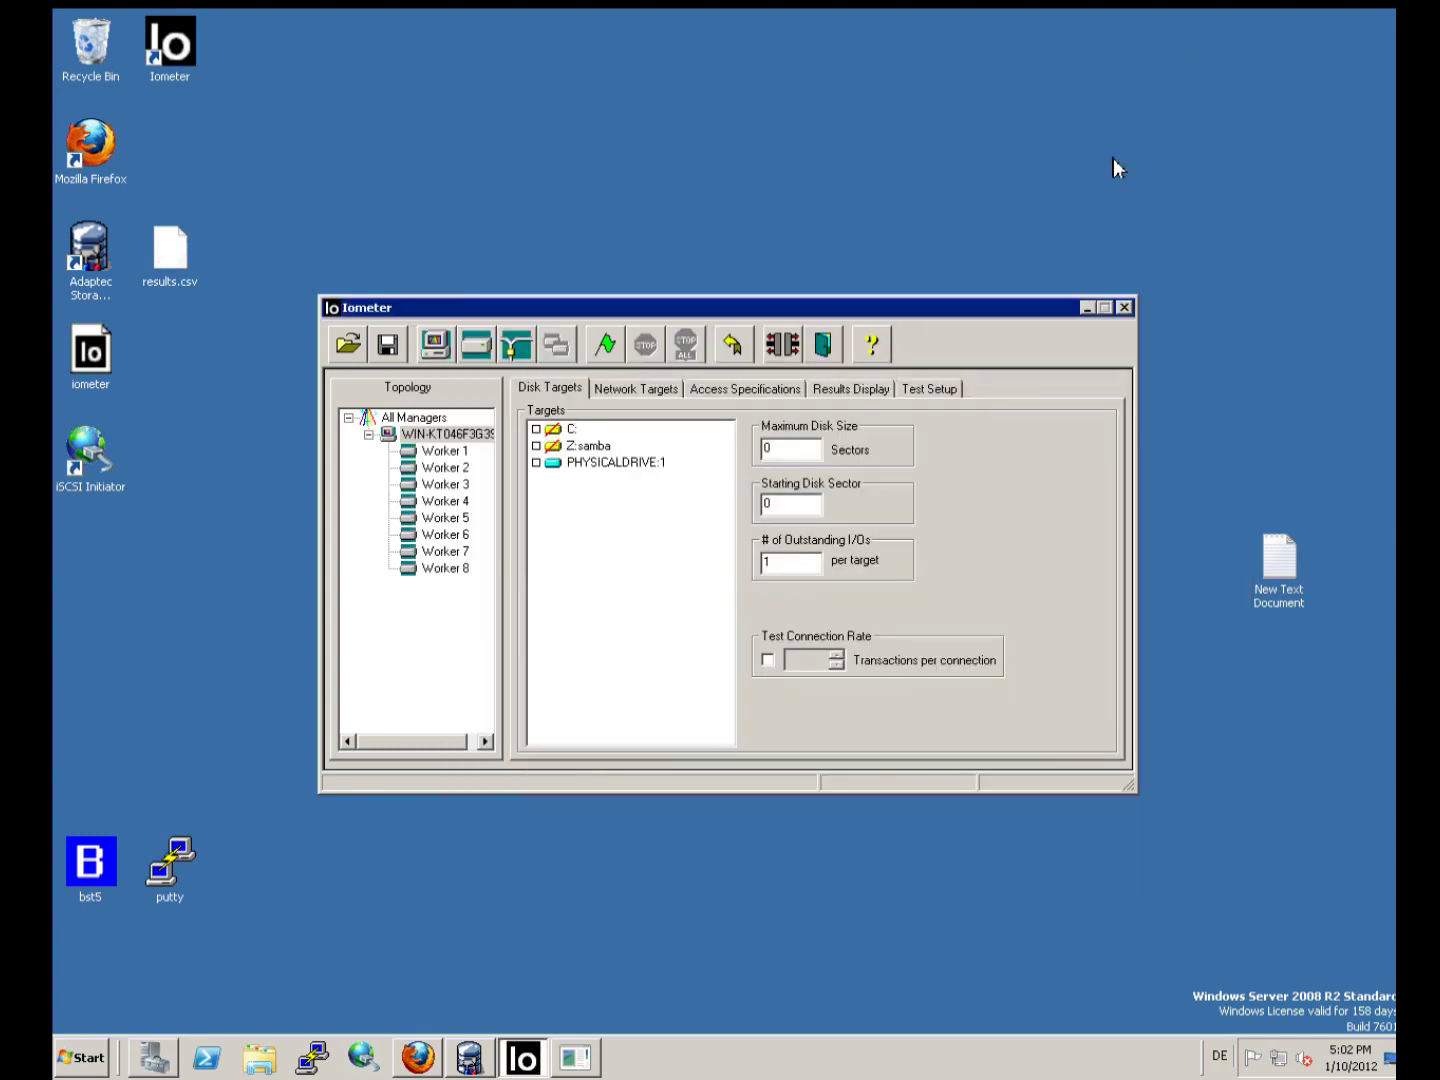
Minimize the remote desktop session and clear the PowerPoint slide shows and presentation windows to reach the local desktop.
mouse_move(1036, 23)
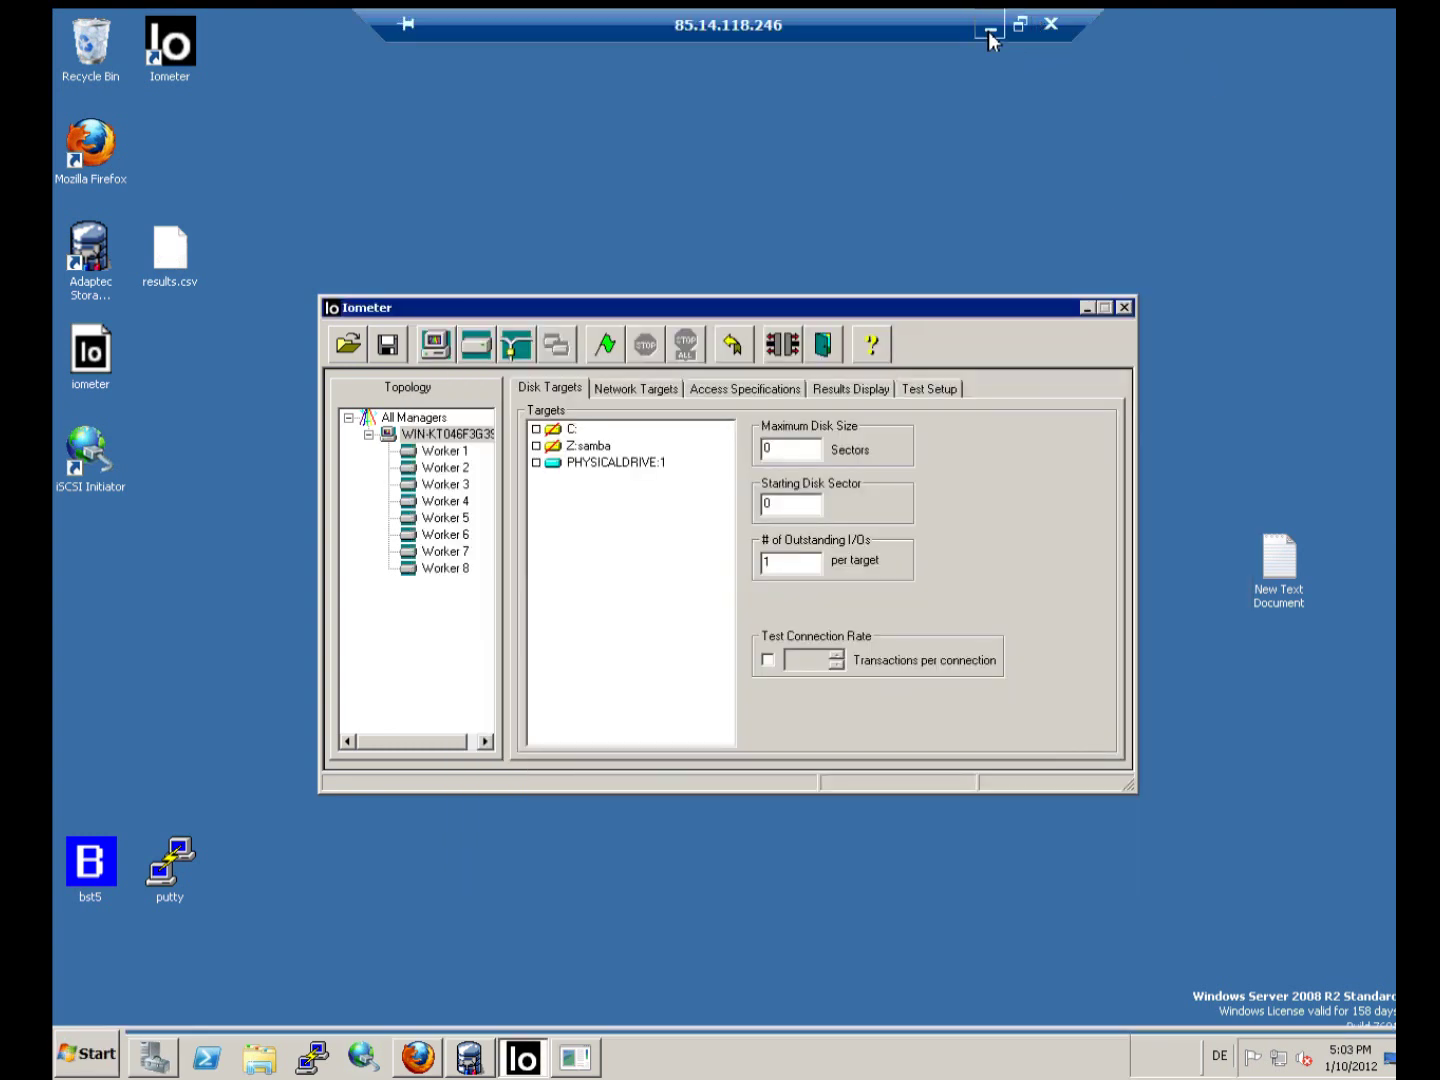
click(989, 32)
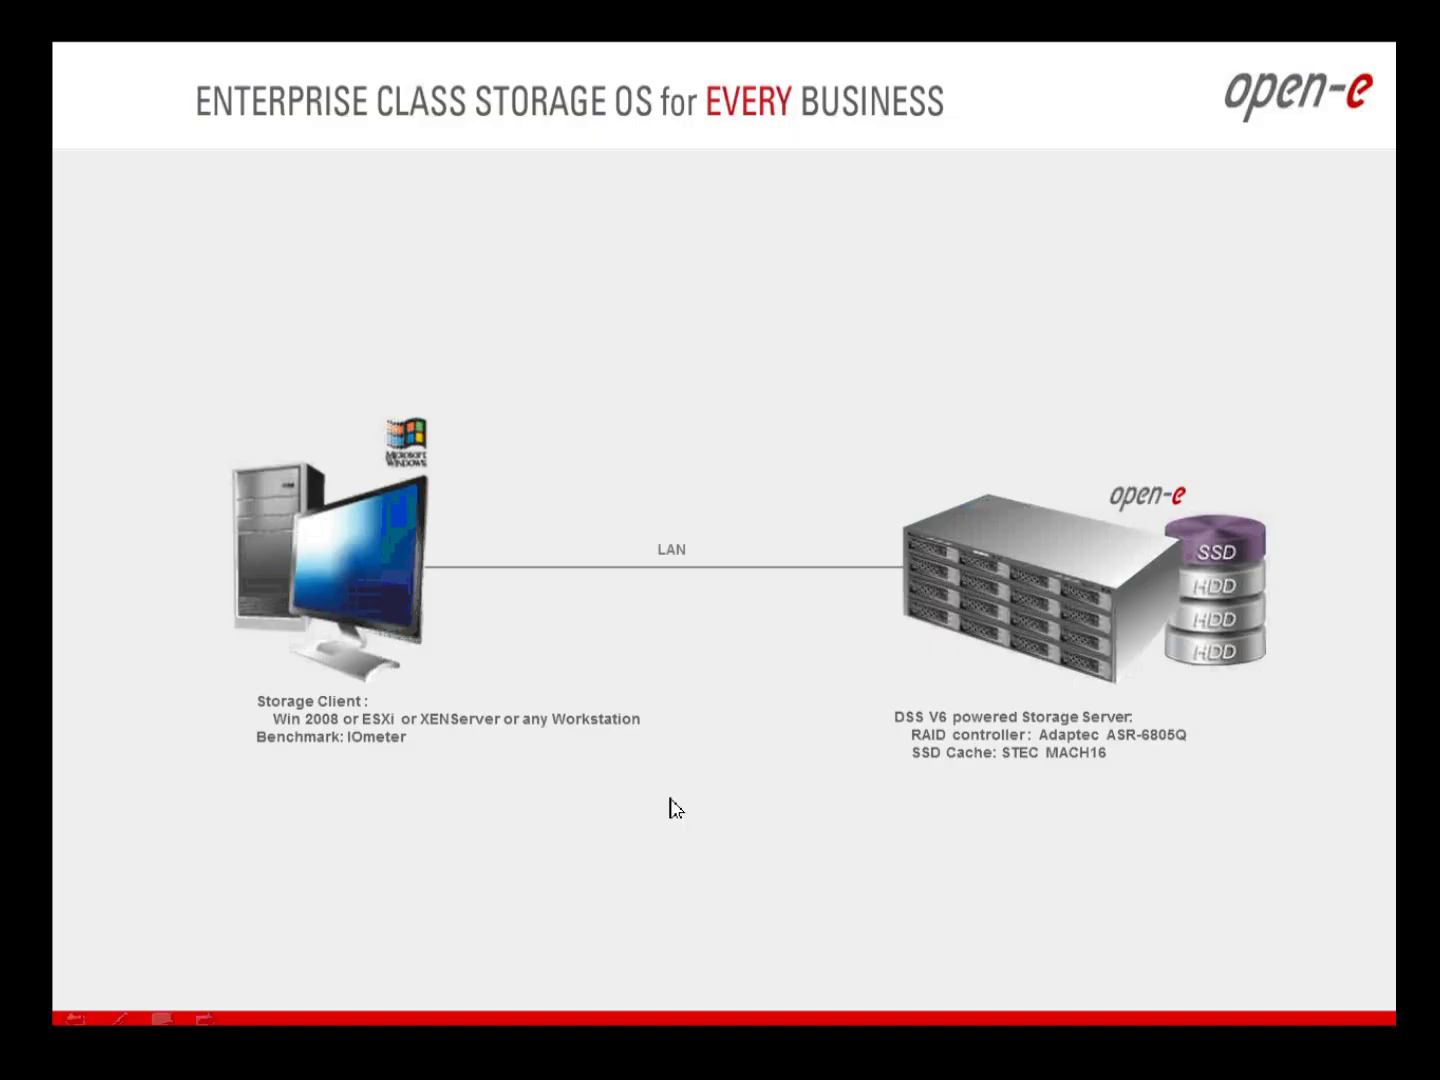
key(Escape)
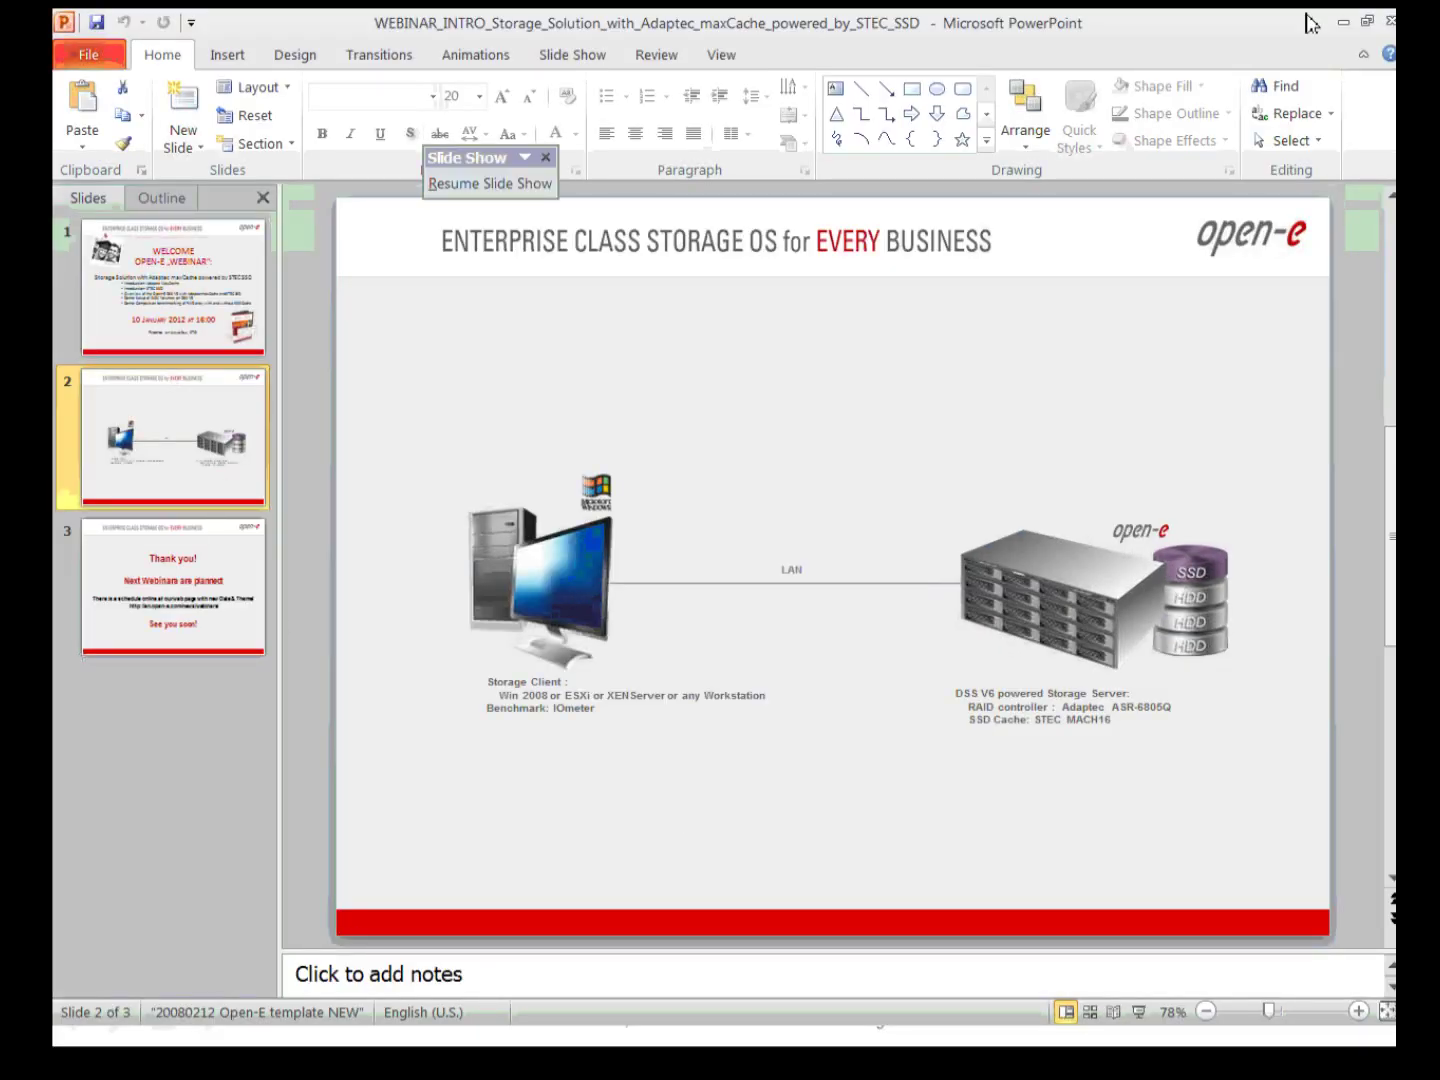
click(1343, 22)
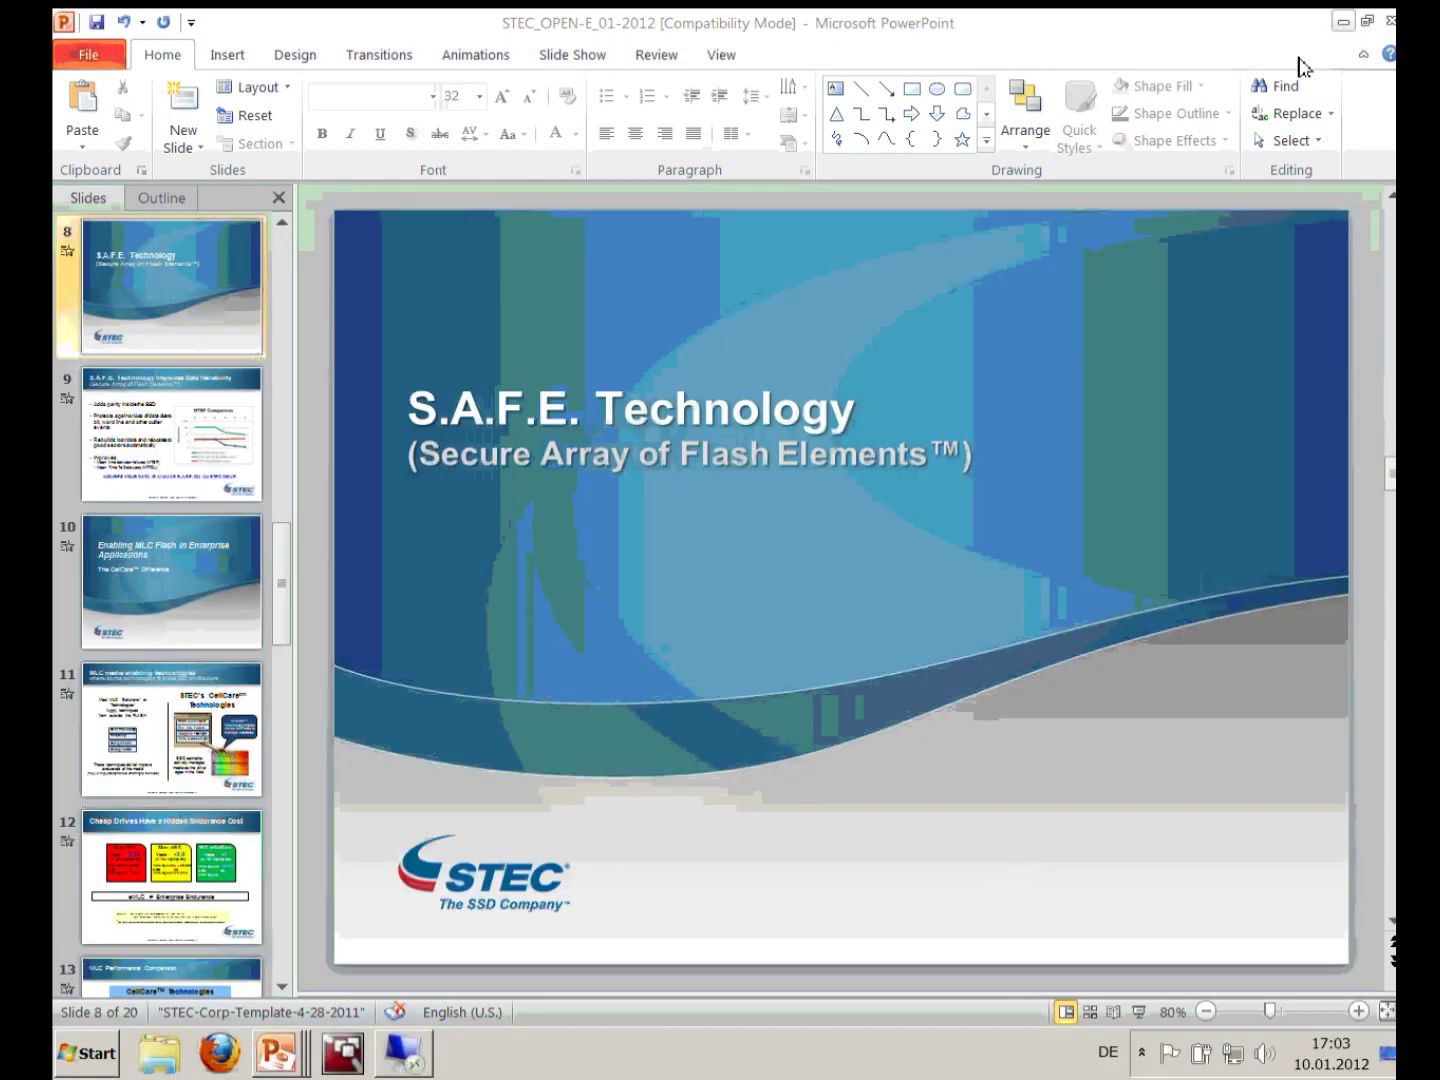
click(1344, 23)
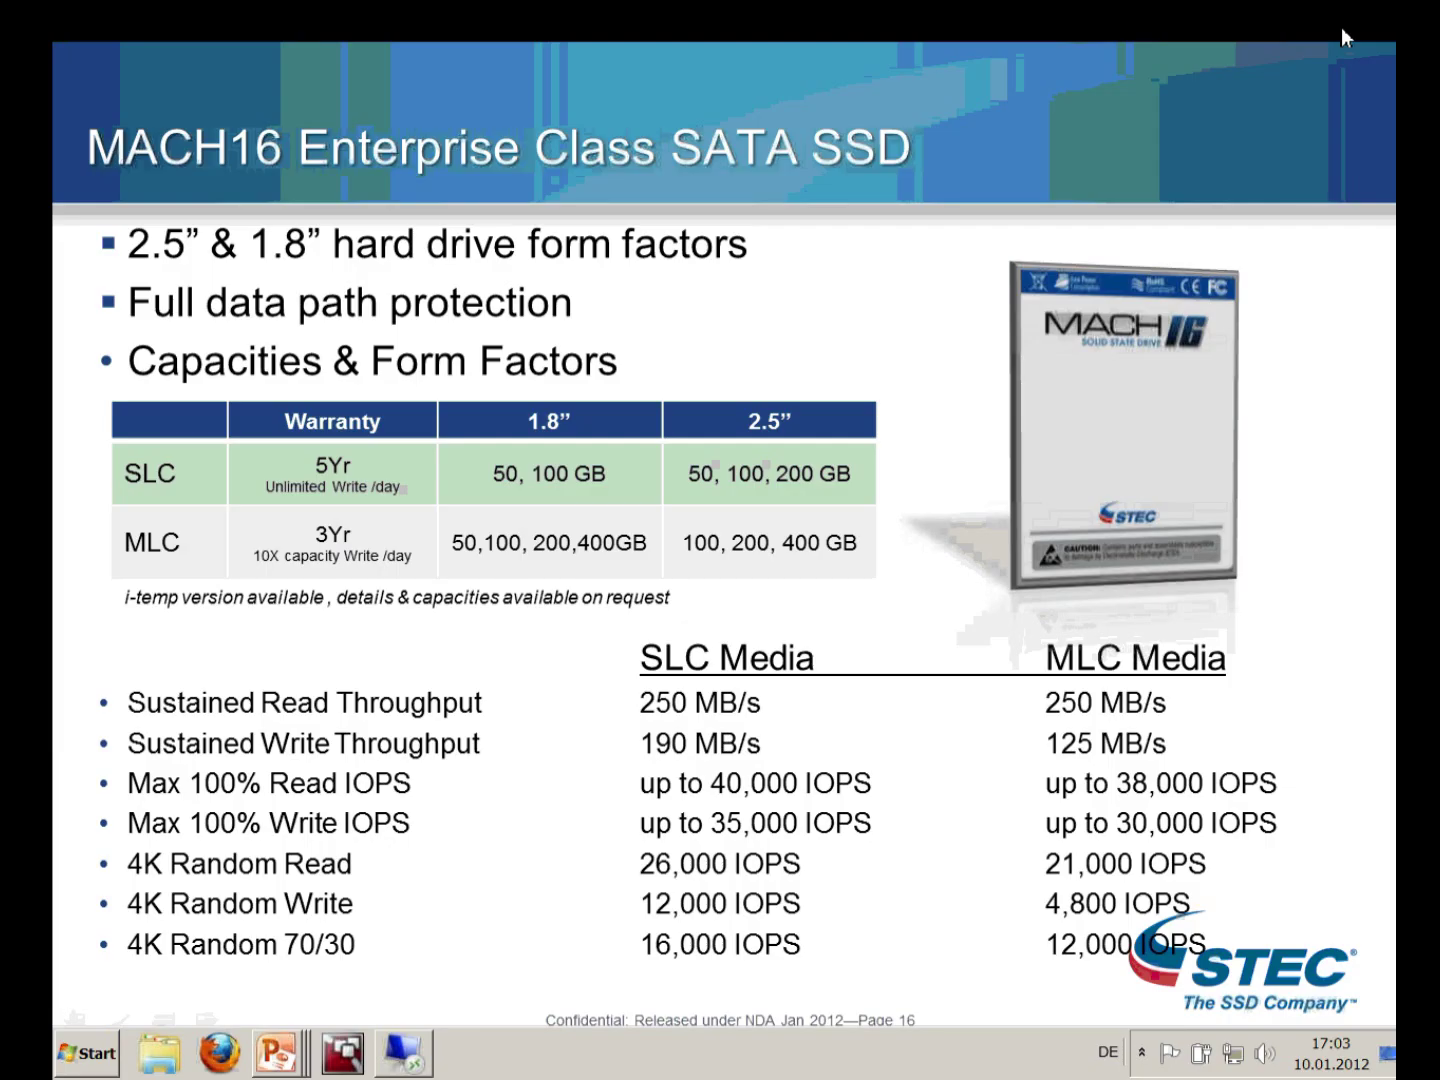
key(alt+Tab)
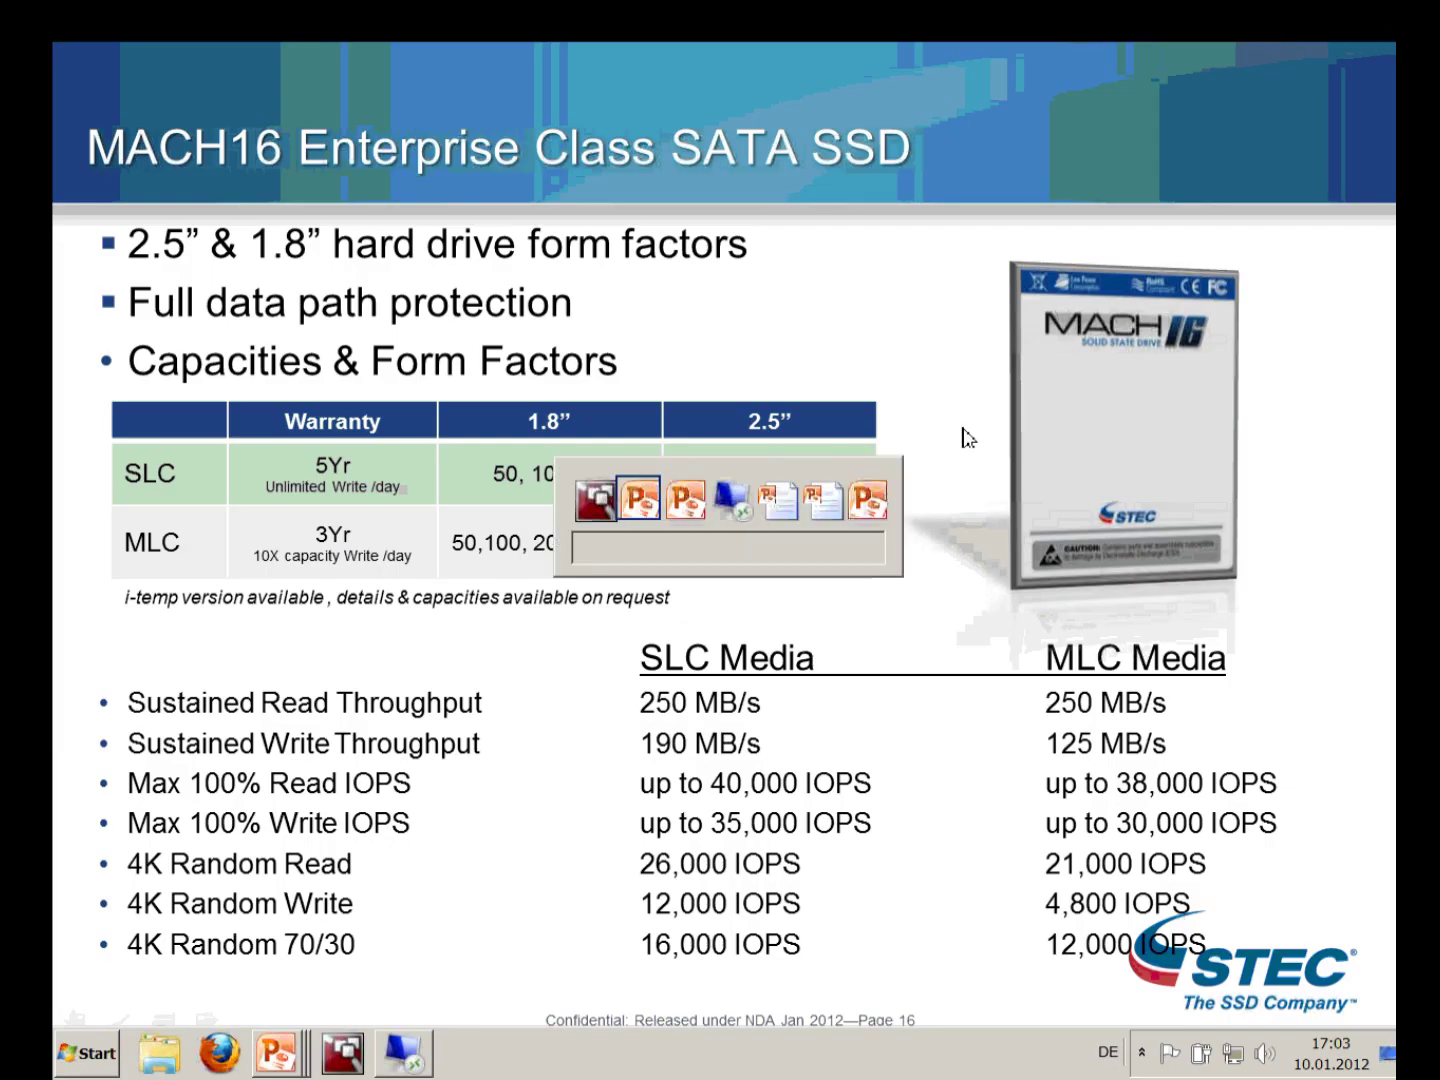
key(Escape)
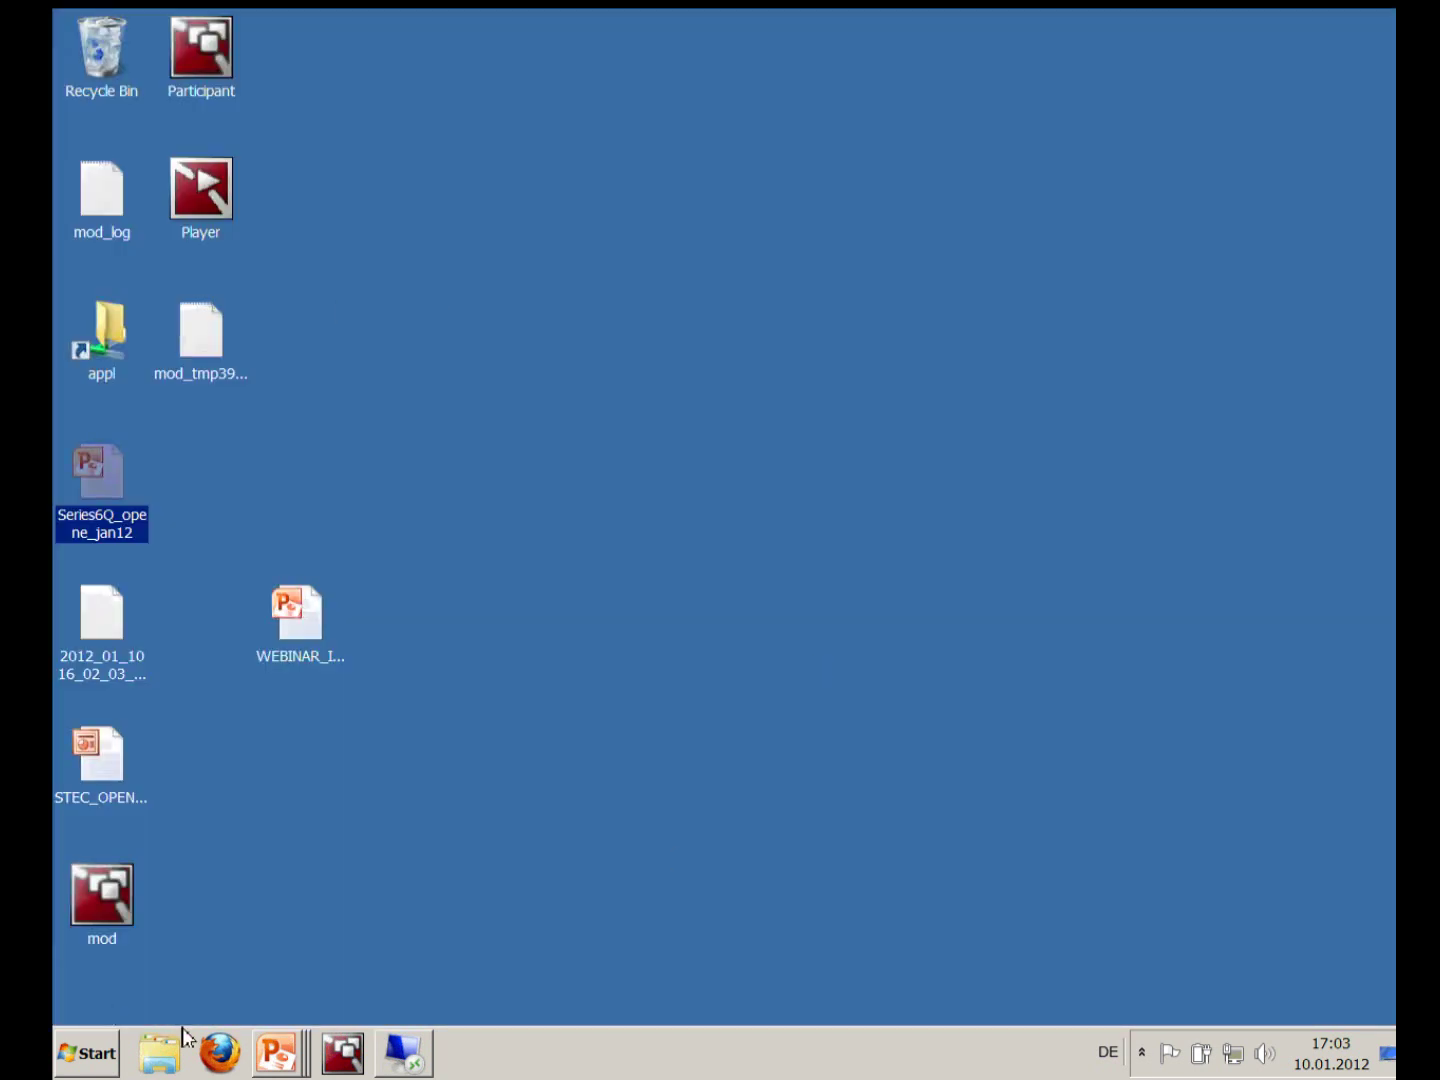
Switch to the local Firefox browser and open the Open-E blog at blog.open-e.com.
click(239, 1030)
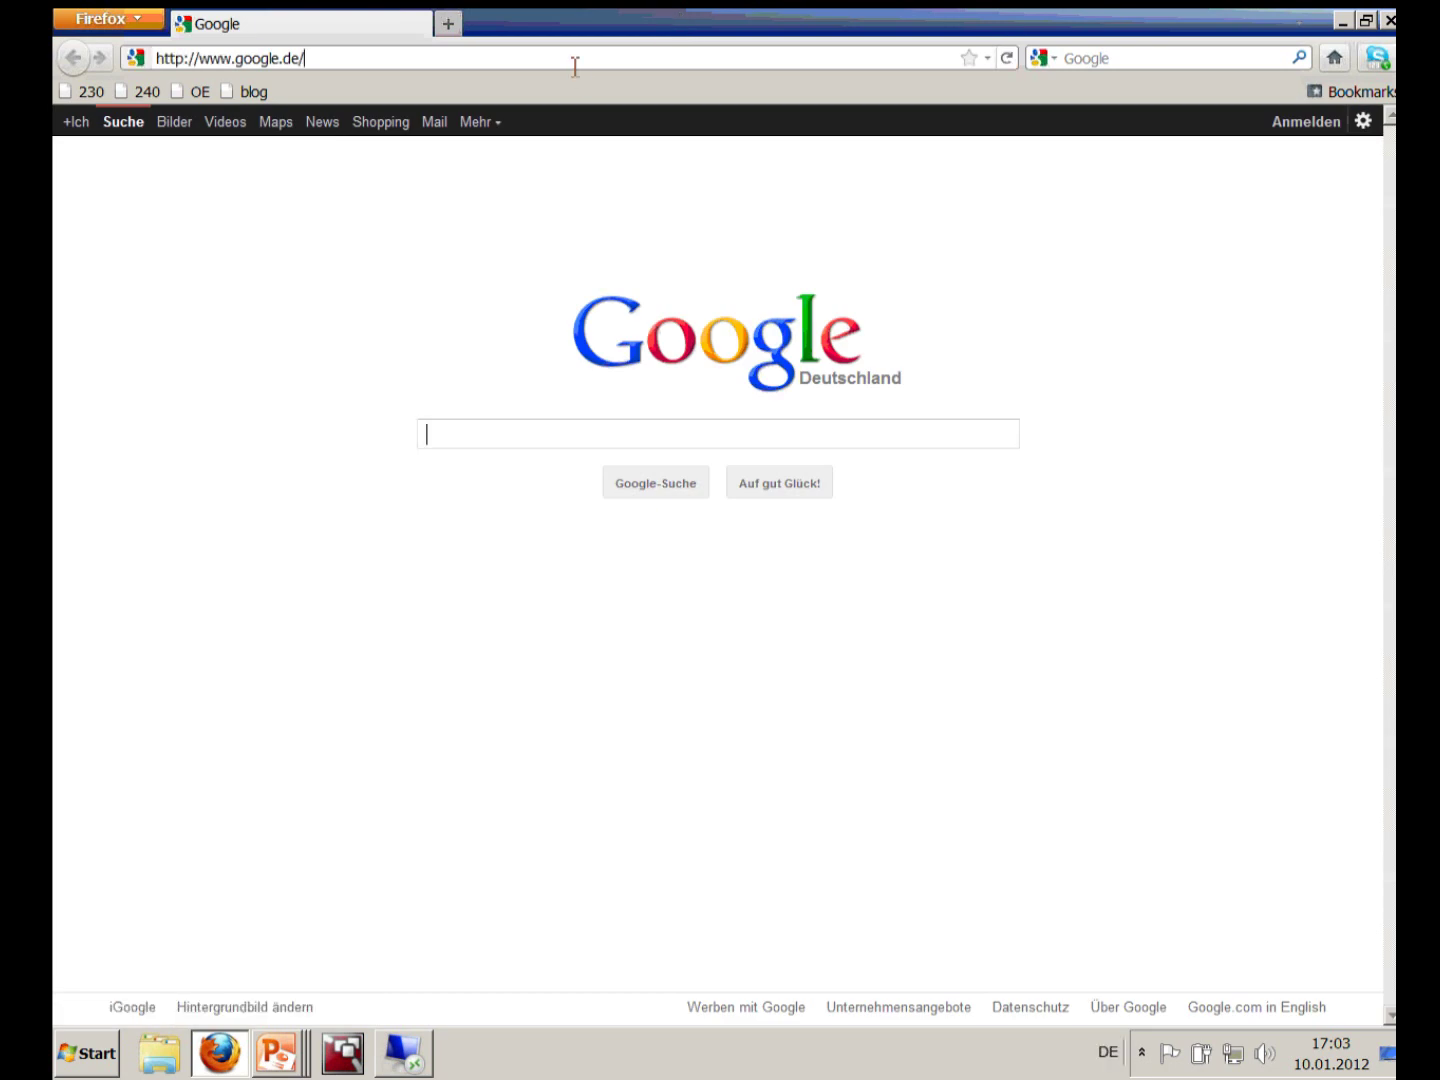
click(575, 57)
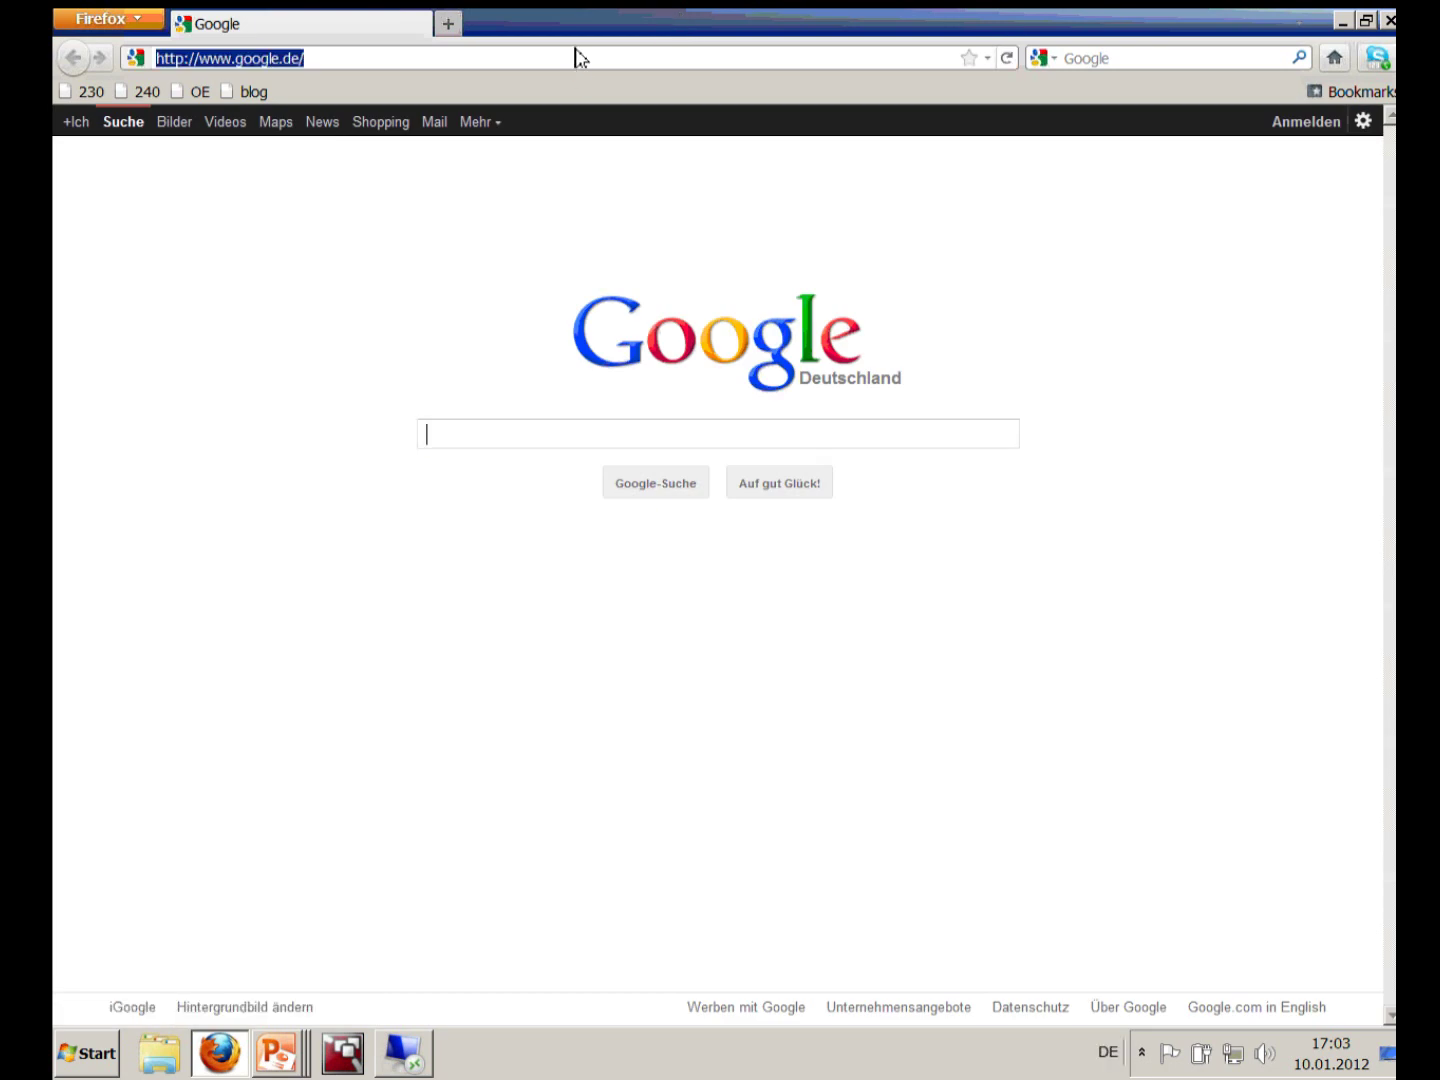
text(blog)
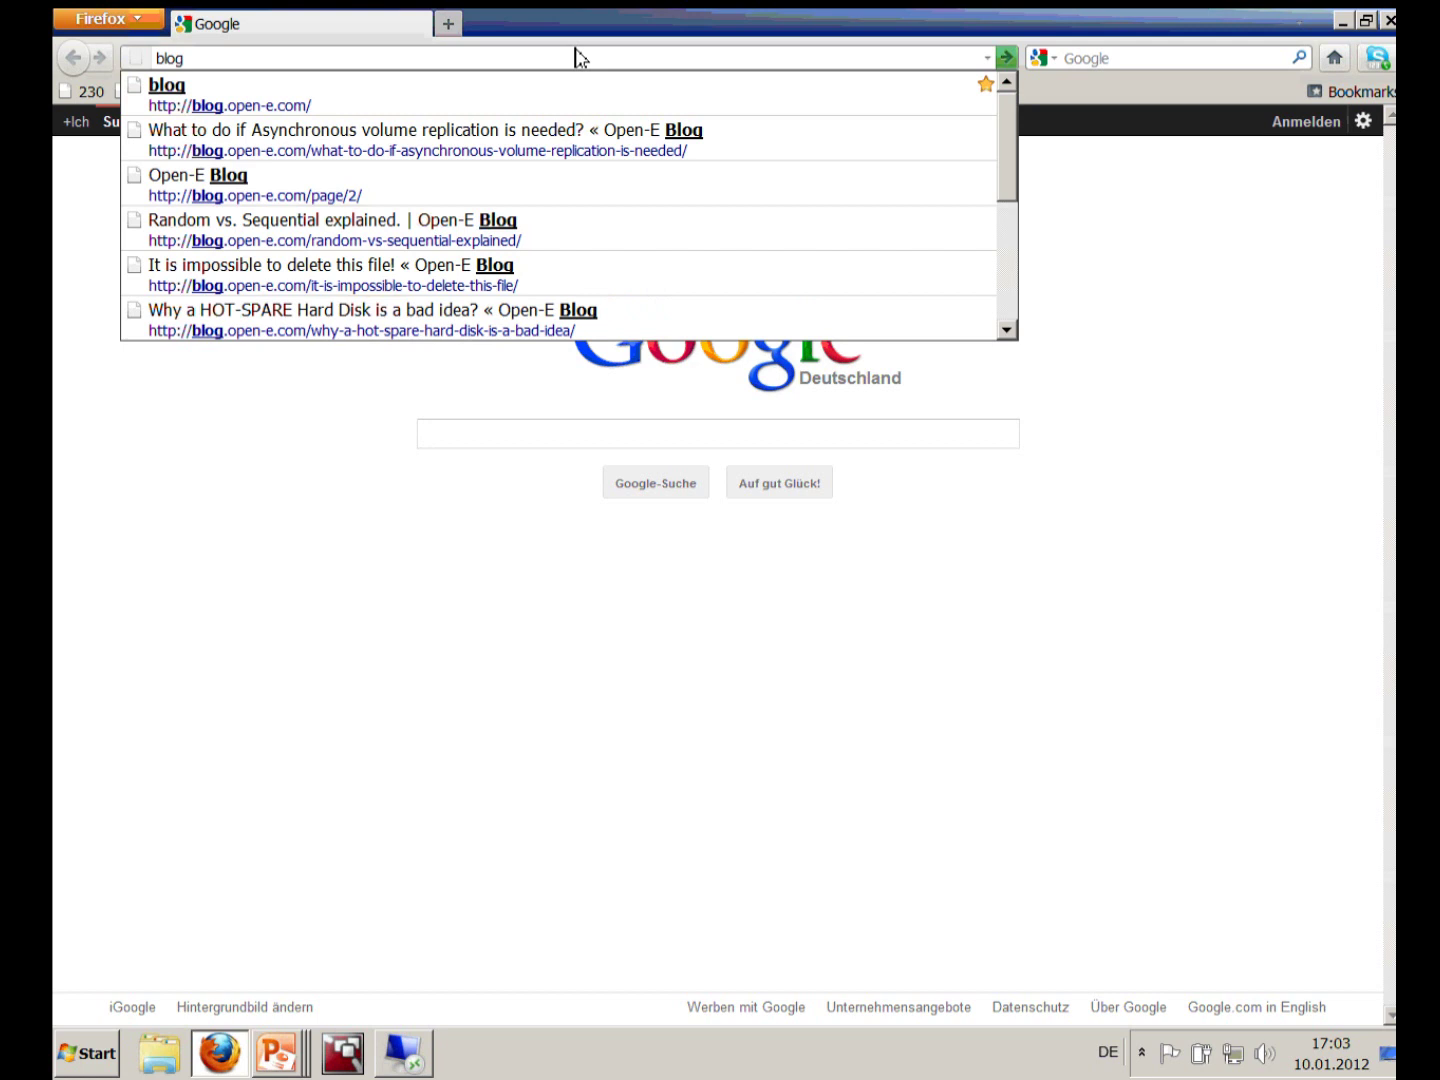
key(Down)
key(Return)
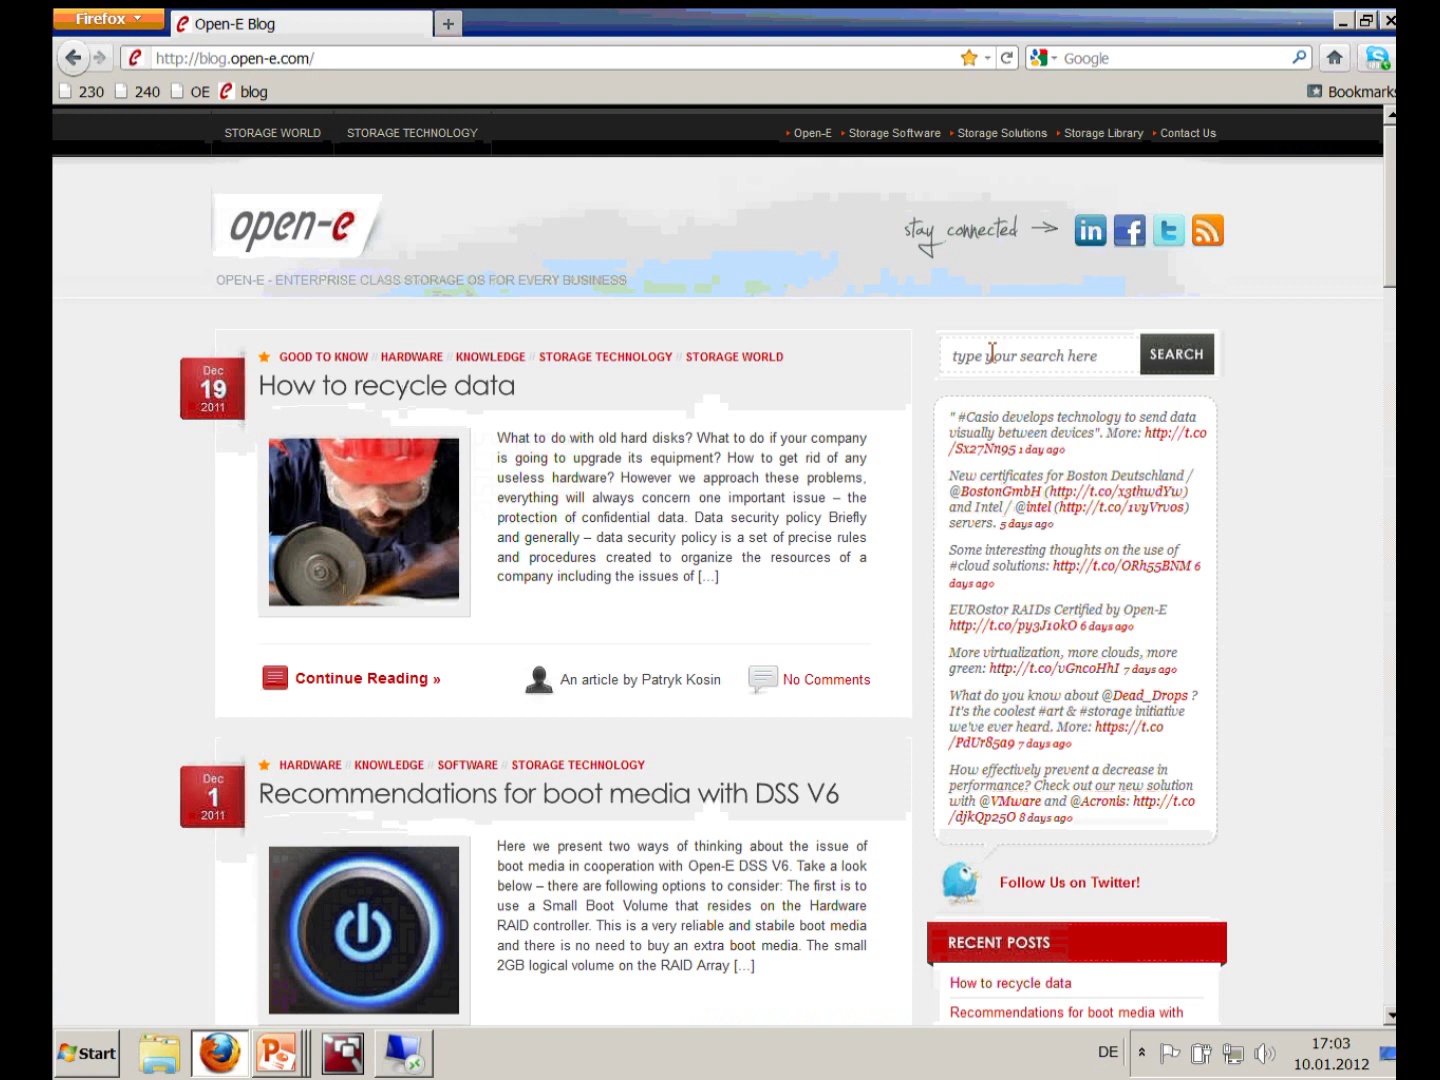
Search the Open-E blog for iometer and open the article "A Few practical tips about IOmeter".
click(1016, 355)
text(iometer)
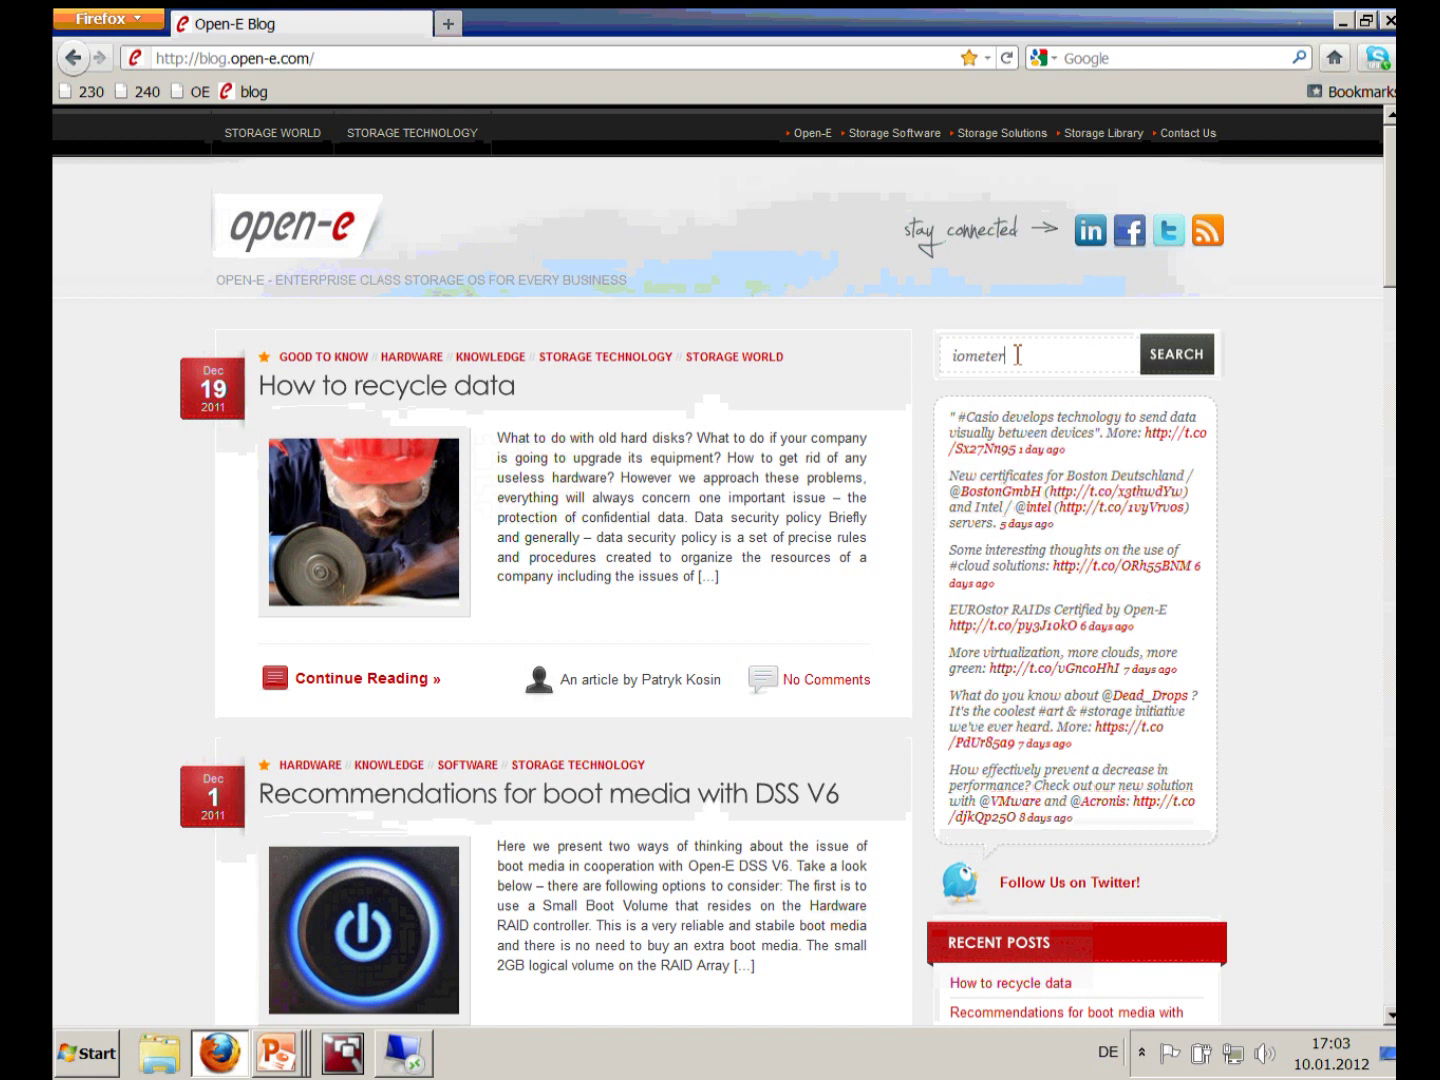
key(Return)
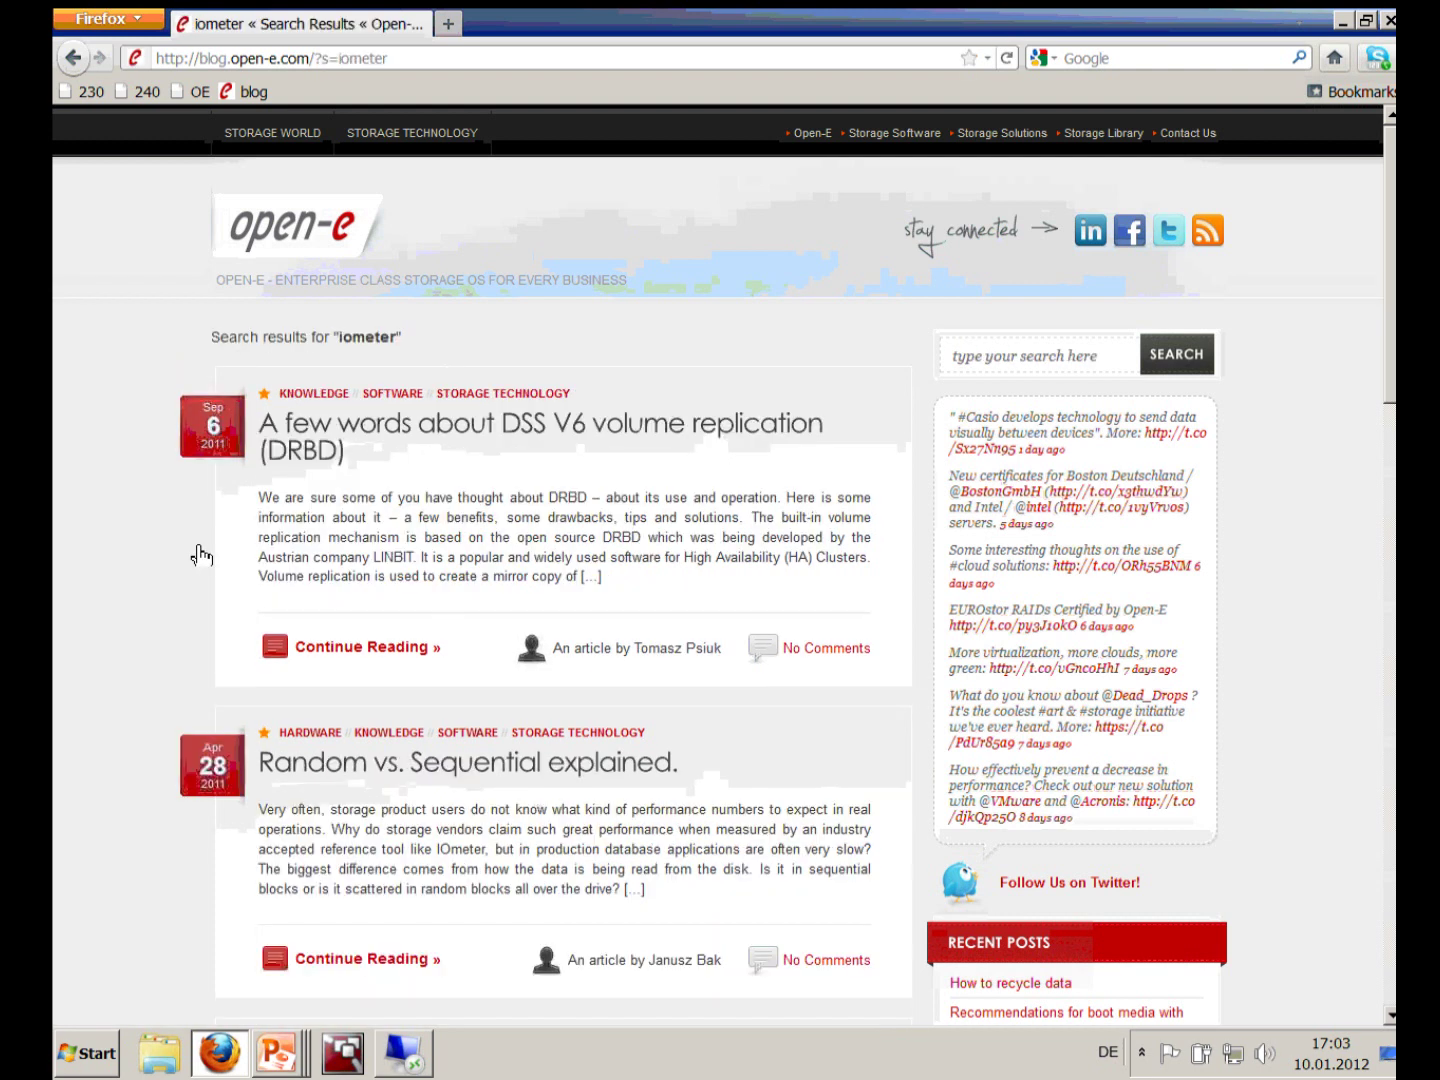
scroll(170, 588, down, 3)
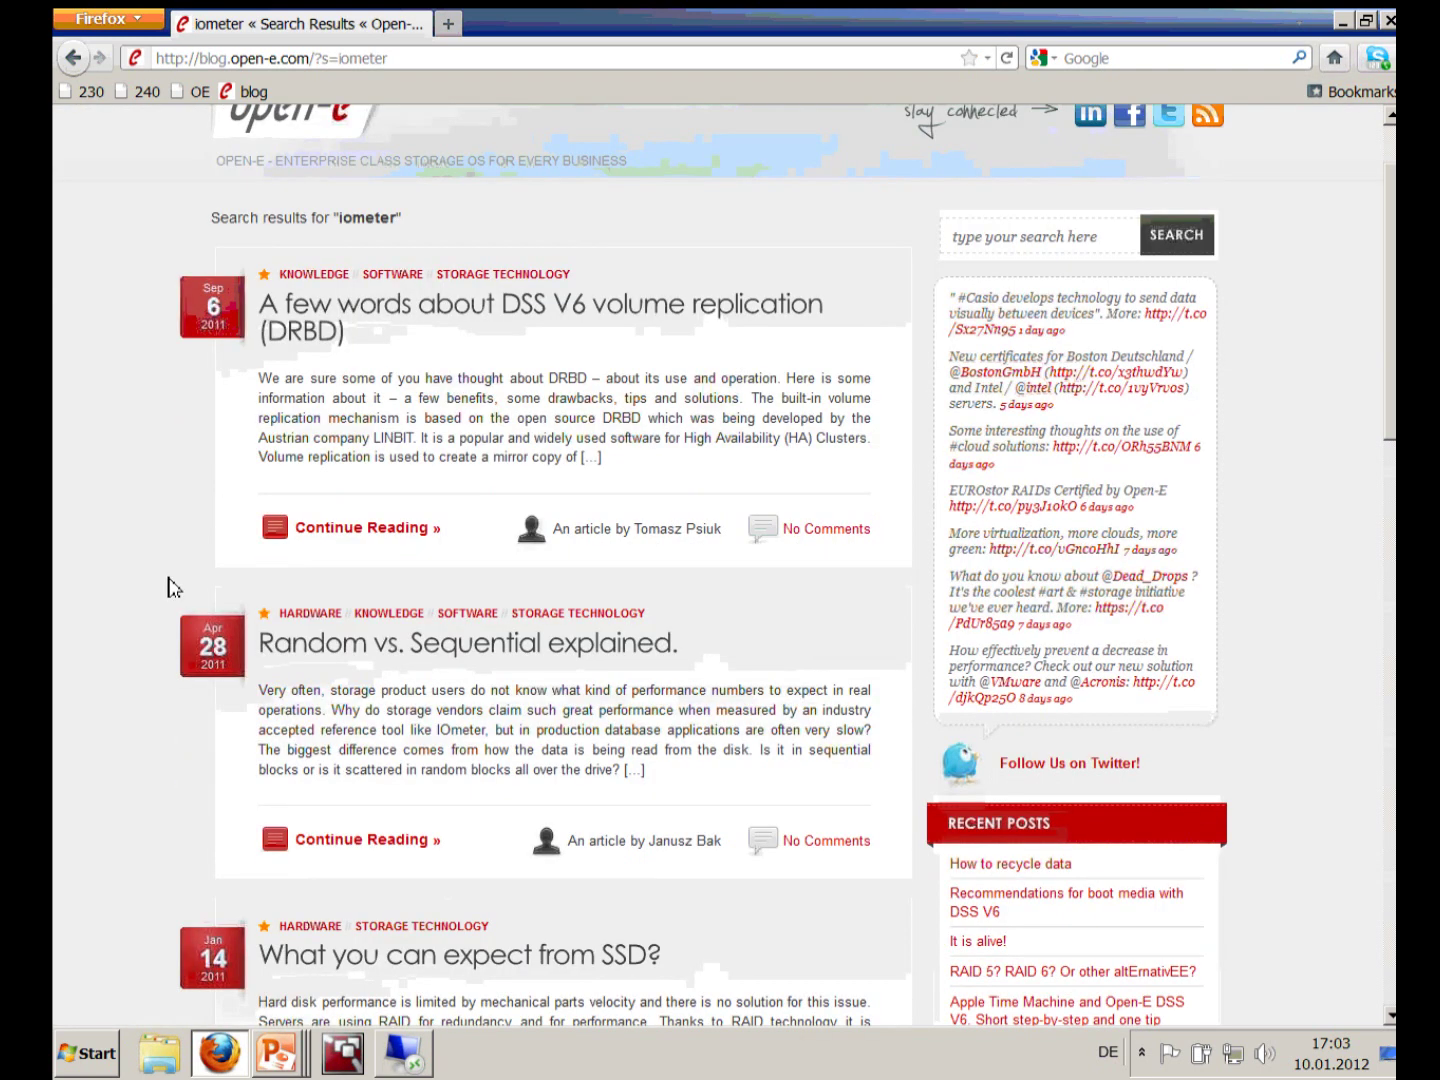
scroll(170, 587, down, 6)
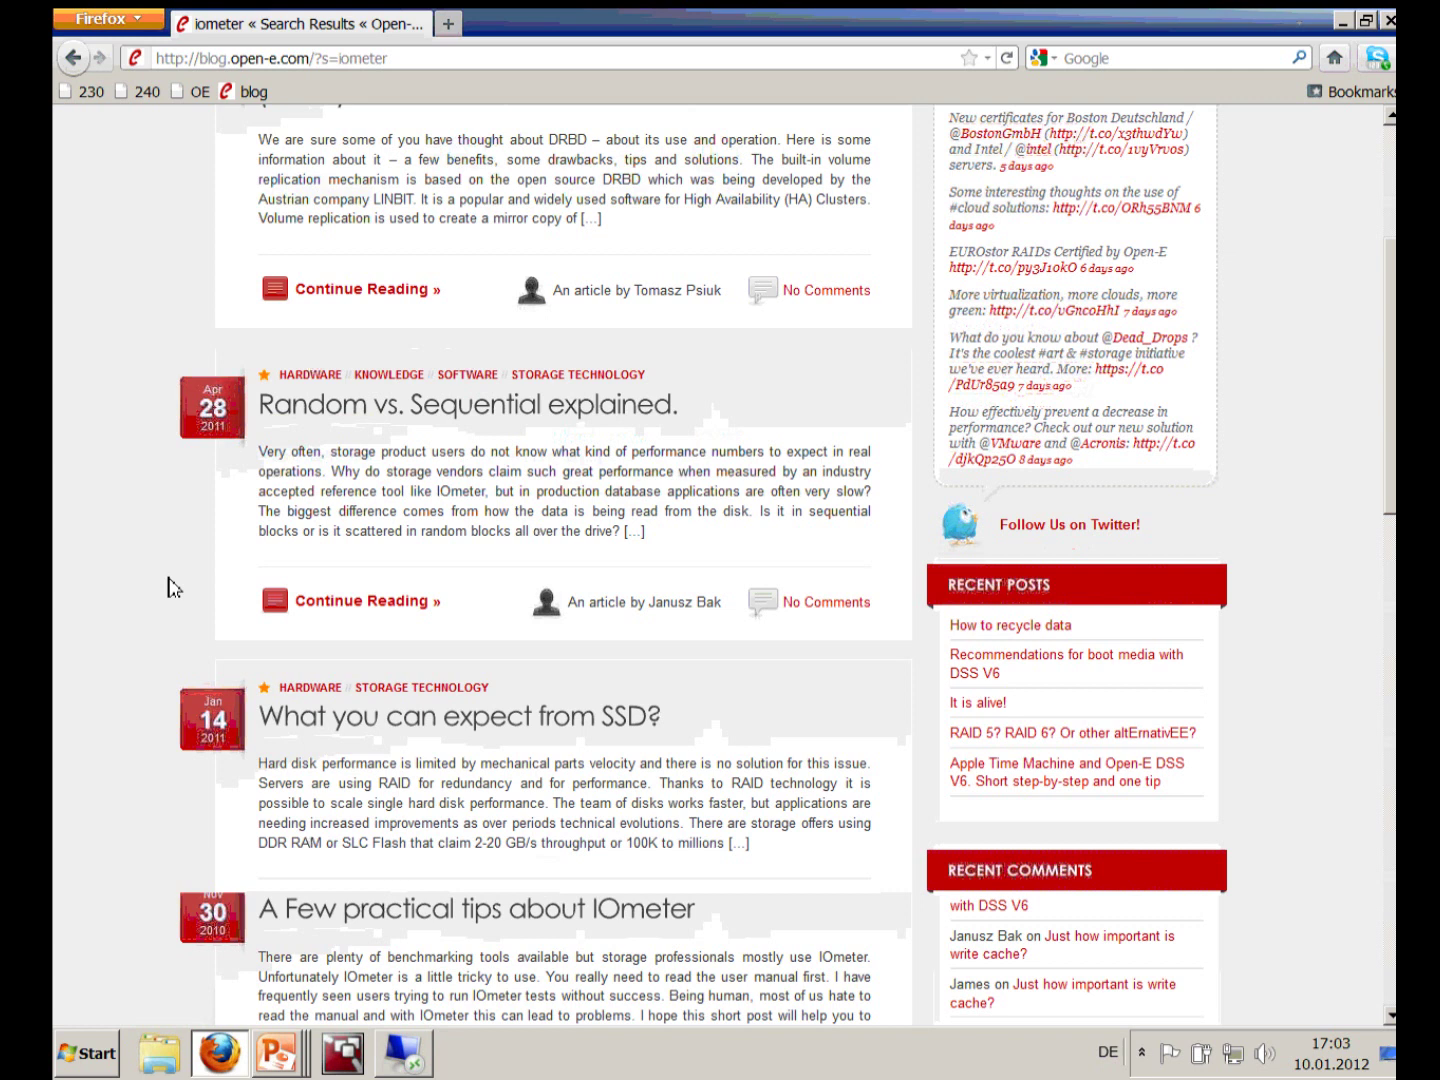
scroll(169, 587, down, 6)
scroll(170, 587, down, 6)
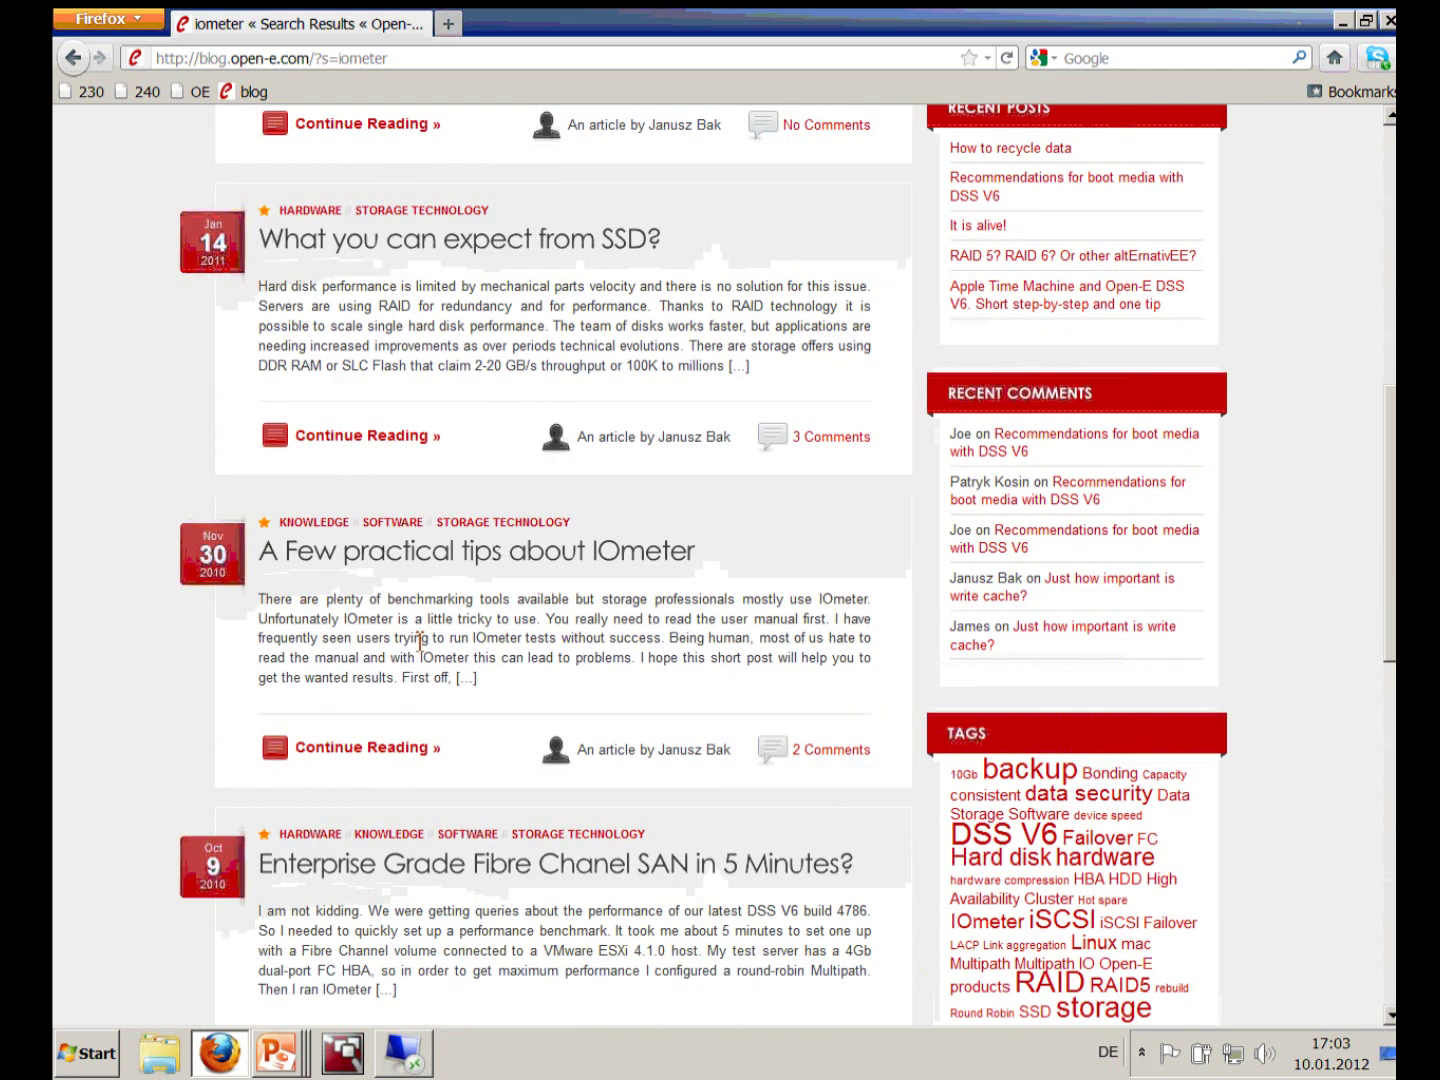
click(481, 551)
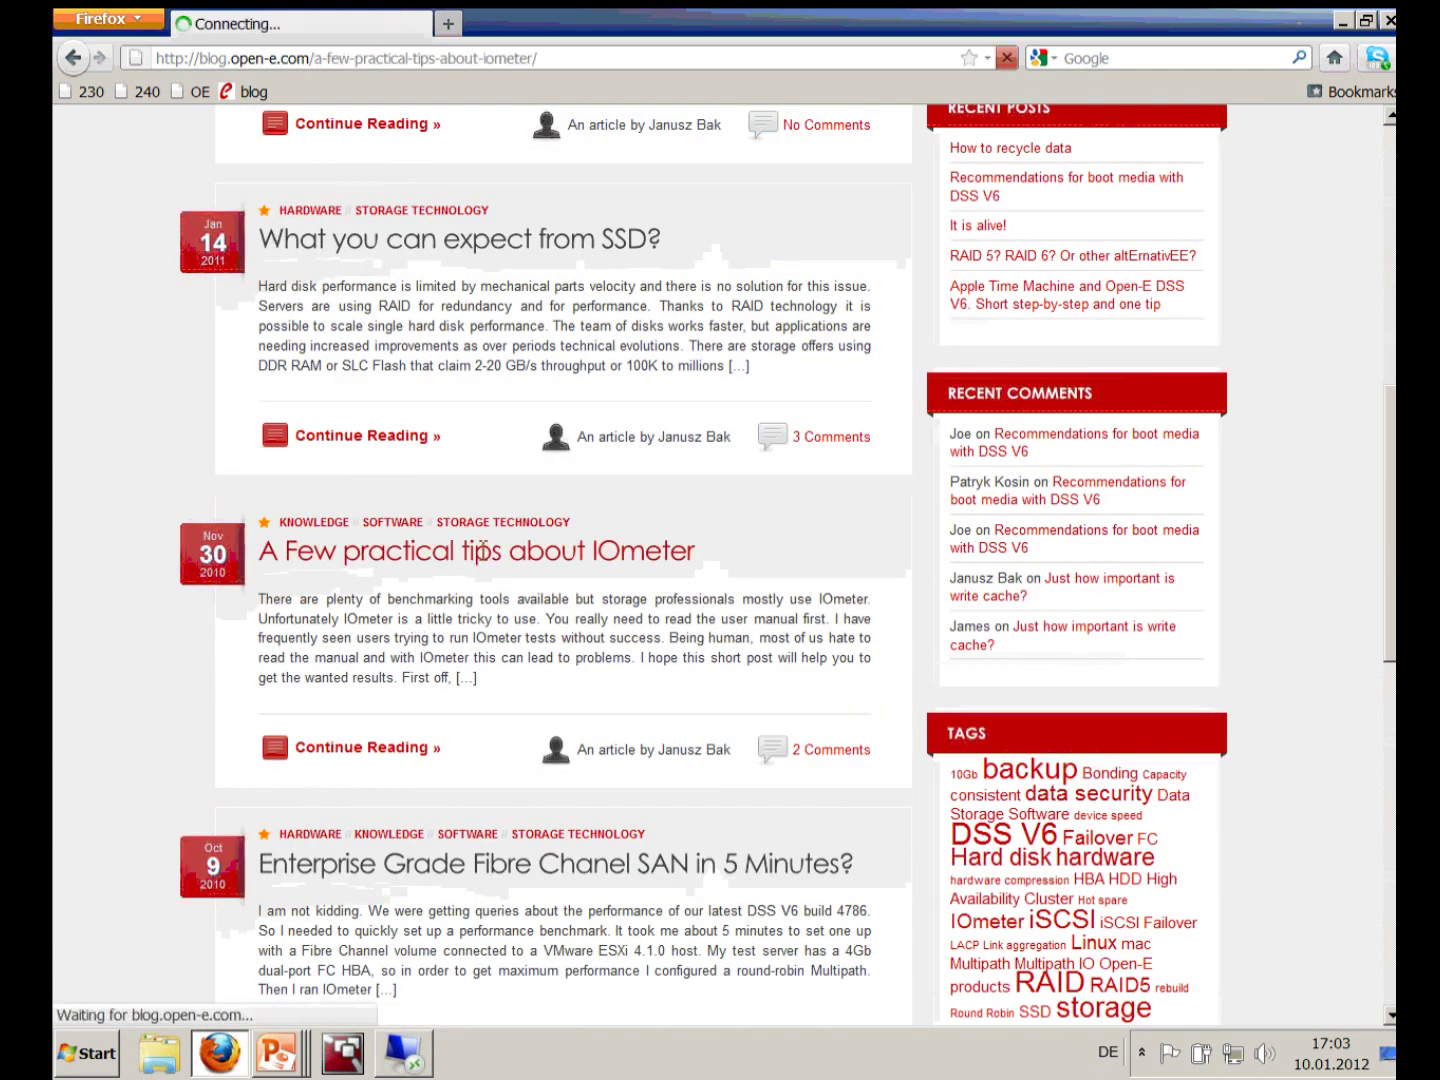
Read the article's advice on formatted disks and highlight the test file name iobw.tst.
scroll(483, 548, down, 3)
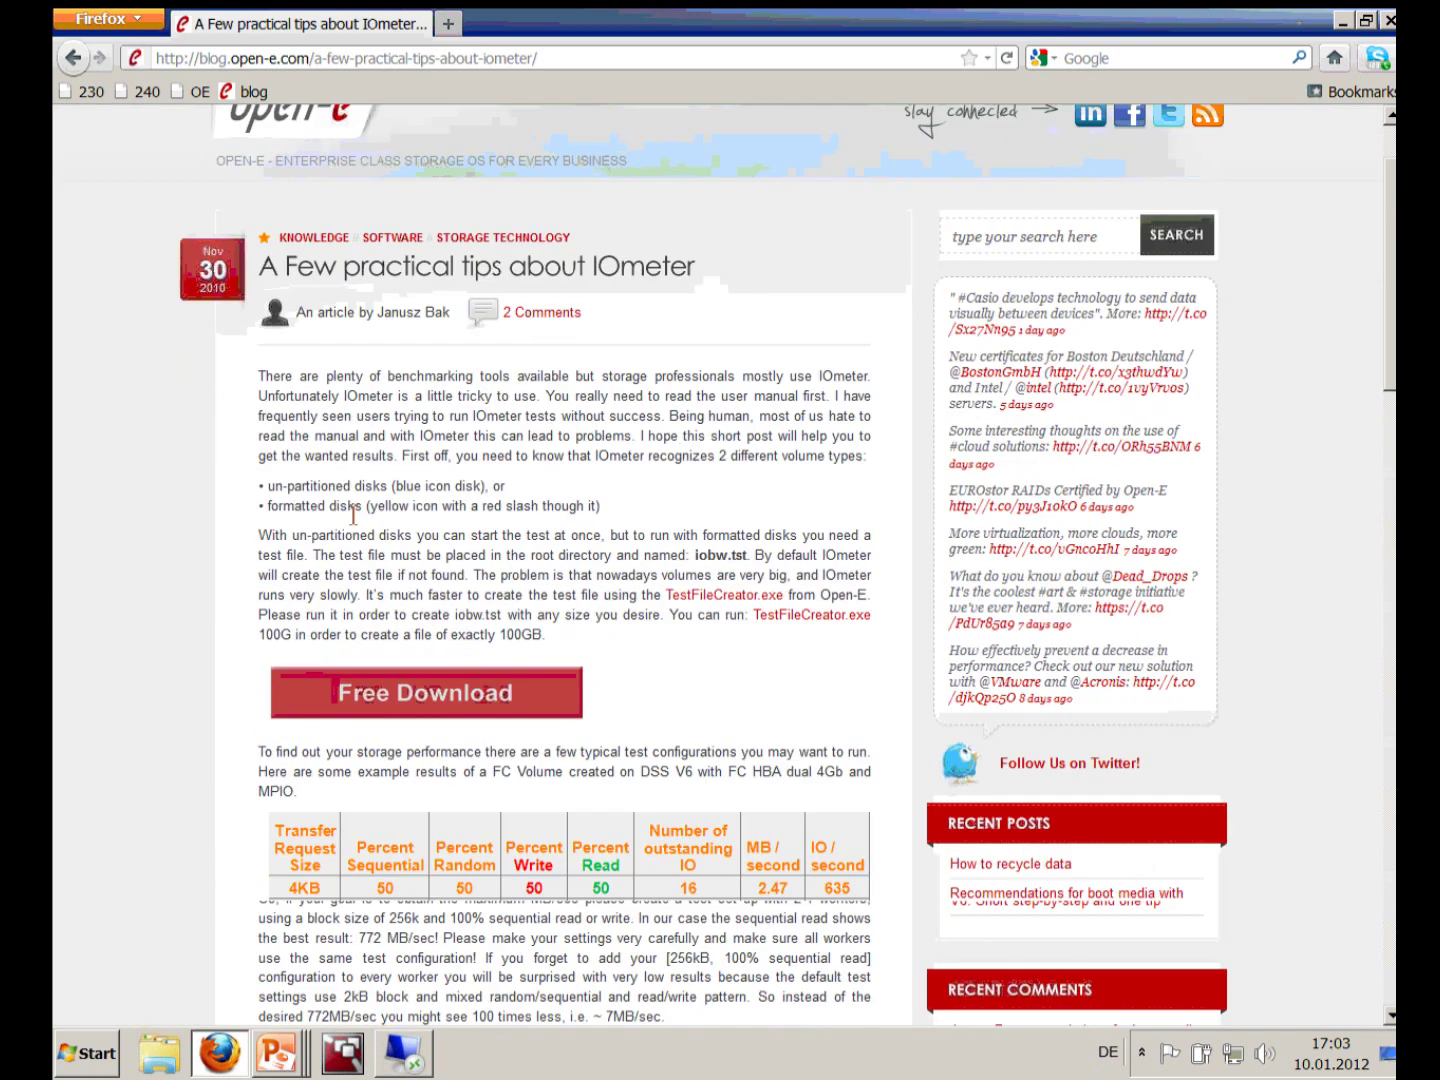
scroll(353, 514, down, 3)
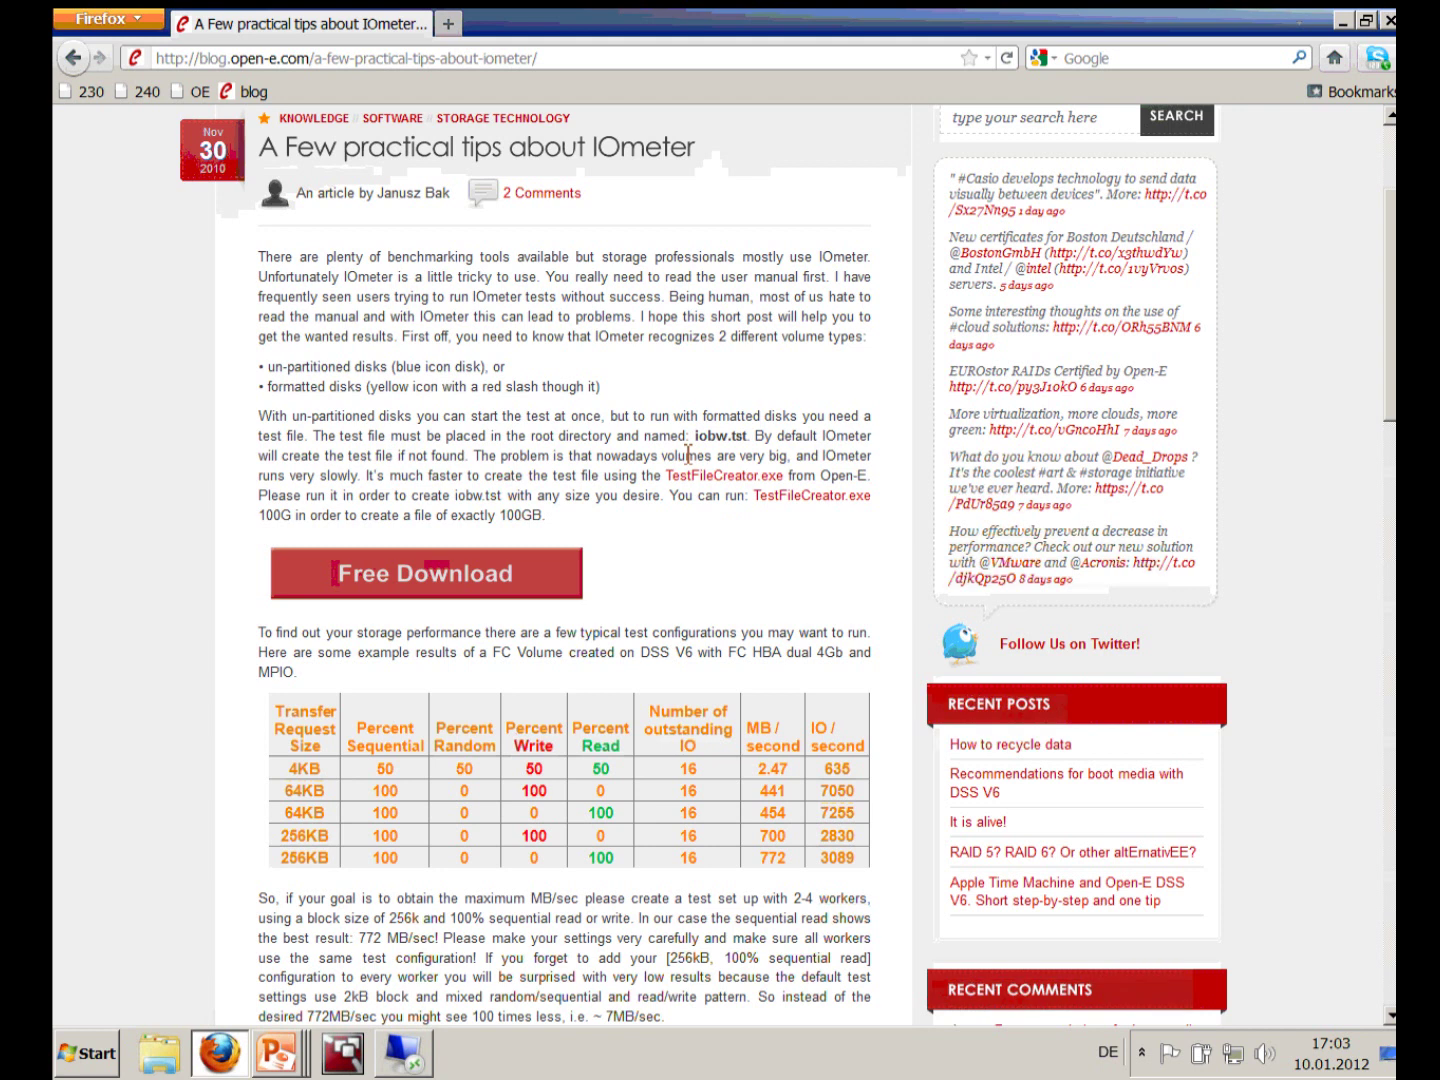
drag(695, 436, 750, 437)
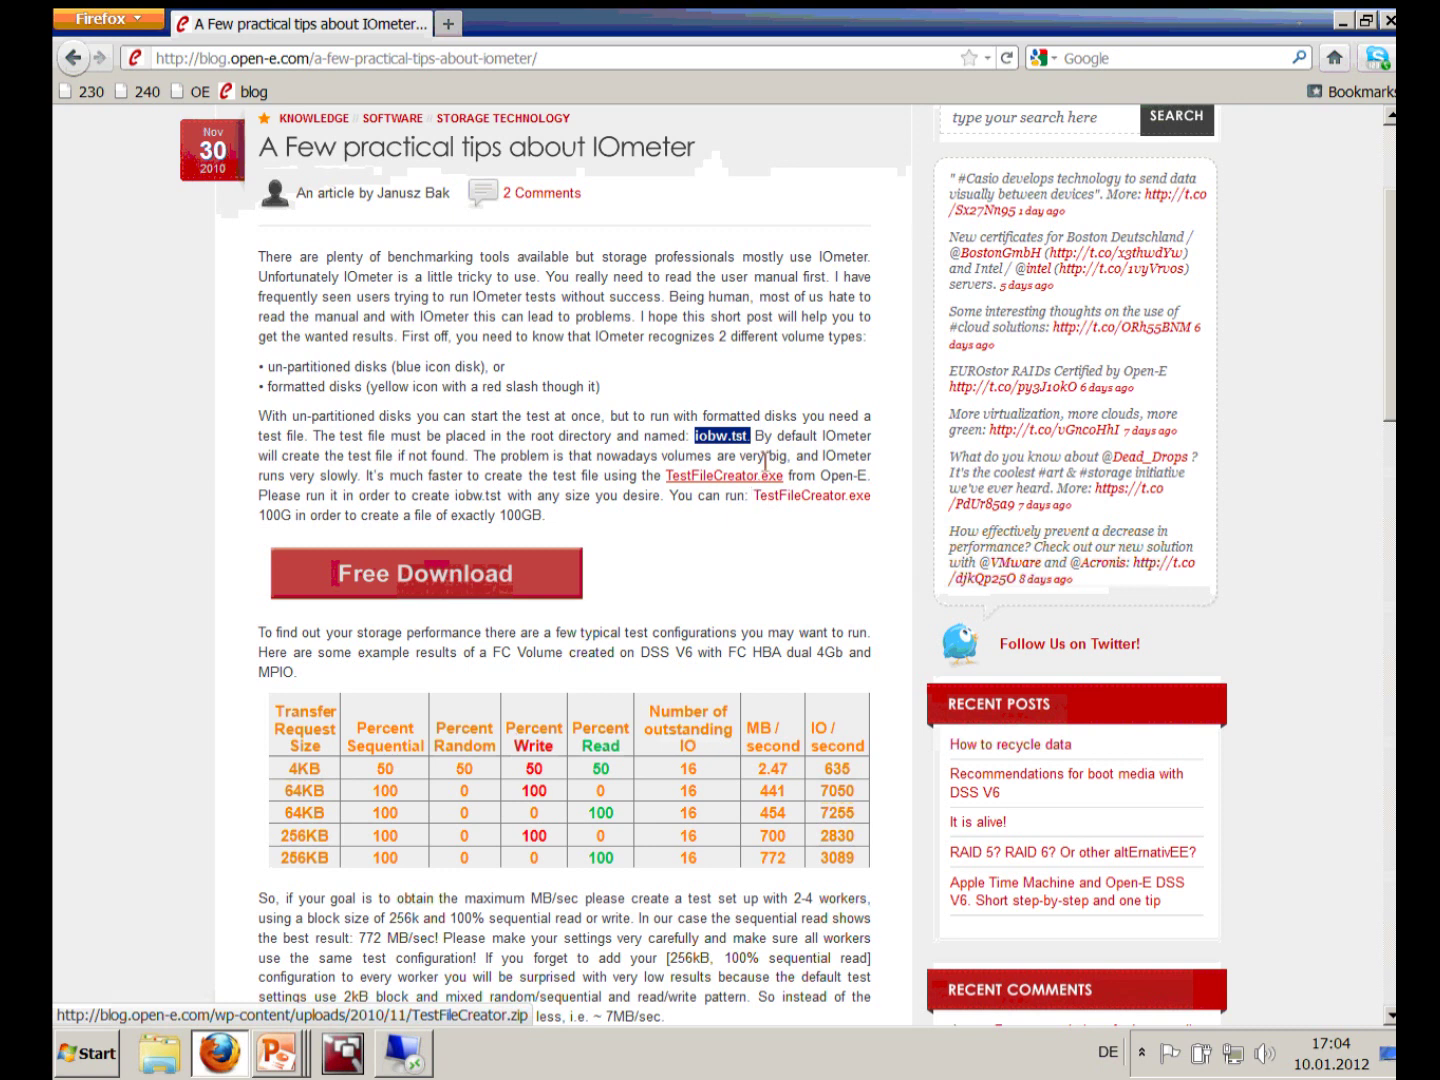
Switch from the blog to the remote desktop session with Iometer.
key(alt+Tab)
key(alt+Tab)
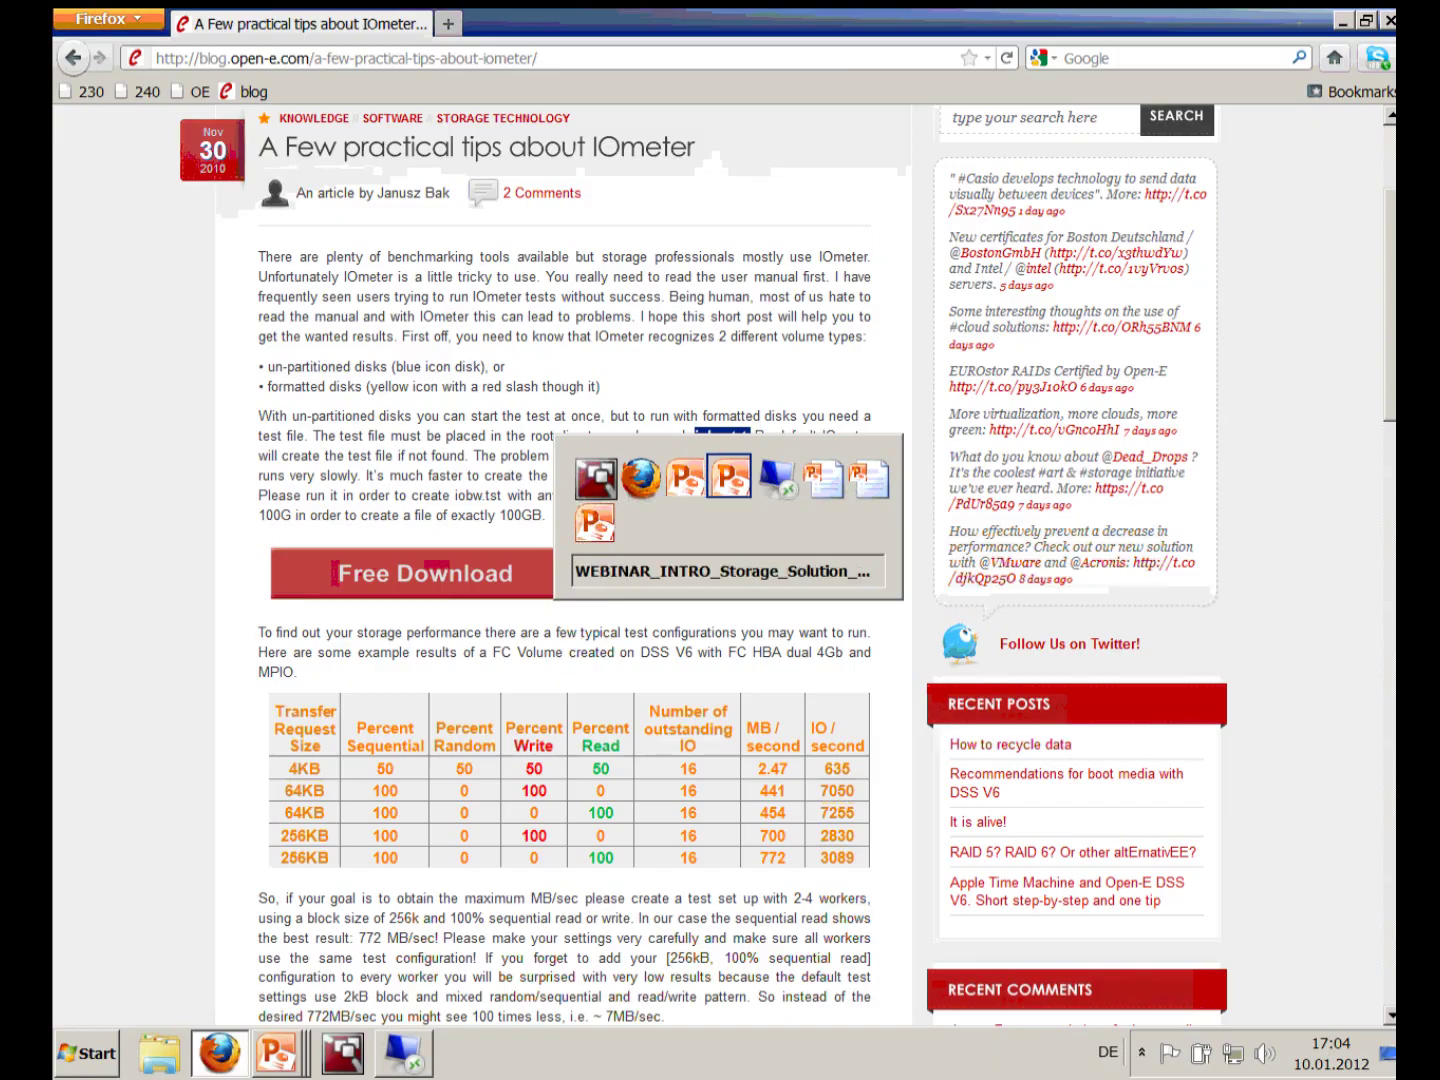
key(alt+Tab)
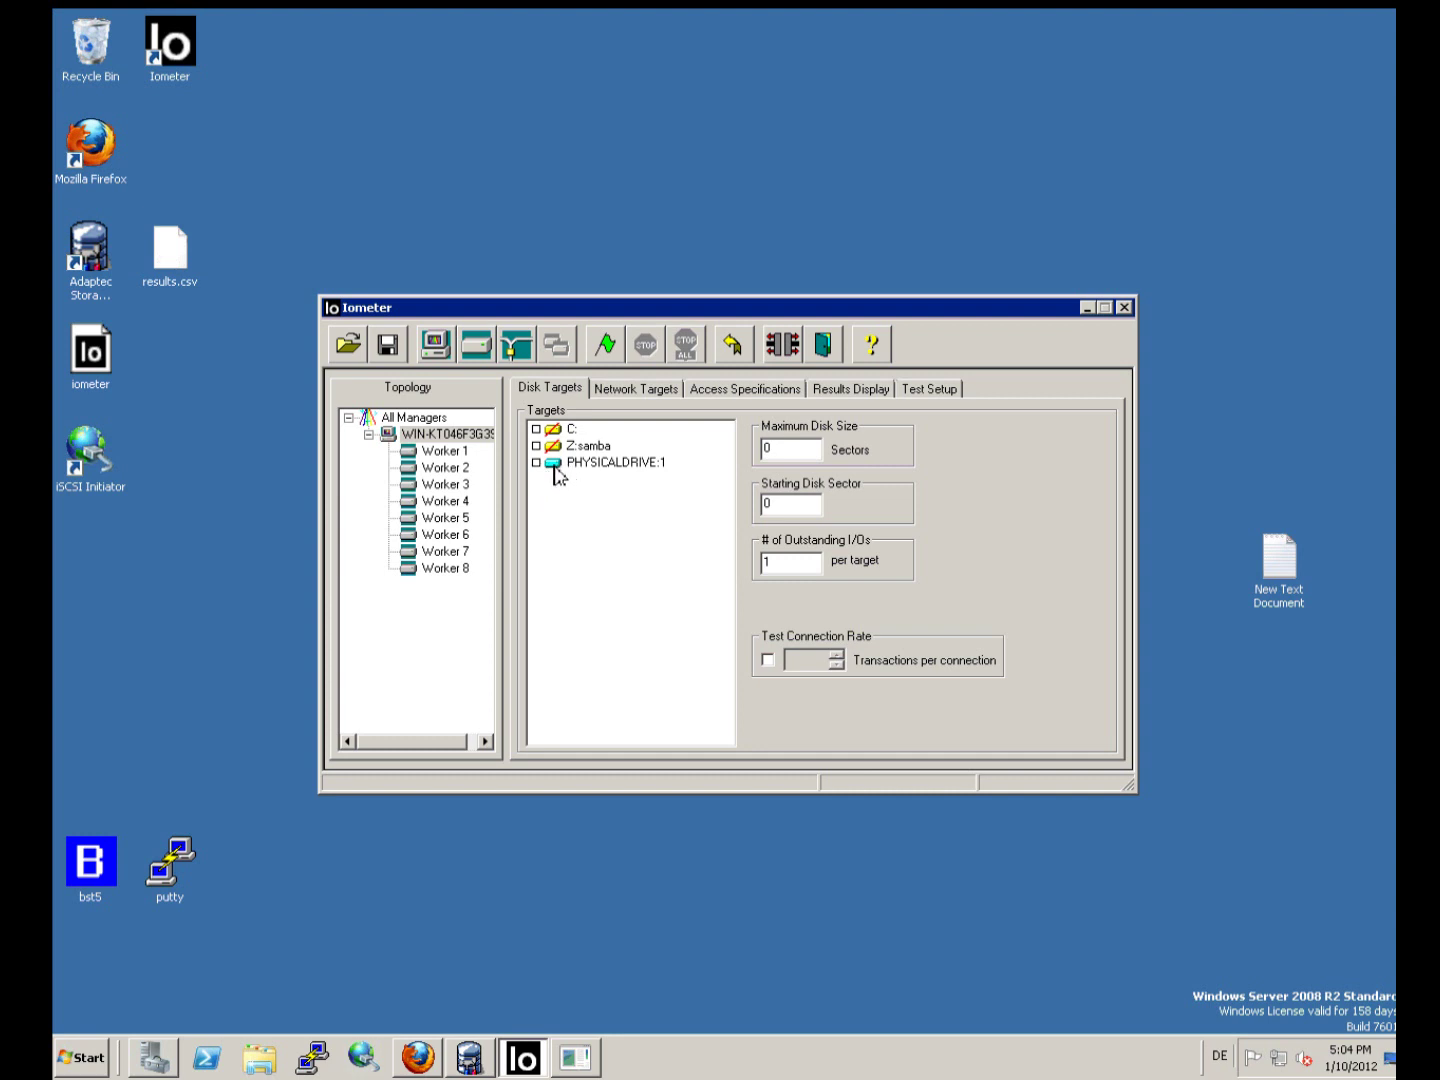
Select PHYSICALDRIVE:1 as the disk target at manager level, and check the target selection of Workers 1 and 3.
click(540, 467)
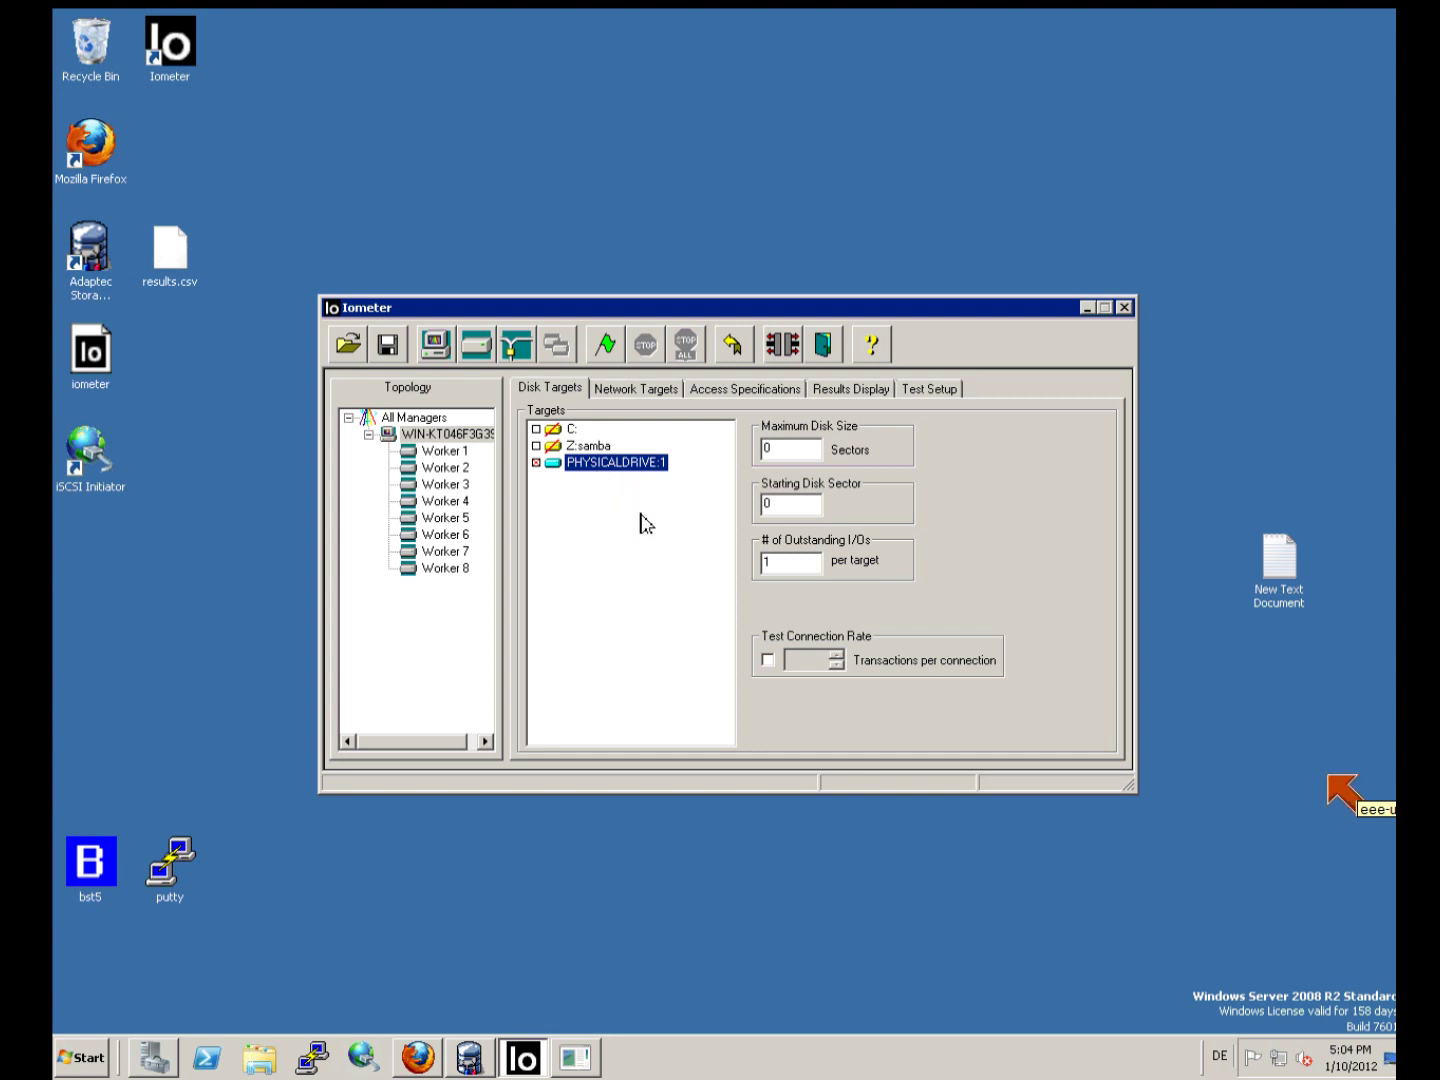
click(535, 462)
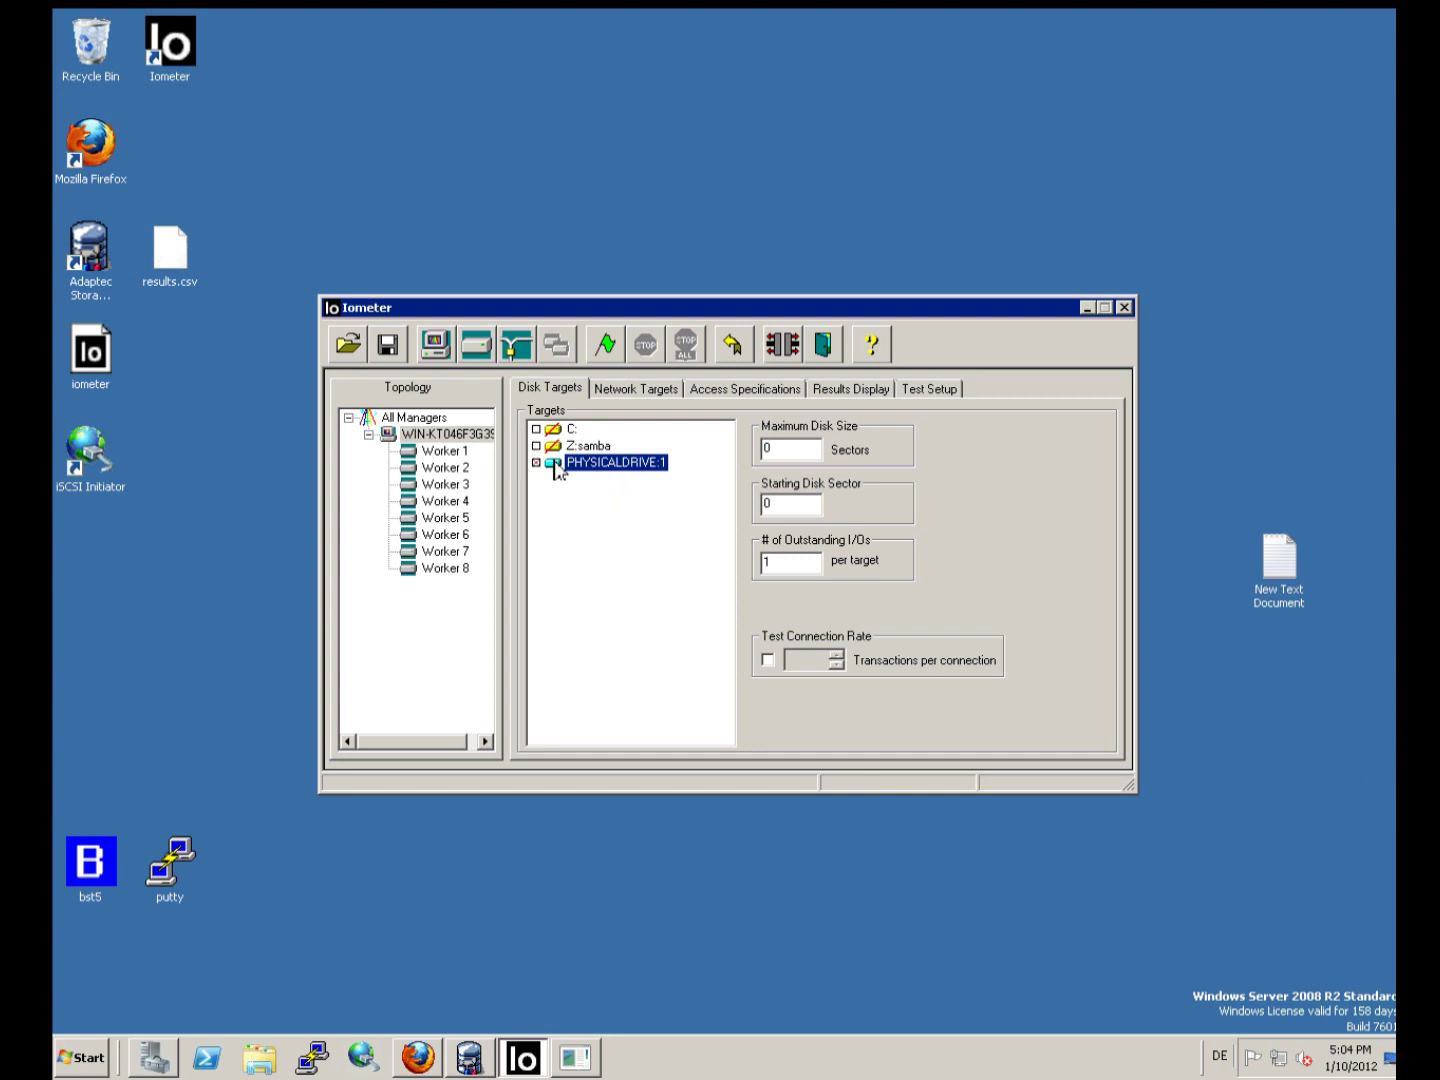
click(451, 452)
click(448, 484)
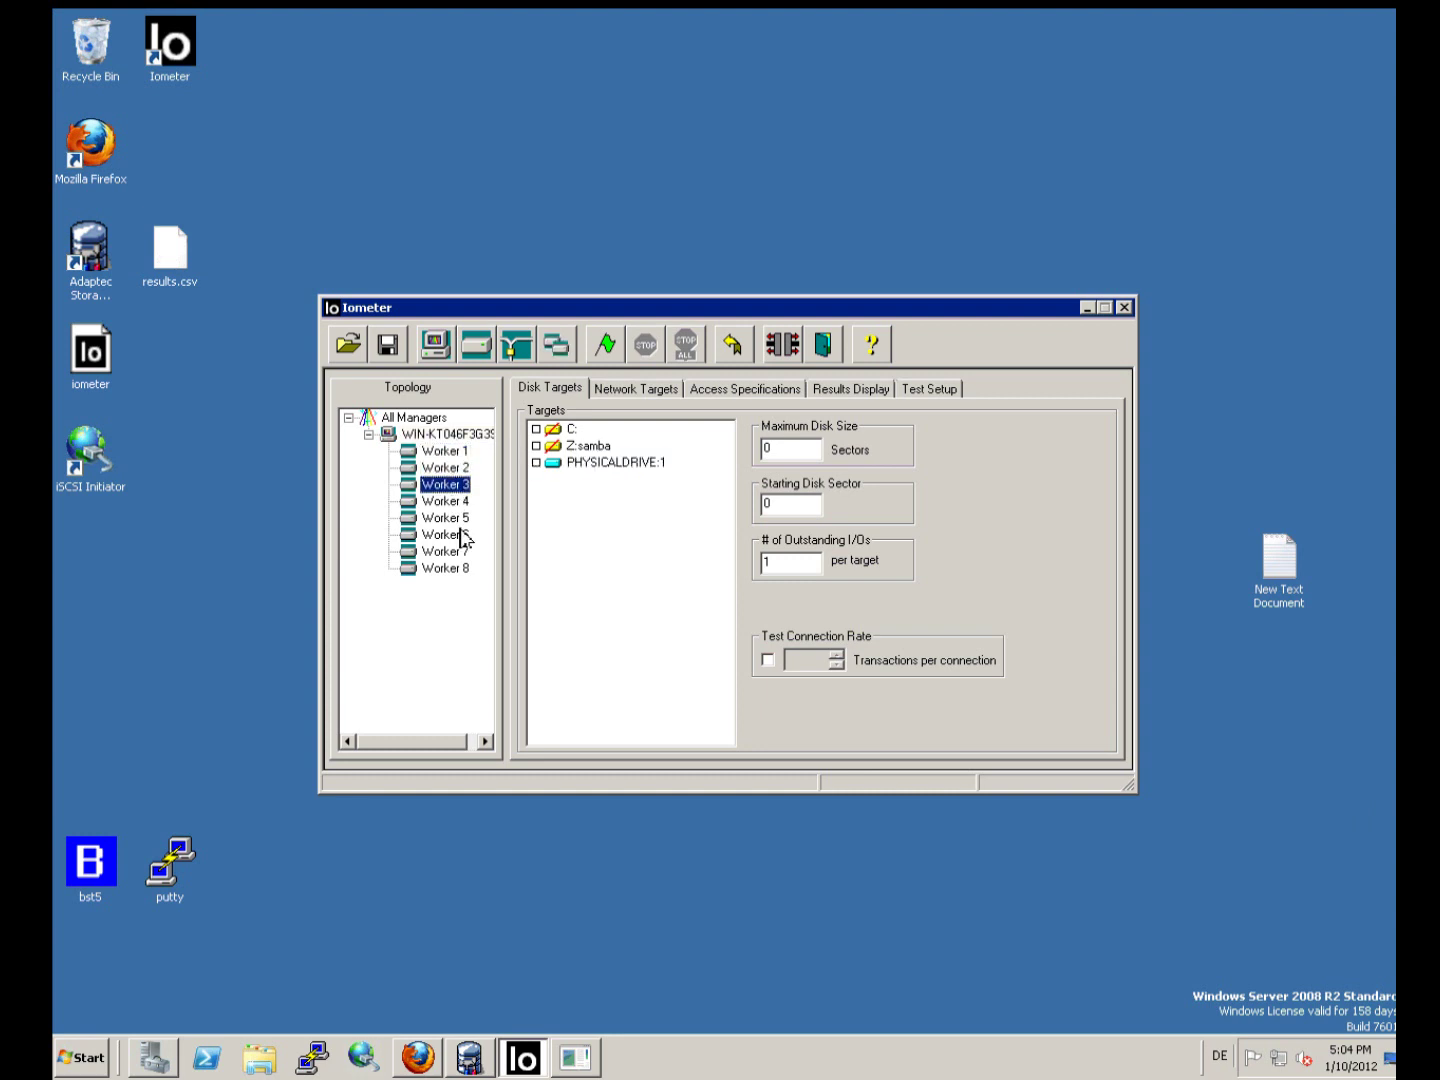
click(455, 458)
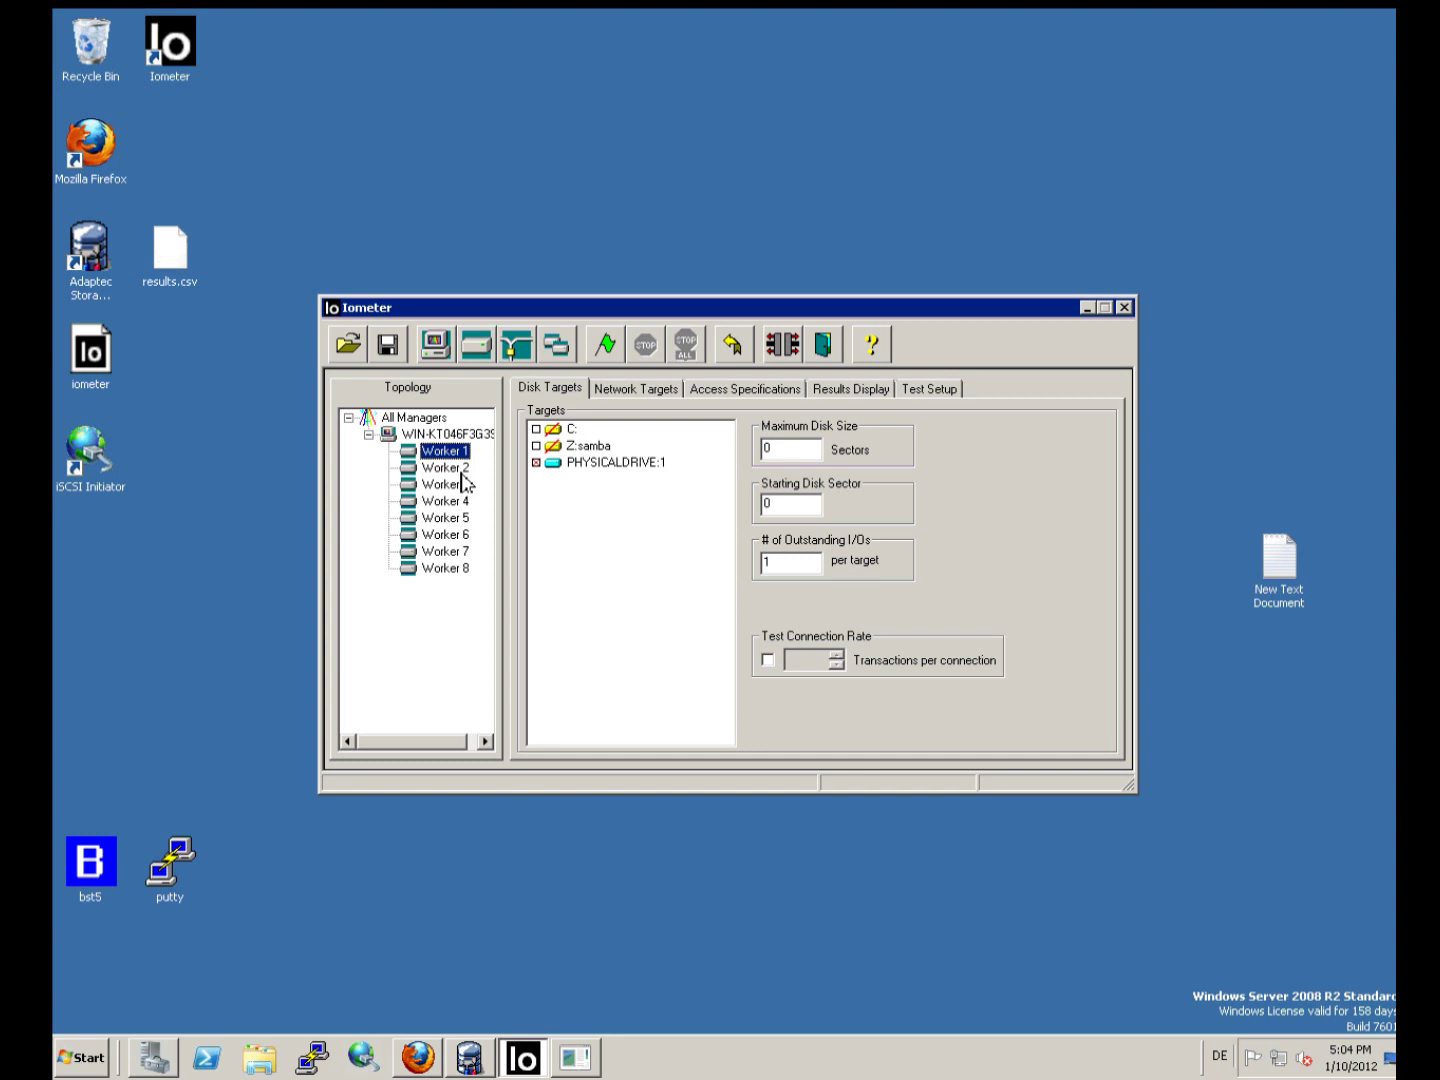
Assign PHYSICALDRIVE:1 as the disk target to each of Workers 2 through 8.
click(452, 467)
click(541, 467)
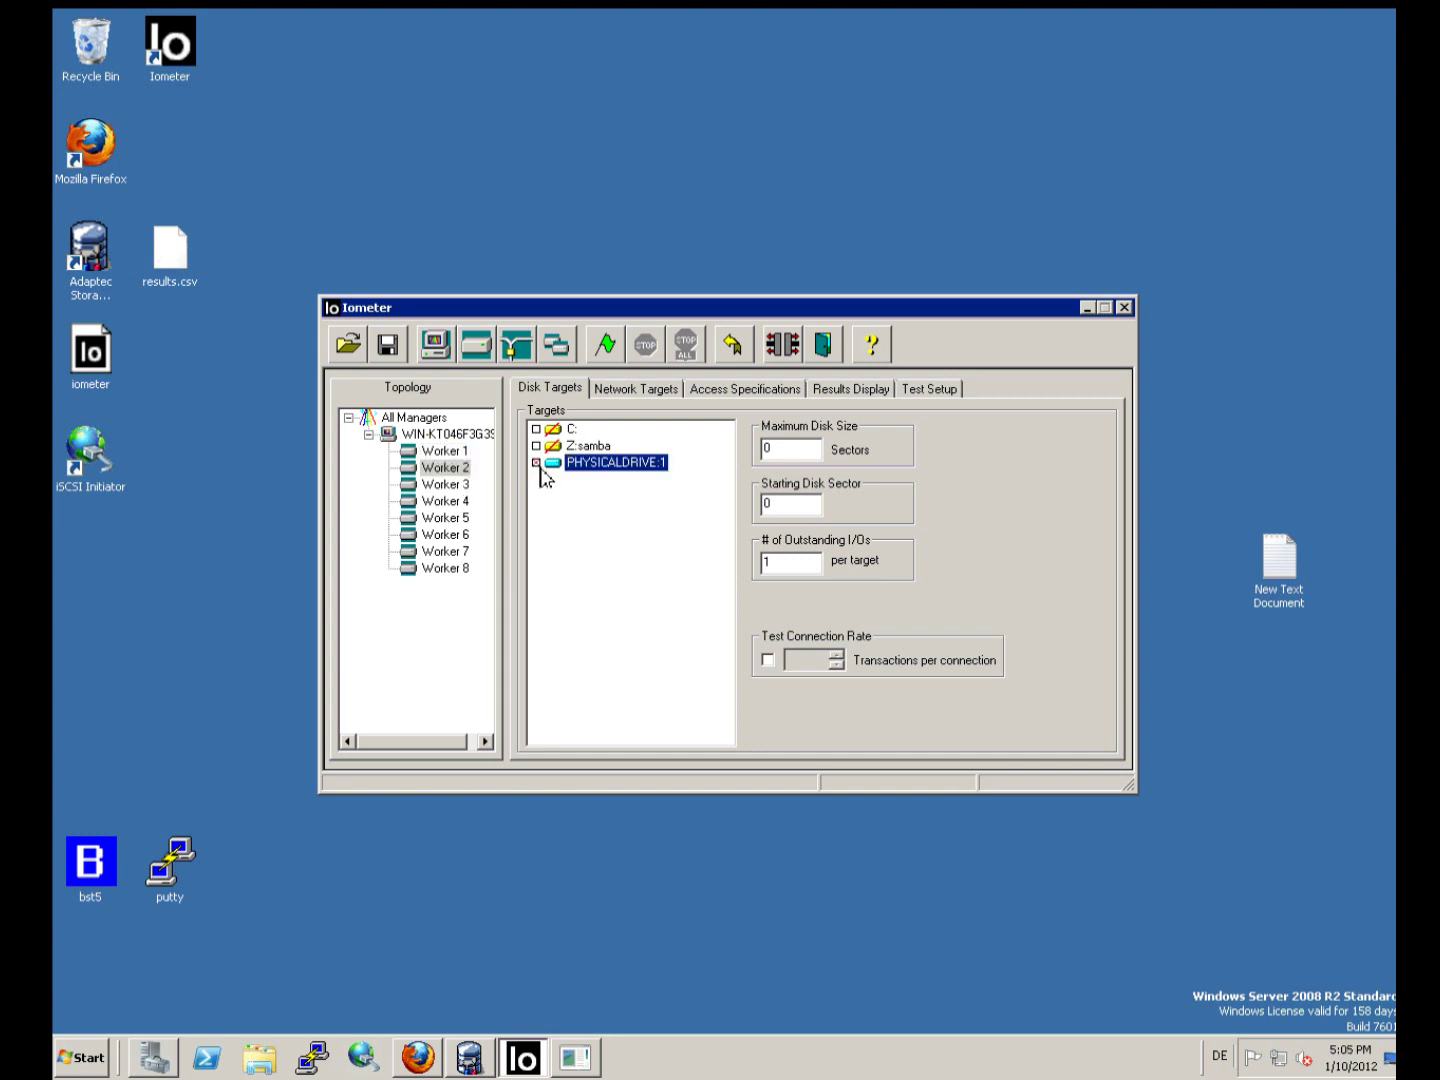
click(464, 489)
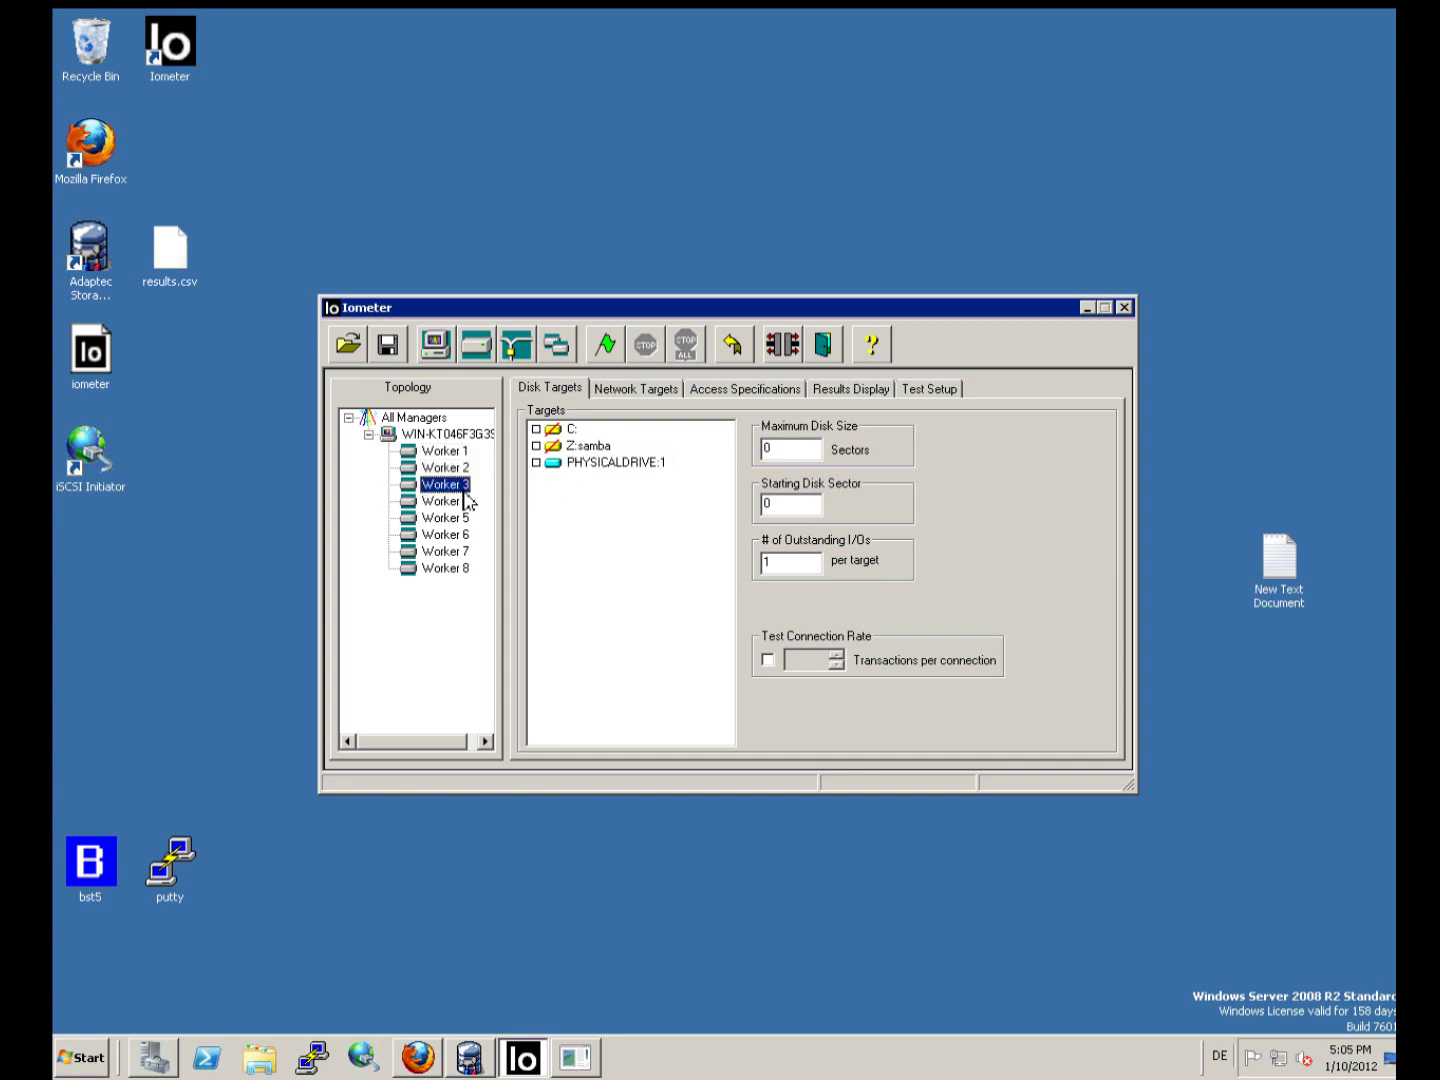
click(540, 467)
click(466, 502)
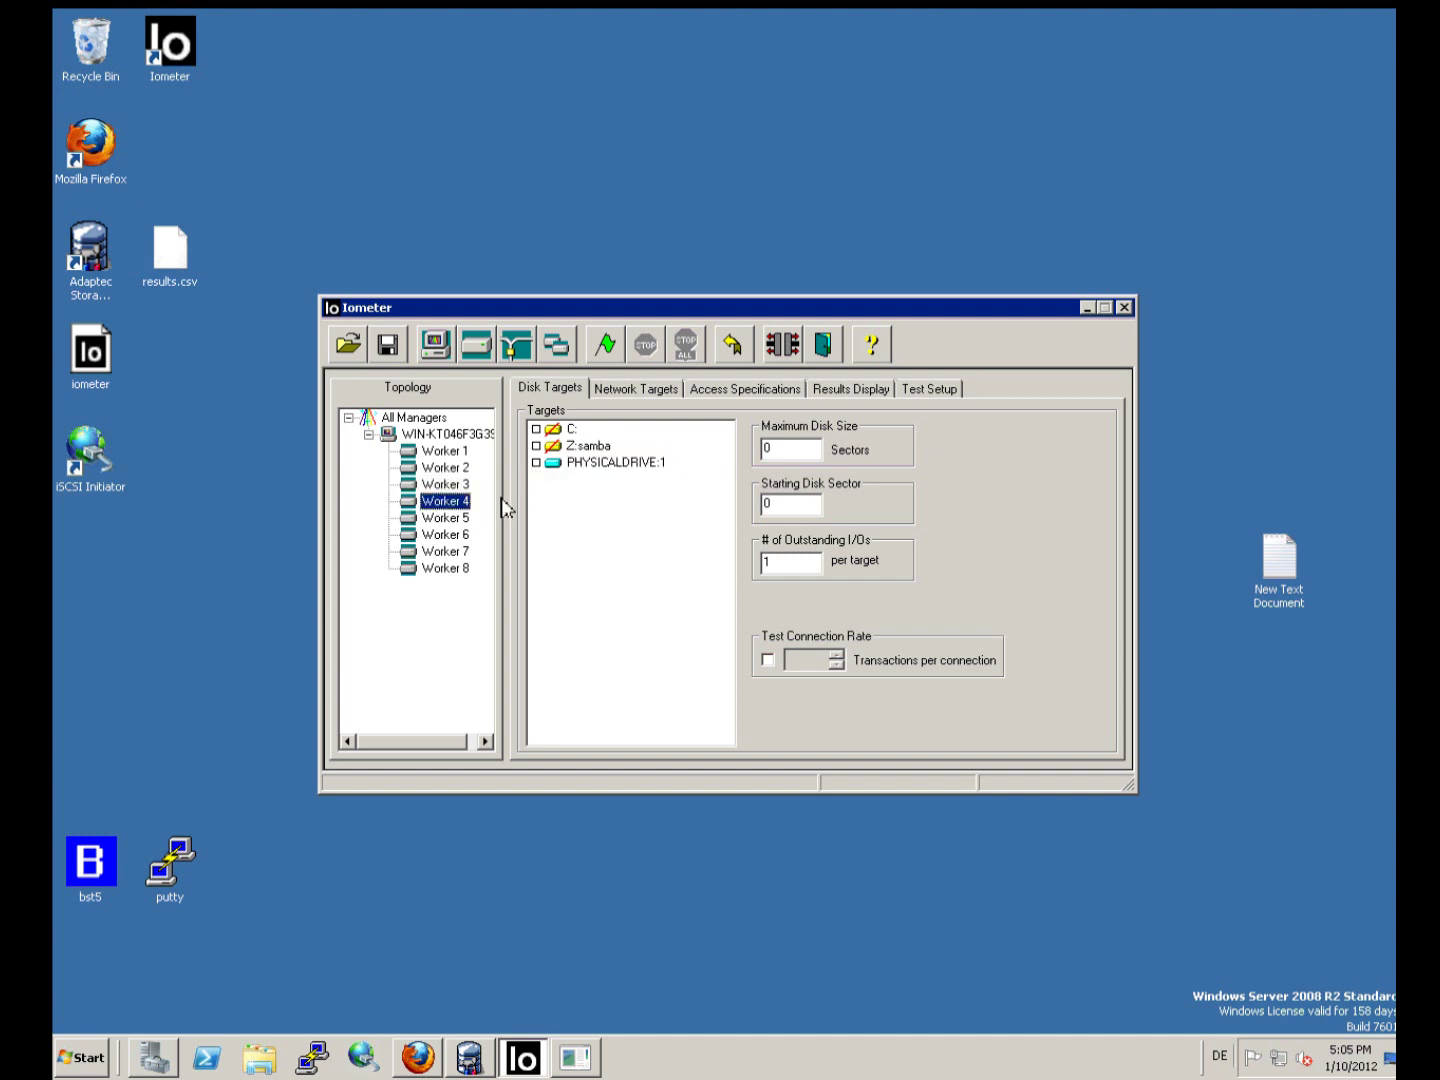
click(544, 467)
click(452, 518)
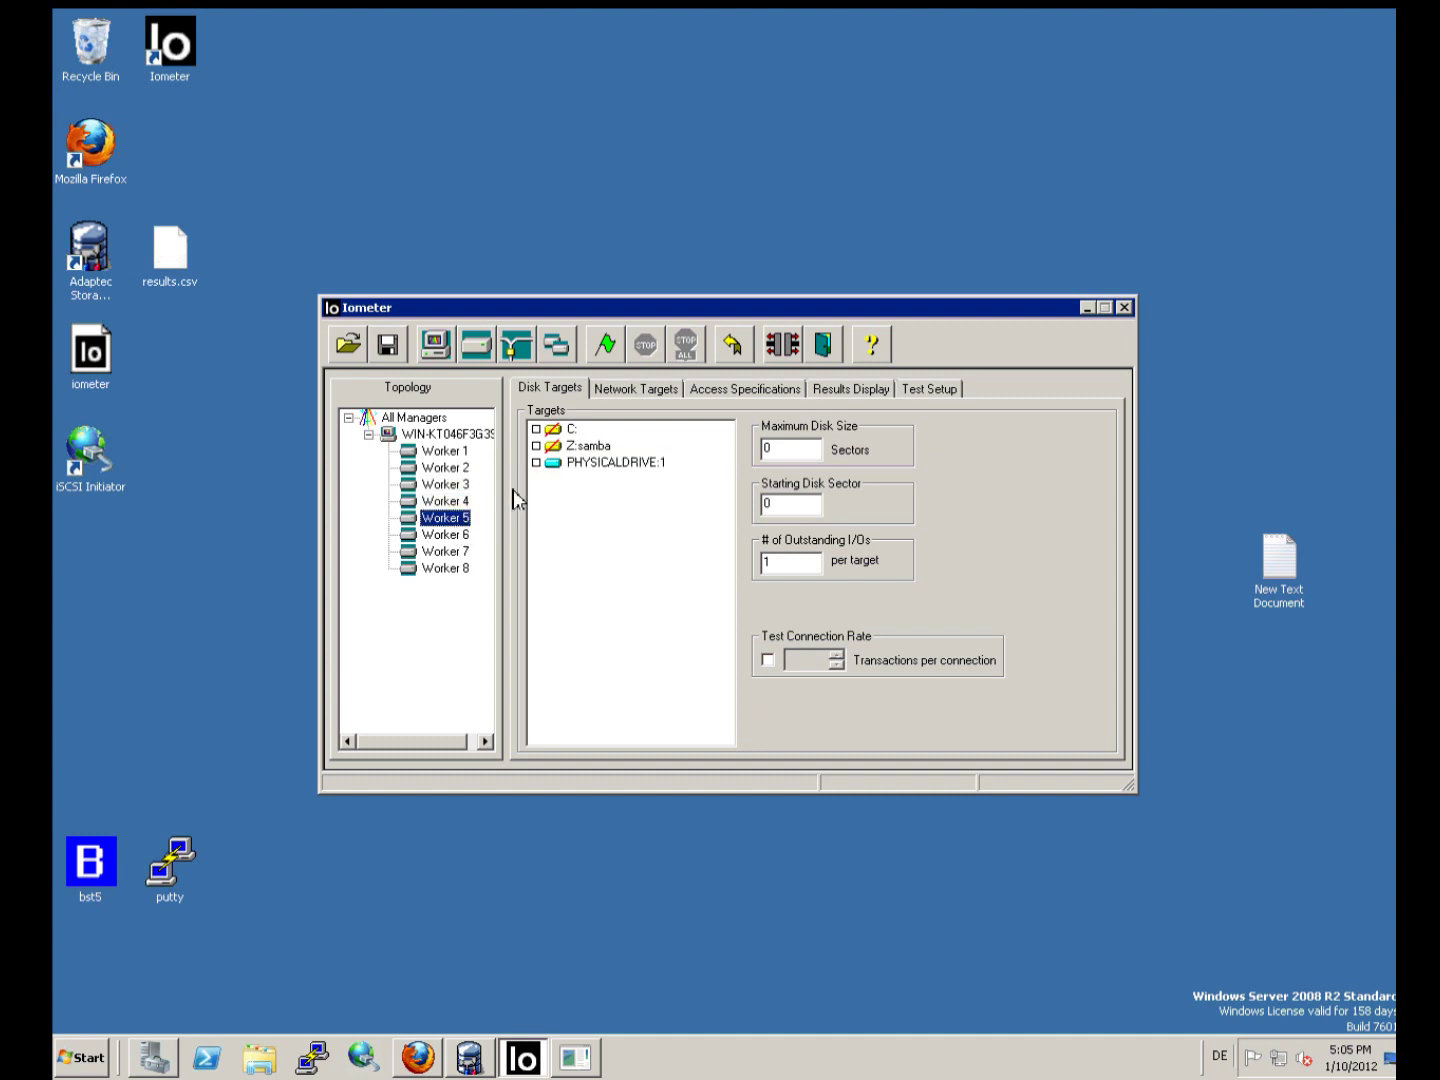
click(546, 469)
click(465, 535)
click(561, 468)
click(455, 552)
click(568, 471)
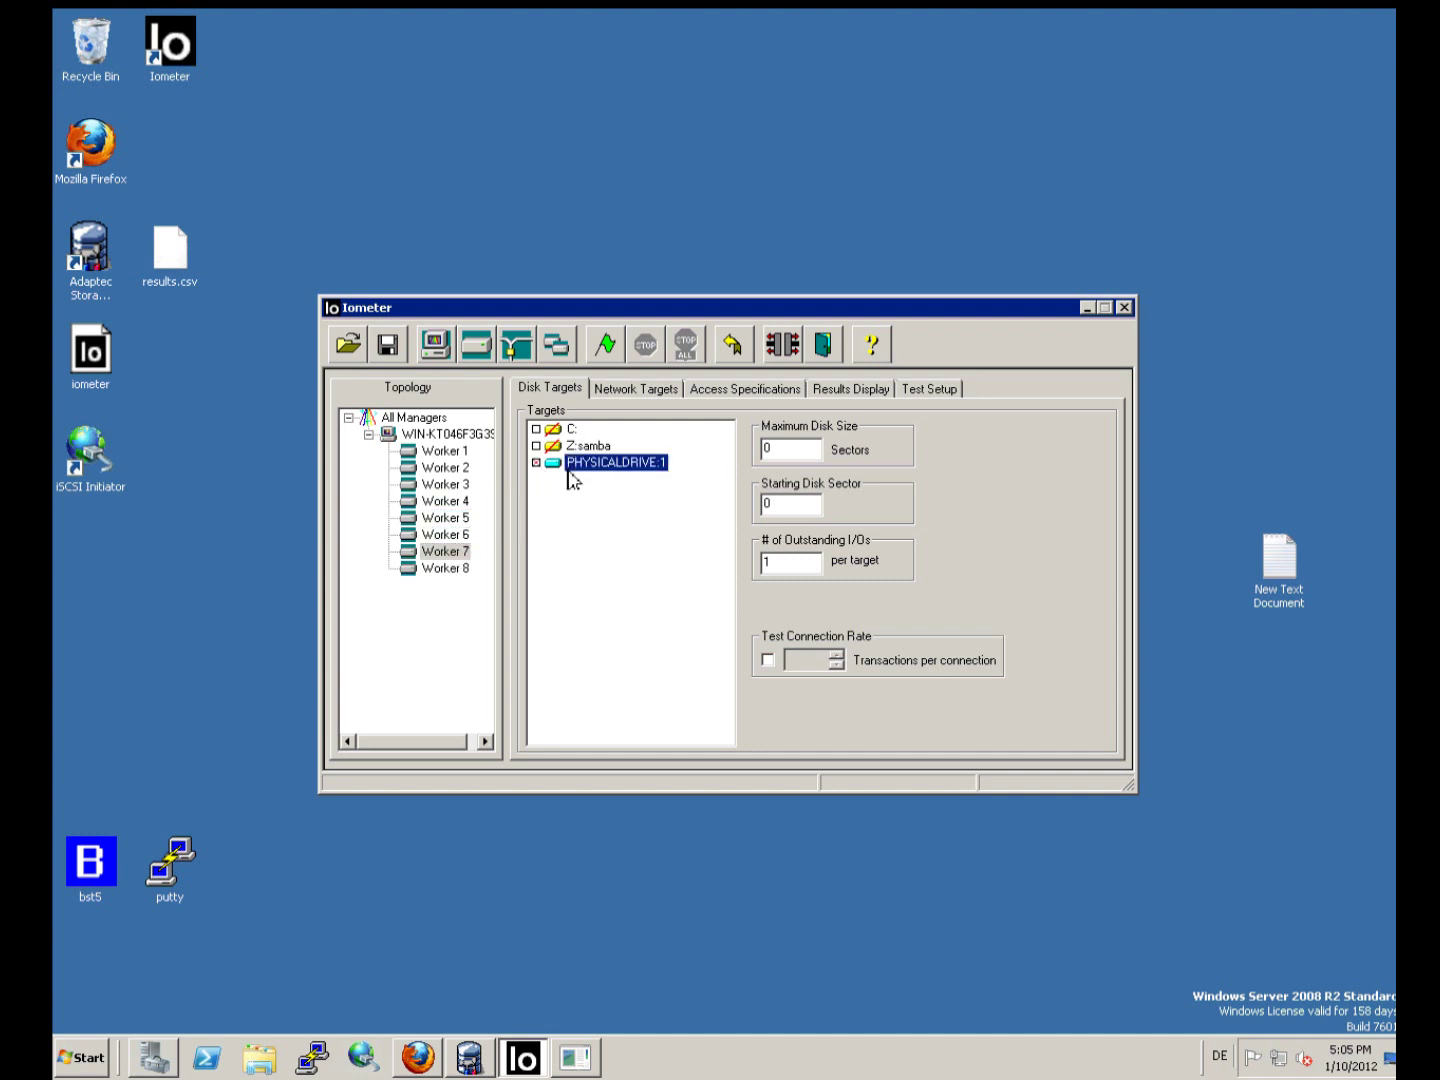
click(463, 568)
click(578, 468)
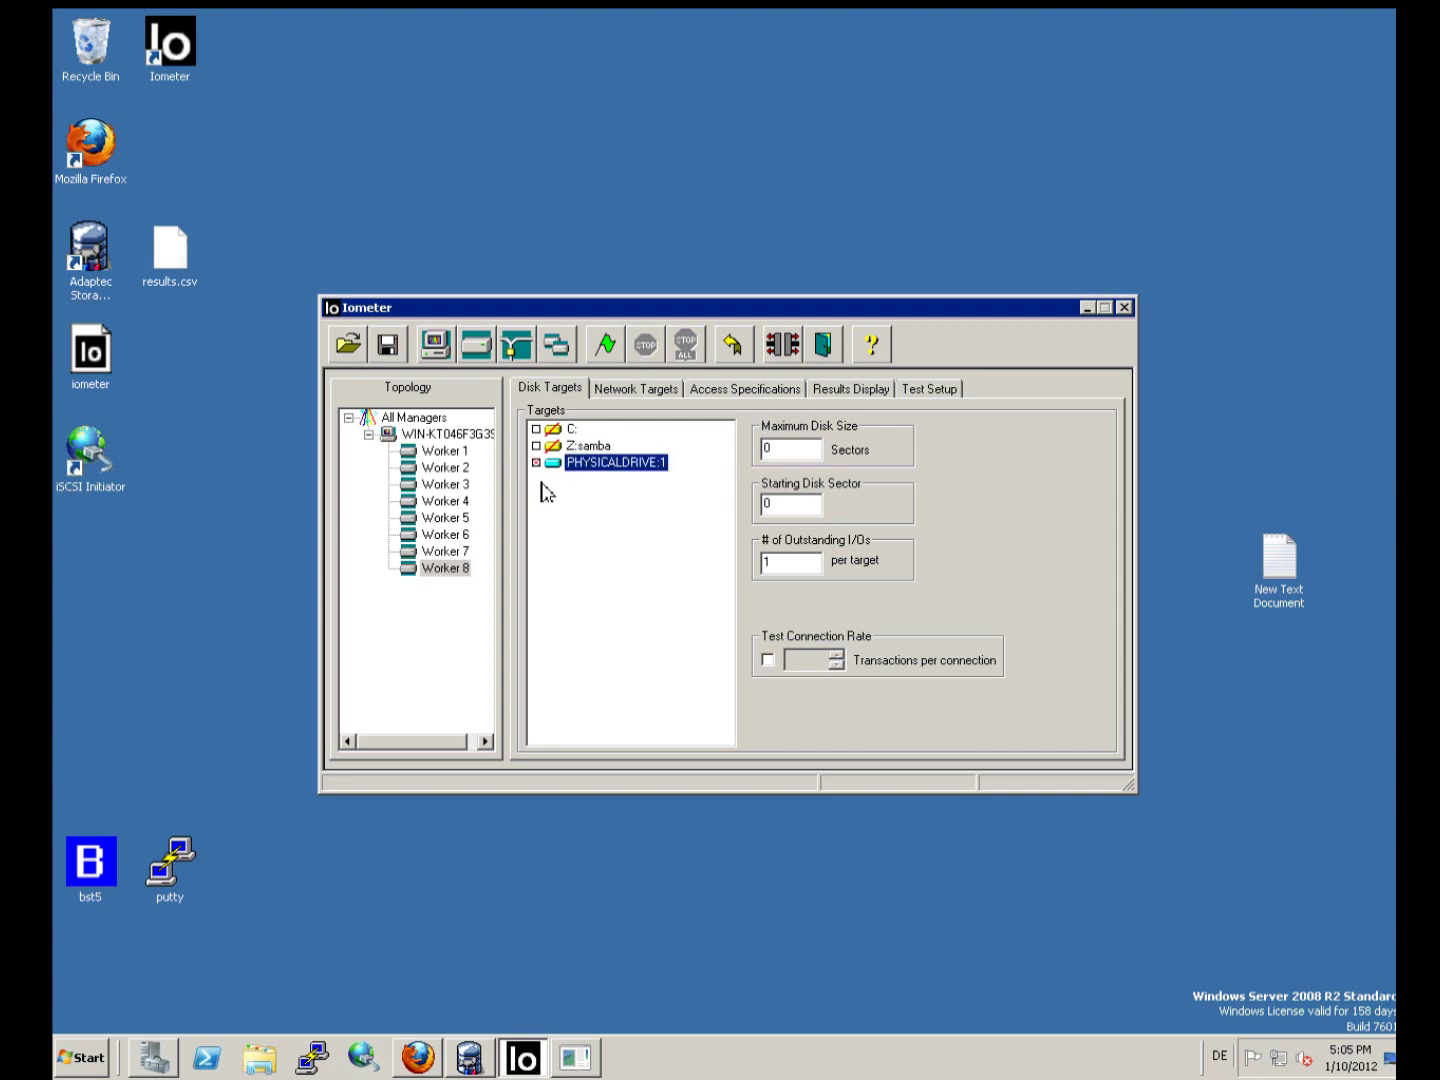
Check the disk target assignments of Workers 7, 6, 5 and 1.
click(452, 551)
click(463, 535)
click(462, 518)
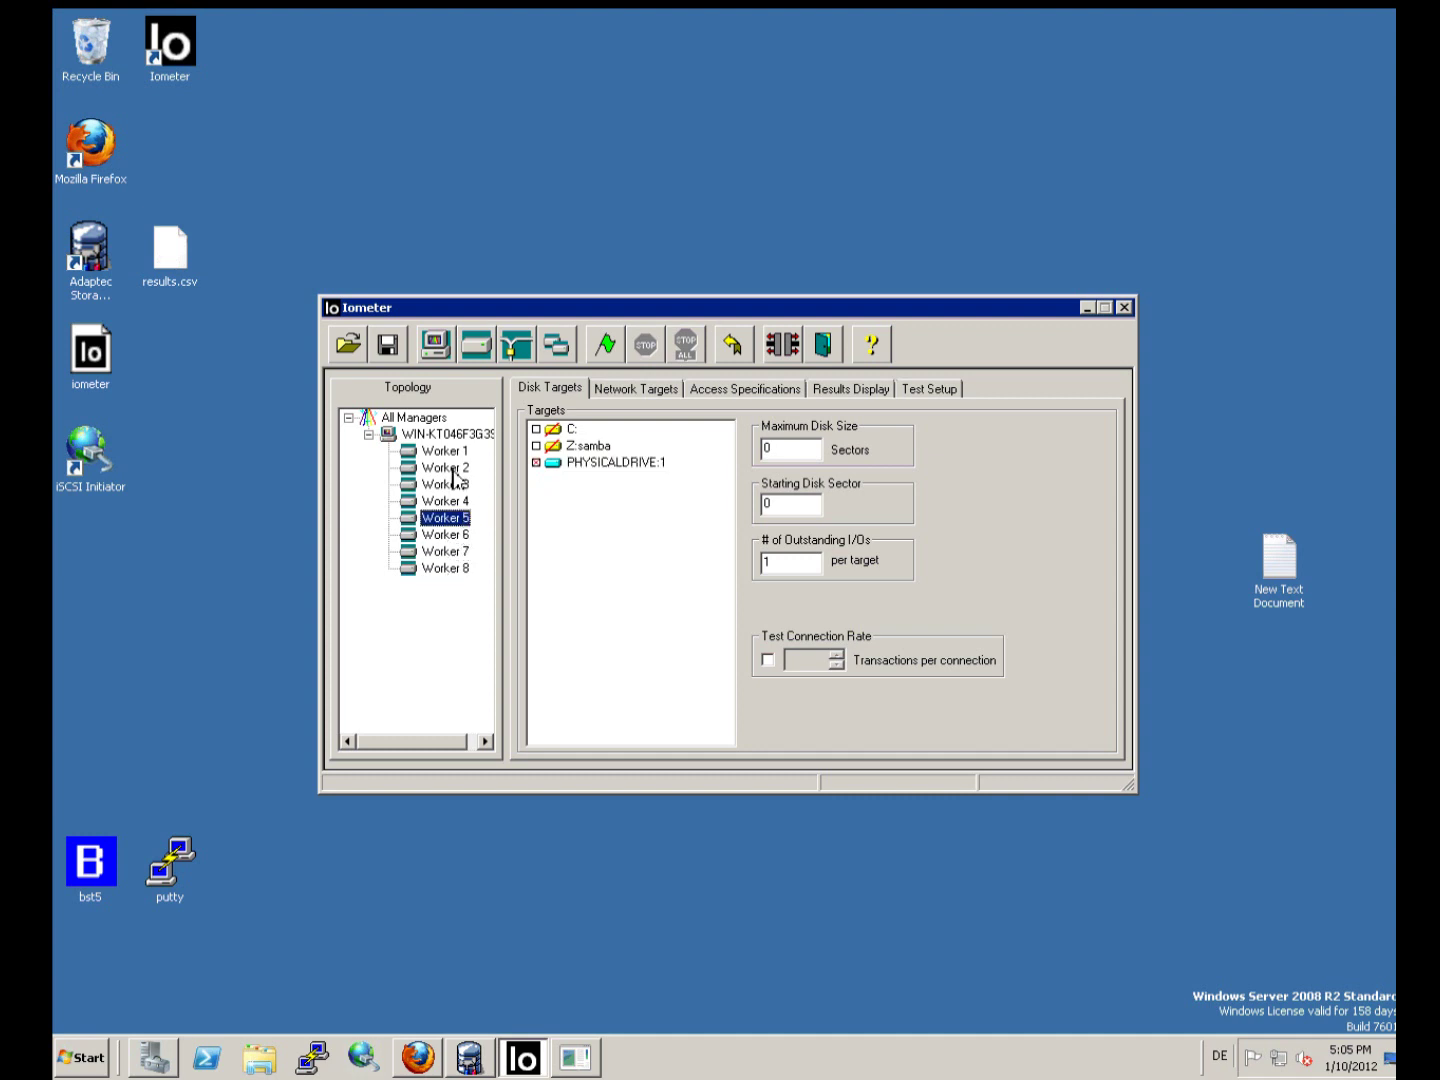
click(452, 453)
Set the number of outstanding I/Os to 16 per target for the whole manager, and check the setting on individual workers.
click(444, 438)
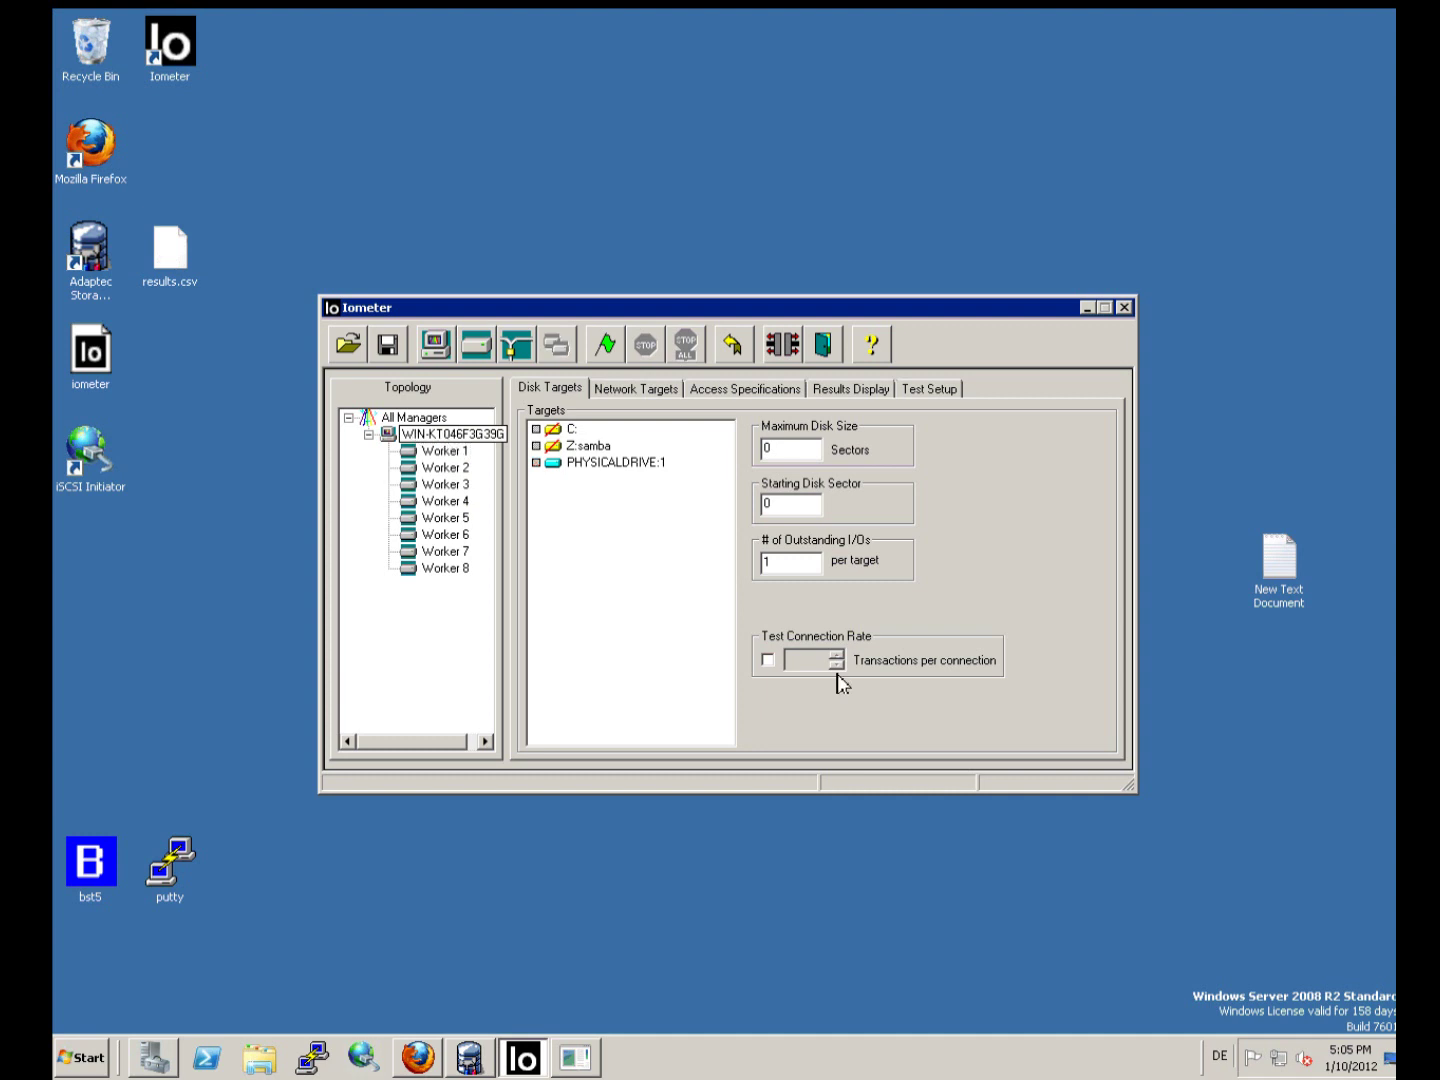
click(800, 566)
text(6)
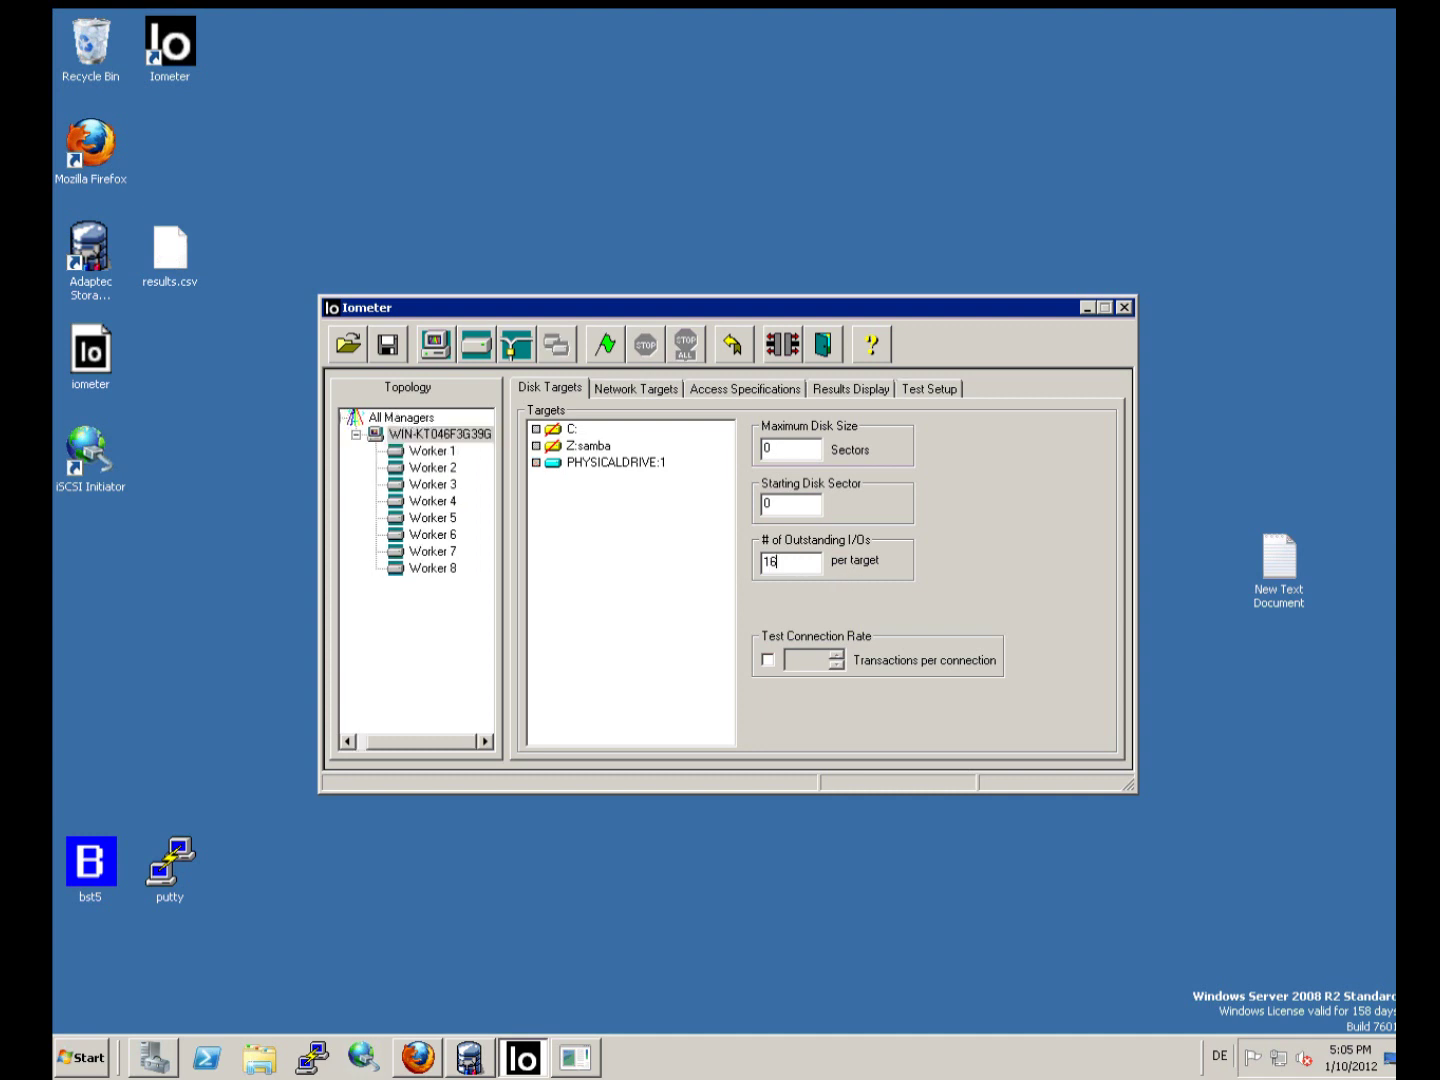
click(446, 454)
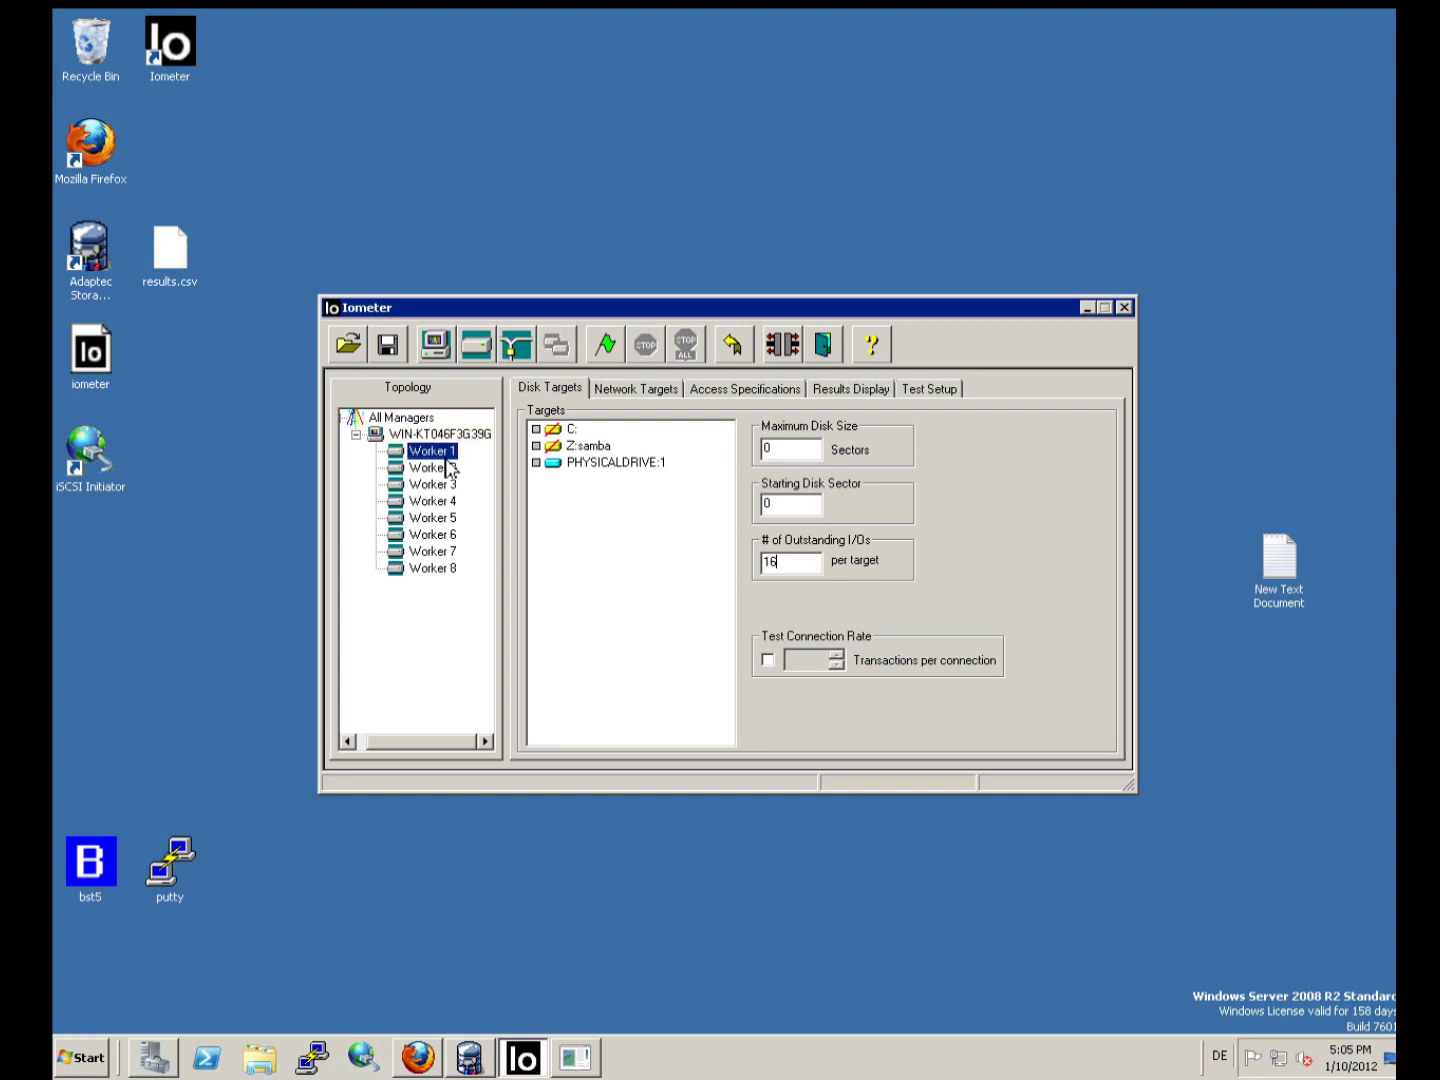
click(443, 469)
click(440, 486)
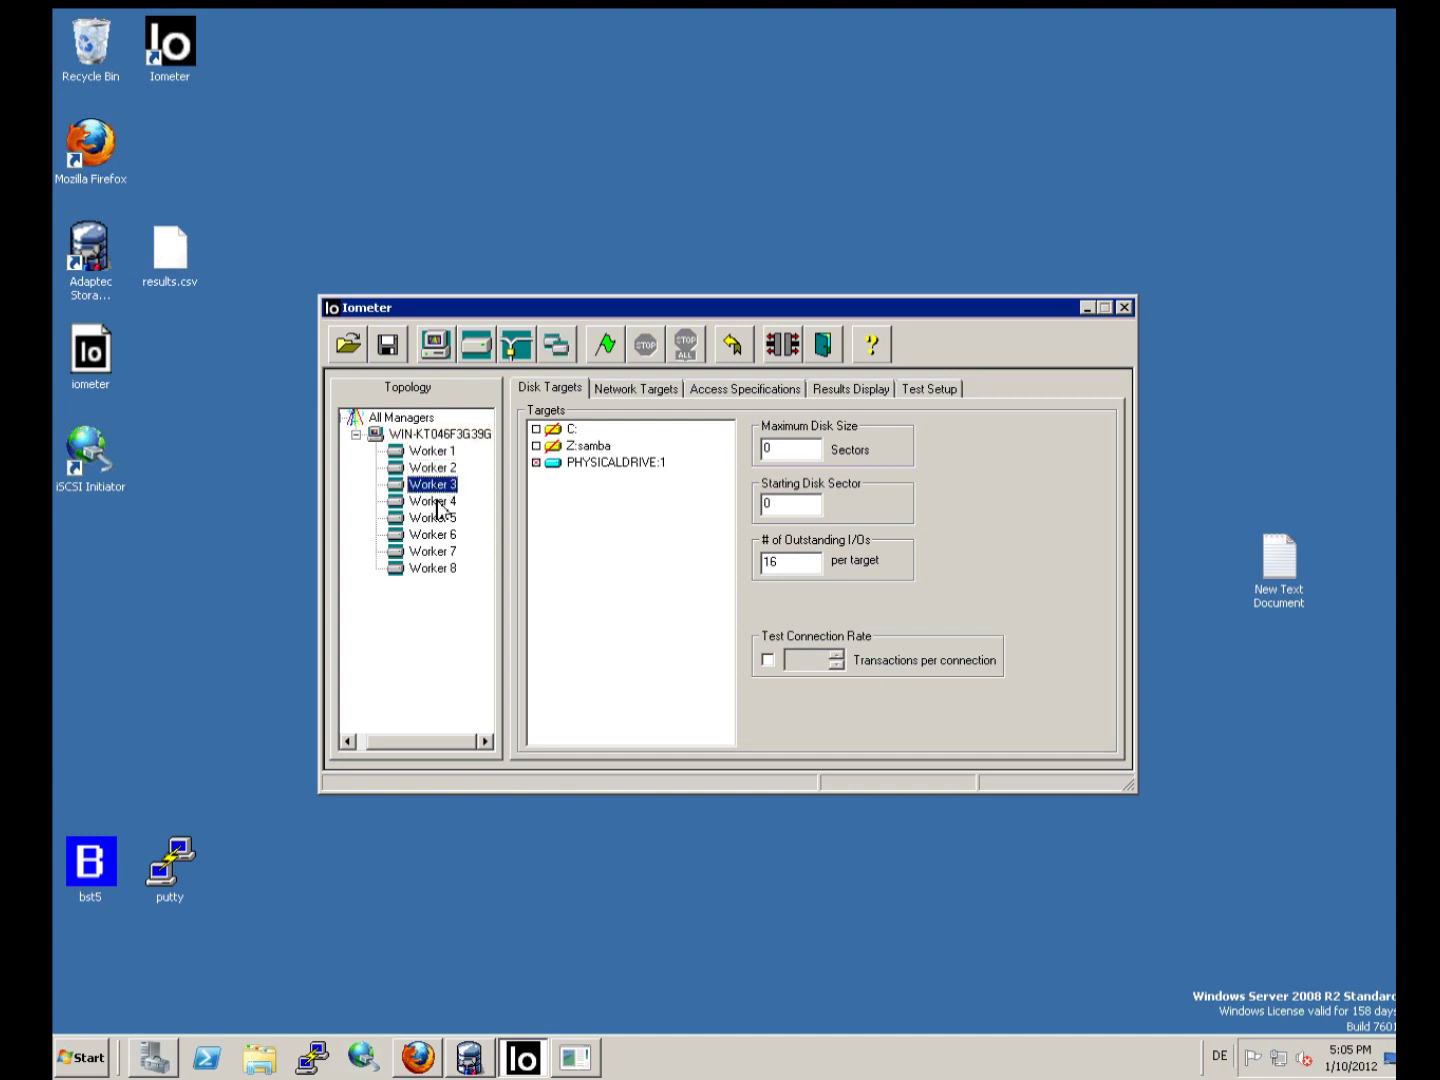
click(446, 569)
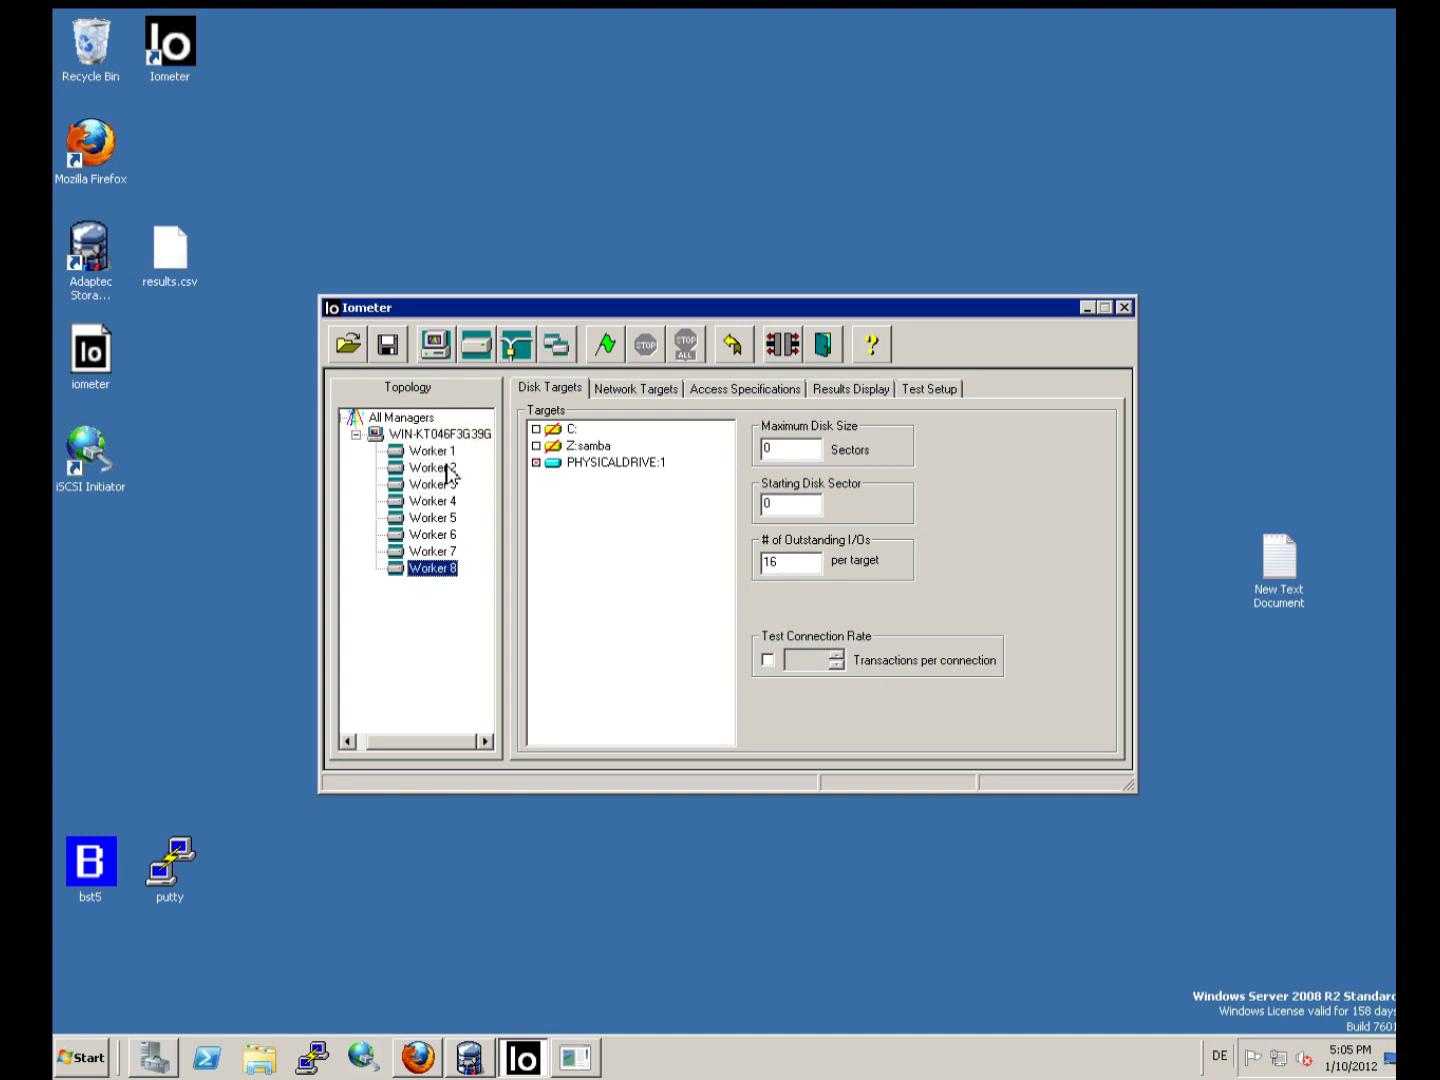
click(446, 436)
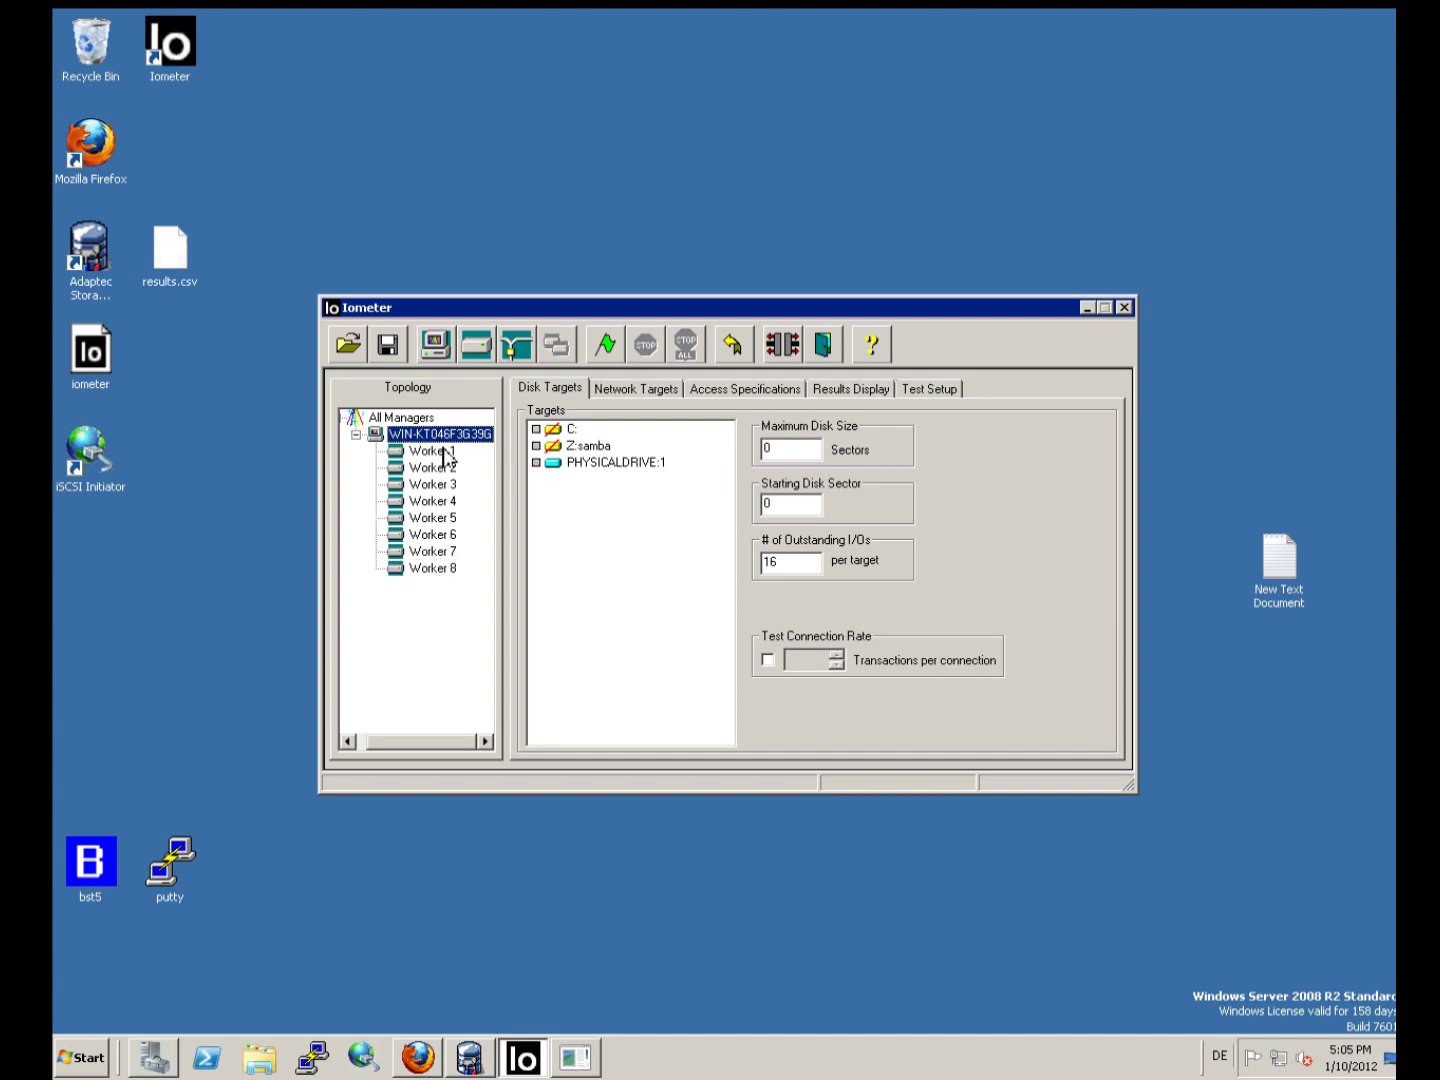
click(801, 563)
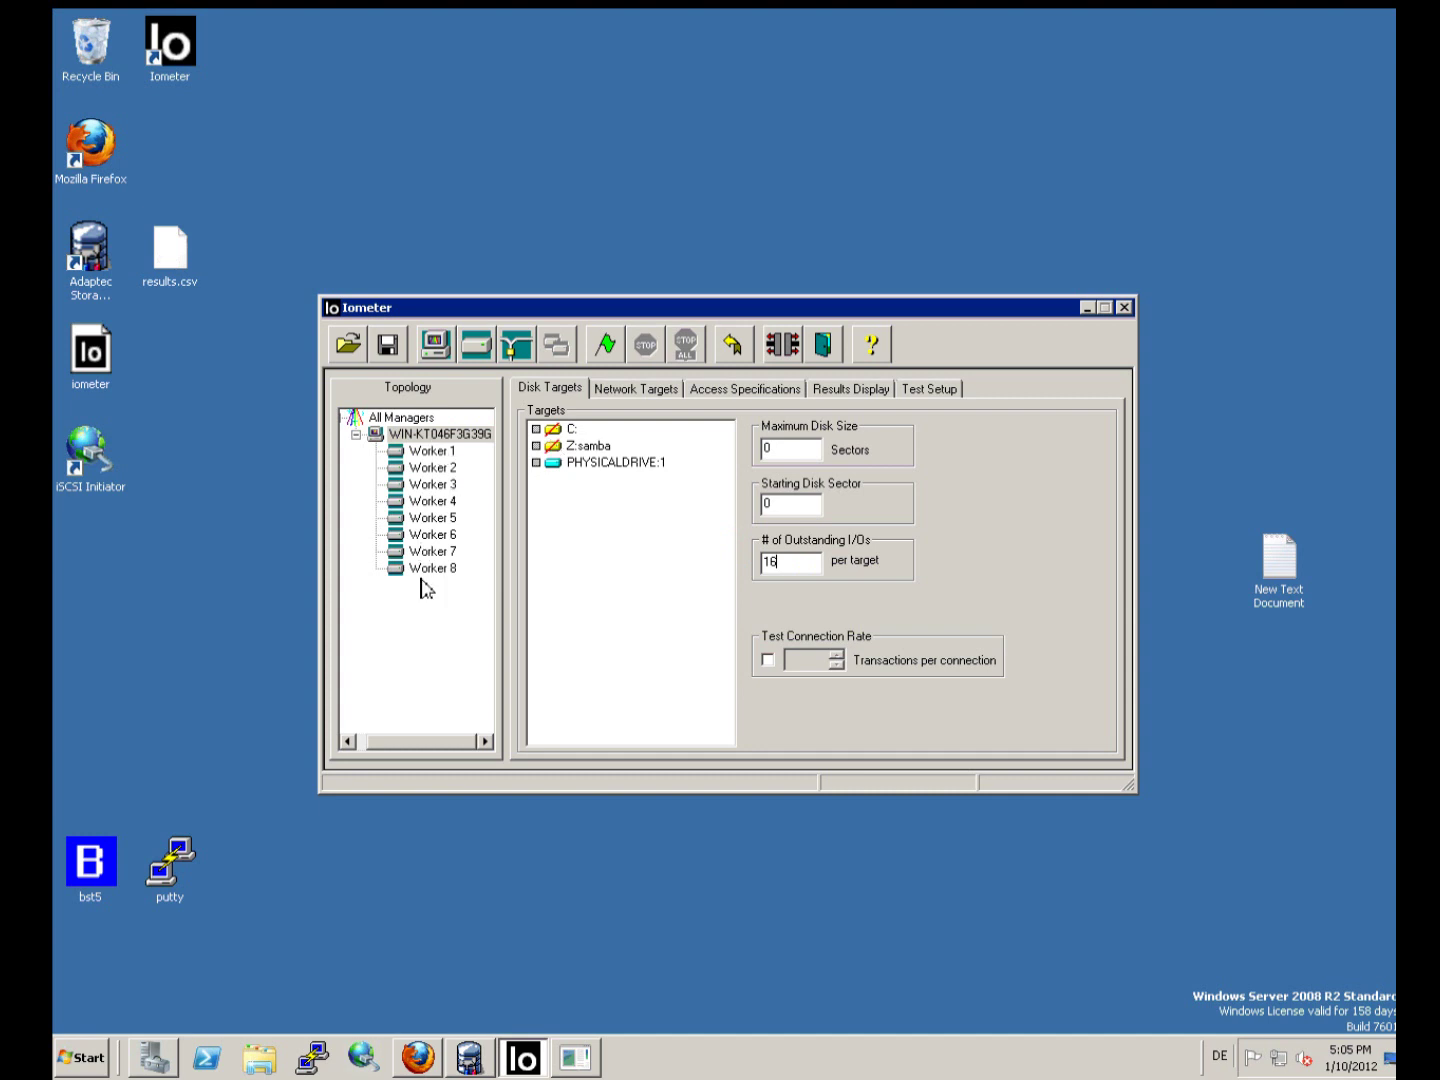
Inspect the transfer size and read/write settings of the Default access specification, and close it without changes.
click(753, 401)
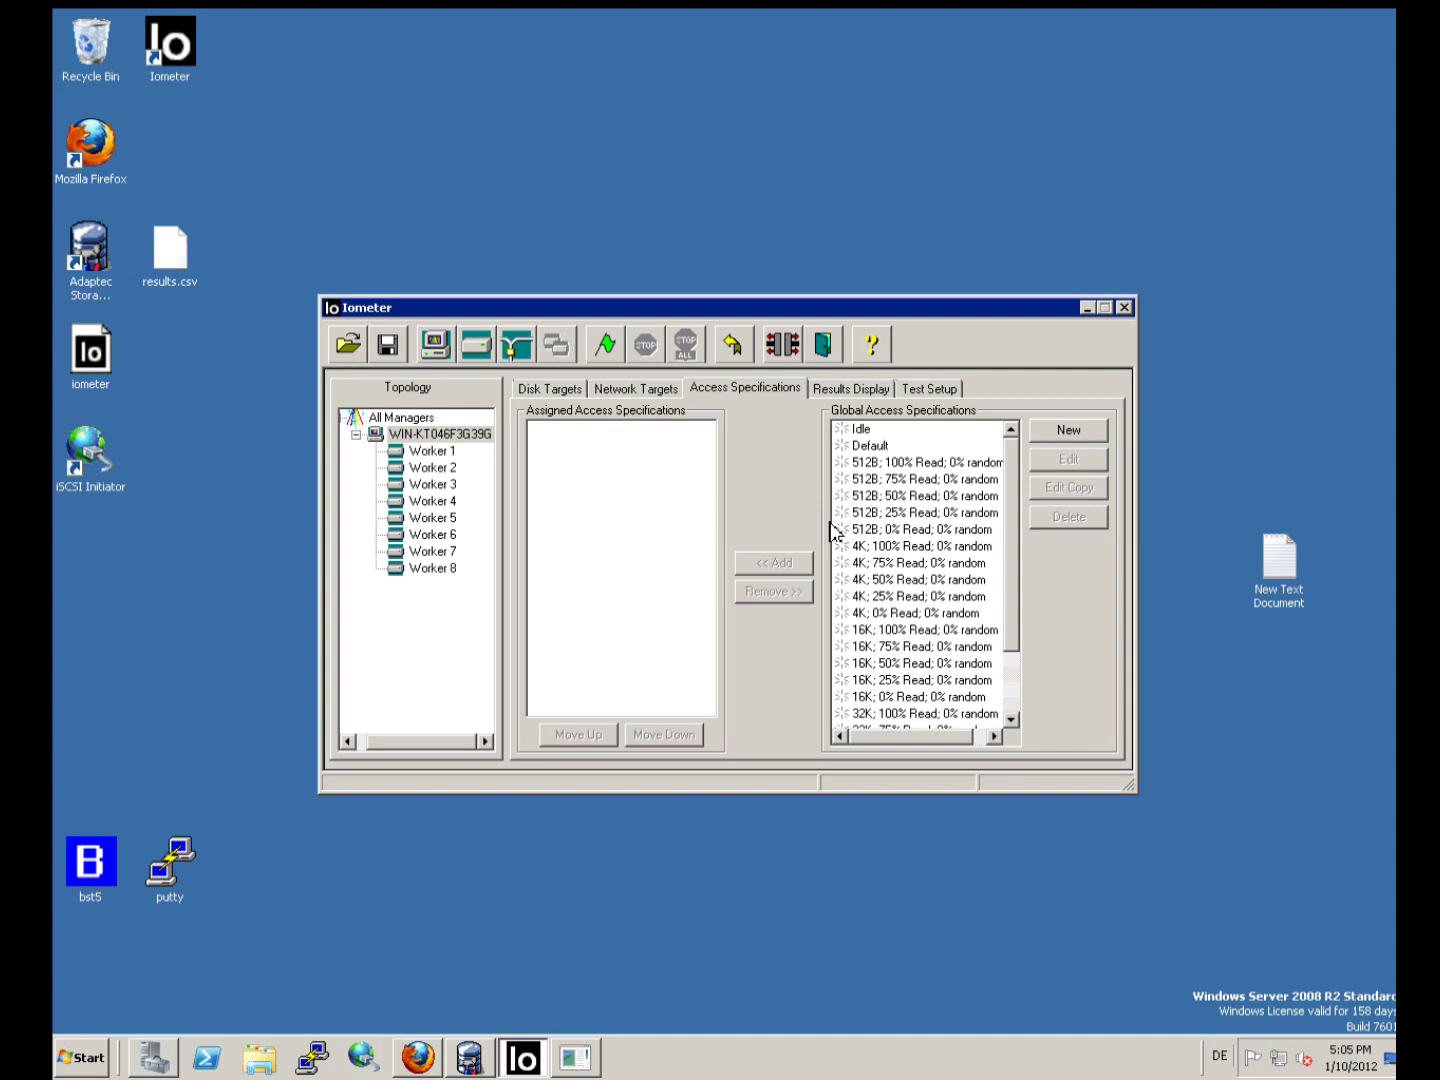
click(898, 445)
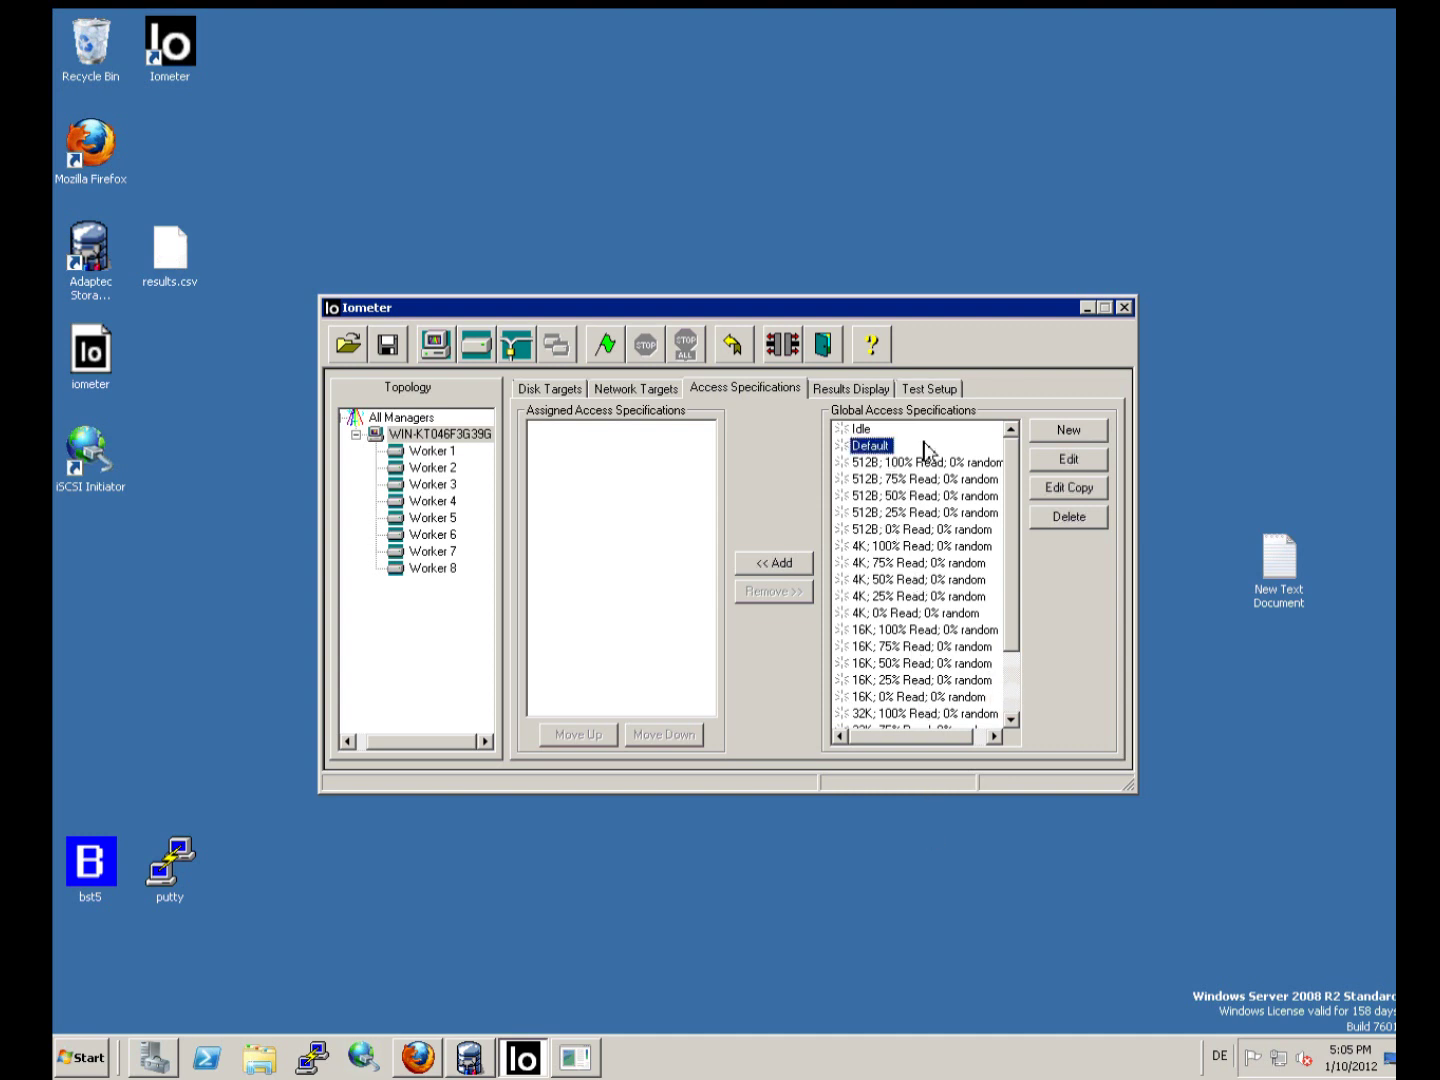
click(1067, 461)
double_click(472, 560)
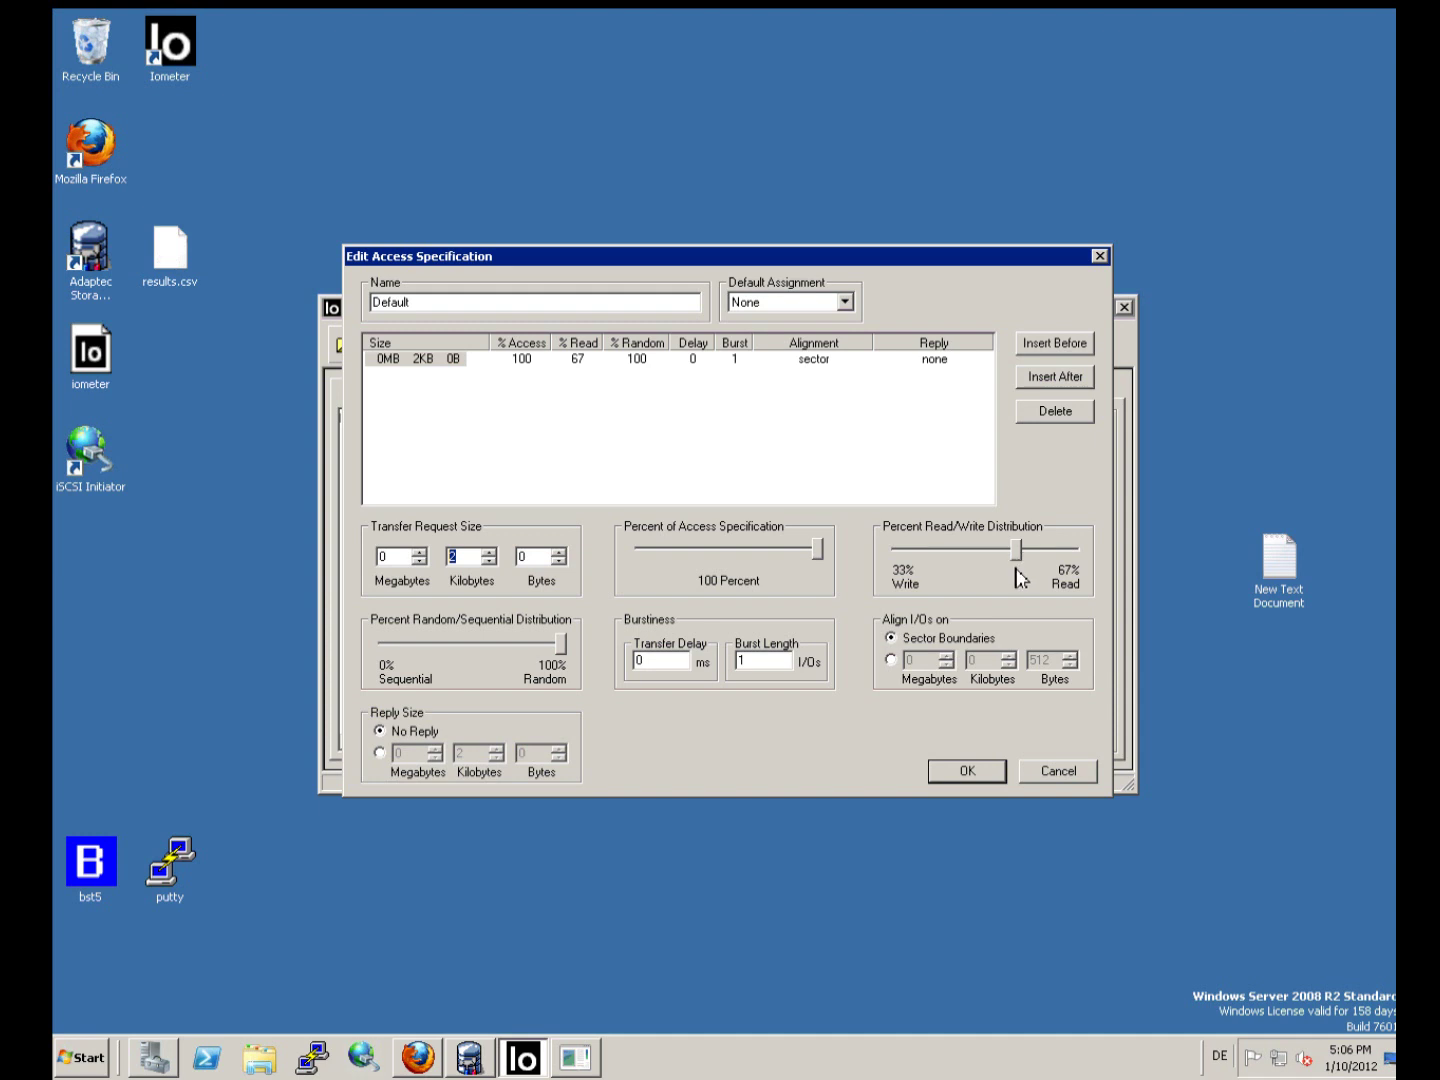
click(1056, 772)
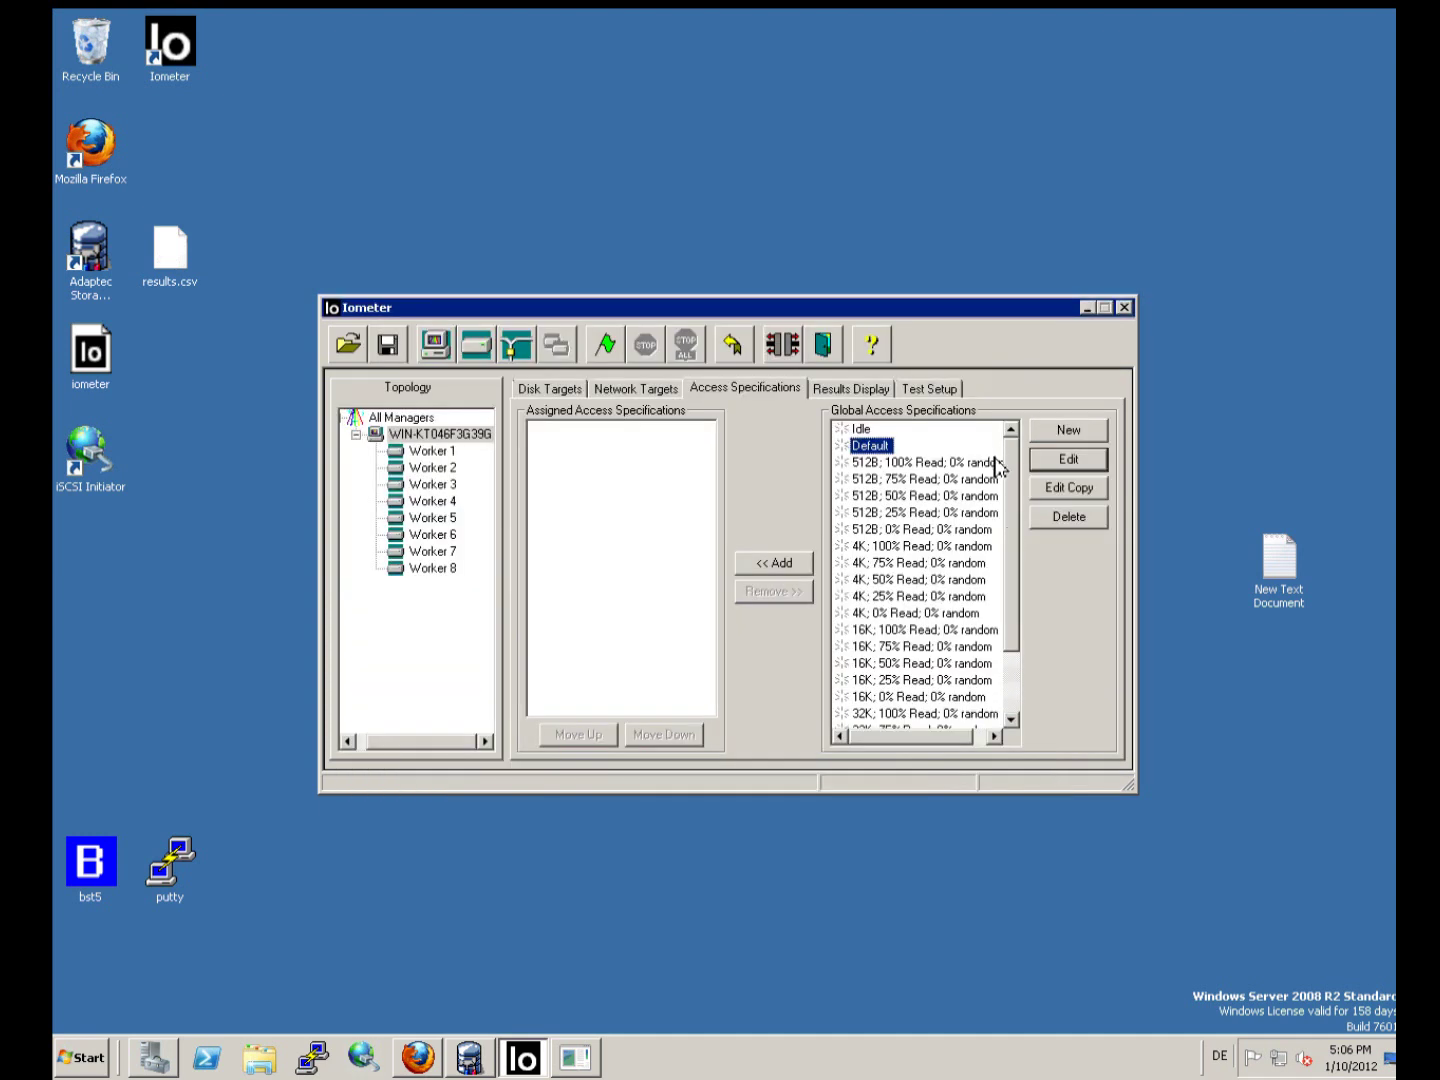
Create a new access specification named read with the read/write distribution set to 100% read.
click(1076, 441)
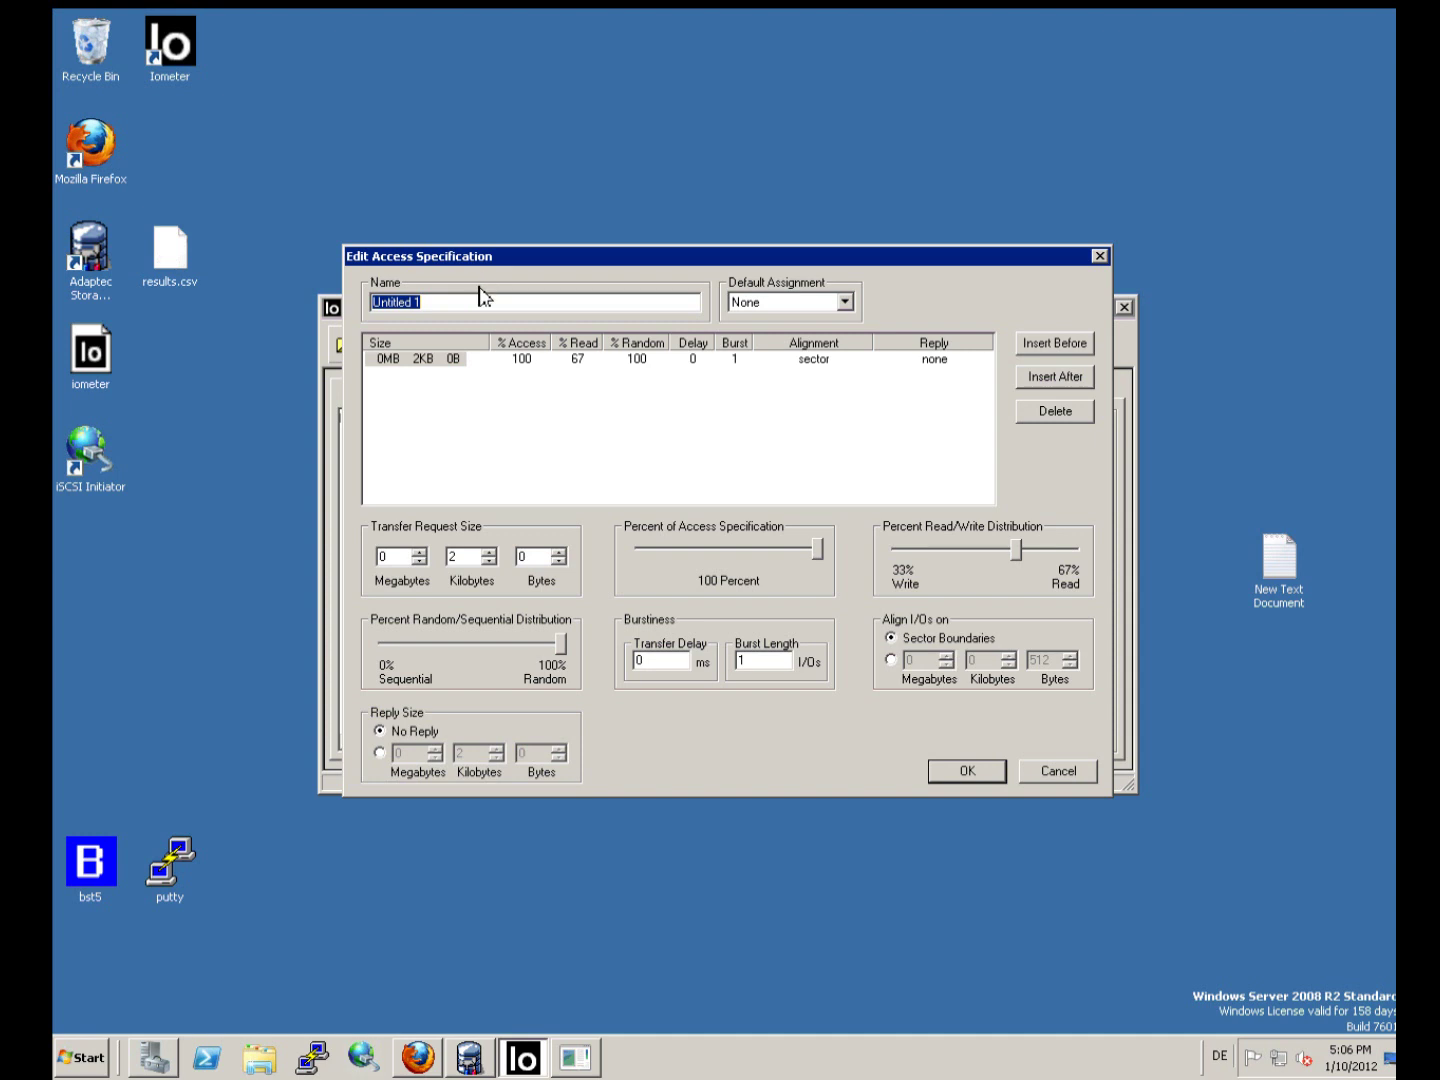
text(read)
click(471, 557)
drag(1021, 556, 1111, 563)
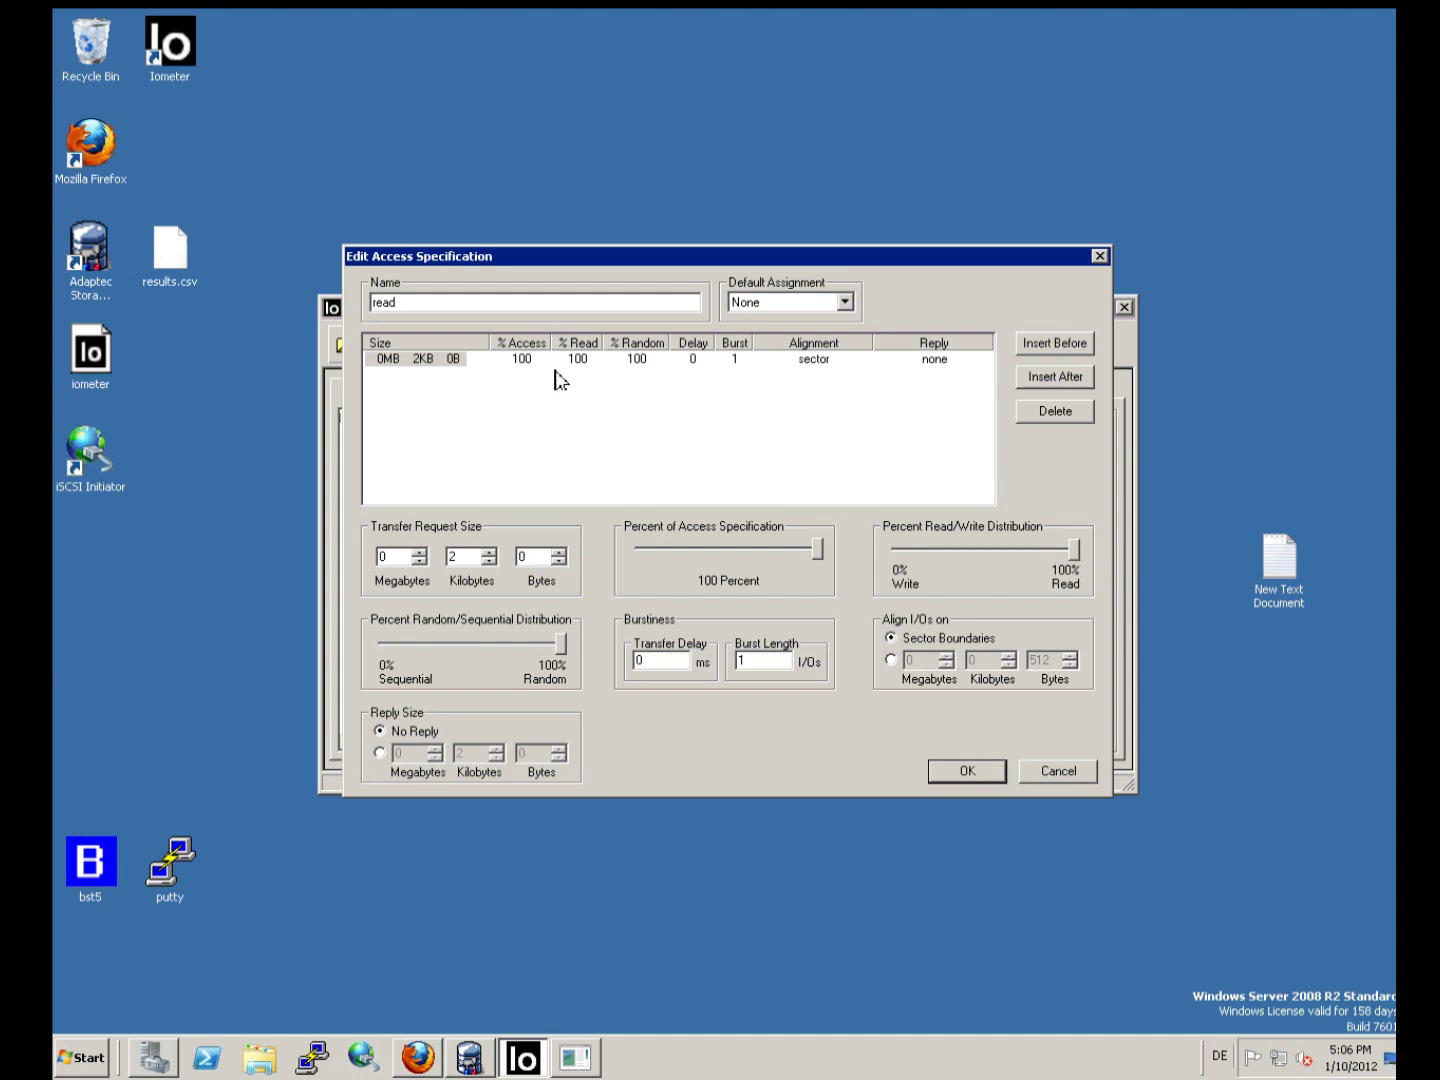
click(938, 778)
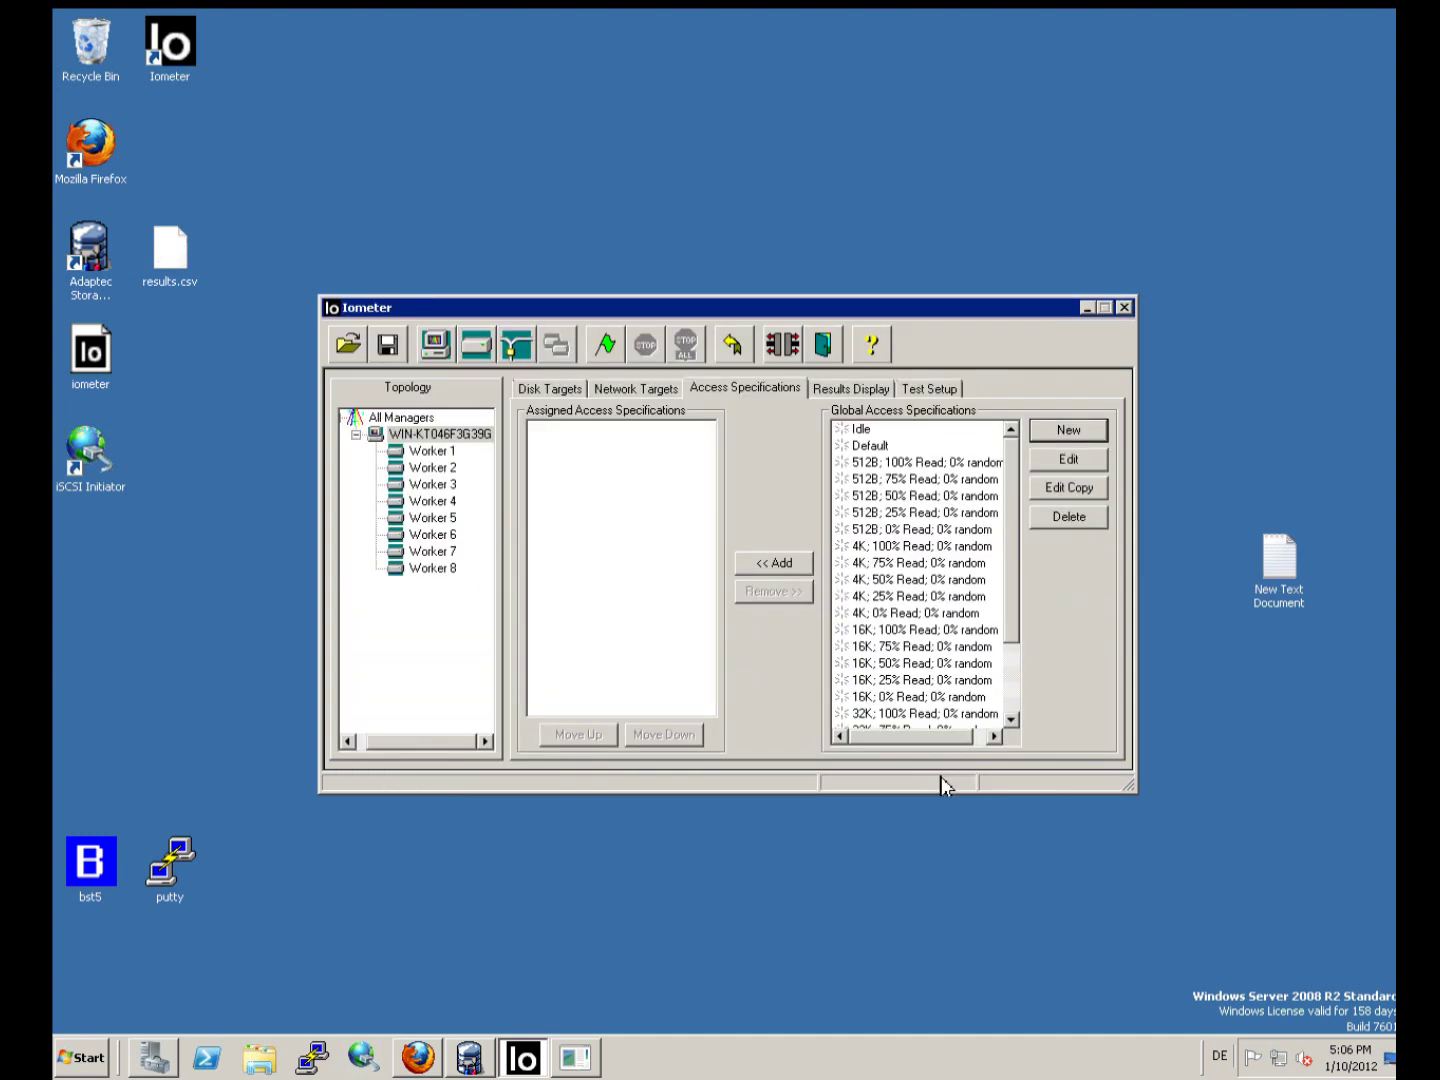
Assign the read access specification to the whole manager, and check the assignment on Workers 8 and 7.
click(449, 437)
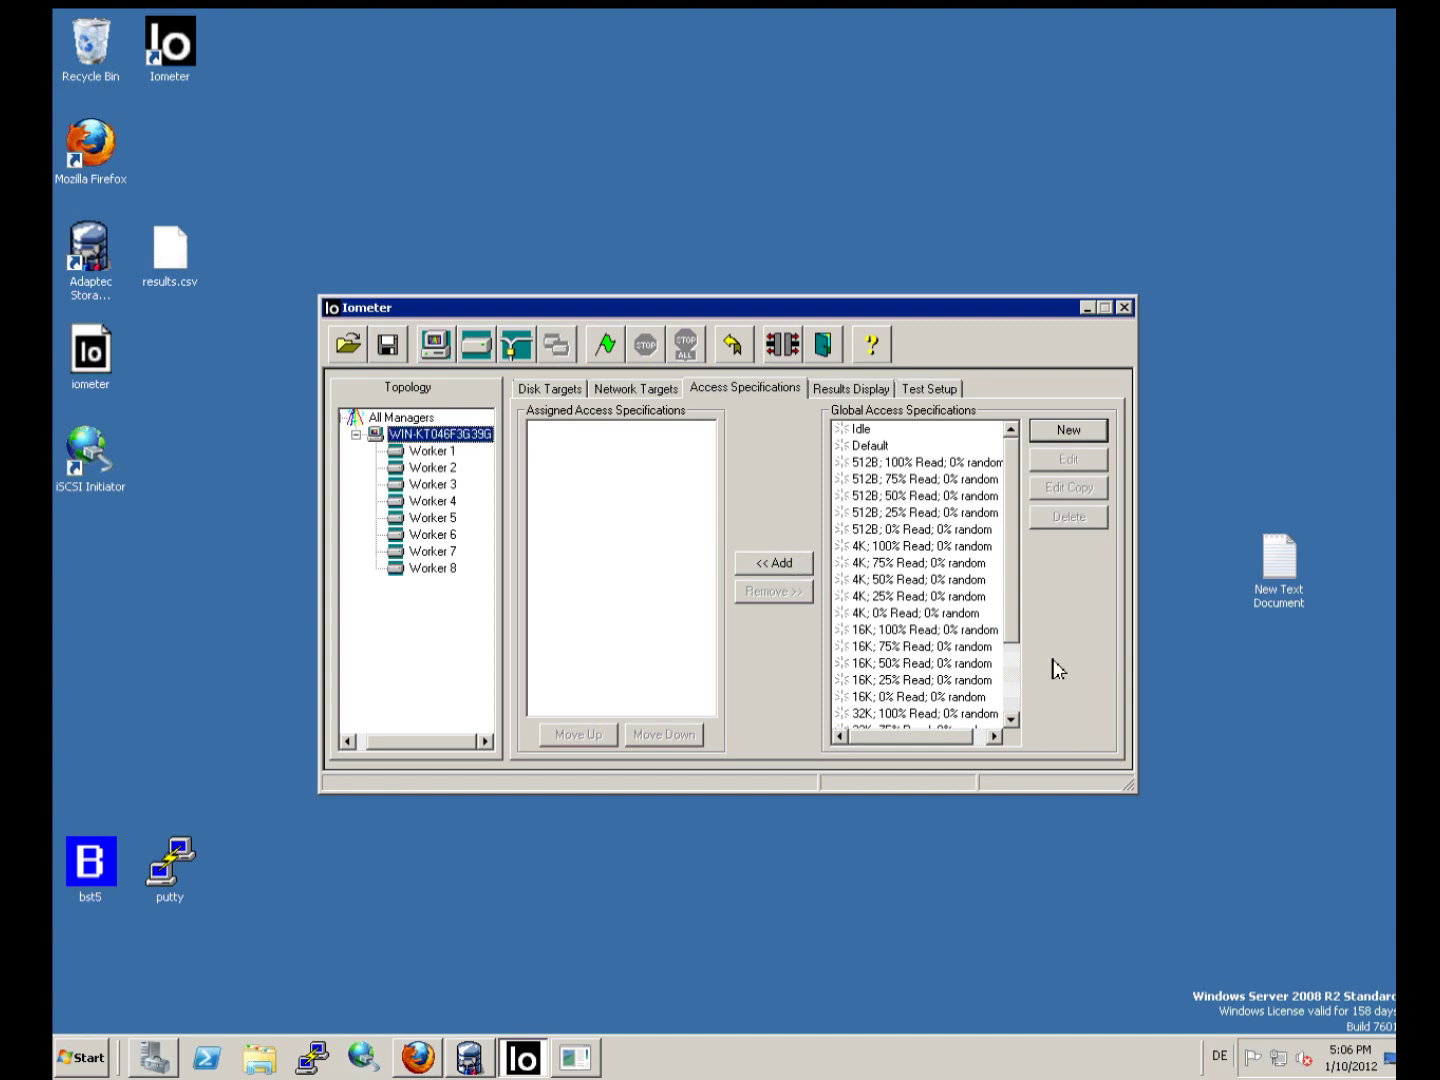
scroll(1025, 708, down, 2)
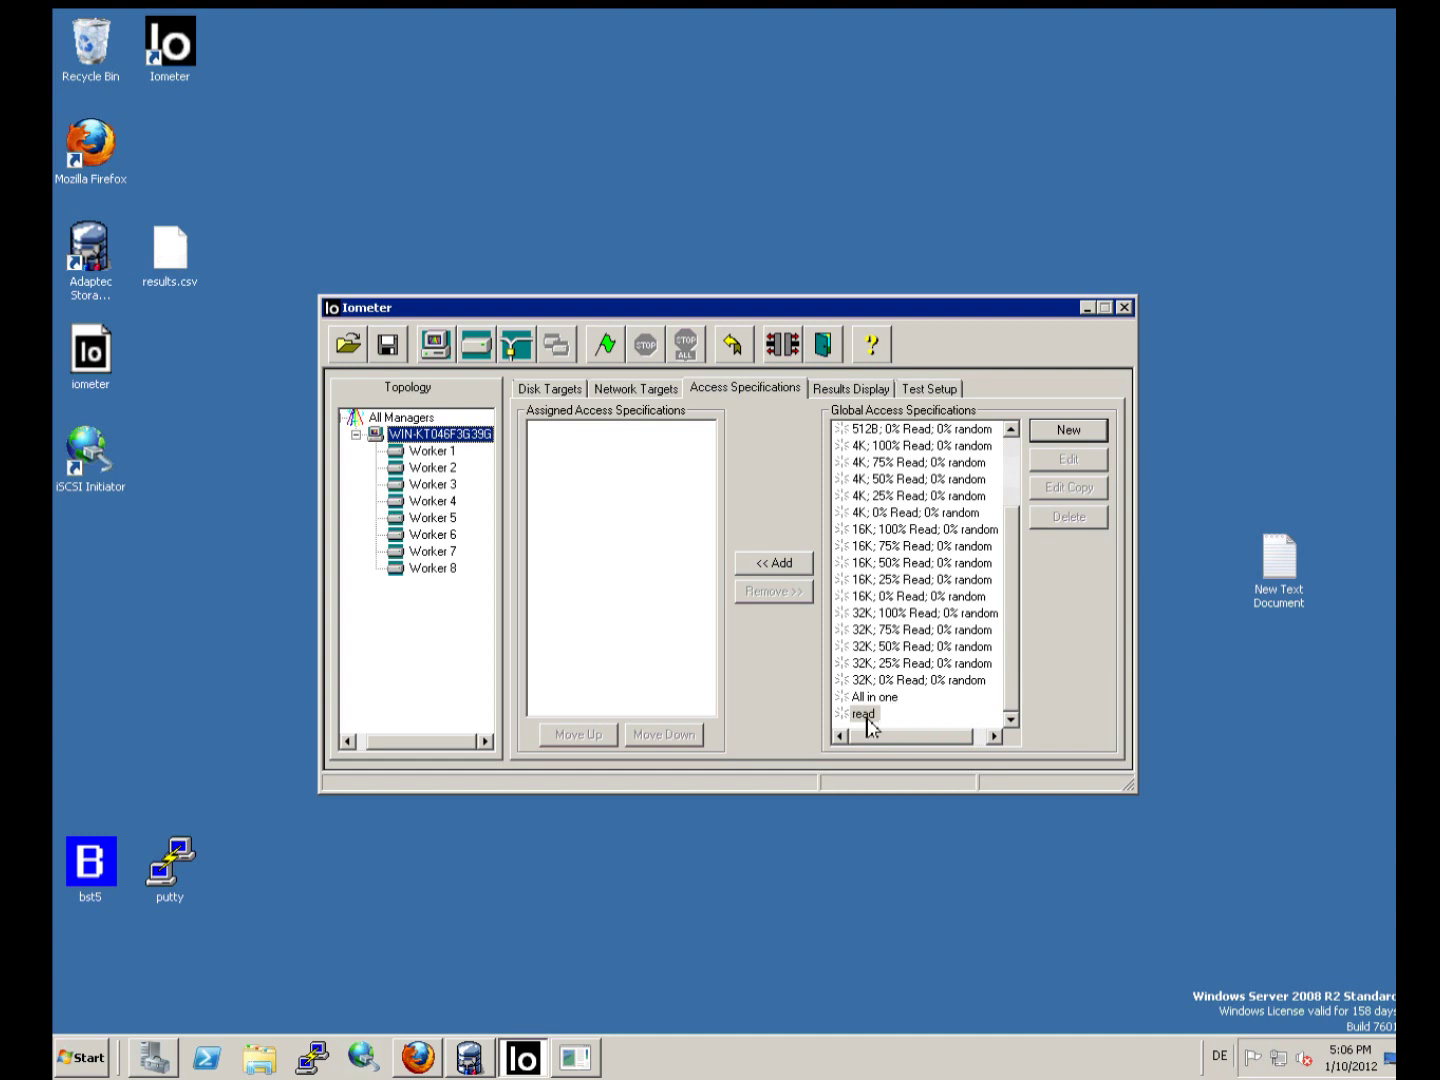
click(802, 571)
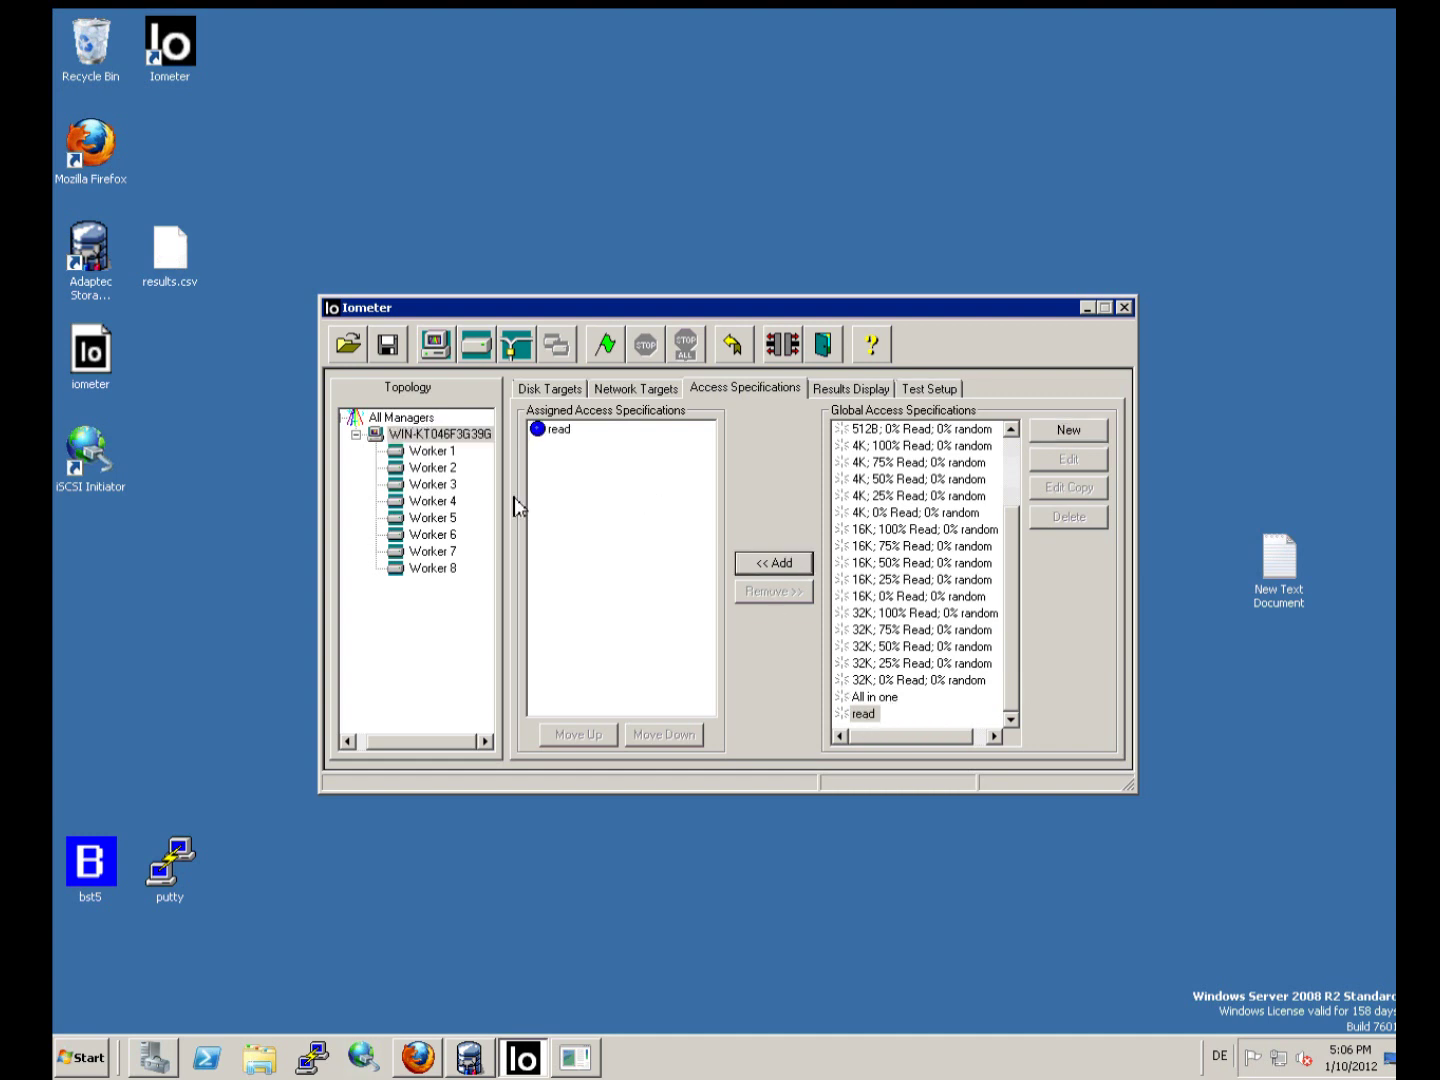
click(432, 570)
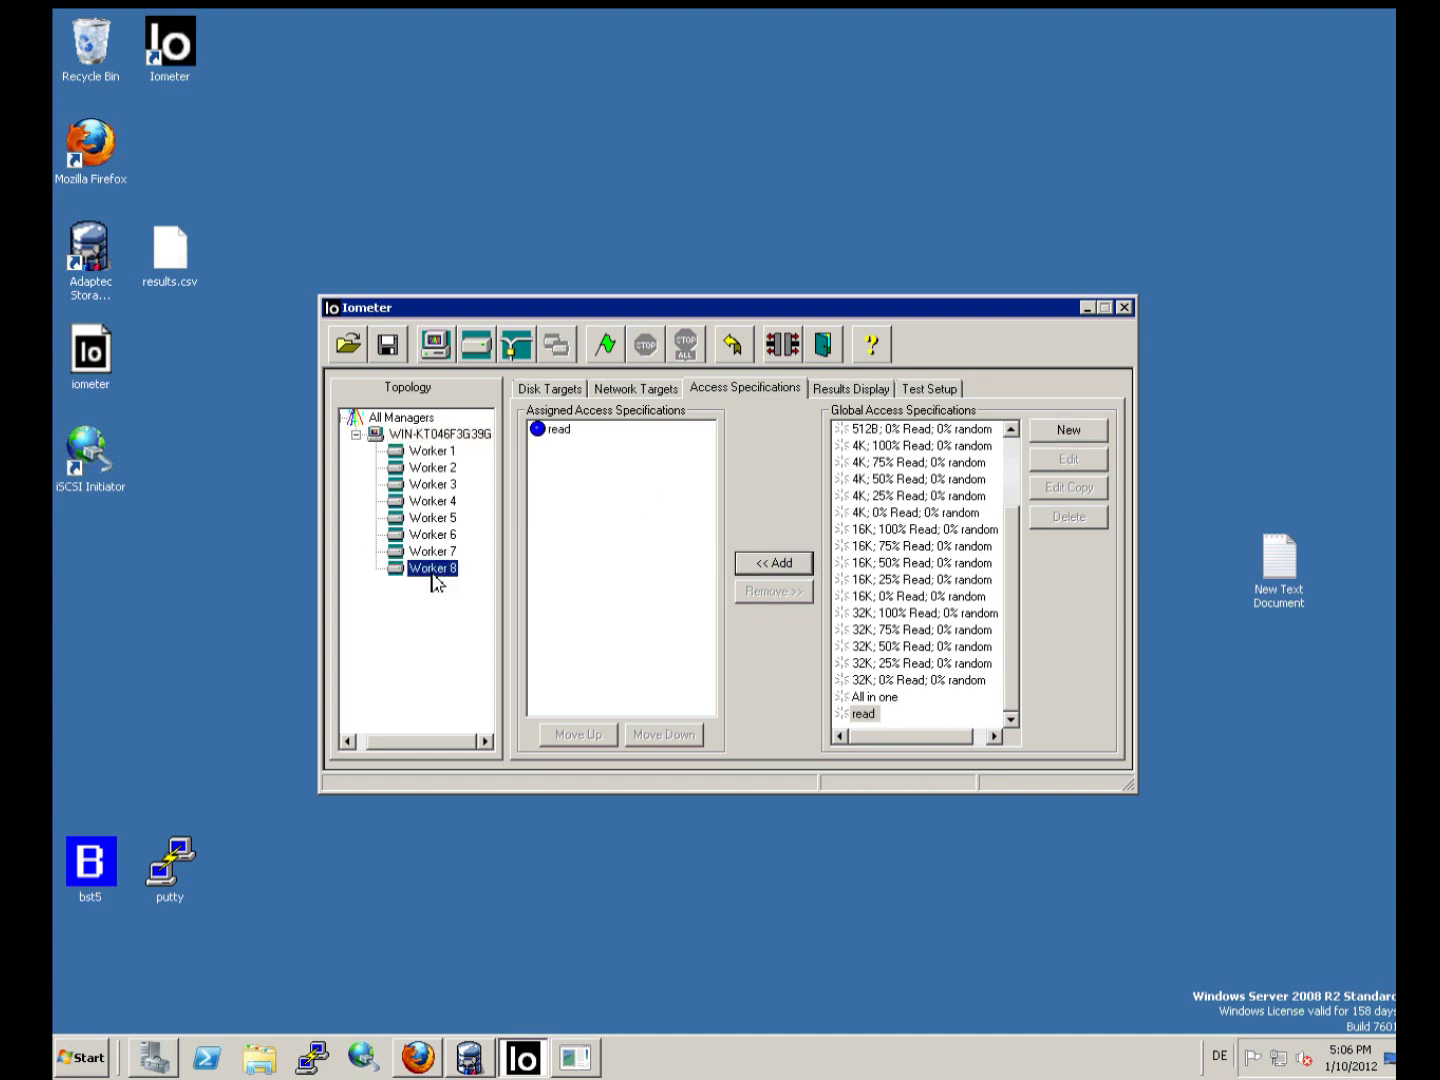
click(441, 557)
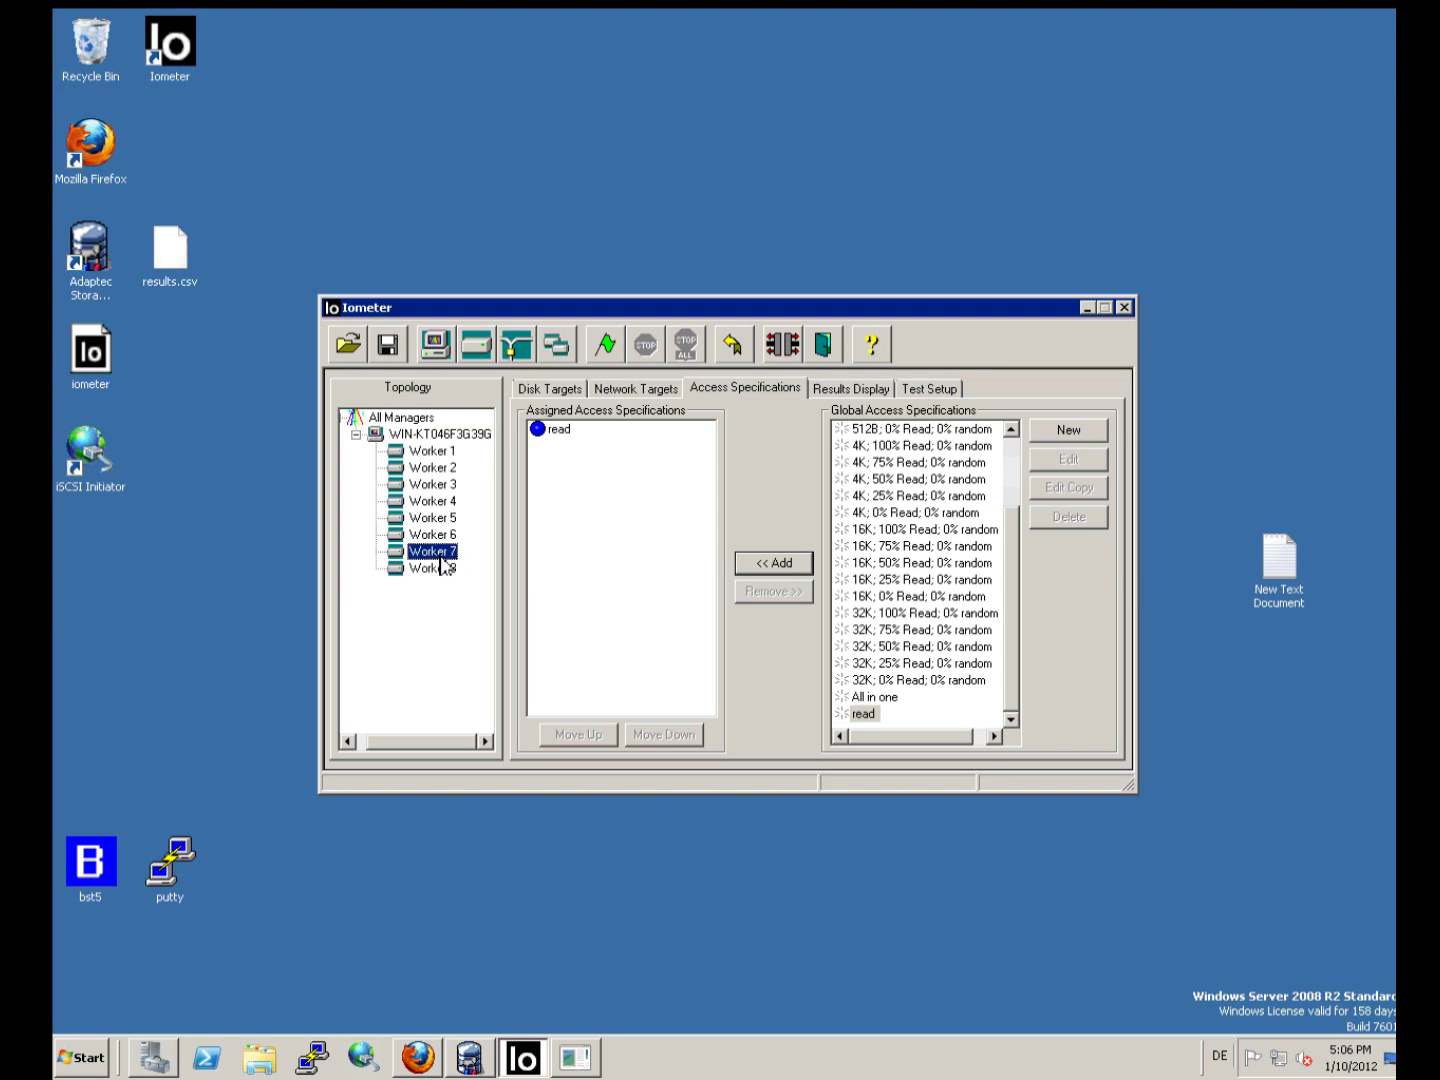
Check that the read access specification is assigned on the remaining workers, ending on the manager.
click(441, 543)
click(443, 524)
click(449, 508)
click(445, 481)
click(445, 466)
click(445, 451)
click(446, 443)
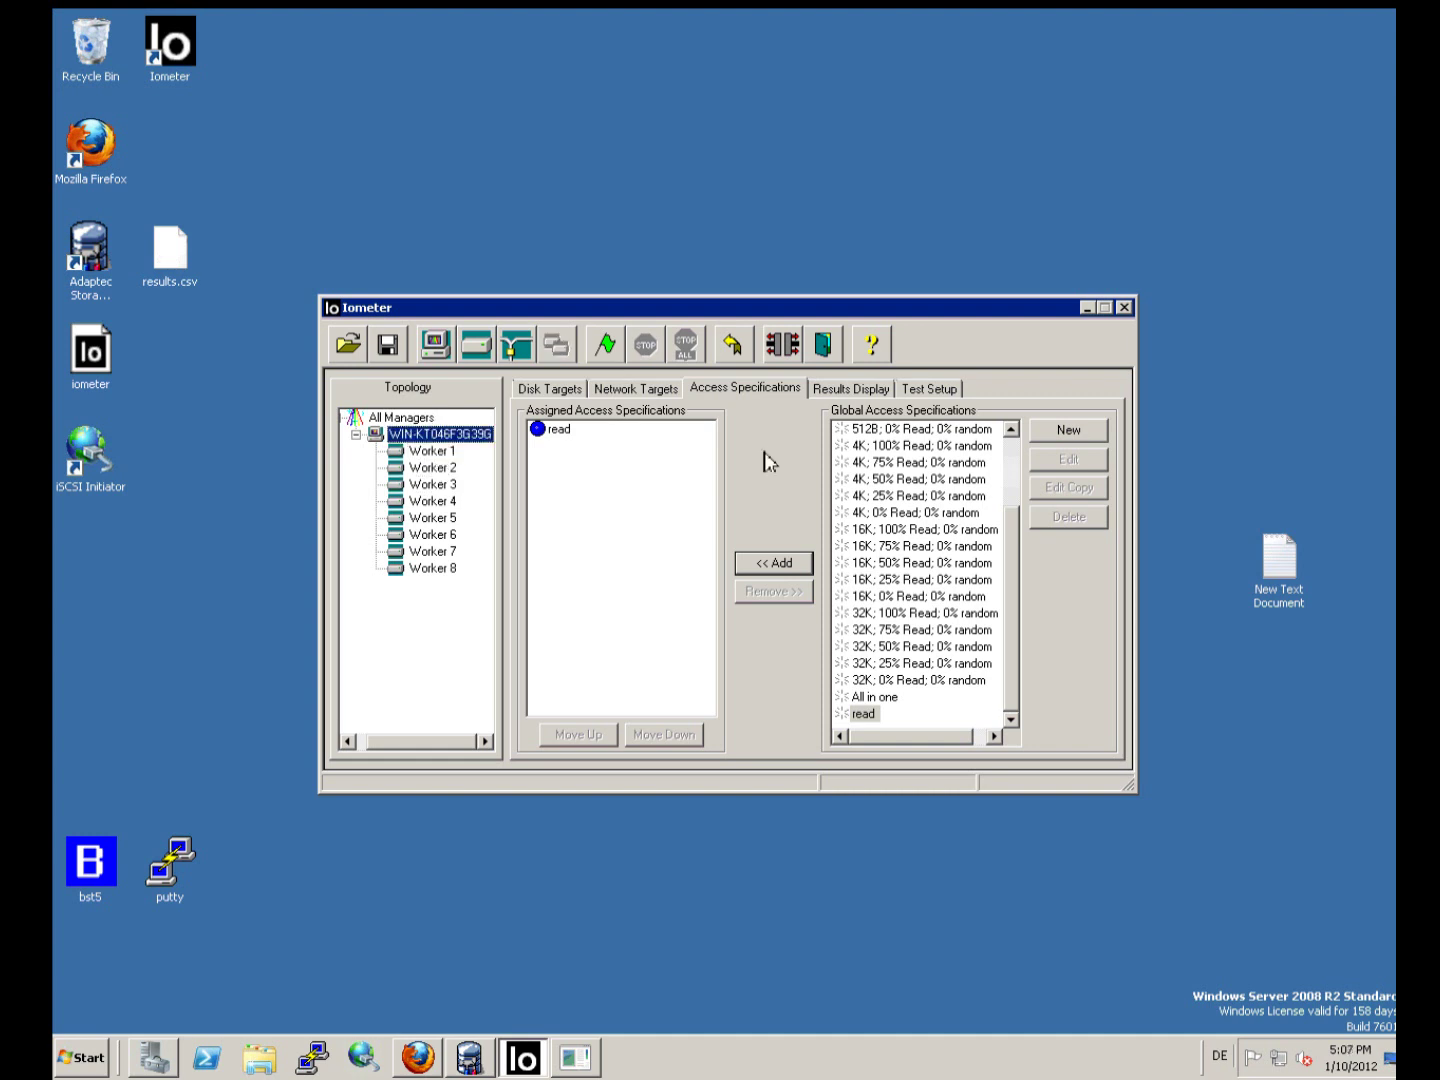
Set the results display update frequency to 1 second.
click(849, 390)
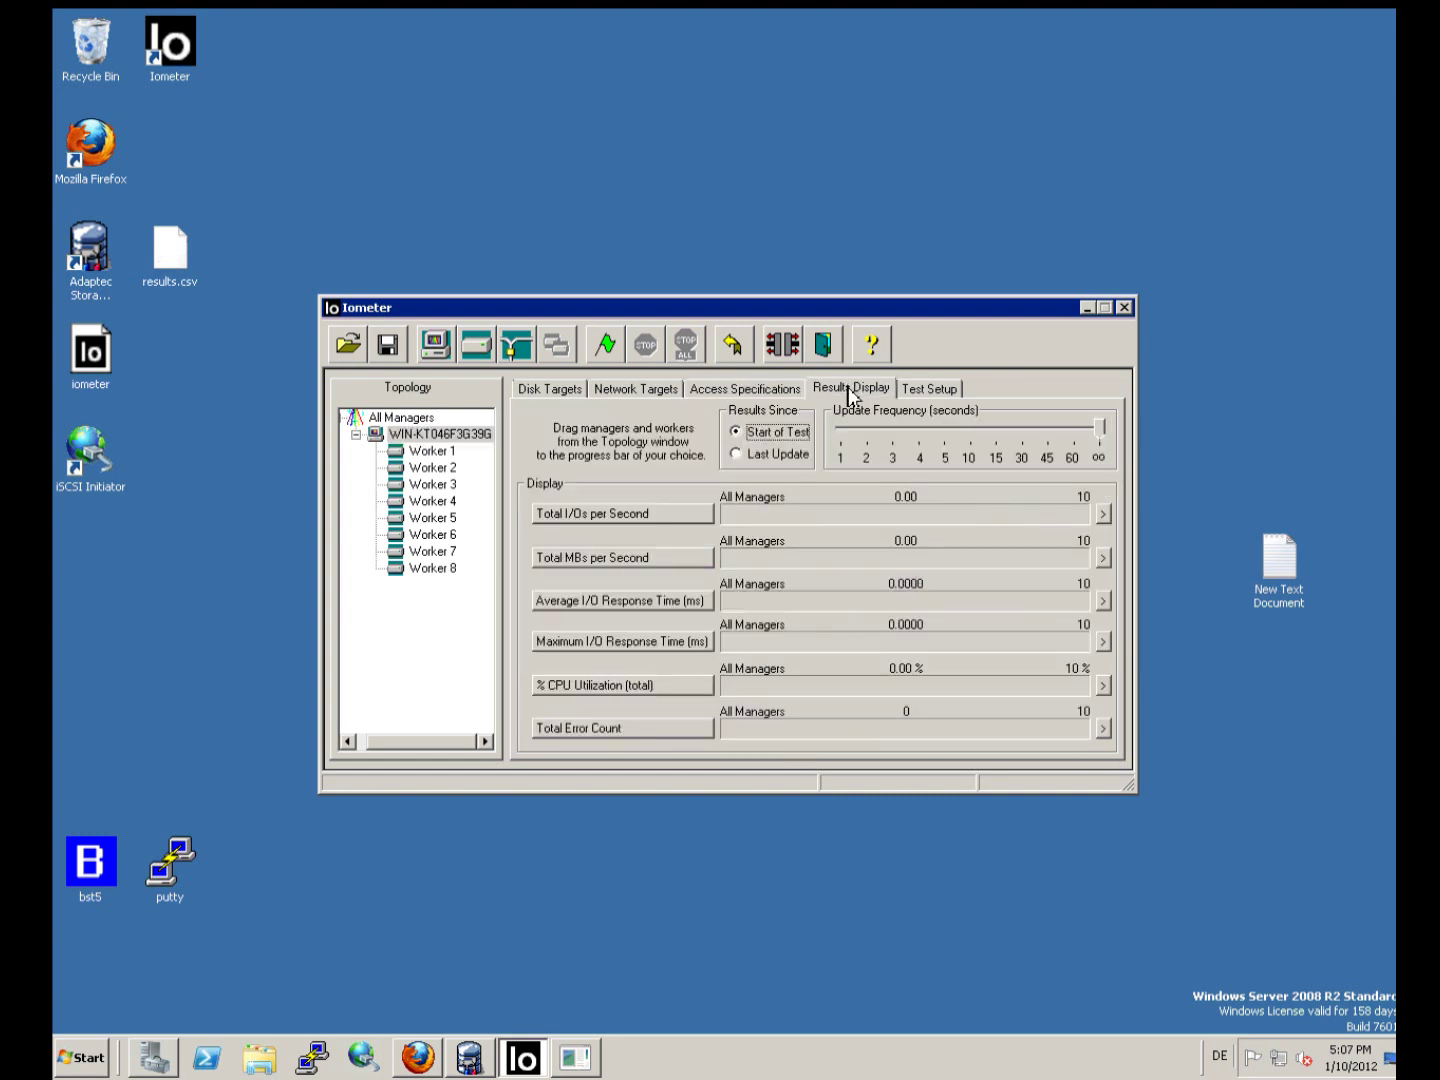
click(1100, 428)
drag(1025, 433, 848, 429)
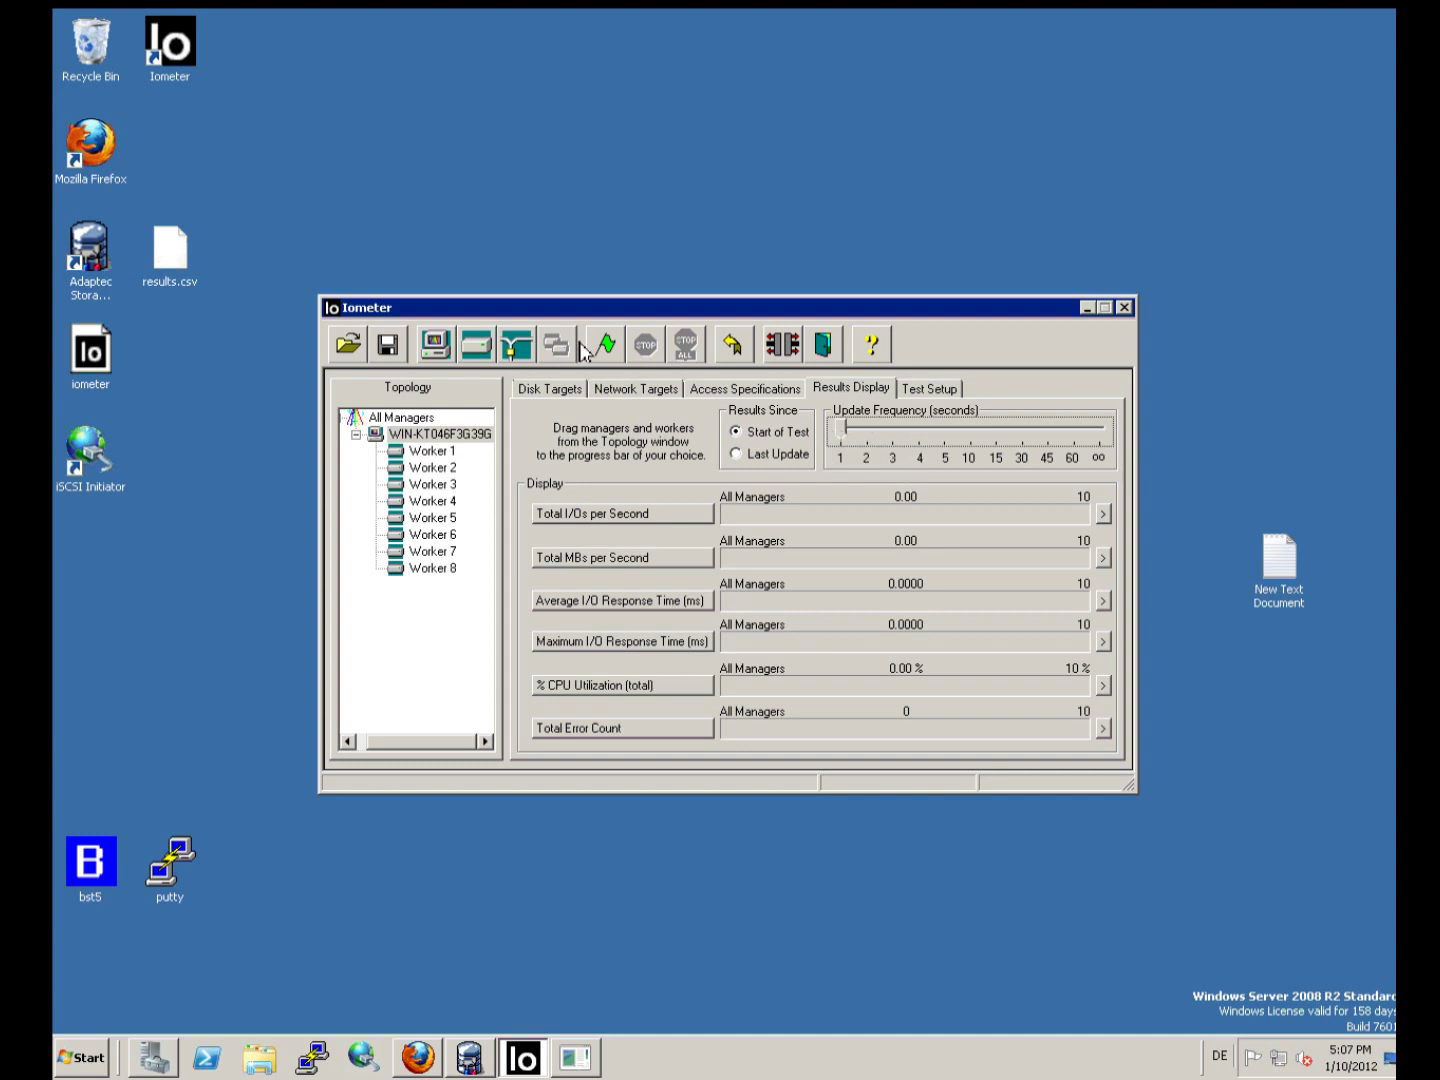
Run the read benchmark for several seconds without saving a results file, and stop it.
click(608, 345)
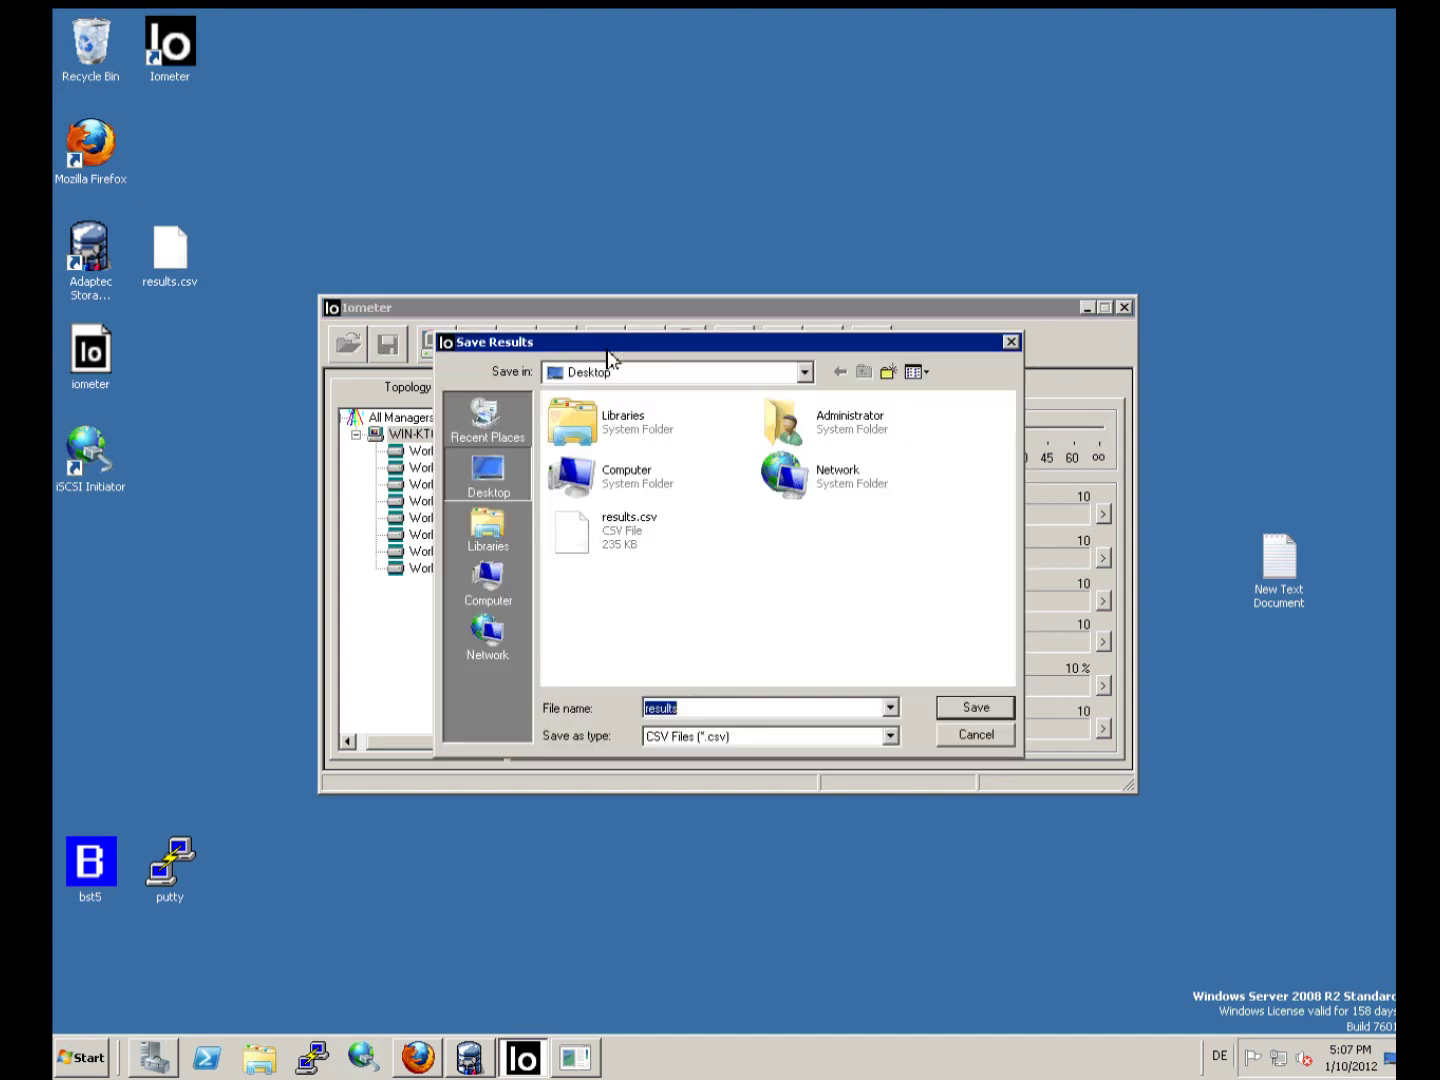
click(962, 738)
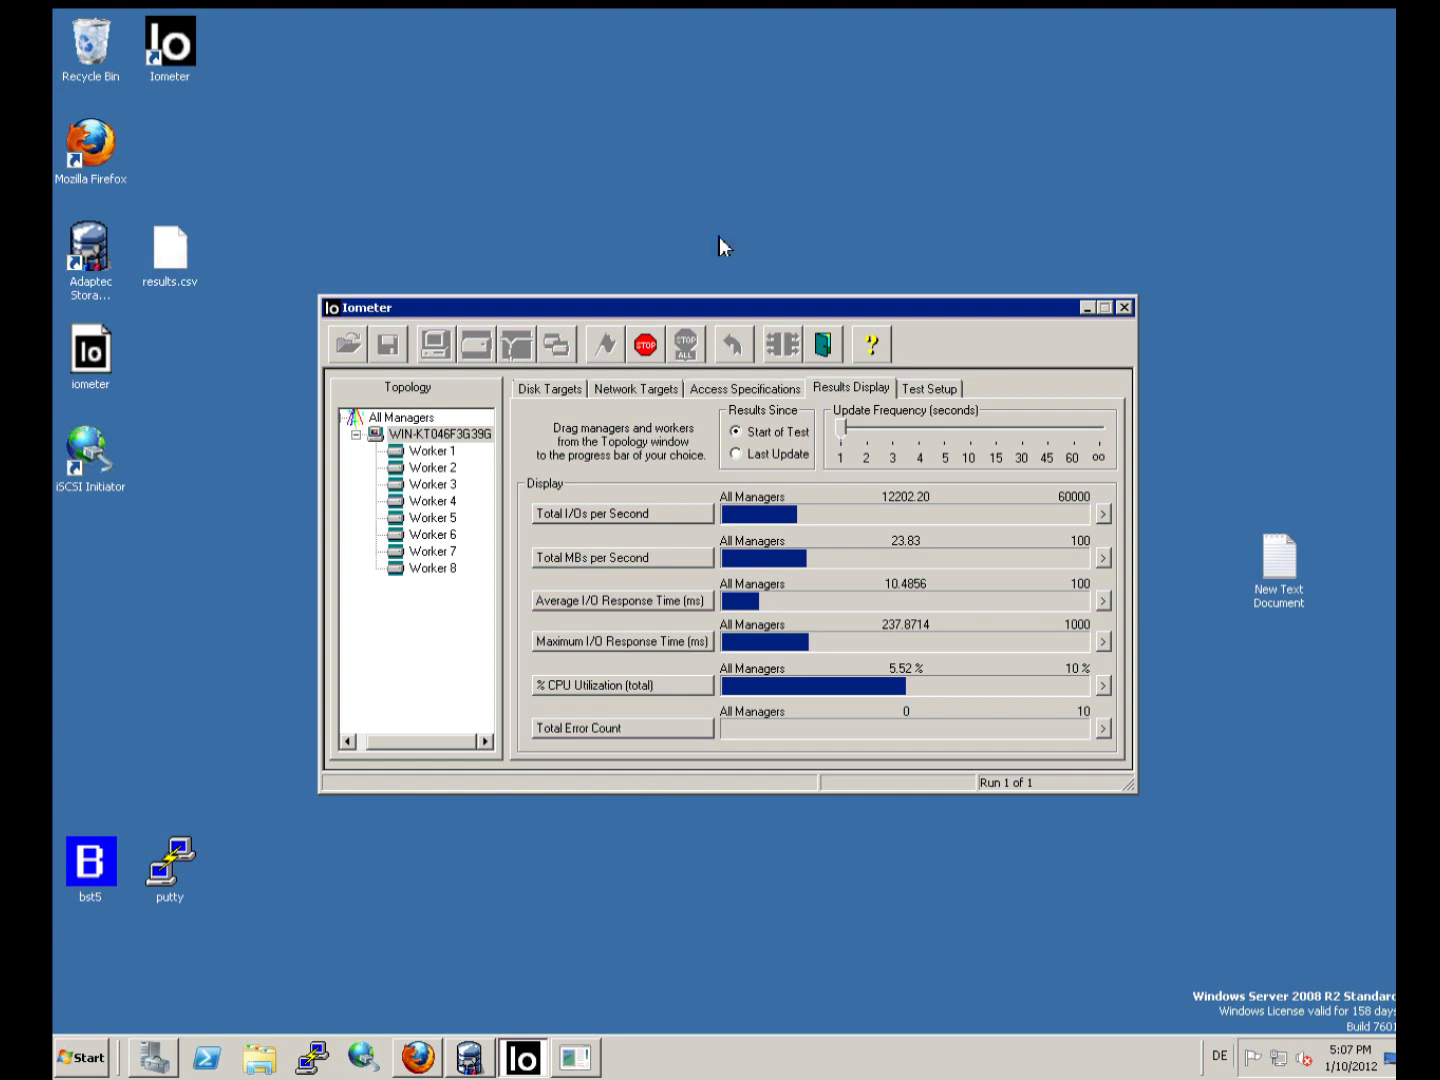
click(646, 346)
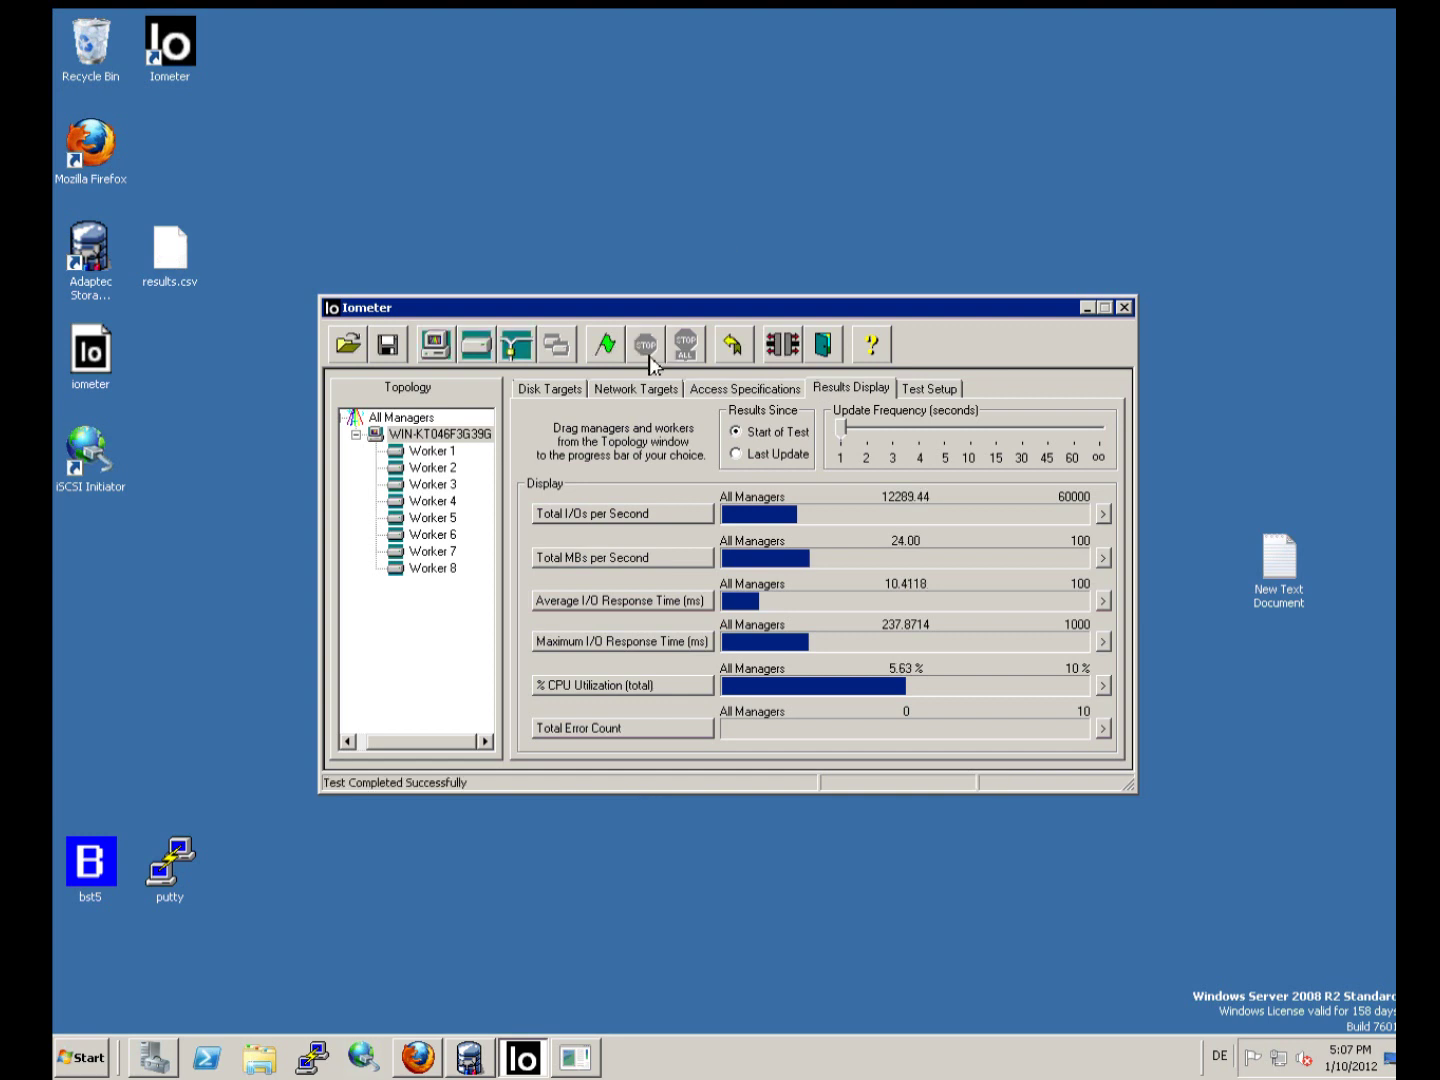
Switch to Adaptec Storage Manager and disable MaxCache read caching on the logical device.
click(472, 1062)
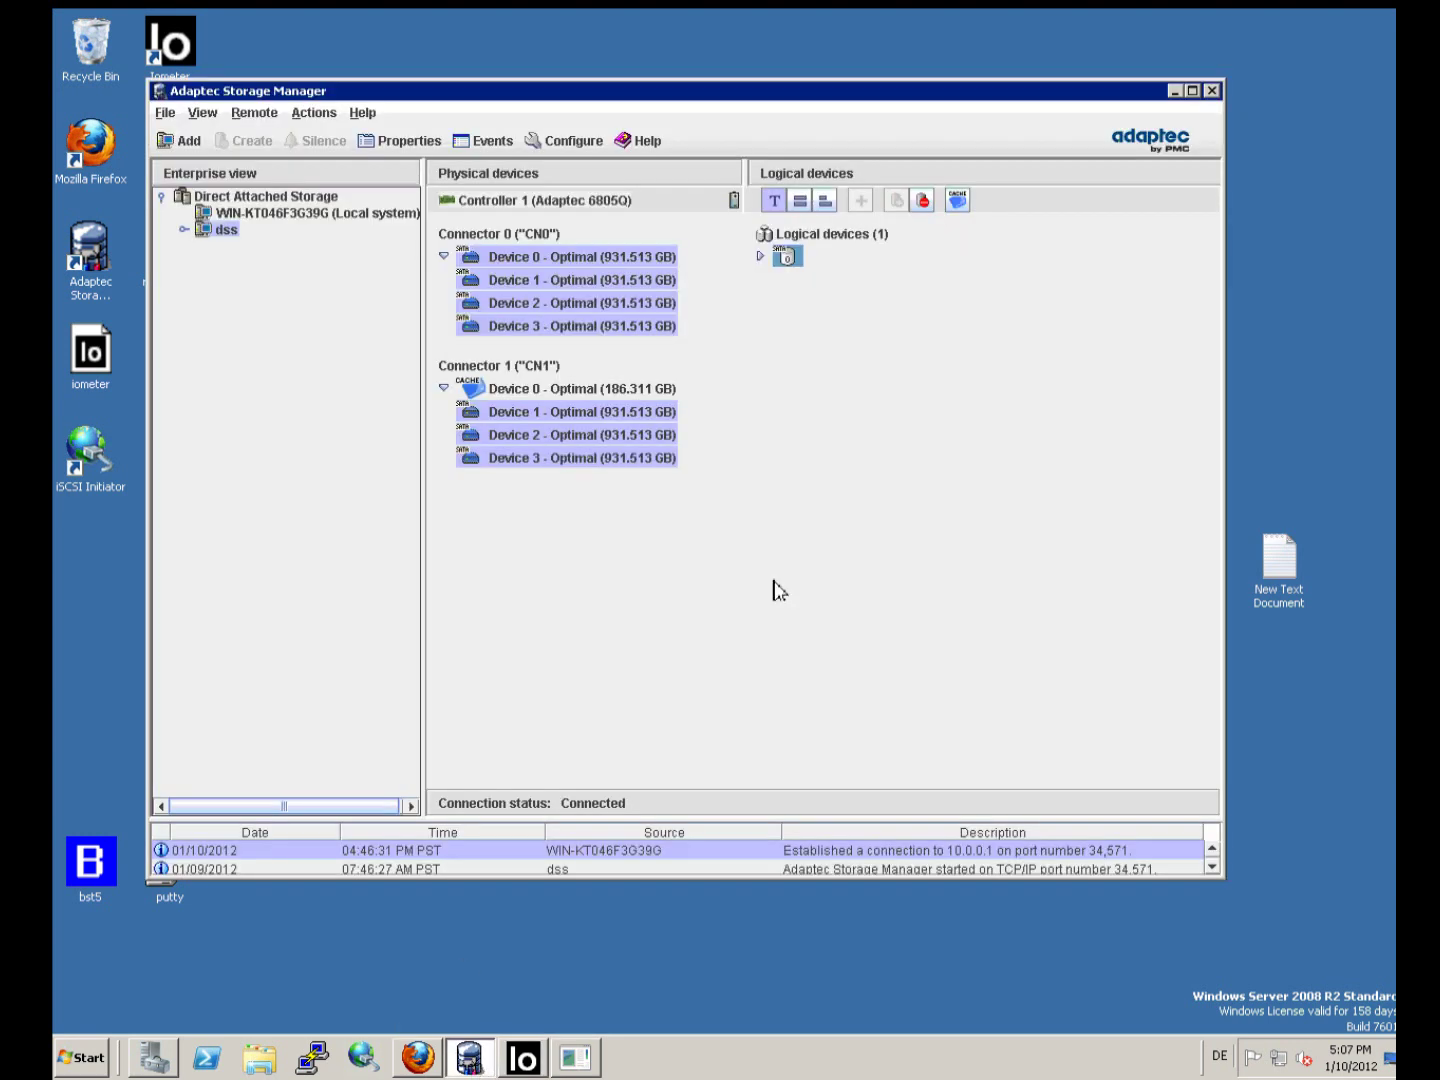
right_click(791, 262)
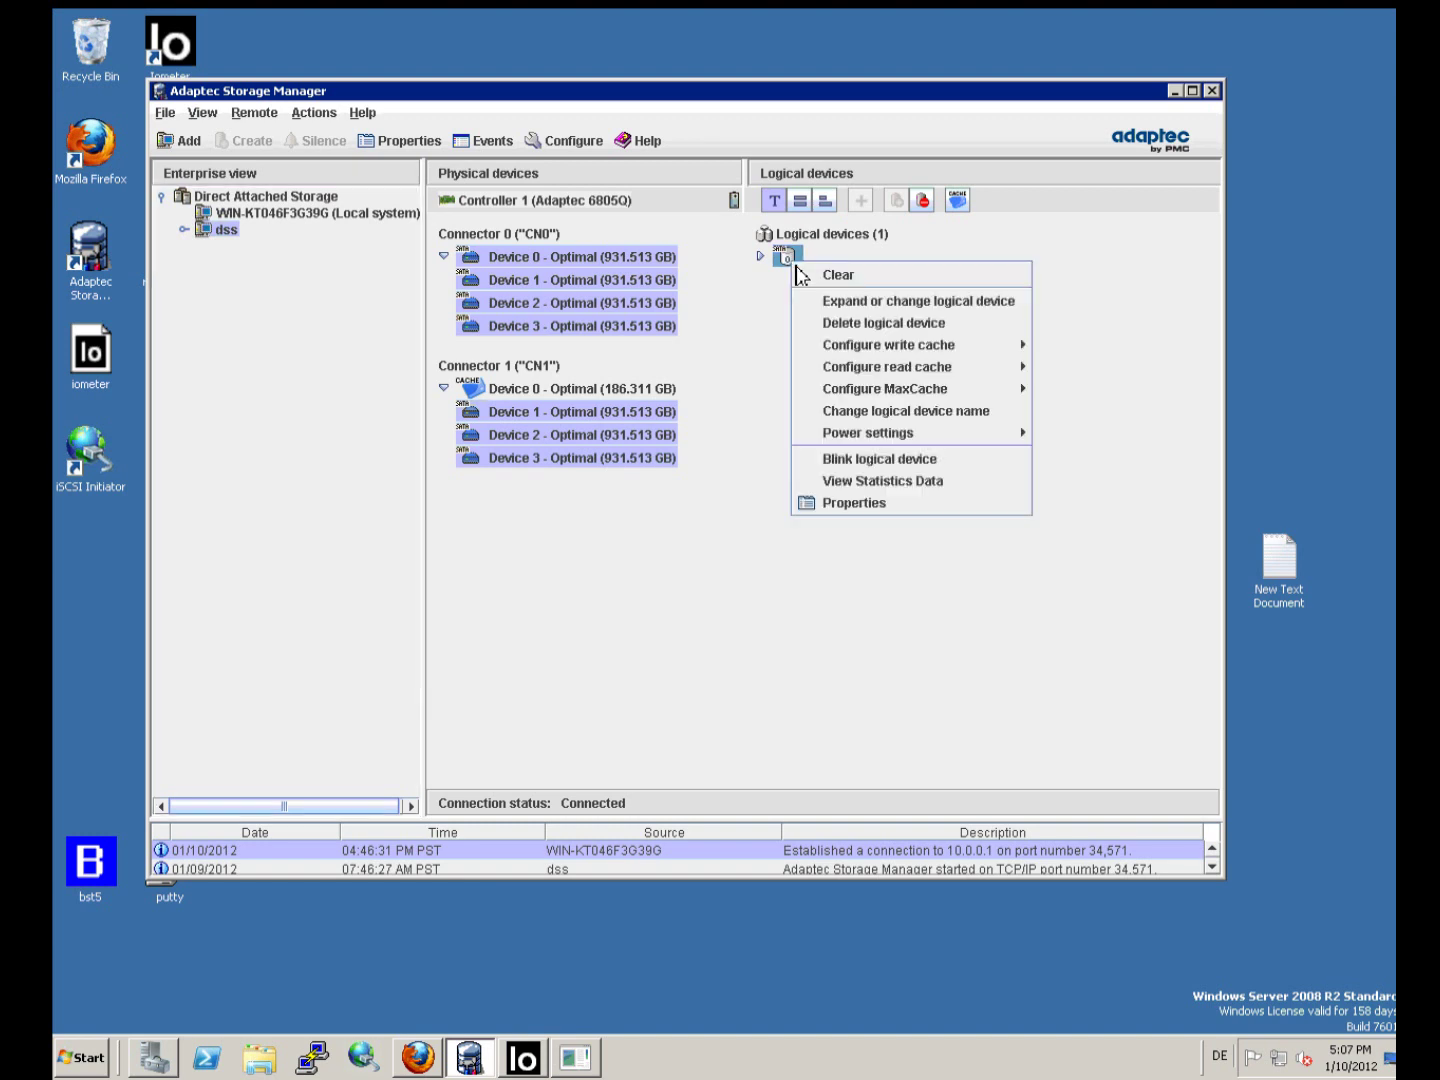
mouse_move(976, 389)
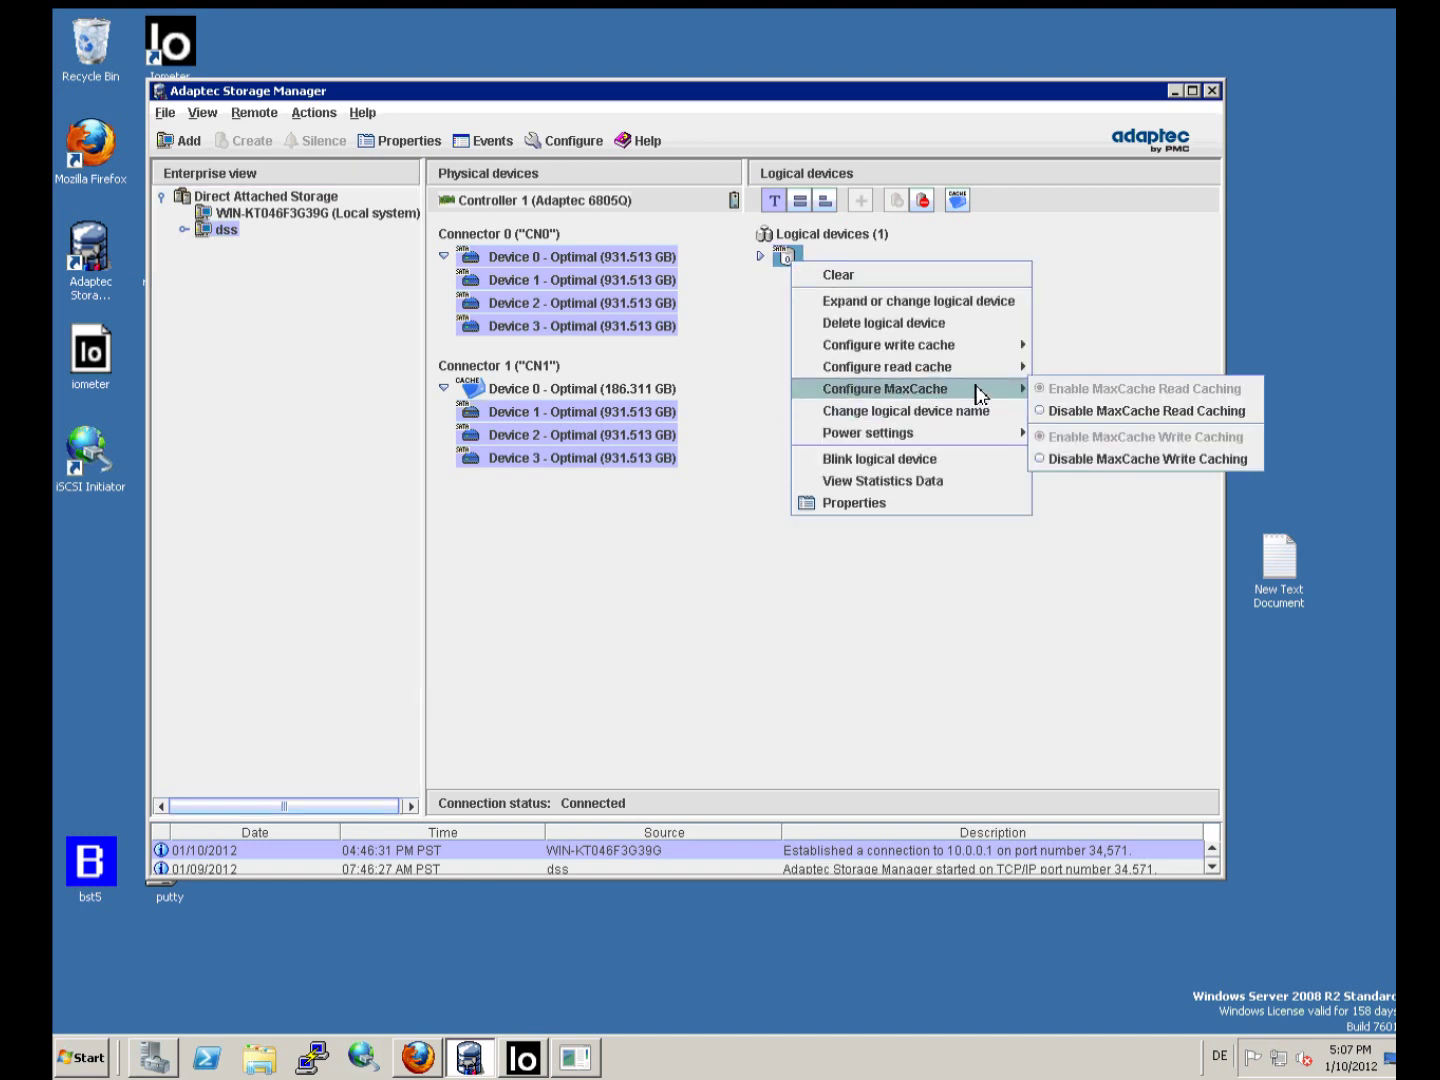
click(1043, 411)
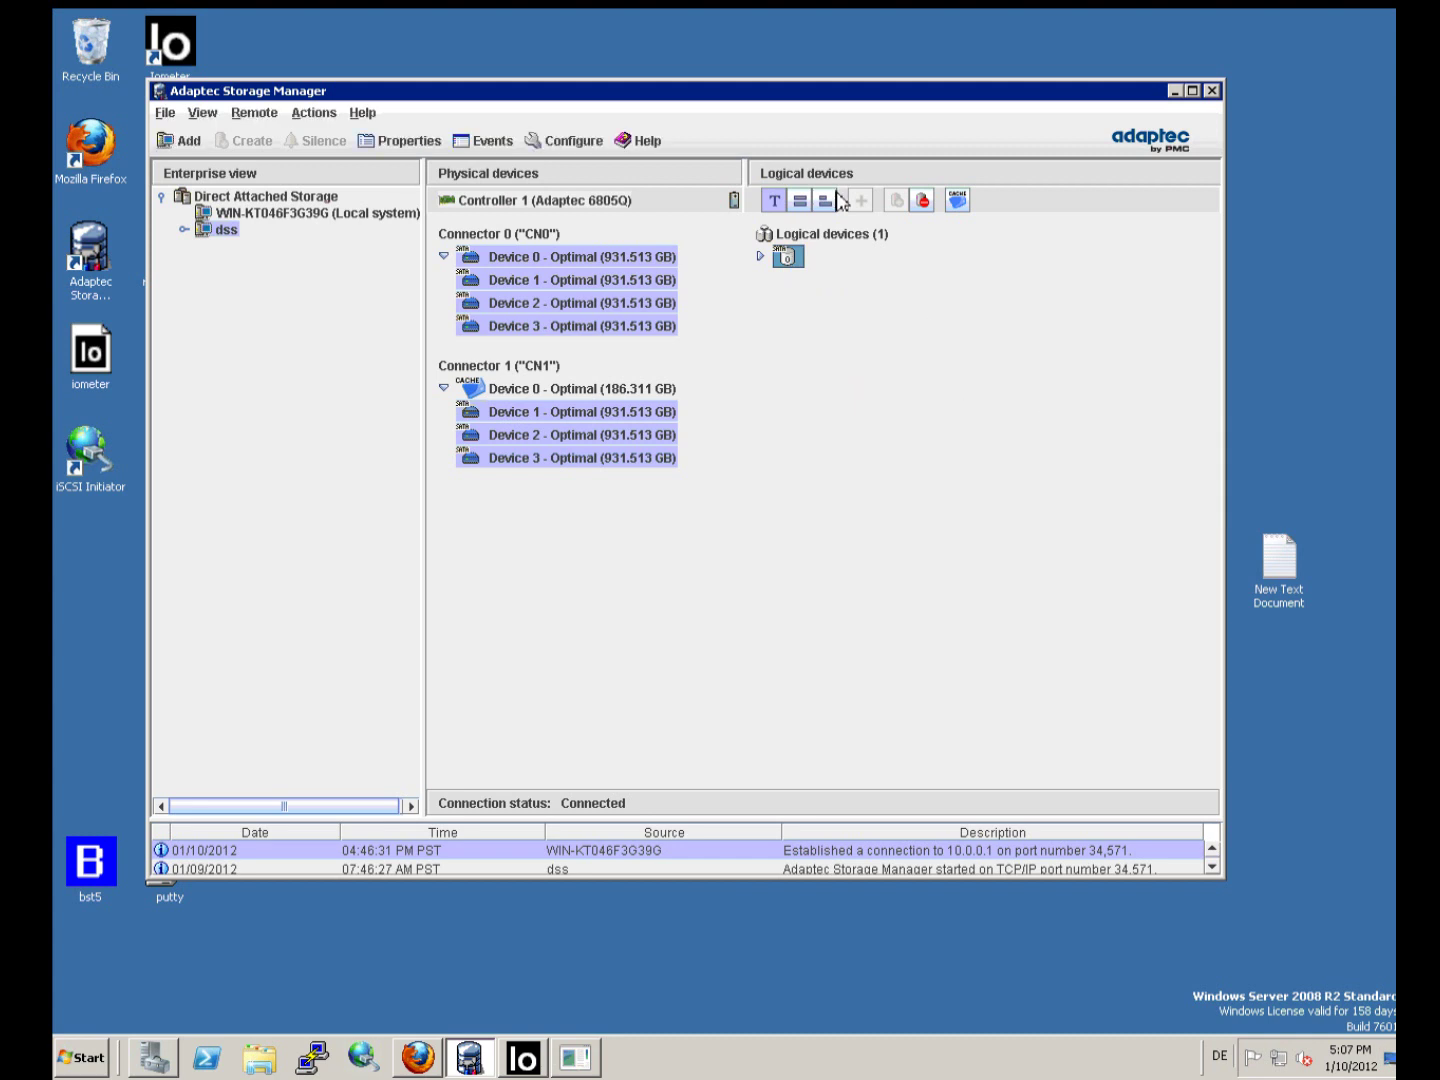
Check the logical device's MaxCache read and write caching settings, and return to Iometer.
right_click(800, 264)
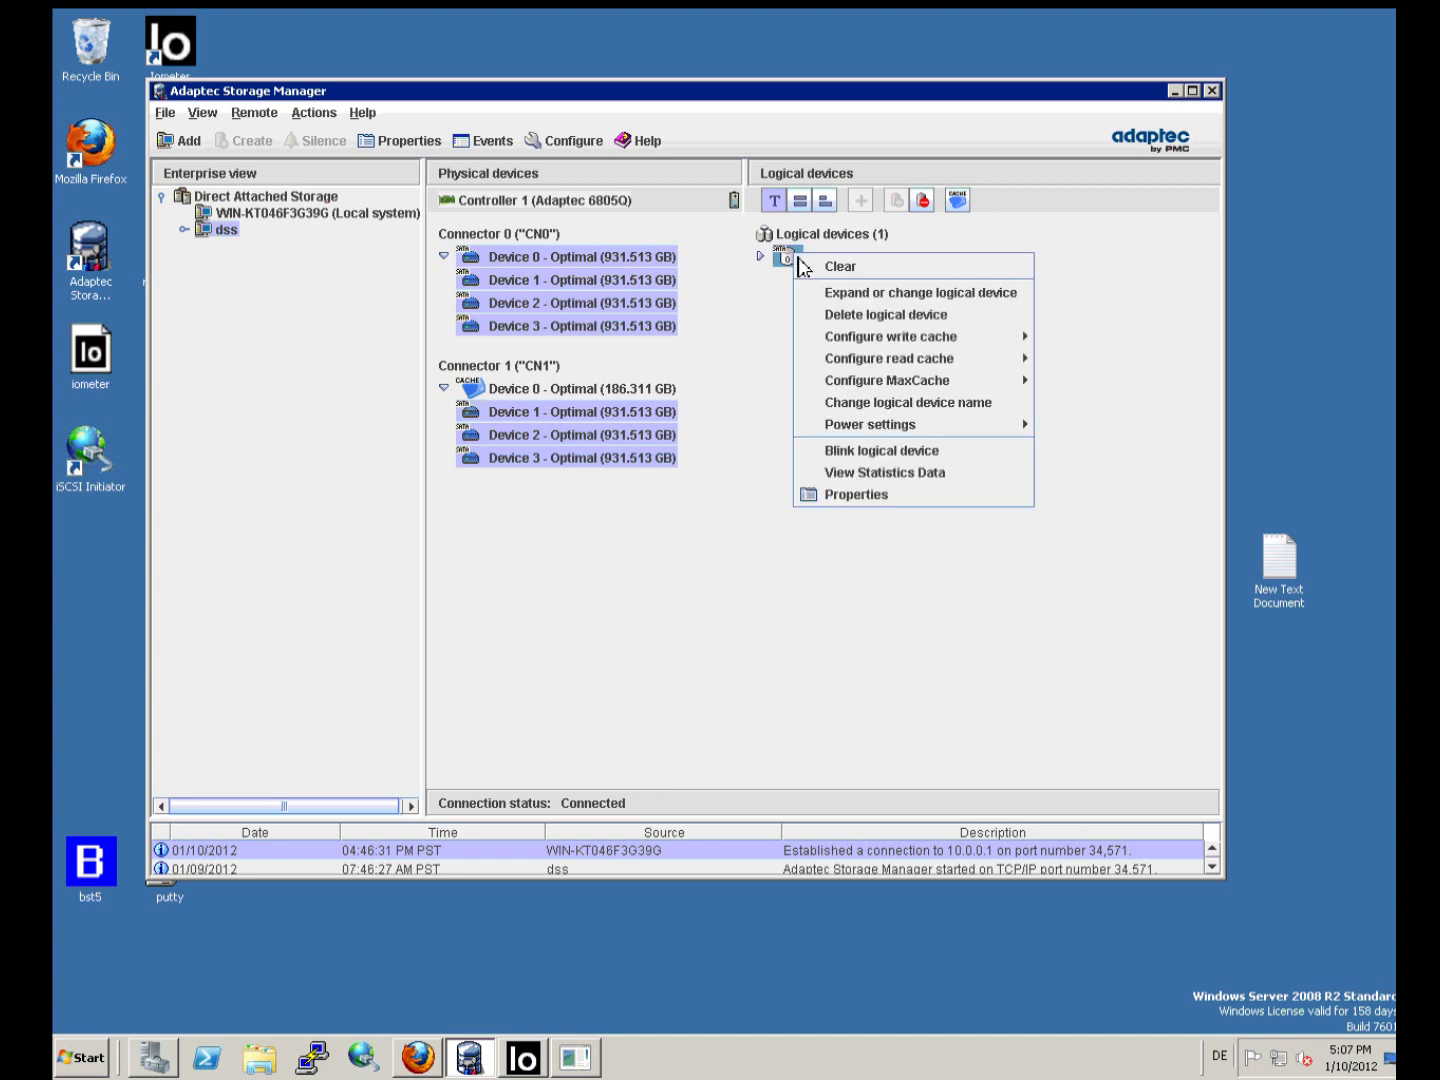
mouse_move(887, 390)
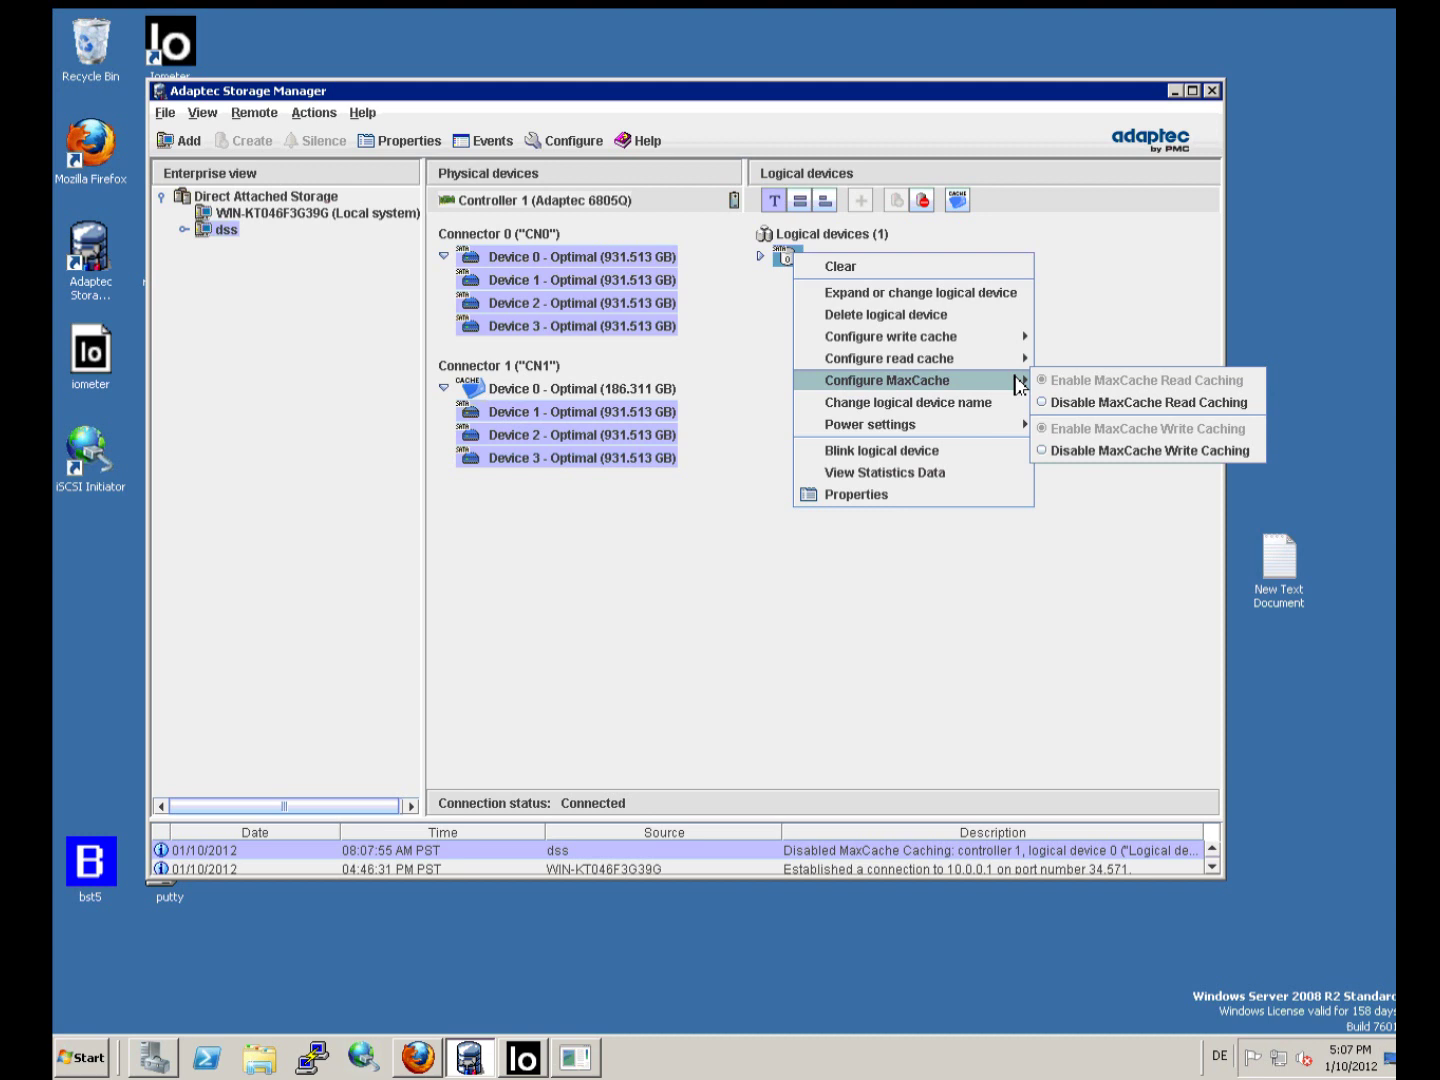
click(874, 245)
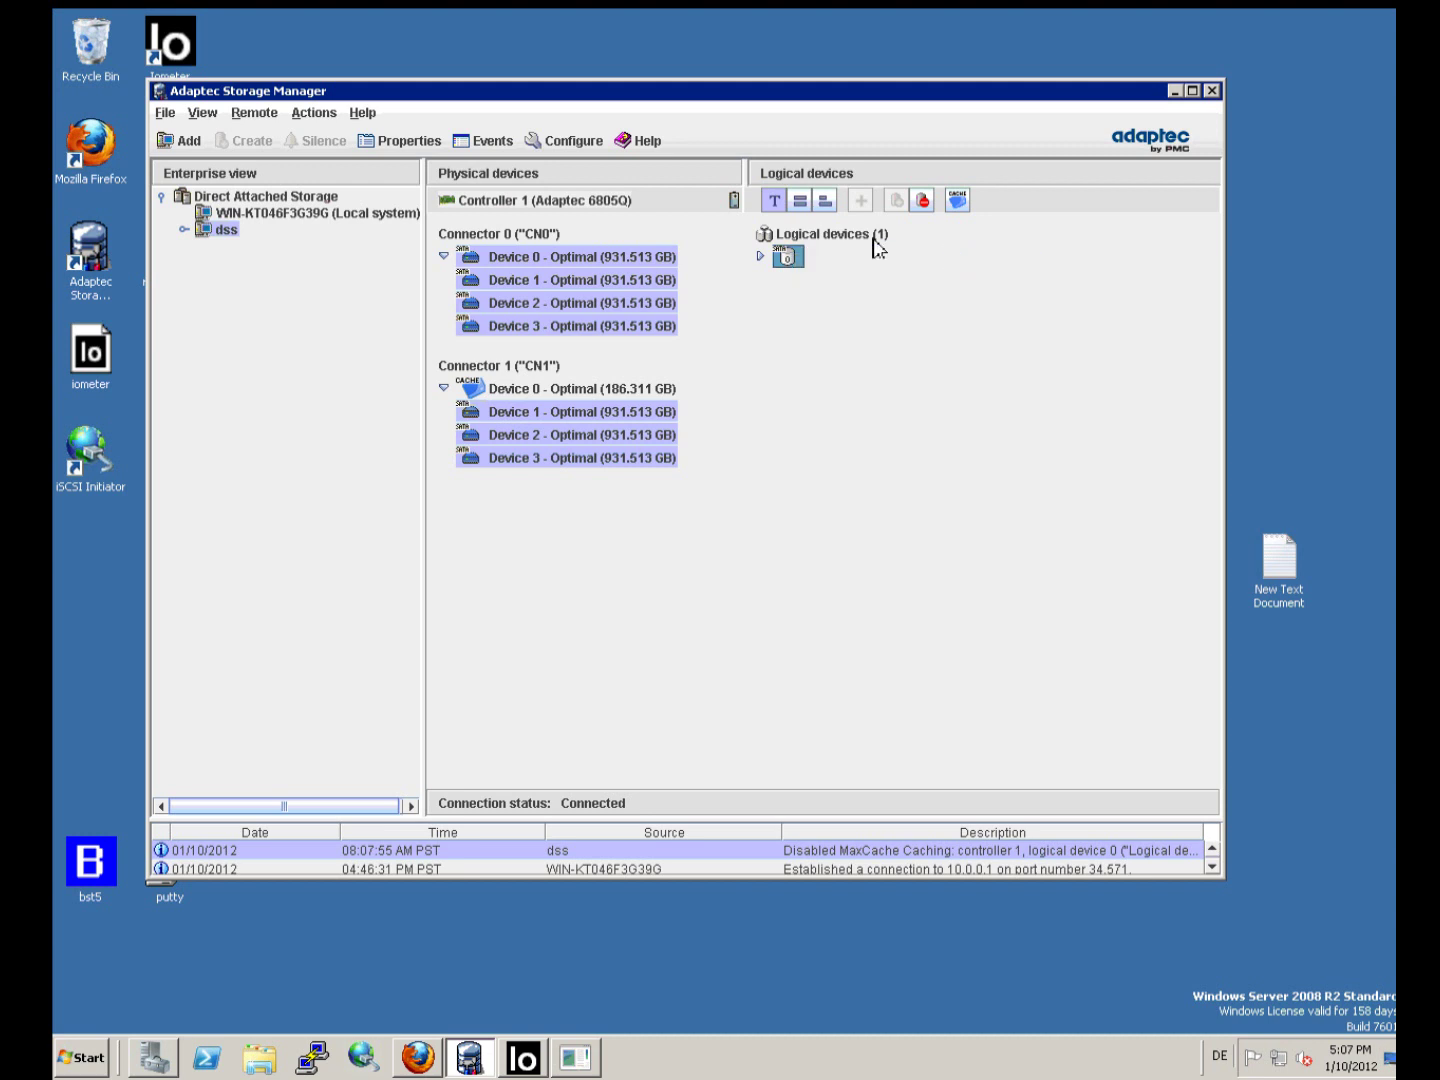
click(789, 238)
click(789, 257)
right_click(792, 260)
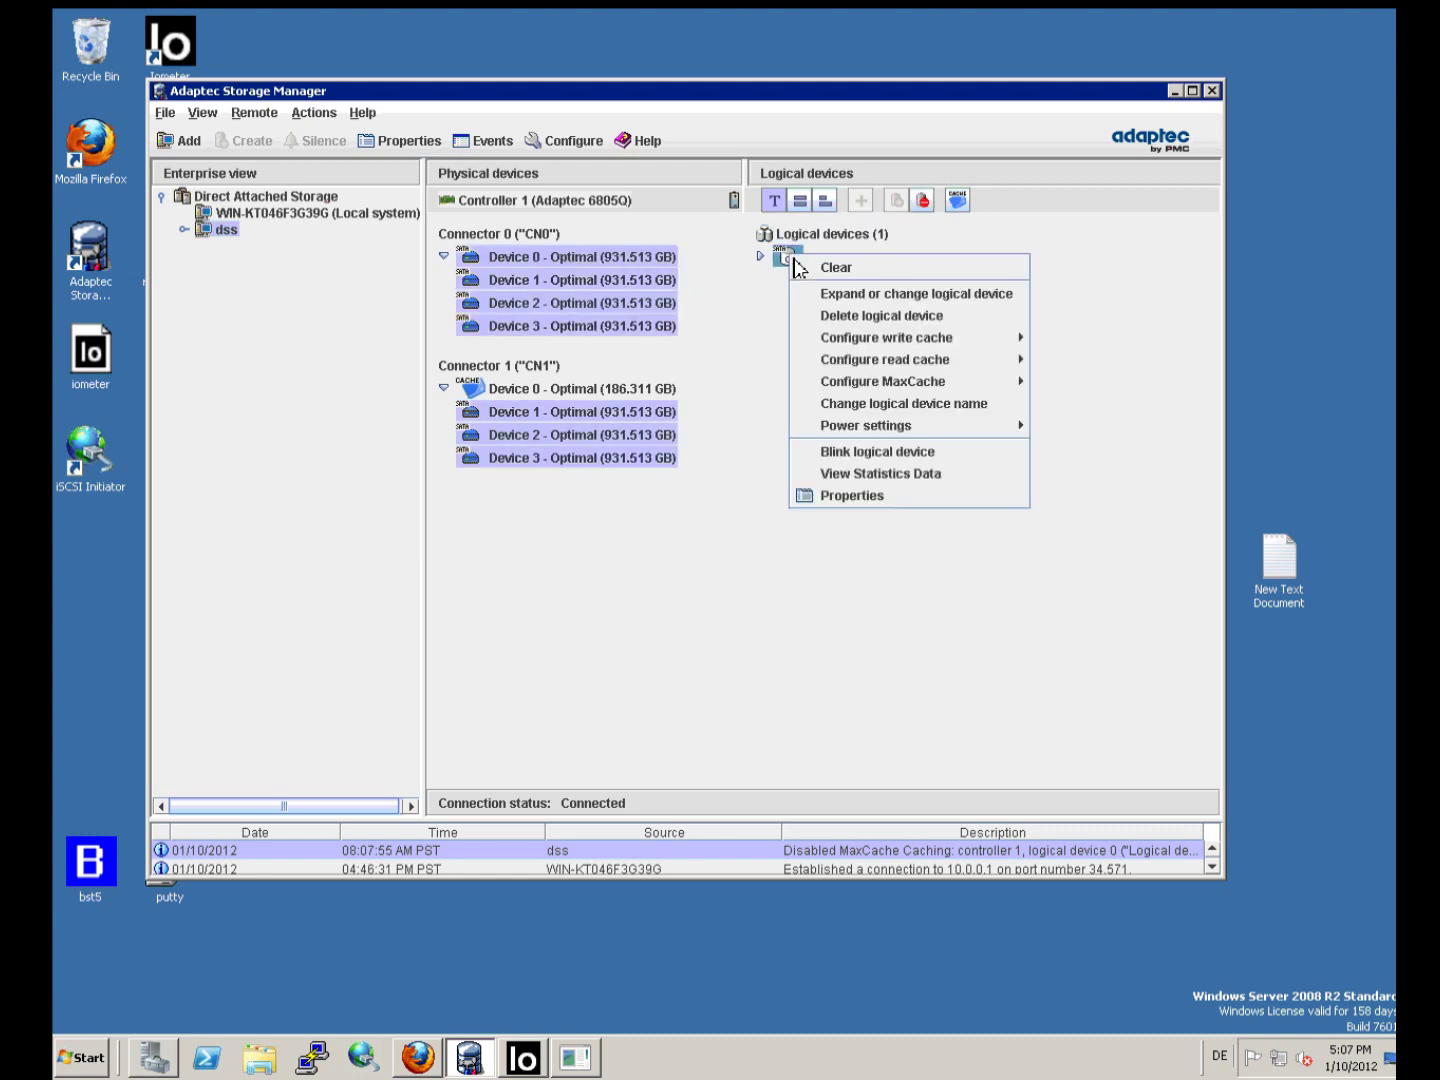
mouse_move(877, 390)
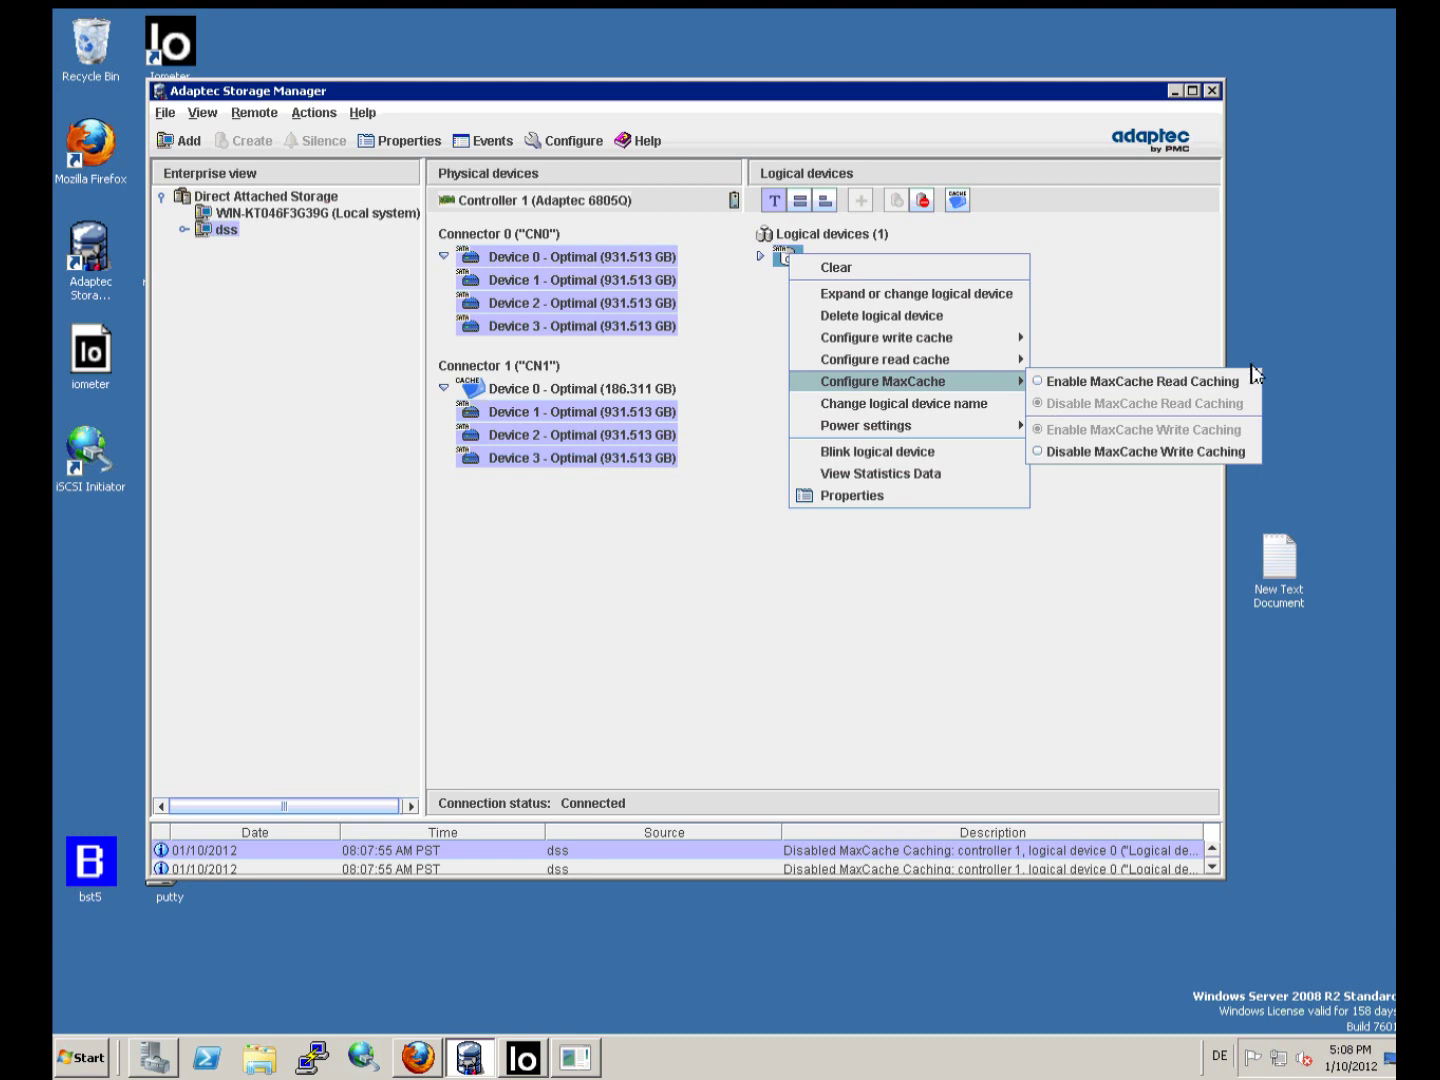
click(1175, 91)
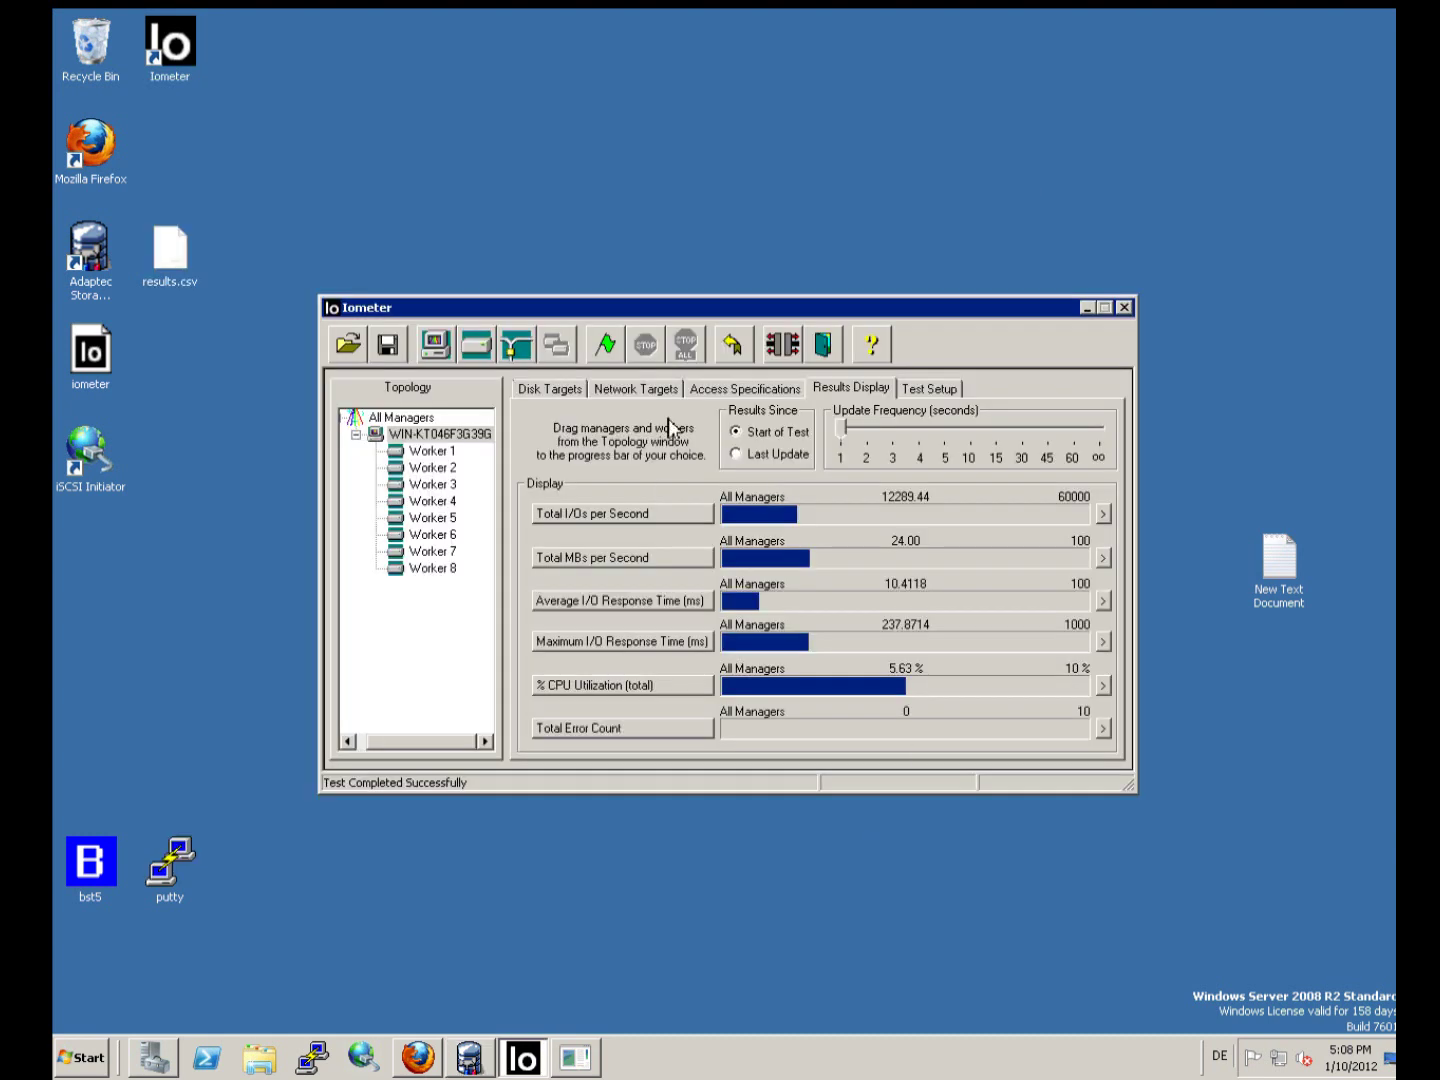
Start the read benchmark without saving a results file, and display results since the last update every 2 seconds.
click(608, 343)
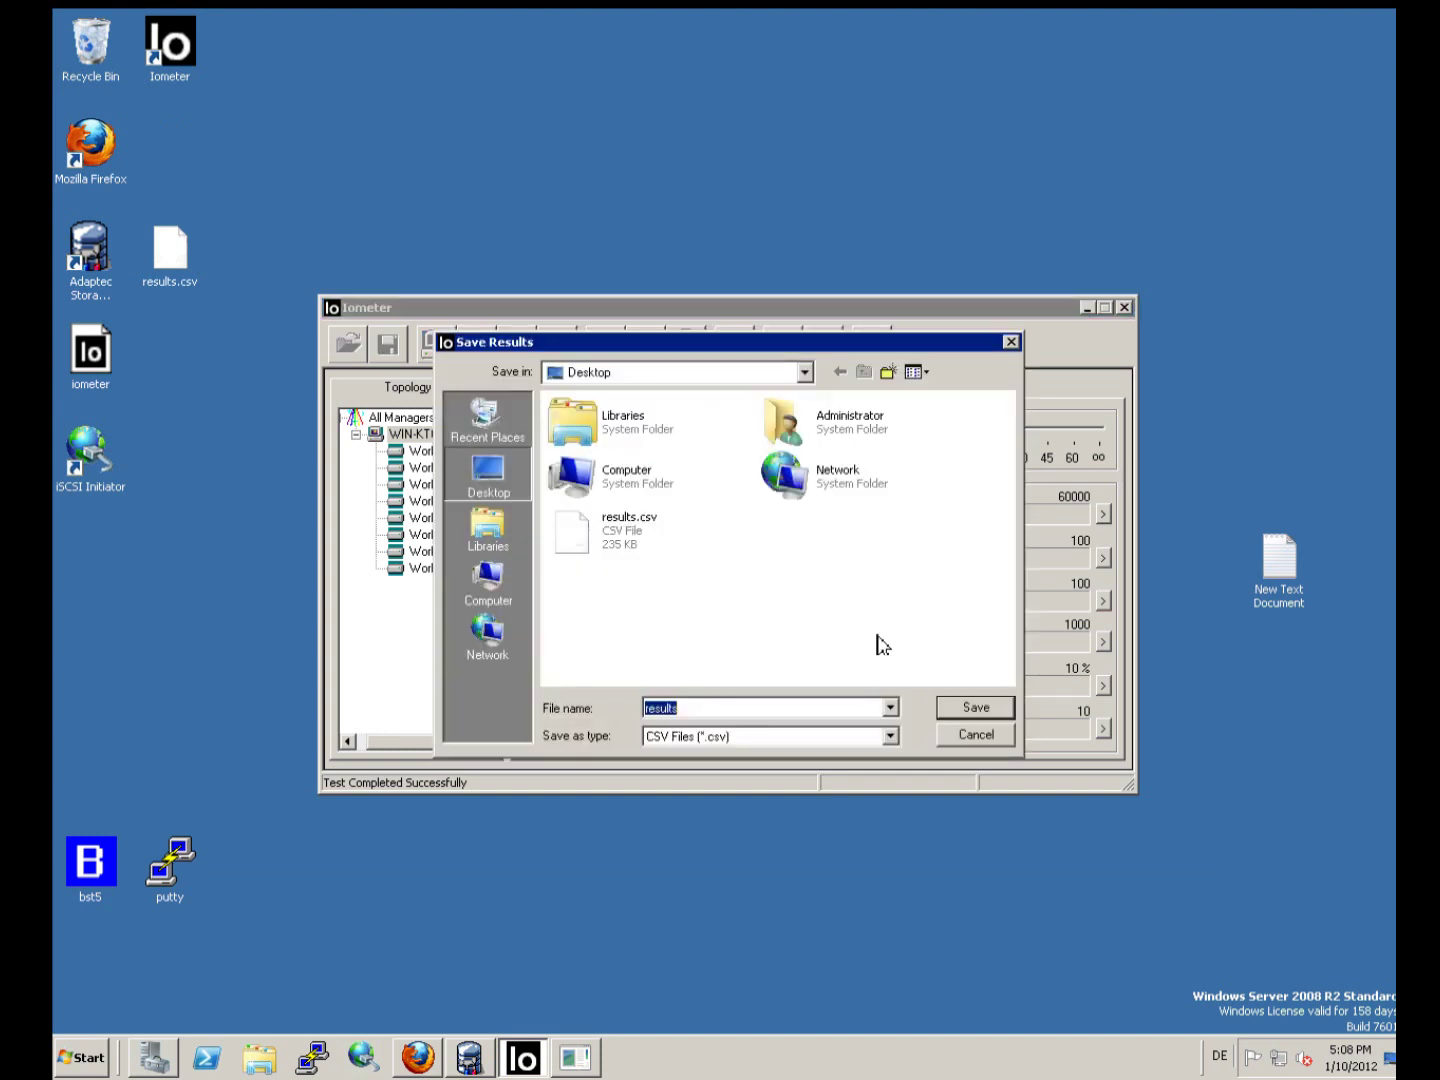
click(977, 743)
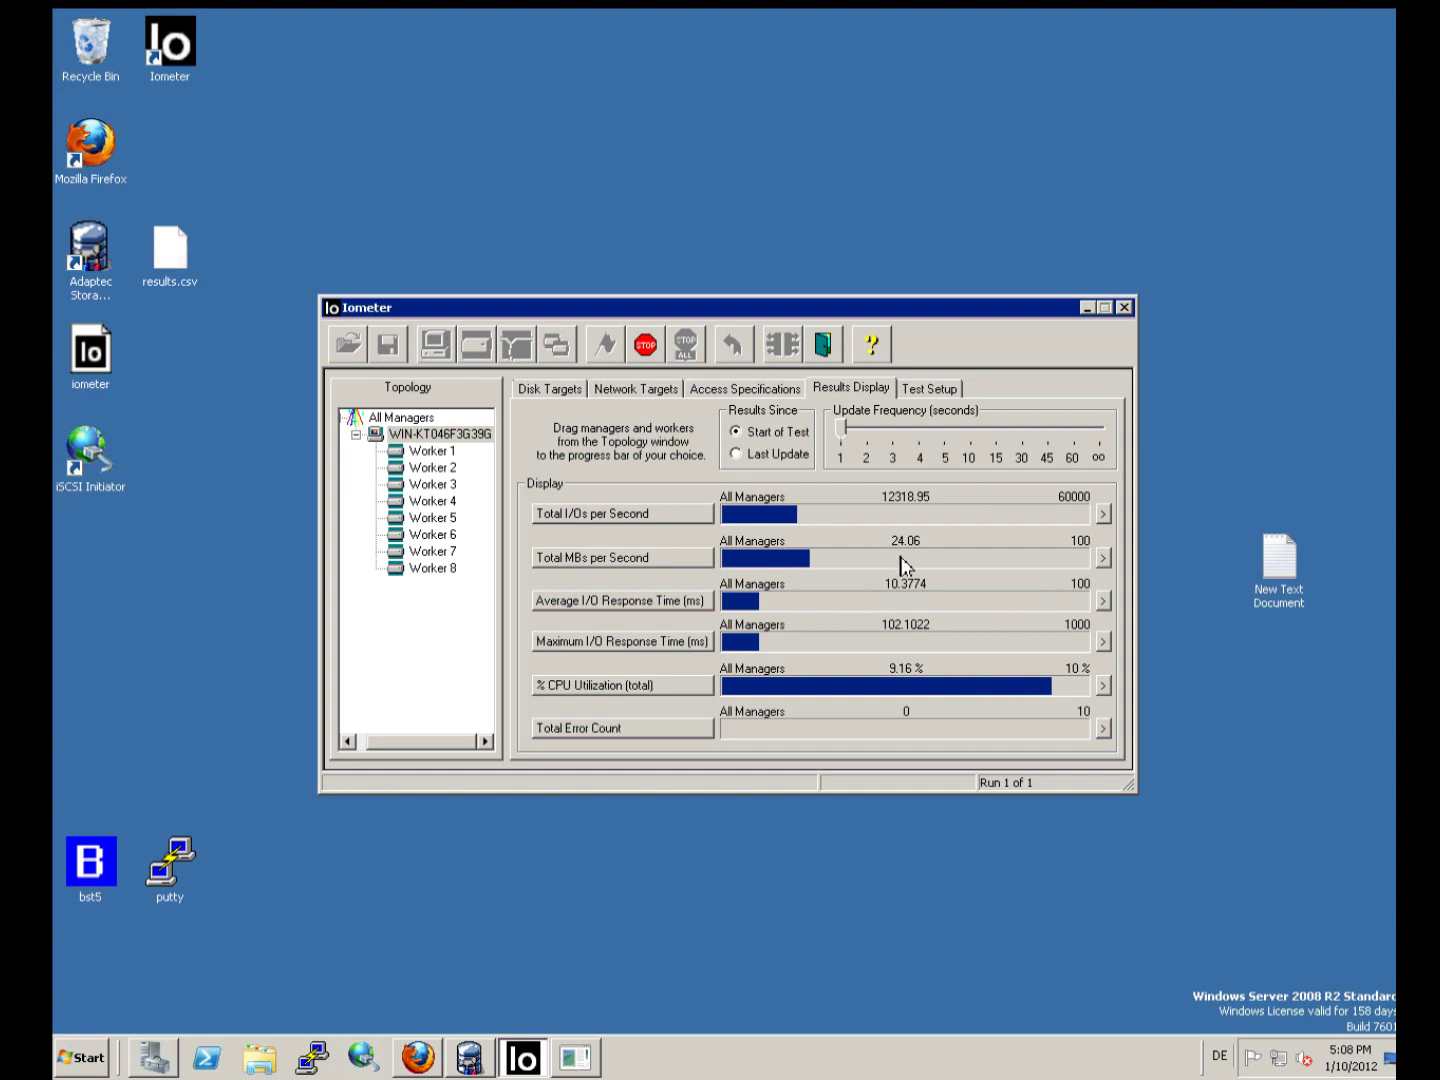
click(868, 429)
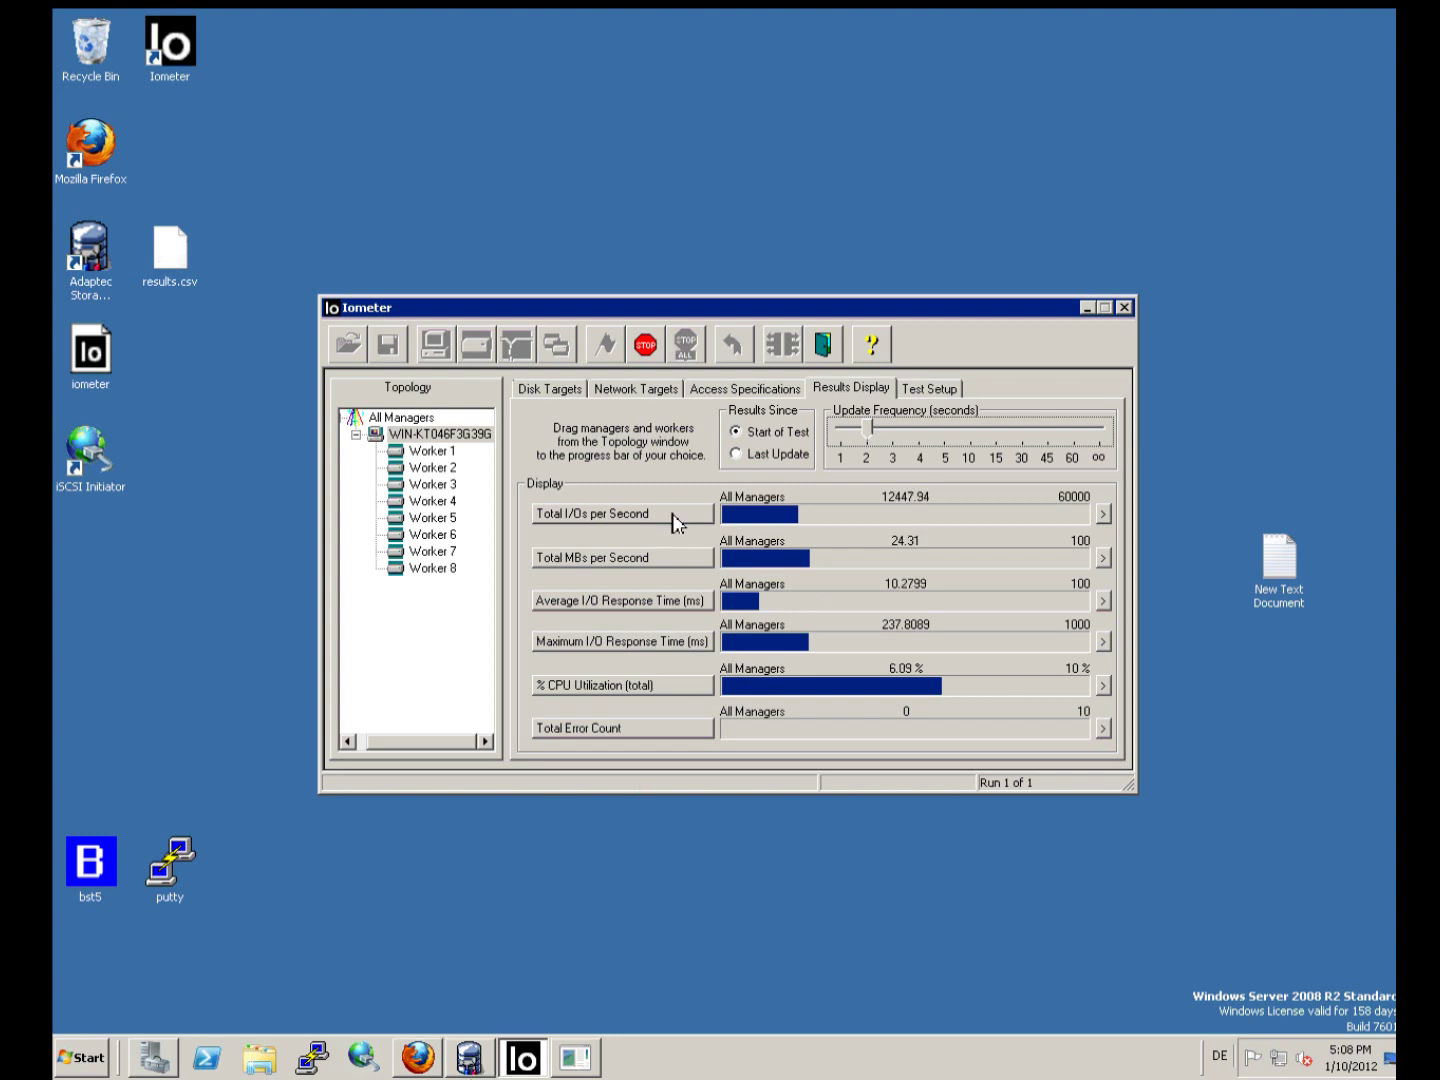
click(745, 456)
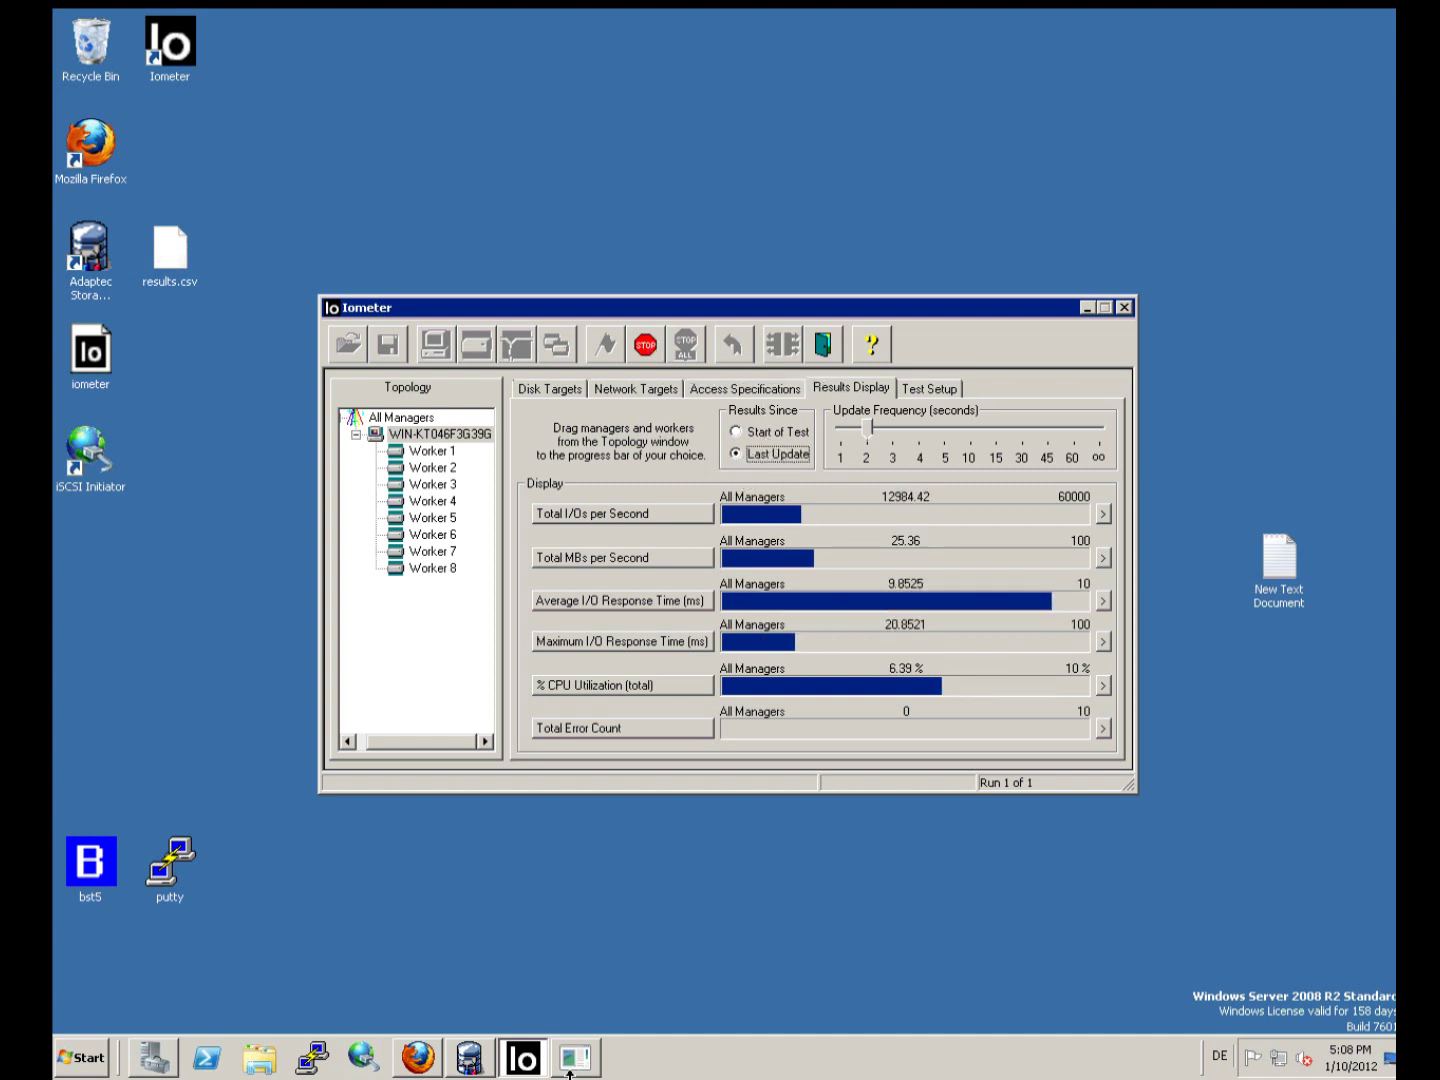
Switch to Adaptec Storage Manager and disable MaxCache write caching on the logical device.
click(470, 1057)
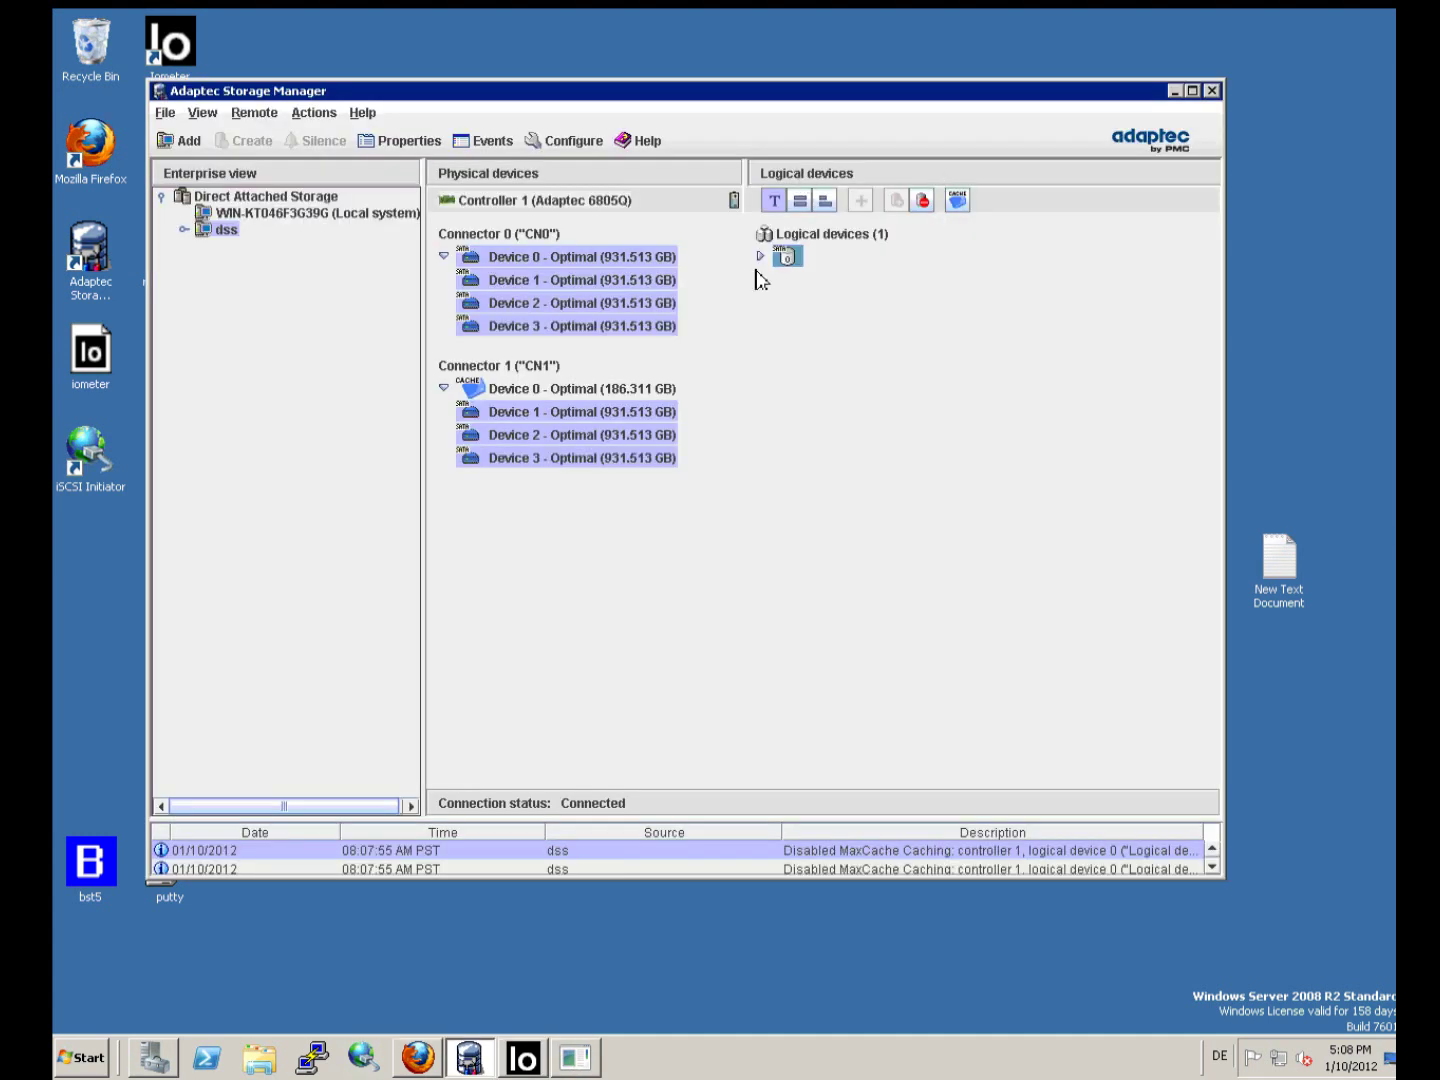
right_click(793, 258)
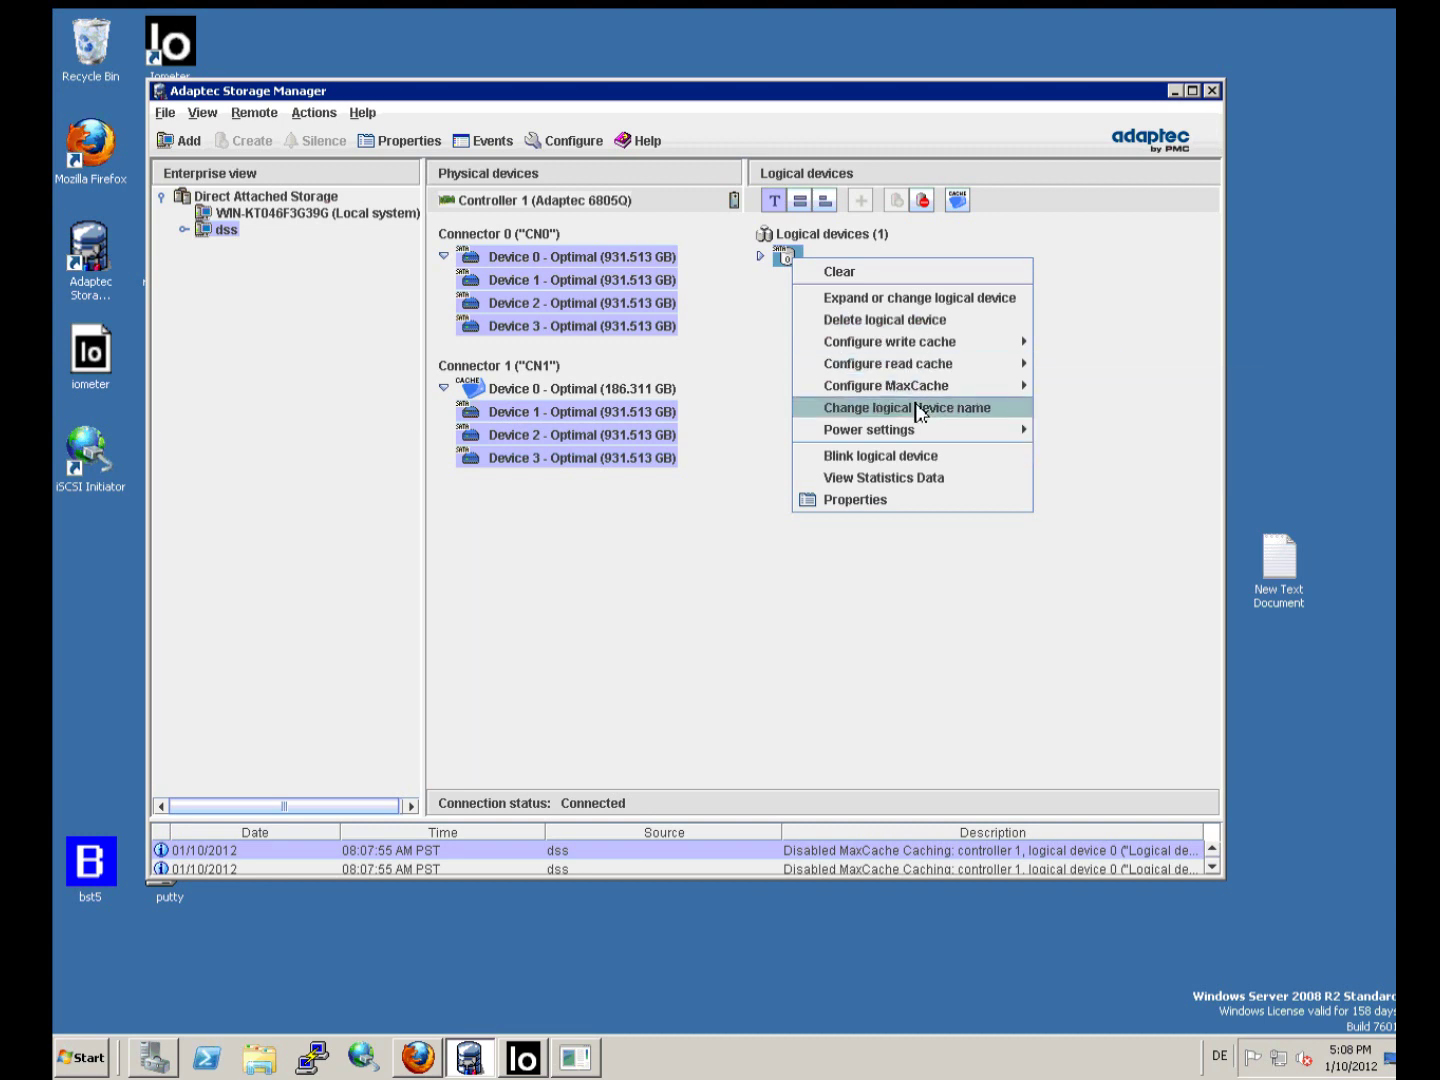
mouse_move(929, 397)
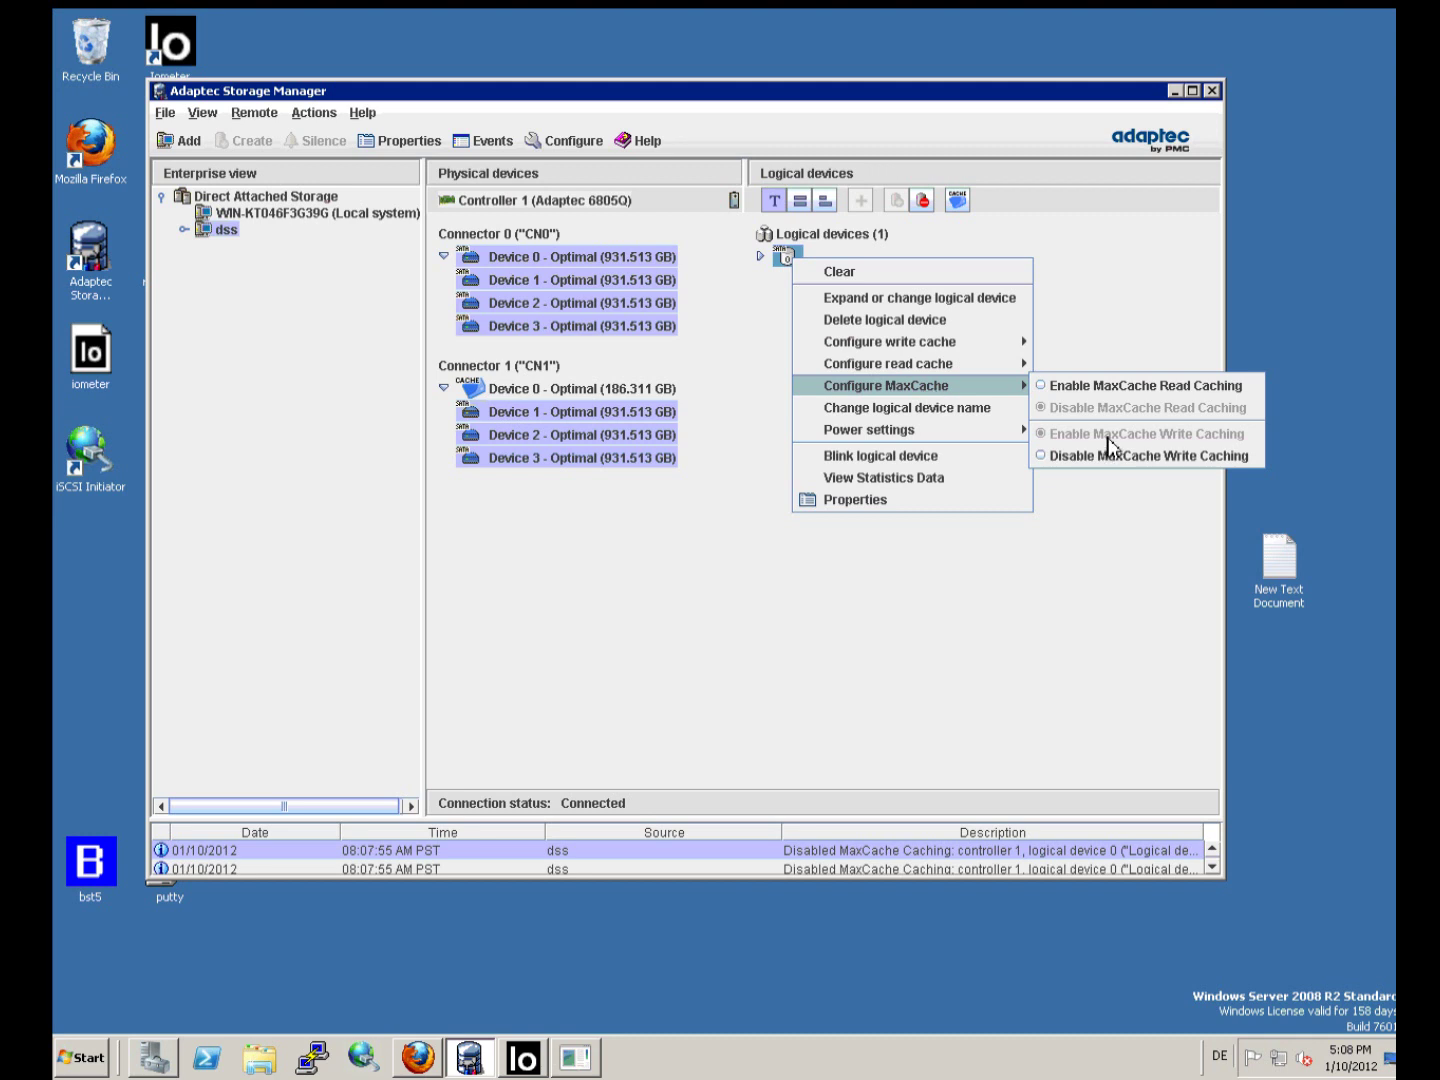
click(1047, 455)
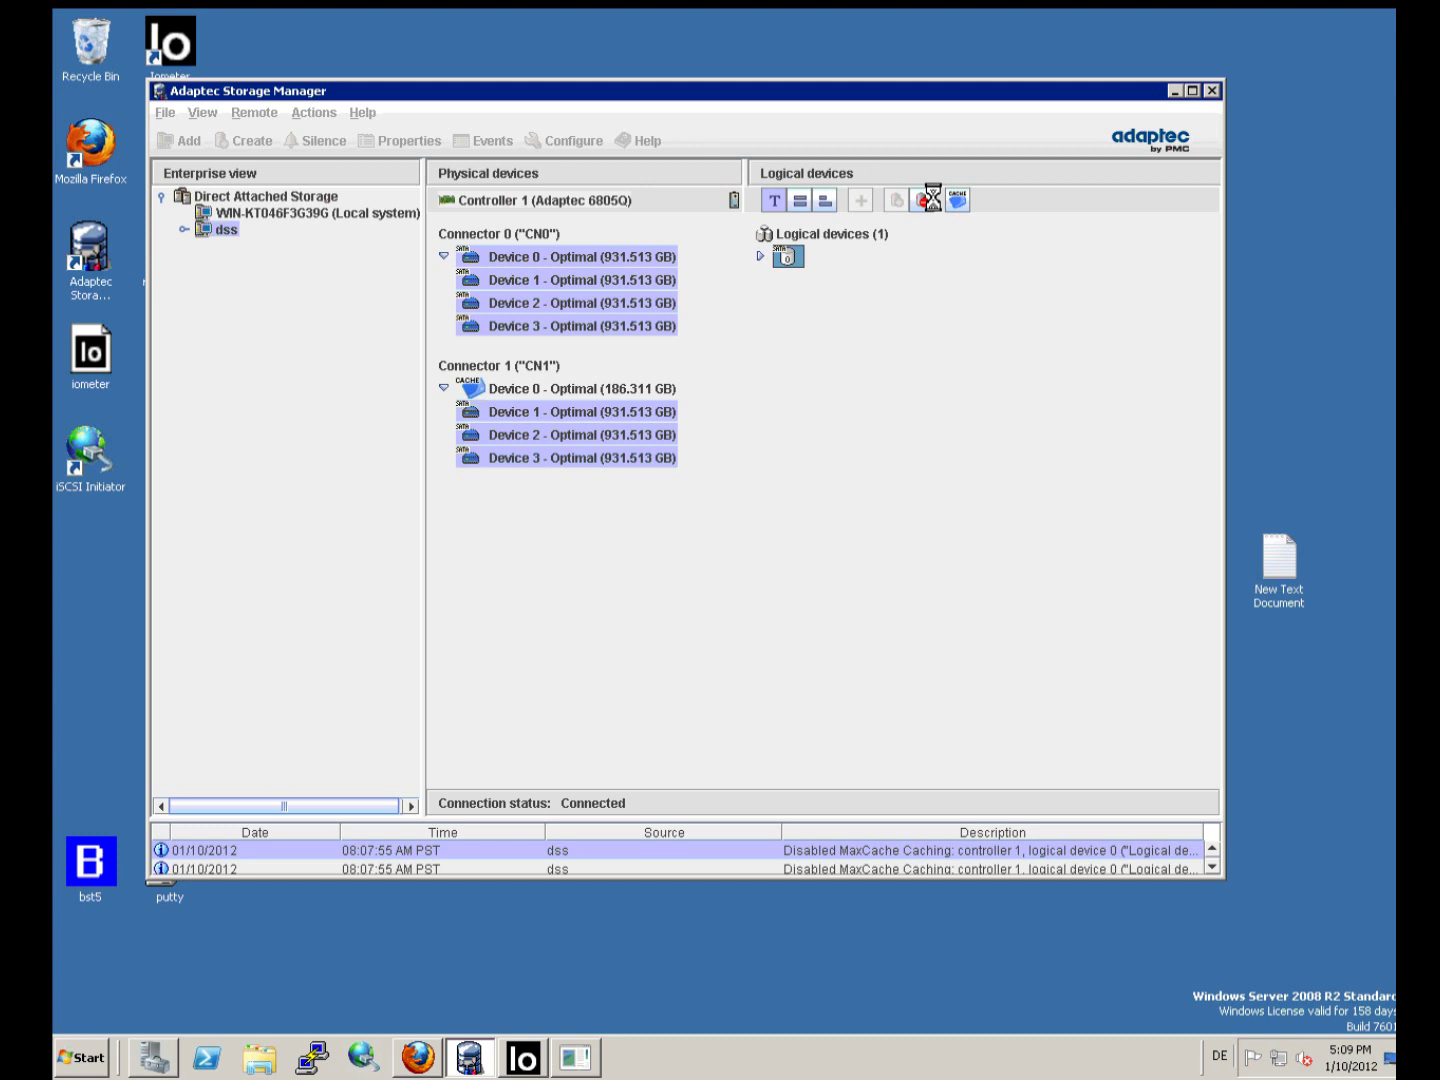
Switch to Iometer, open the gauge for Total I/Os per Second and set its range to 15000.
click(532, 1068)
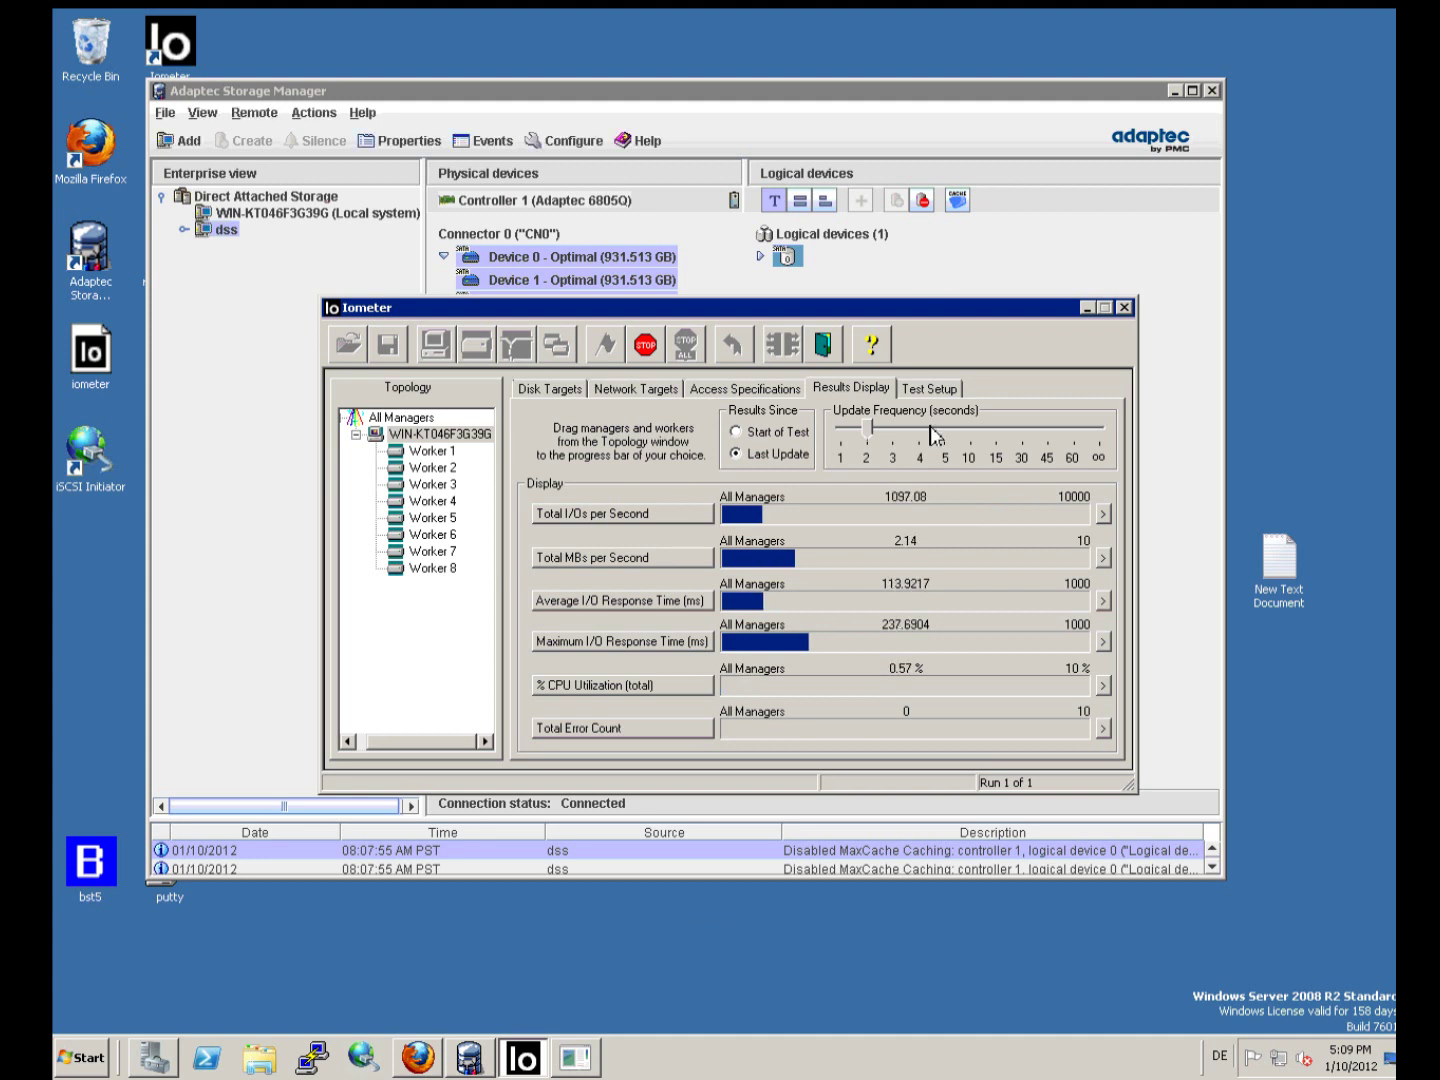
click(1102, 515)
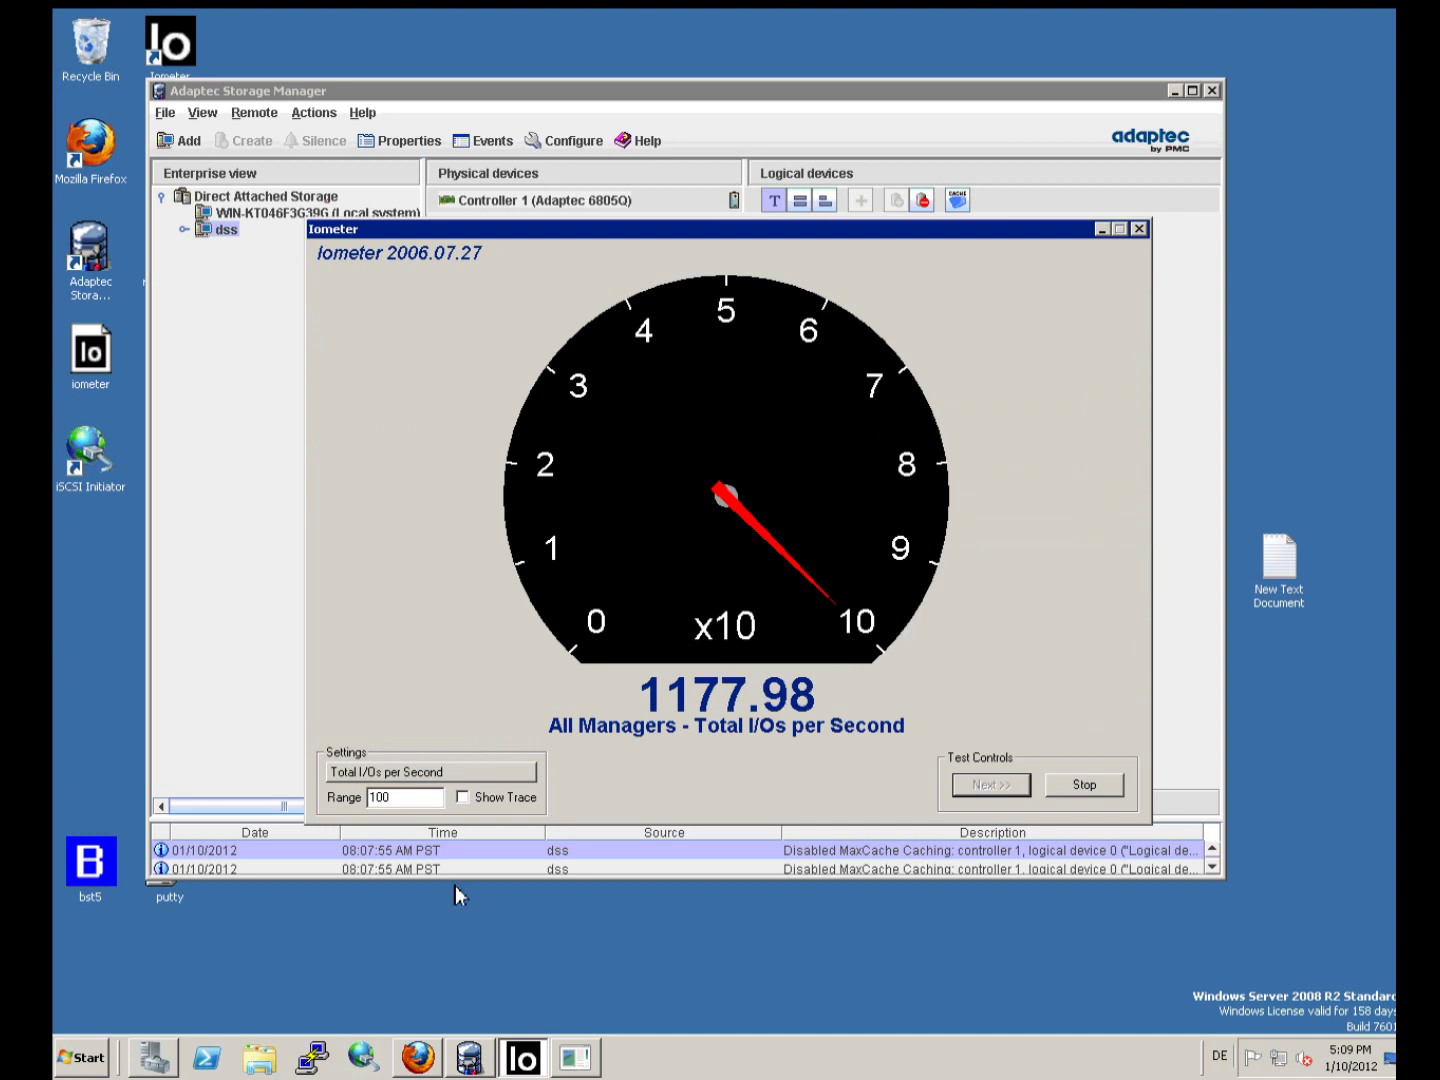
click(419, 796)
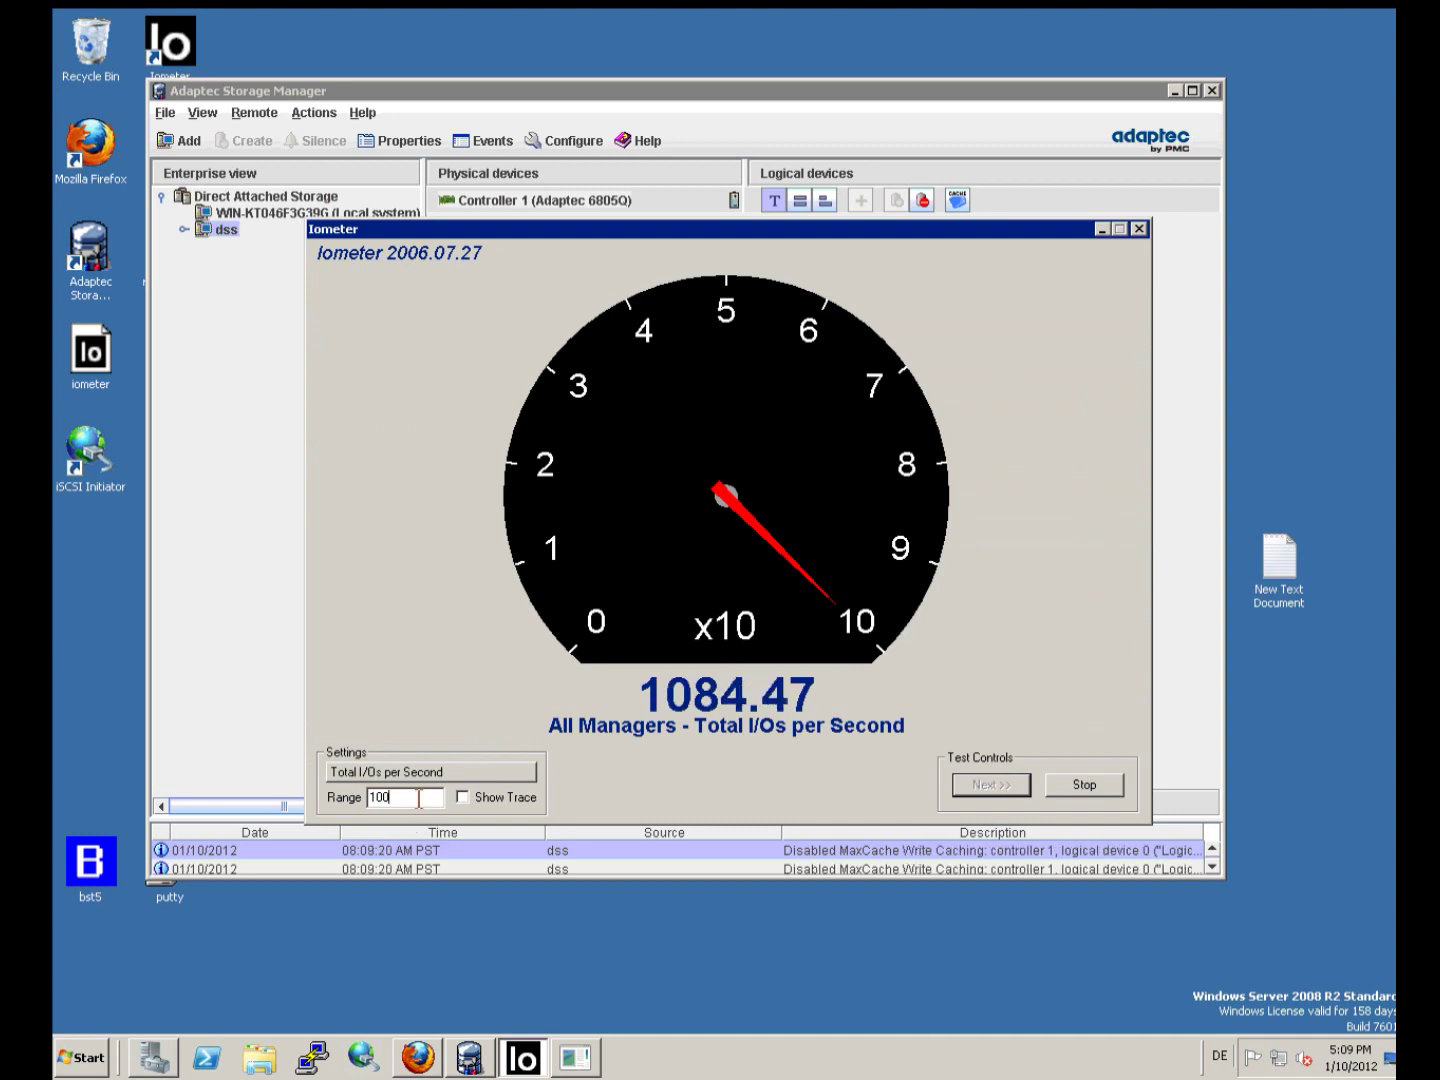
key(BackSpace)
key(BackSpace)
key(BackSpace)
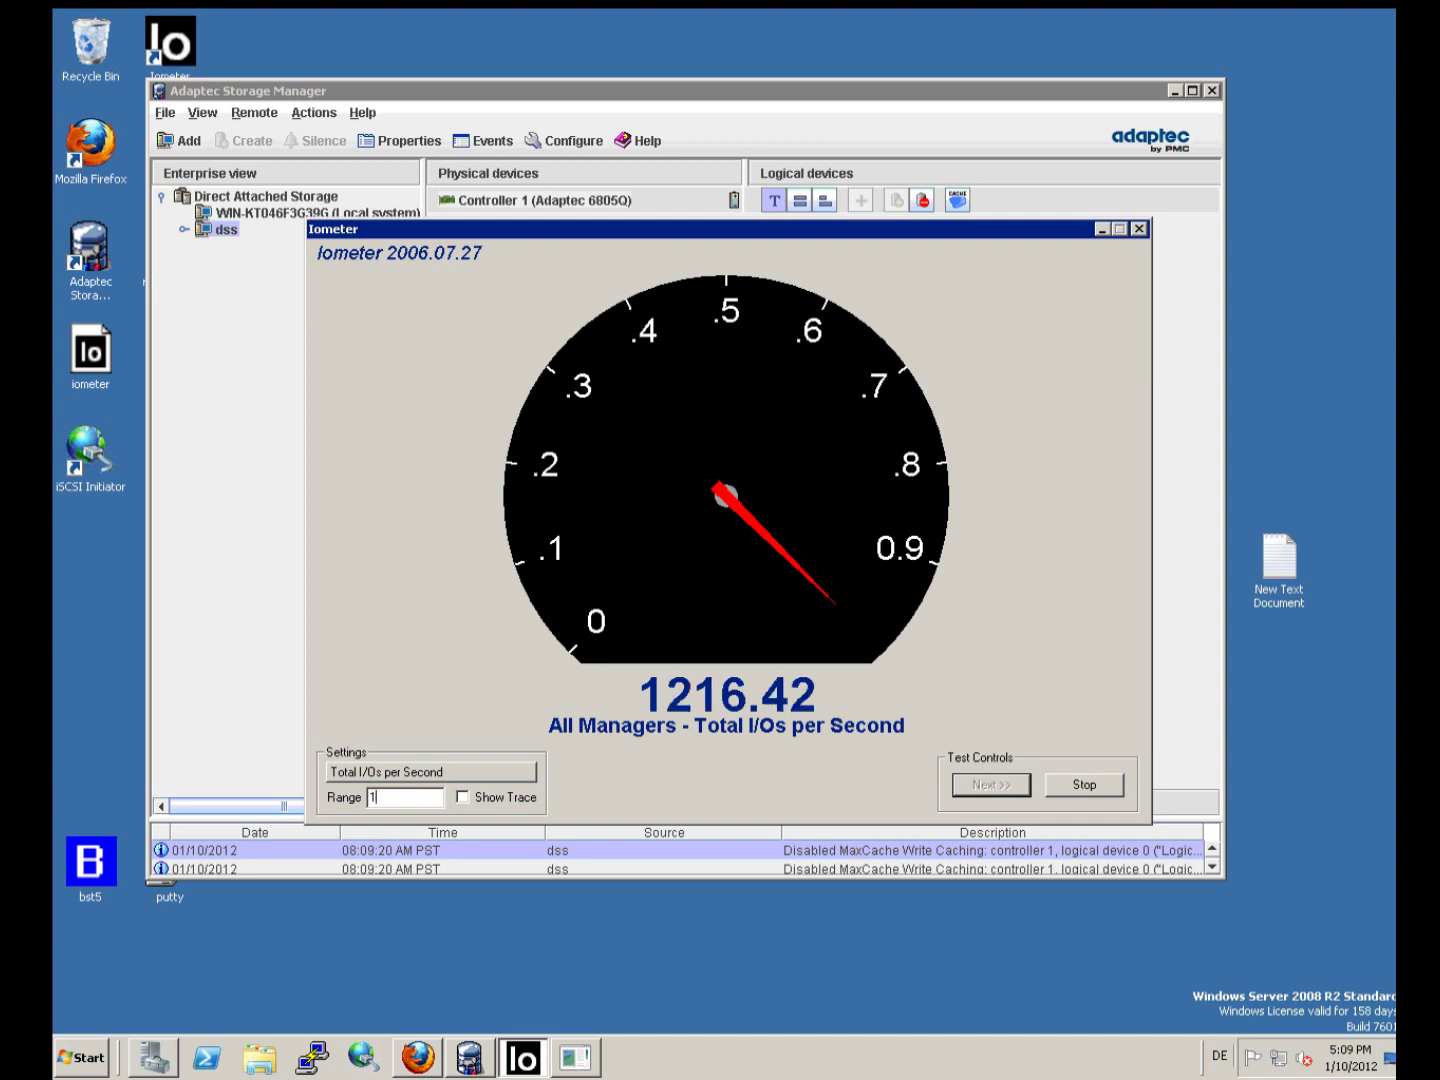
text(5000)
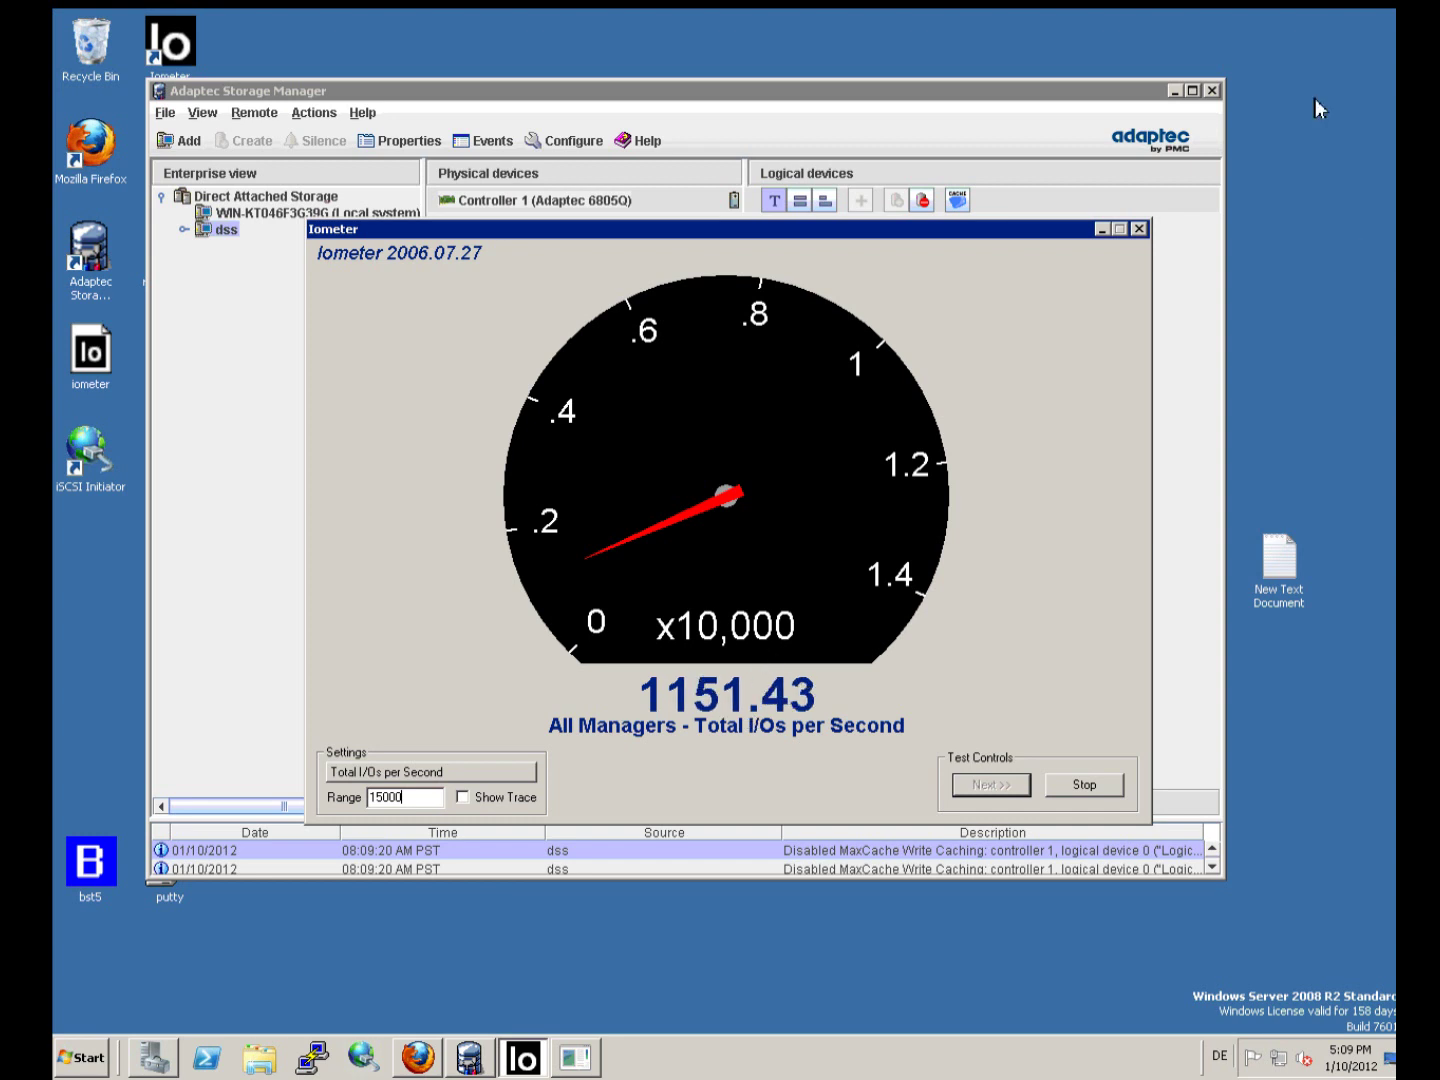
Review the logical device's MaxCache settings in Adaptec Storage Manager, and return to the Iometer gauge.
click(1105, 127)
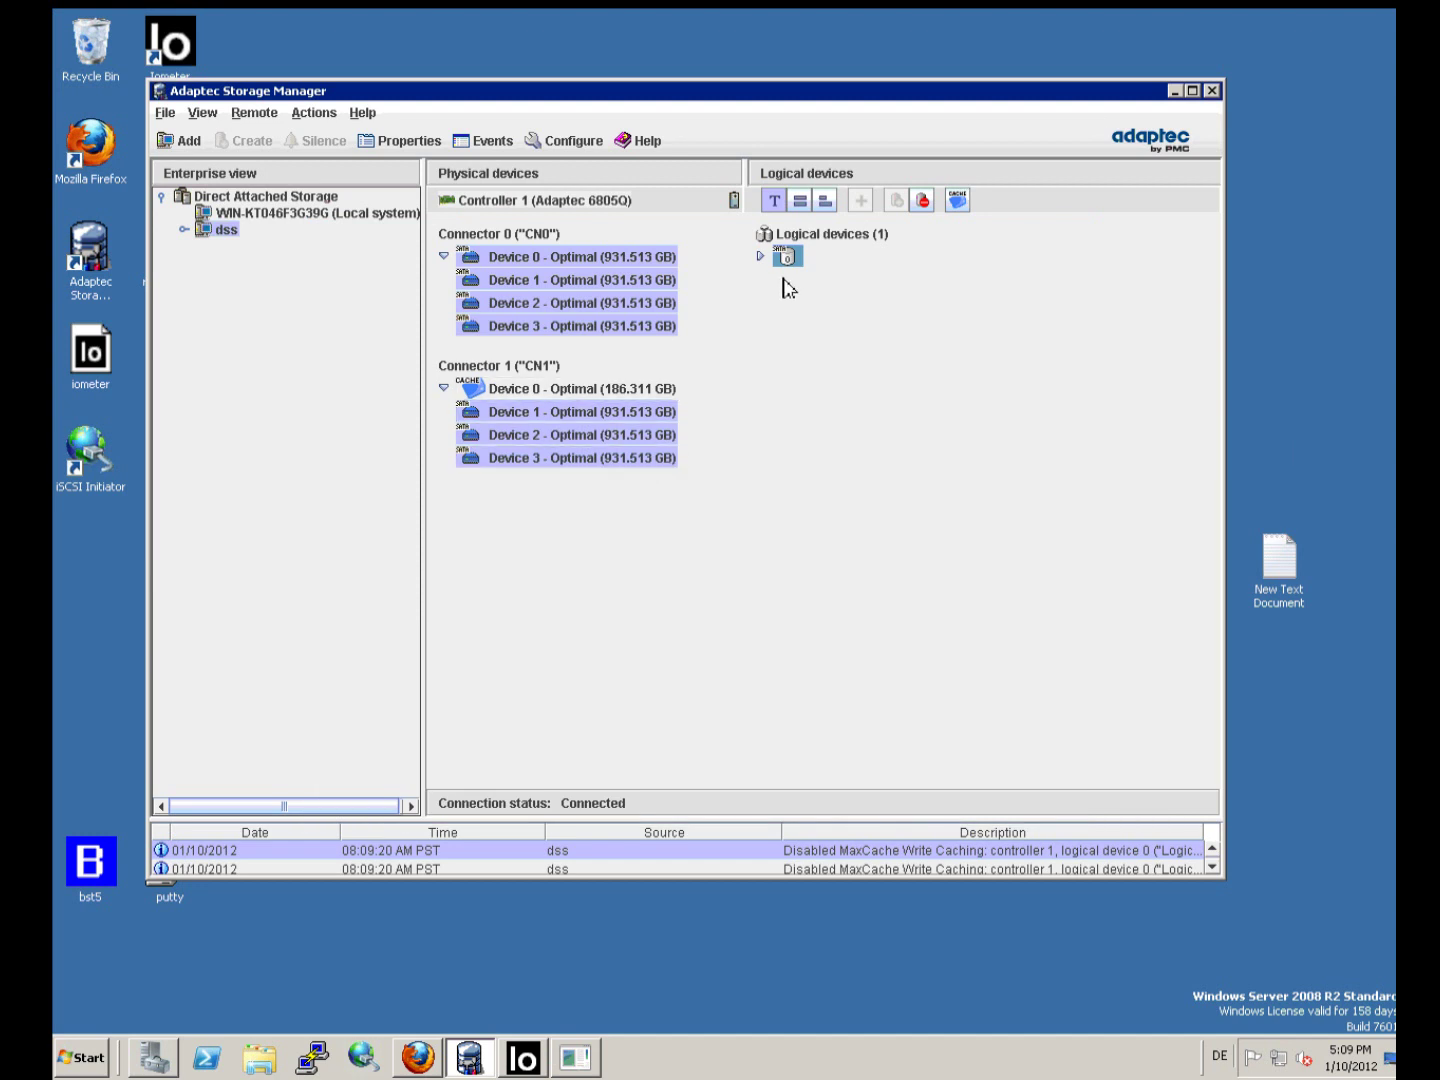
right_click(789, 264)
mouse_move(901, 388)
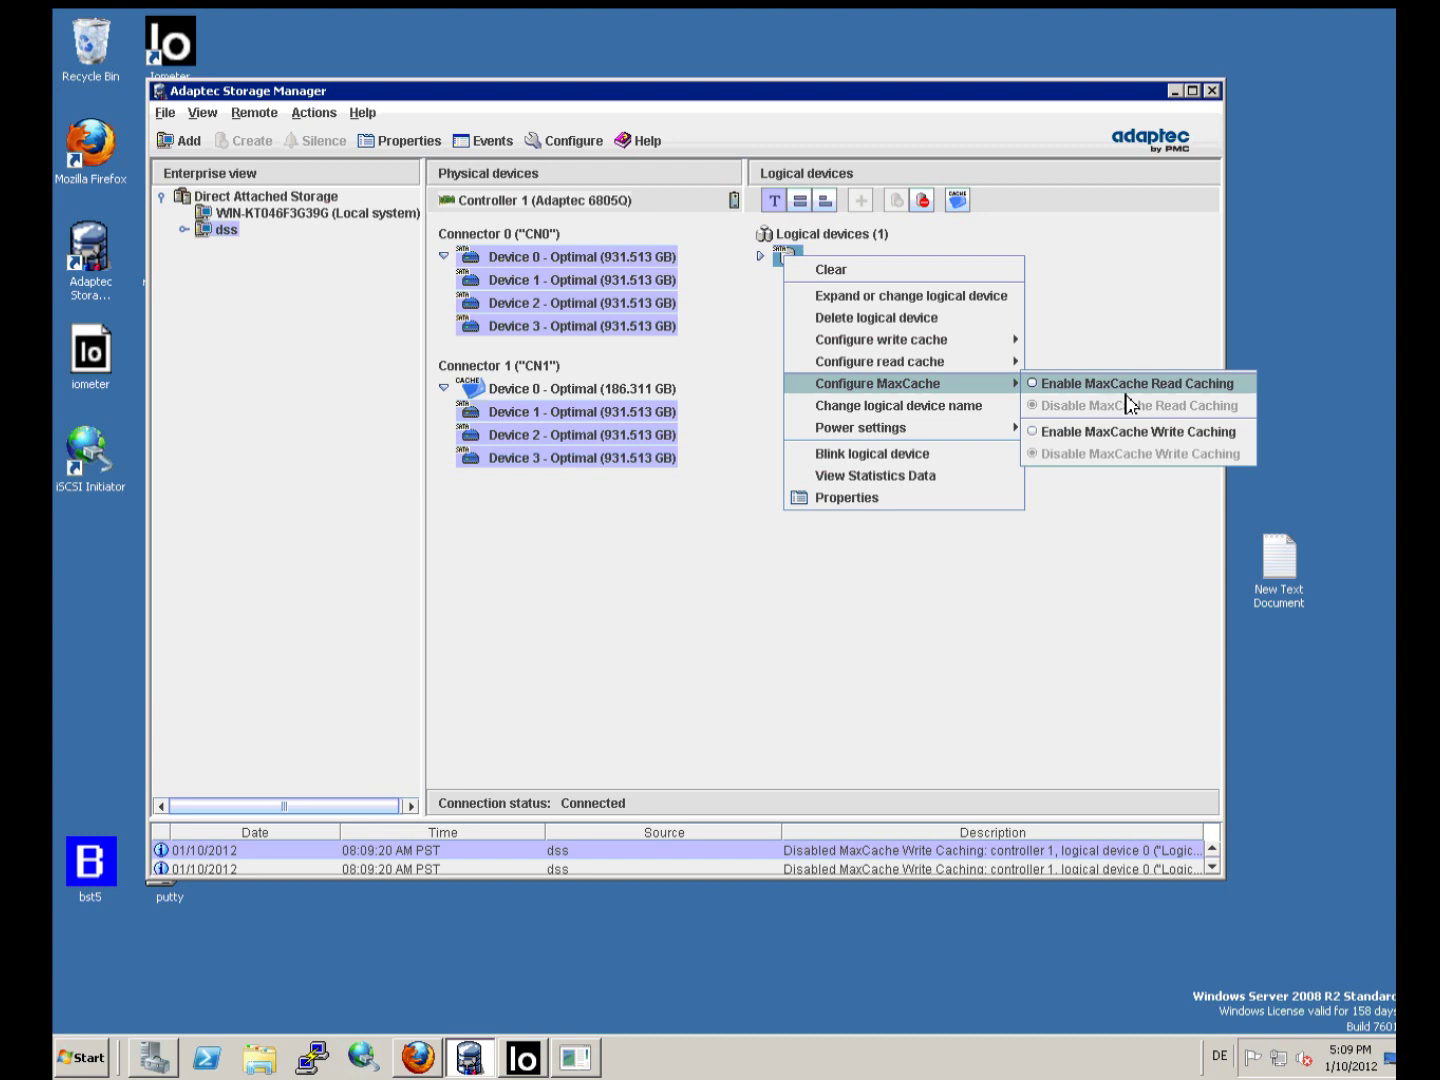
click(1176, 99)
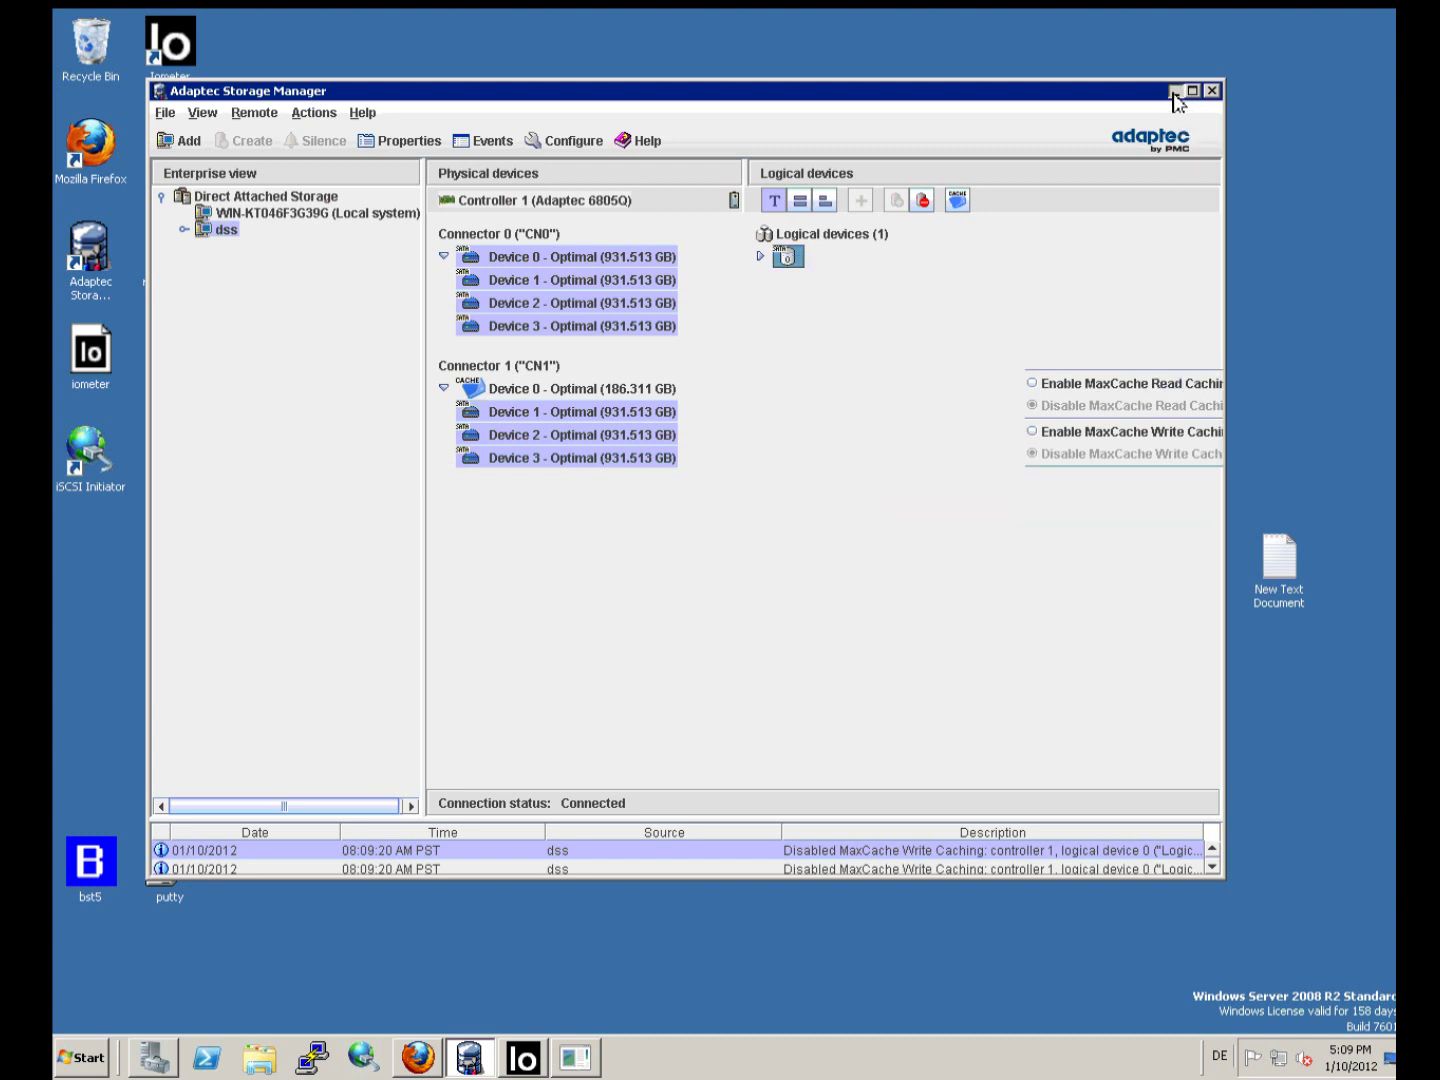
click(1175, 99)
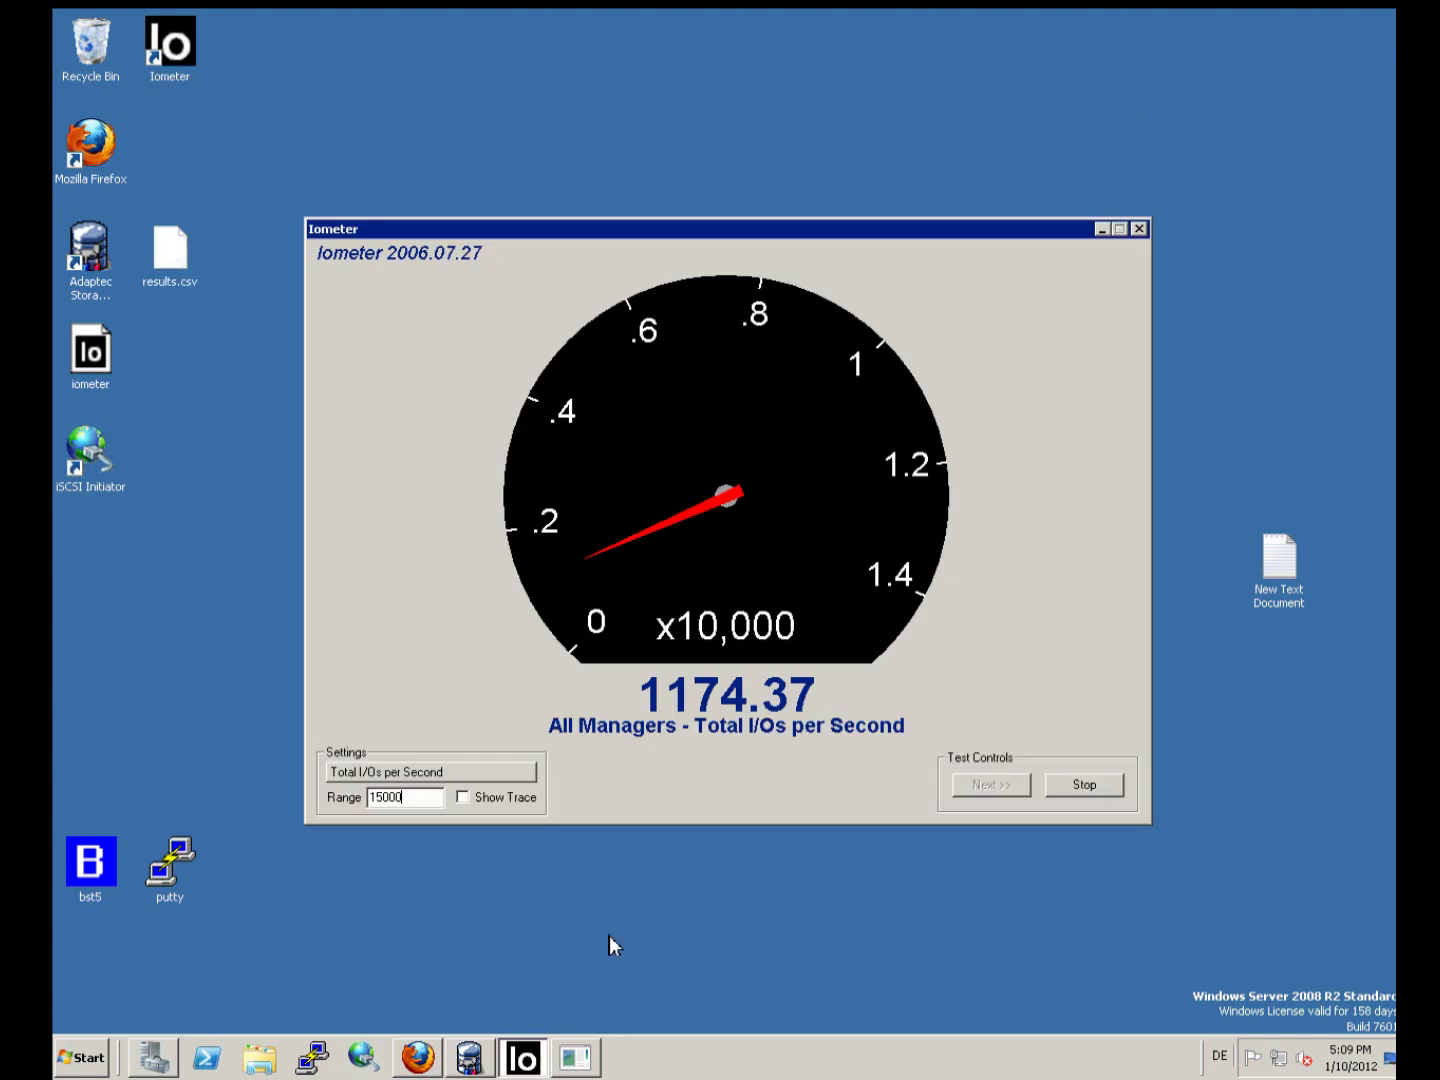
click(476, 1064)
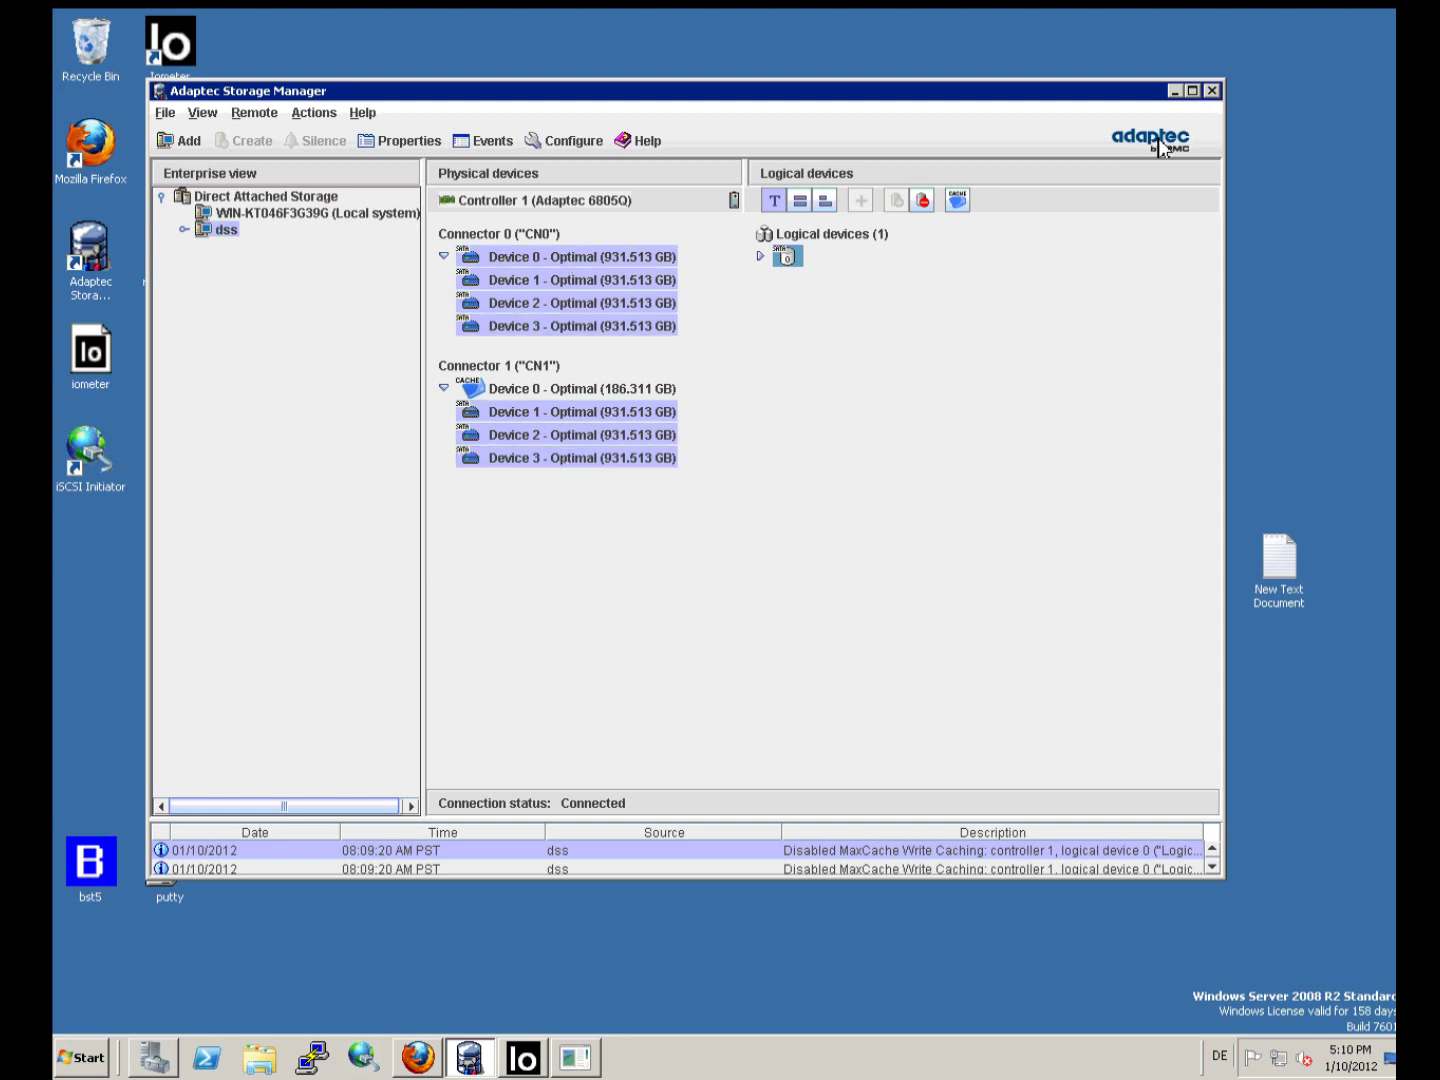
click(1174, 93)
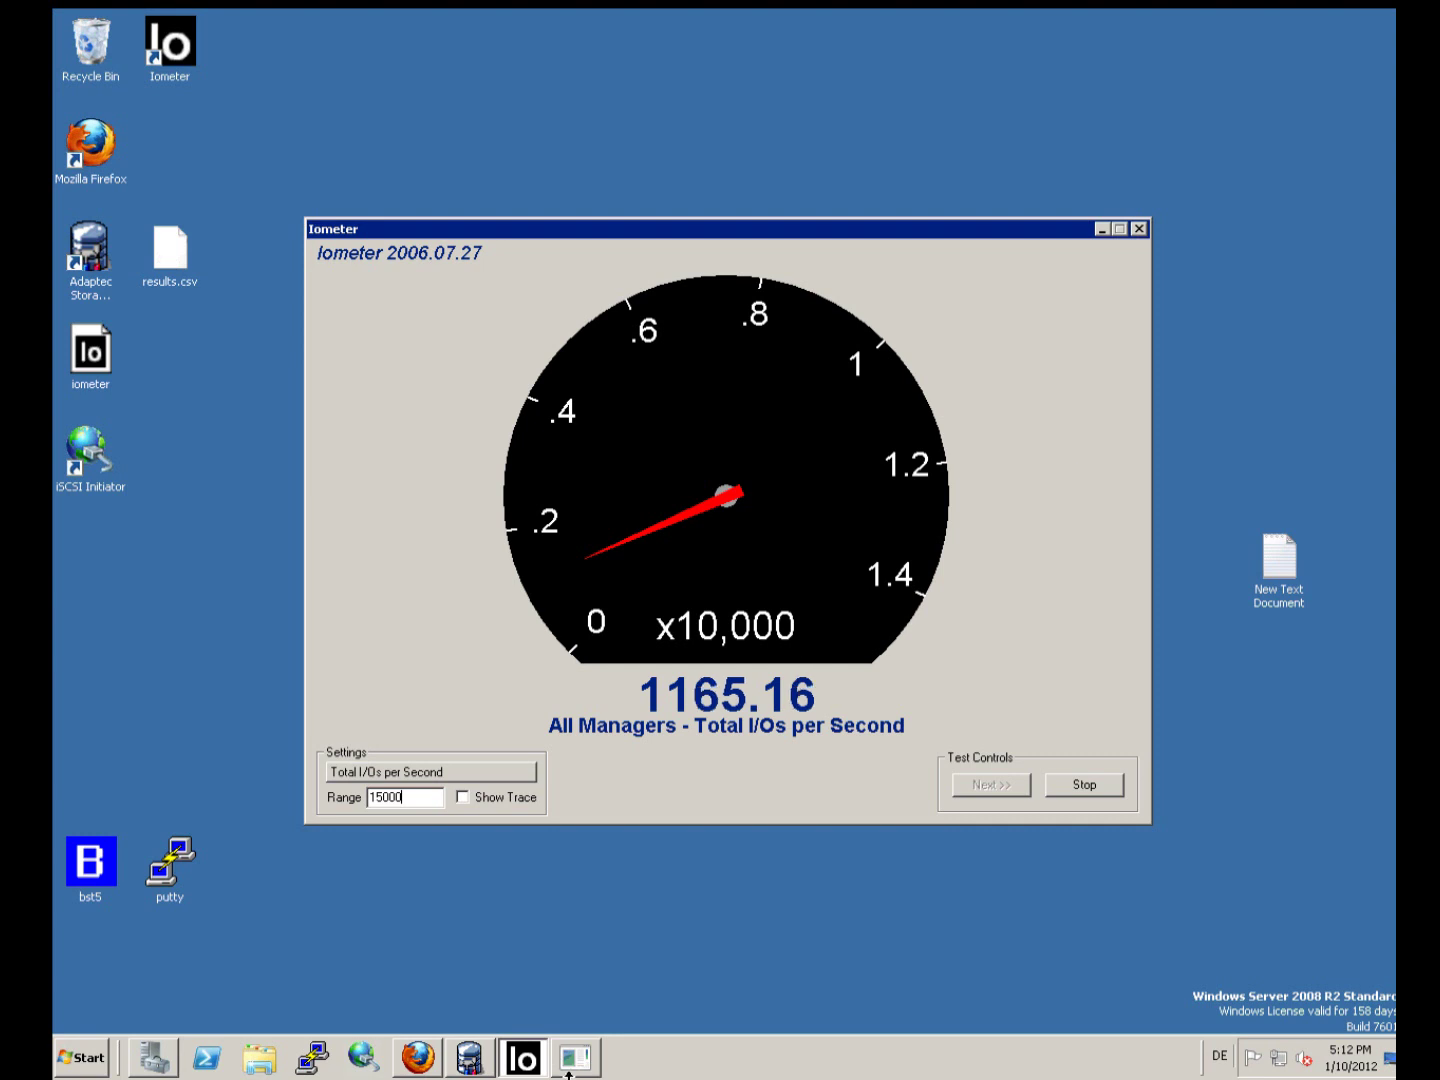
Switch to Adaptec Storage Manager, enable MaxCache read caching on the logical device, and return to the Iometer gauge.
mouse_move(472, 1067)
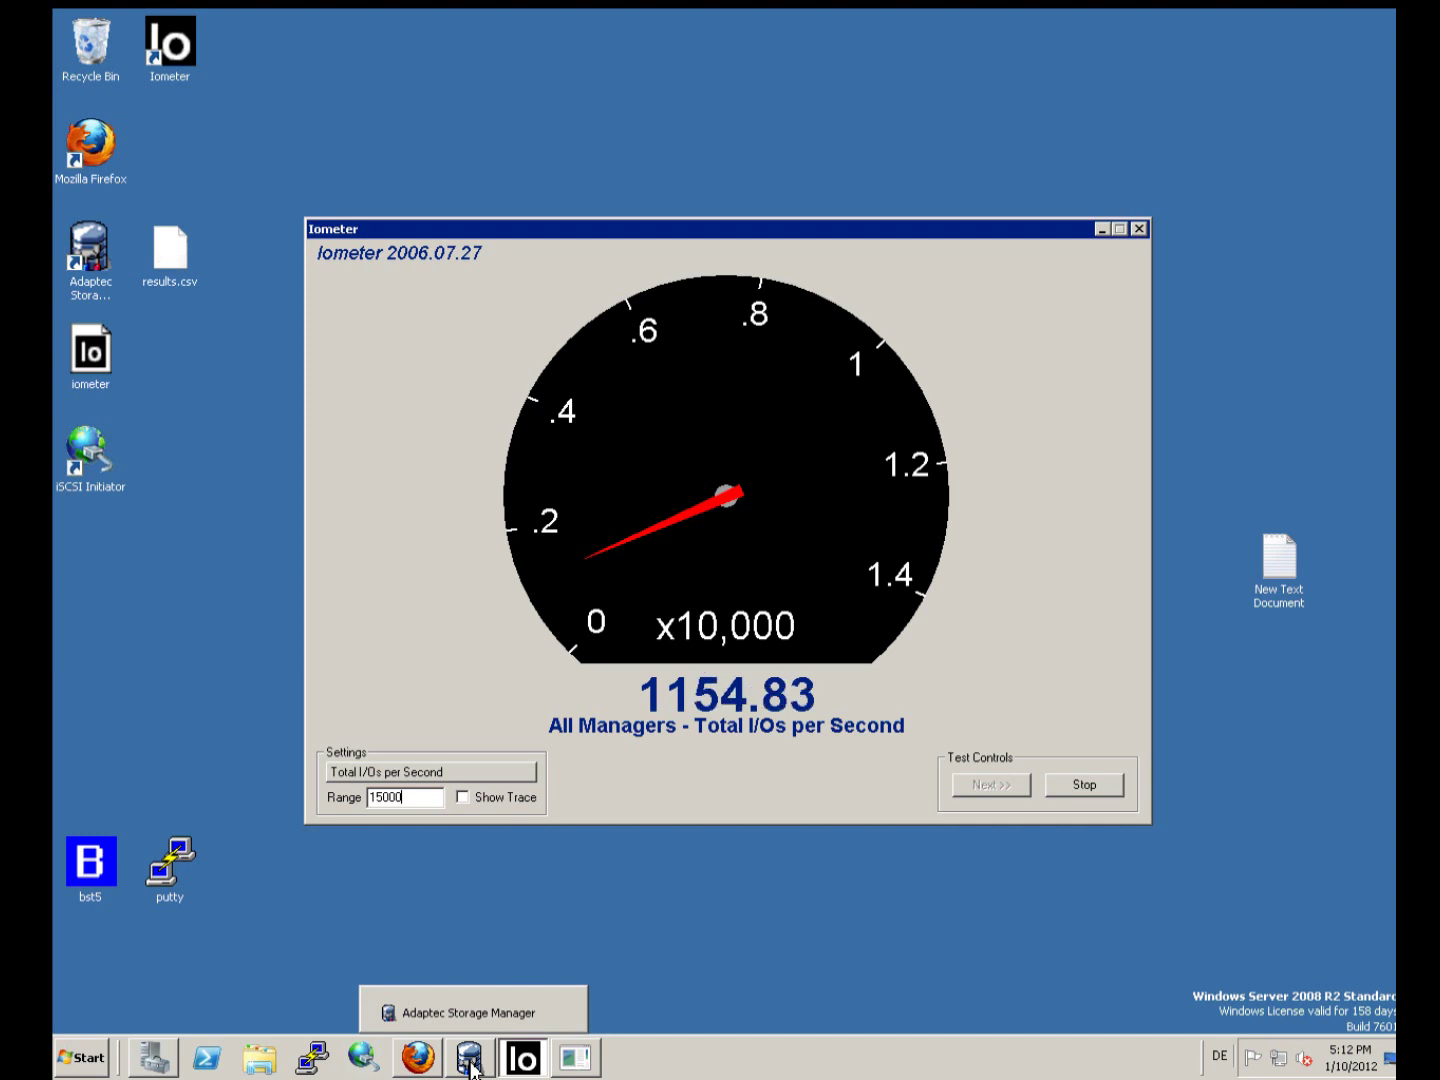
click(472, 1068)
click(800, 266)
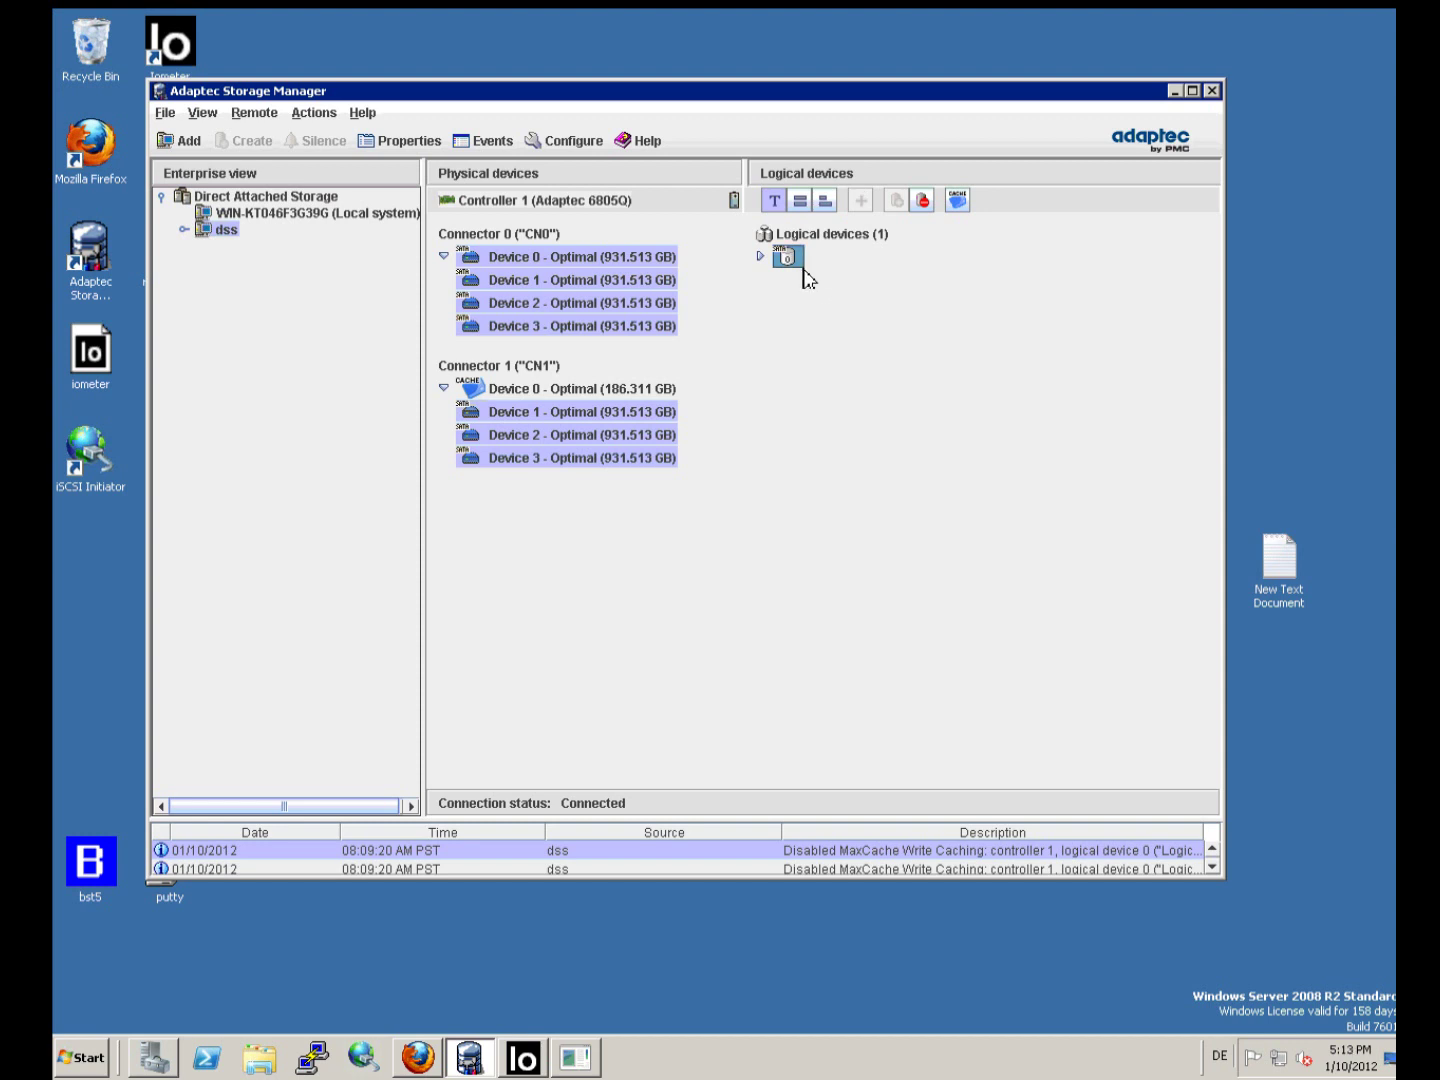
right_click(798, 266)
mouse_move(935, 388)
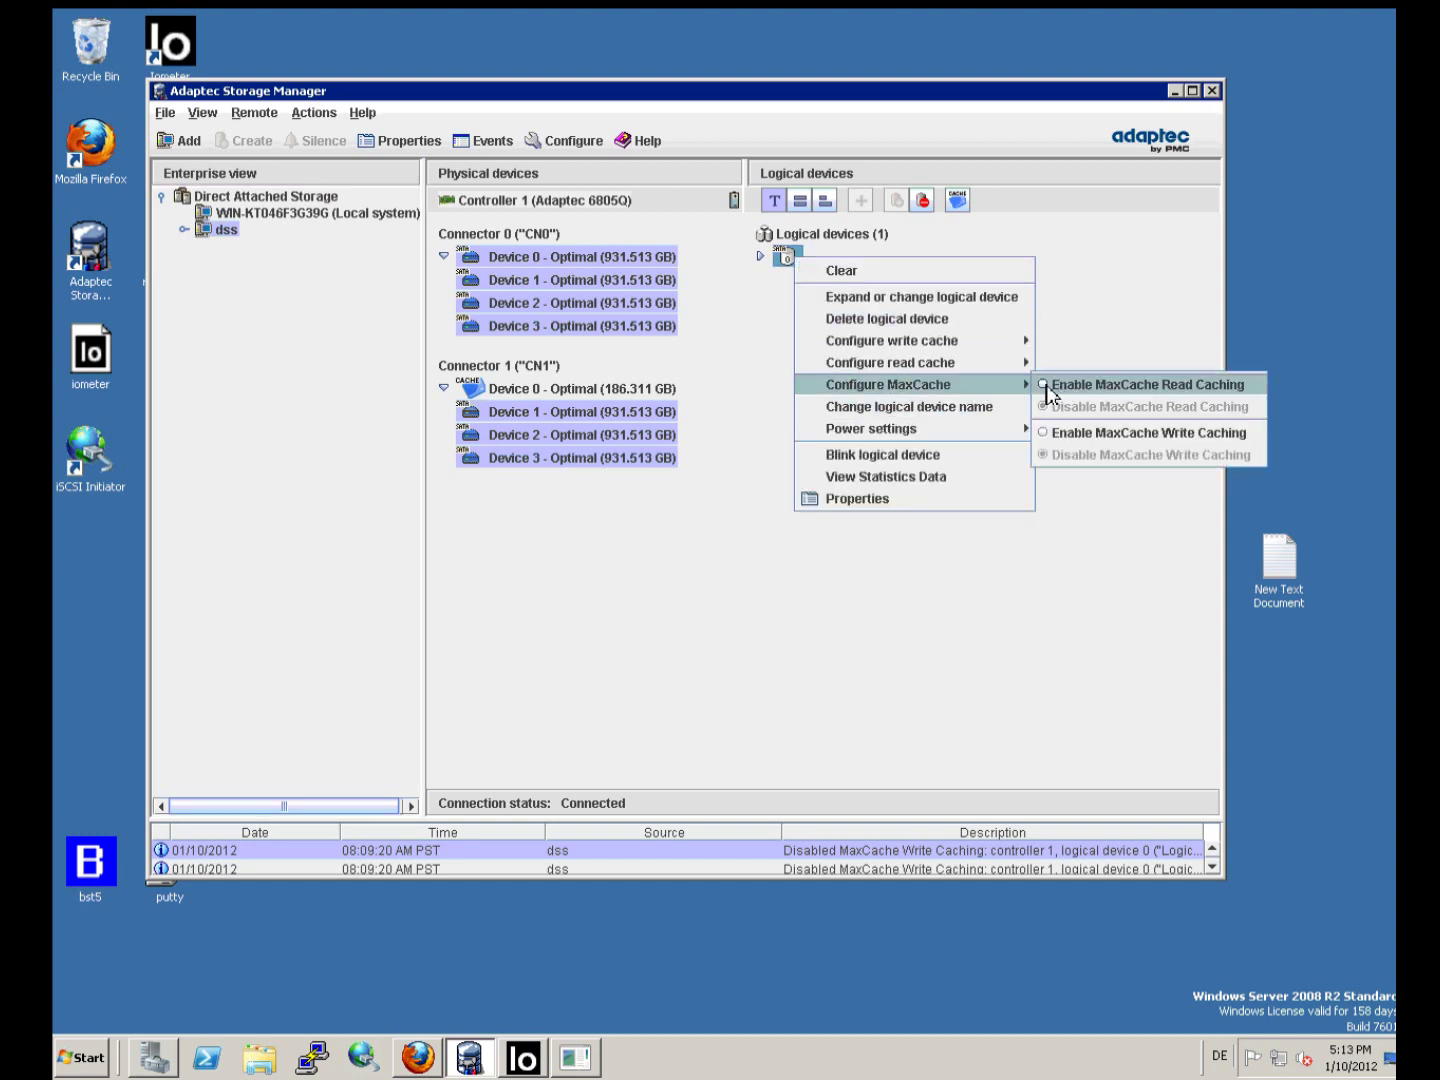
click(1047, 386)
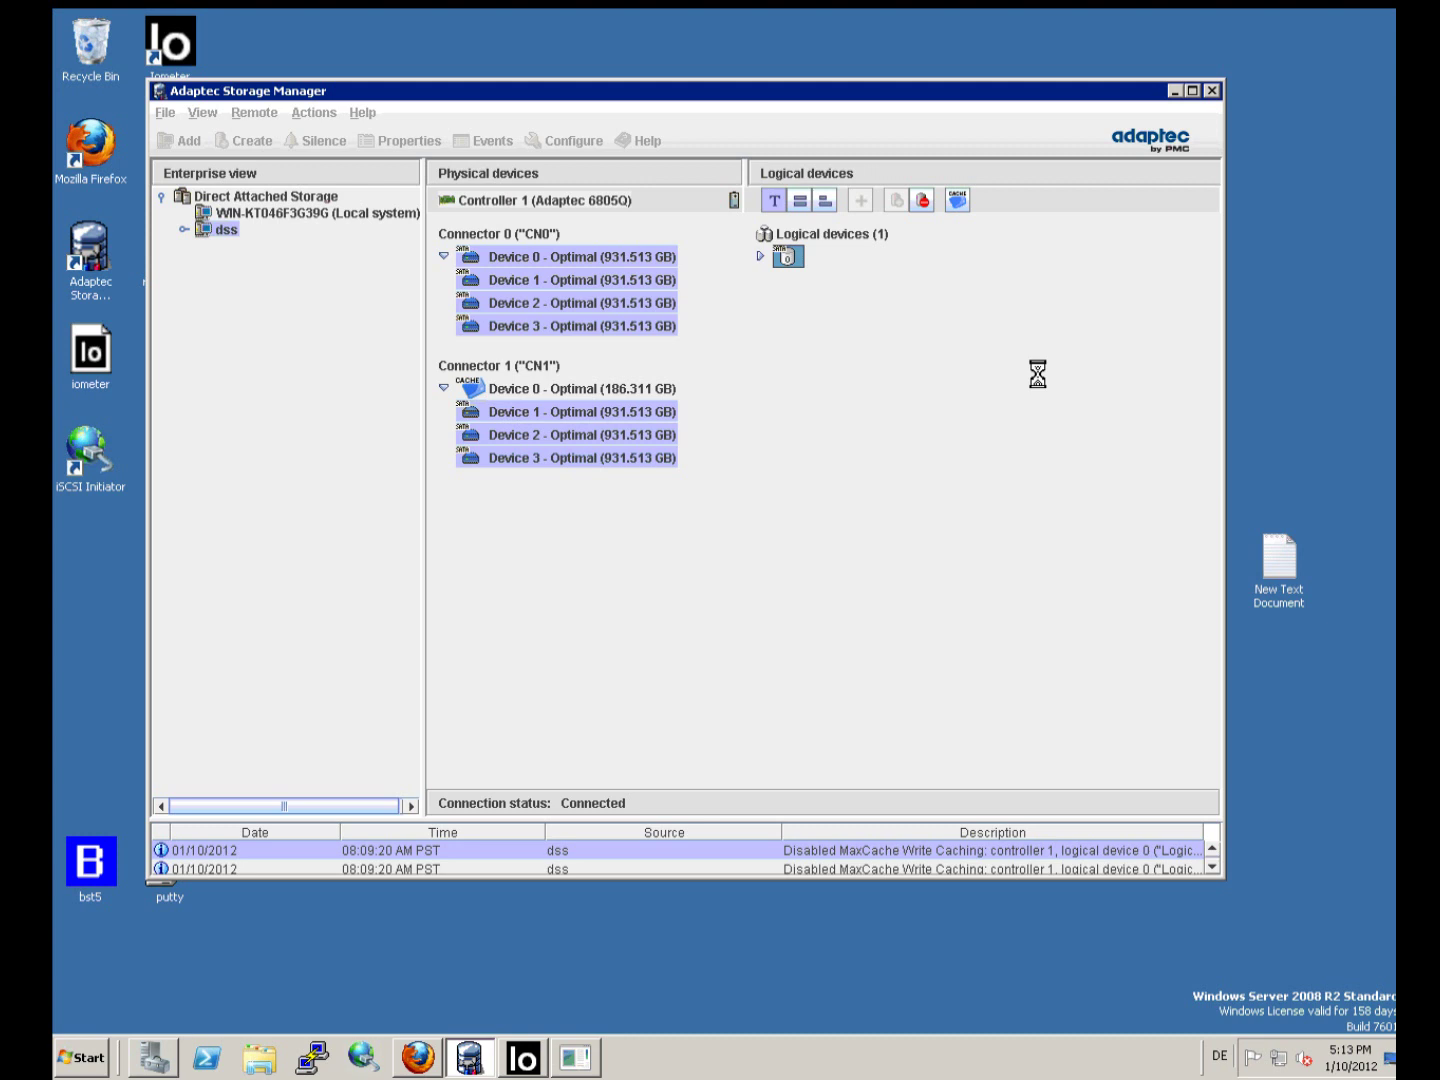
click(527, 1070)
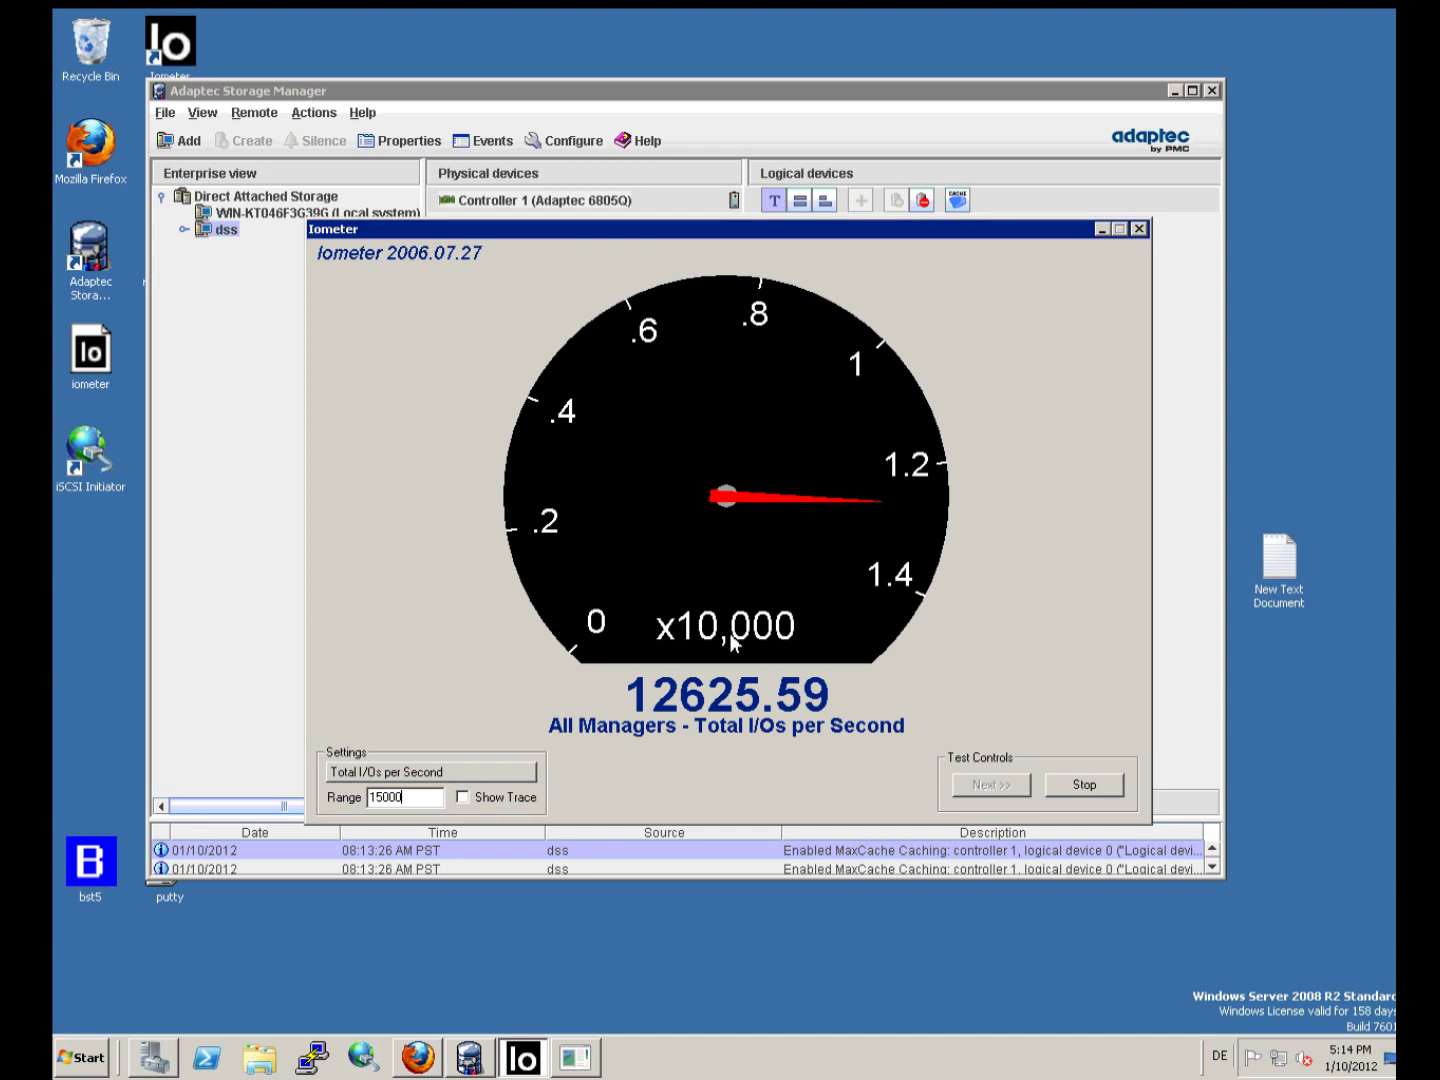
mouse_move(712, 21)
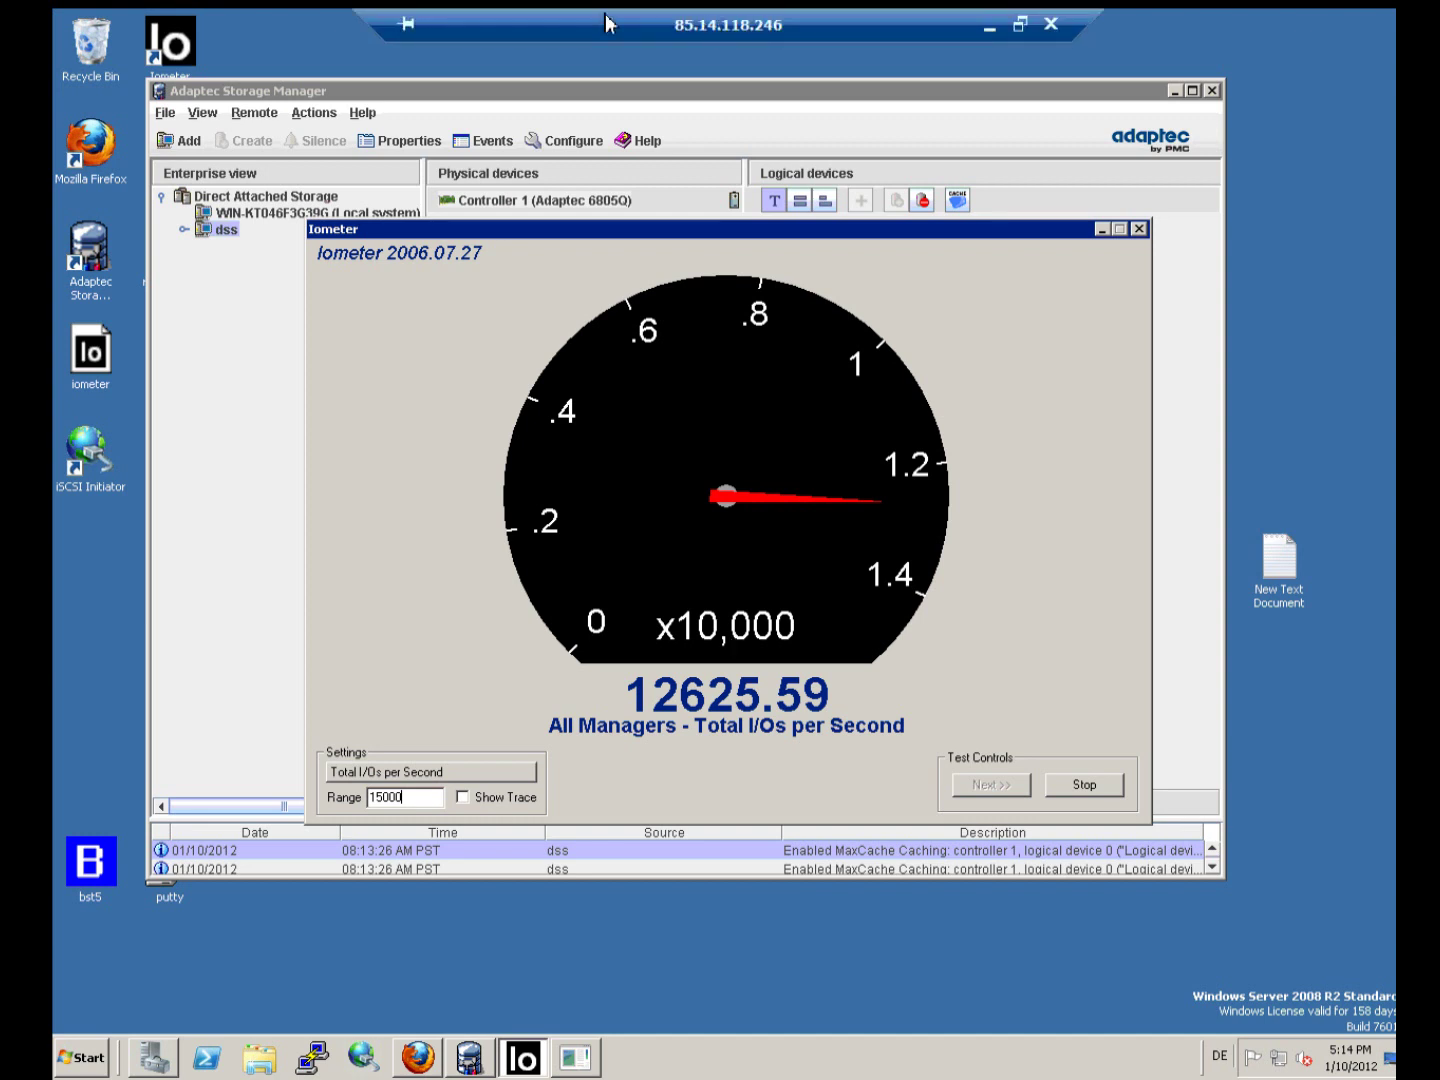
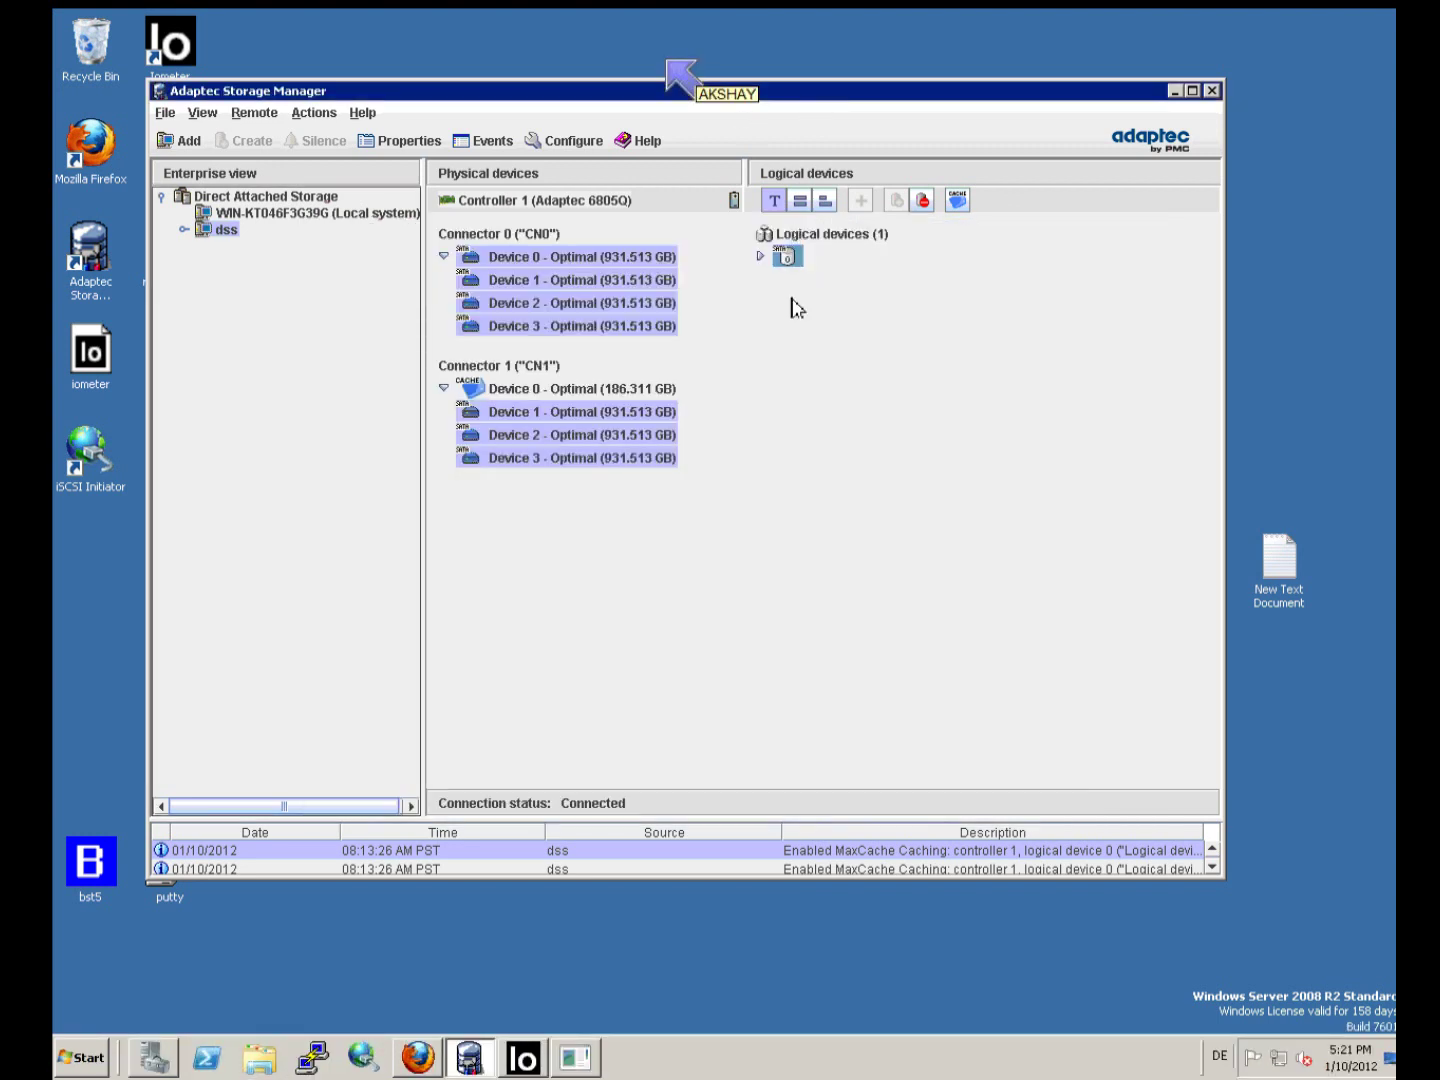
Disable MaxCache read caching on the logical device under Controller 1.
click(803, 263)
right_click(804, 266)
mouse_move(916, 393)
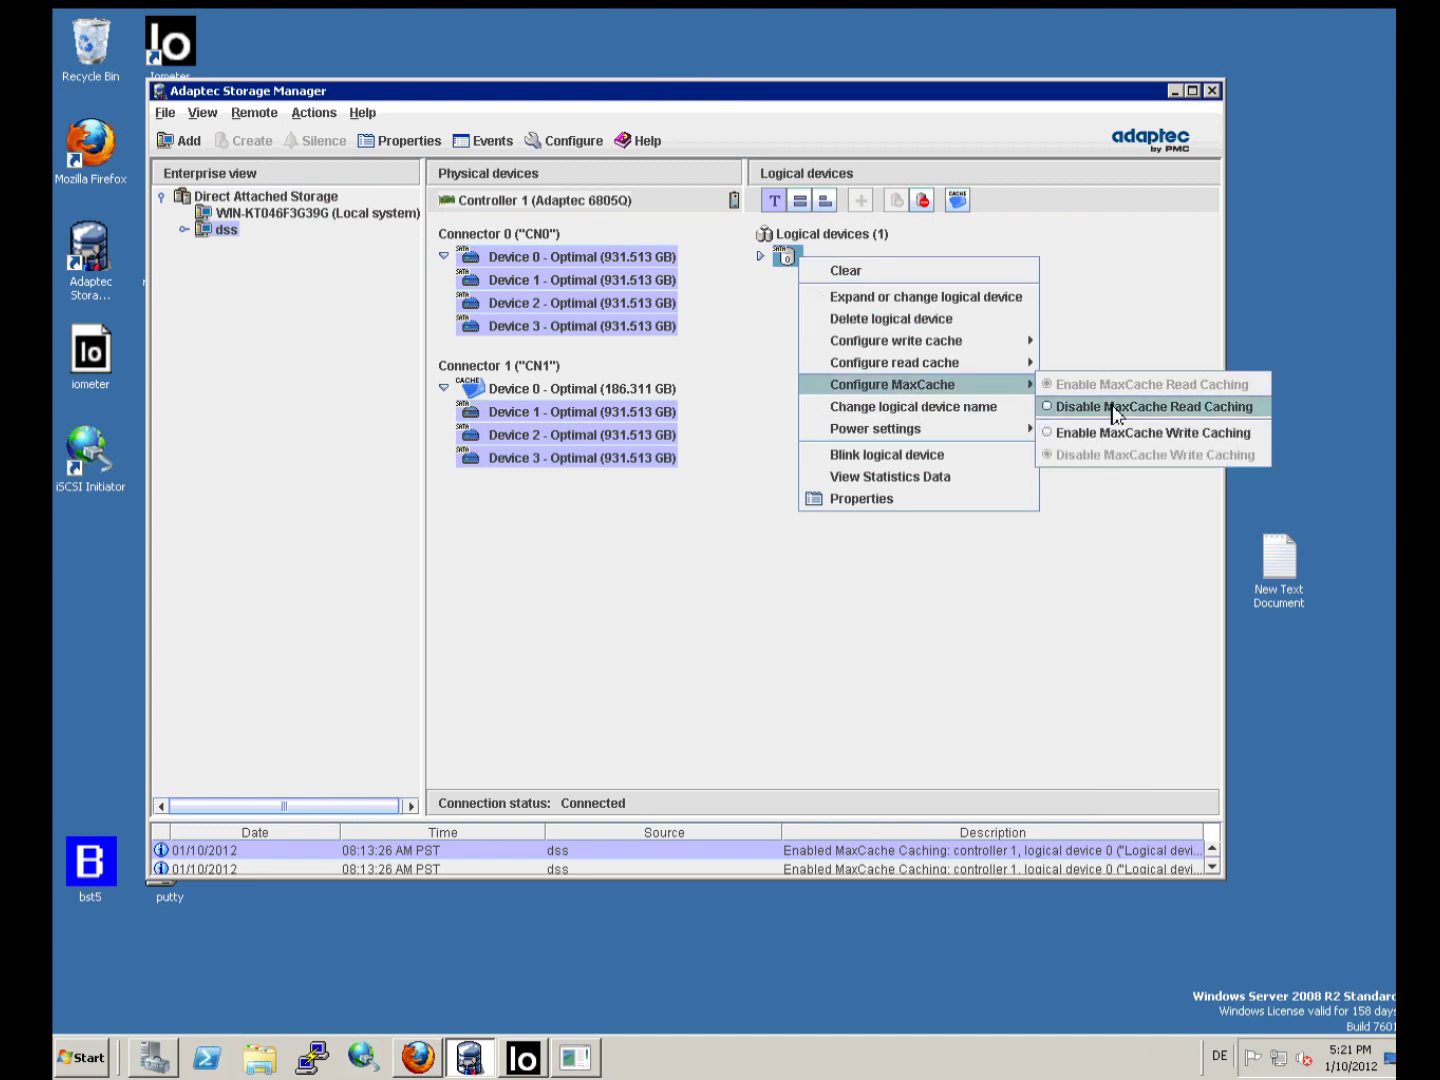
click(1051, 409)
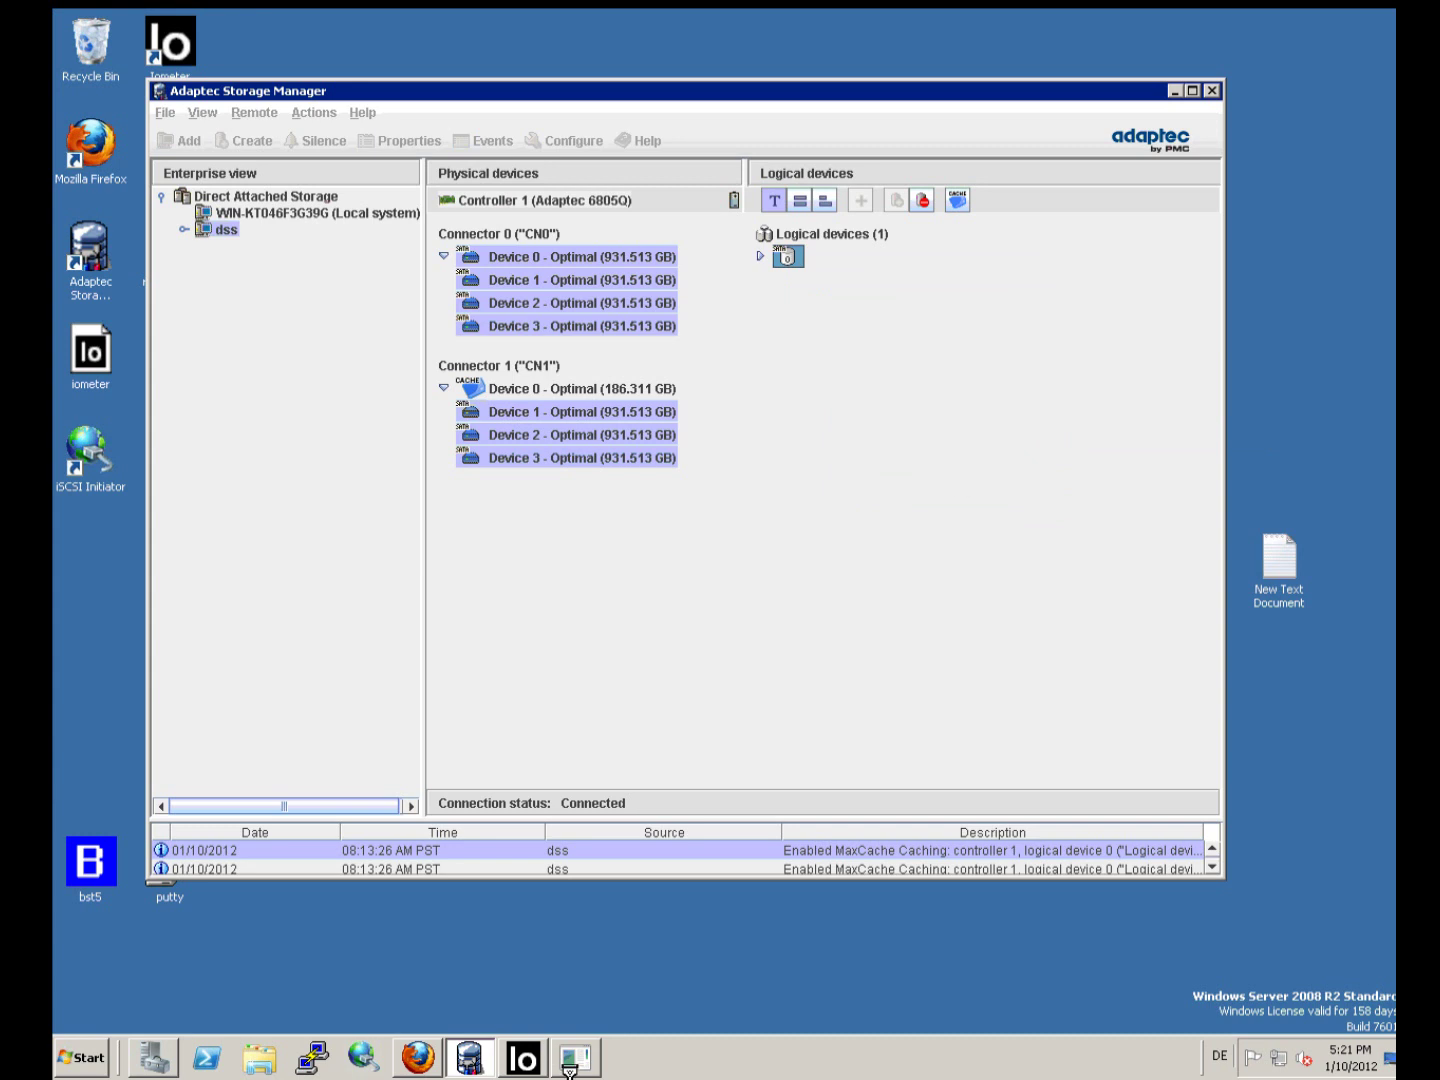
Switch to Iometer, close the gauge and reopen it for Total I/Os per Second.
click(535, 1066)
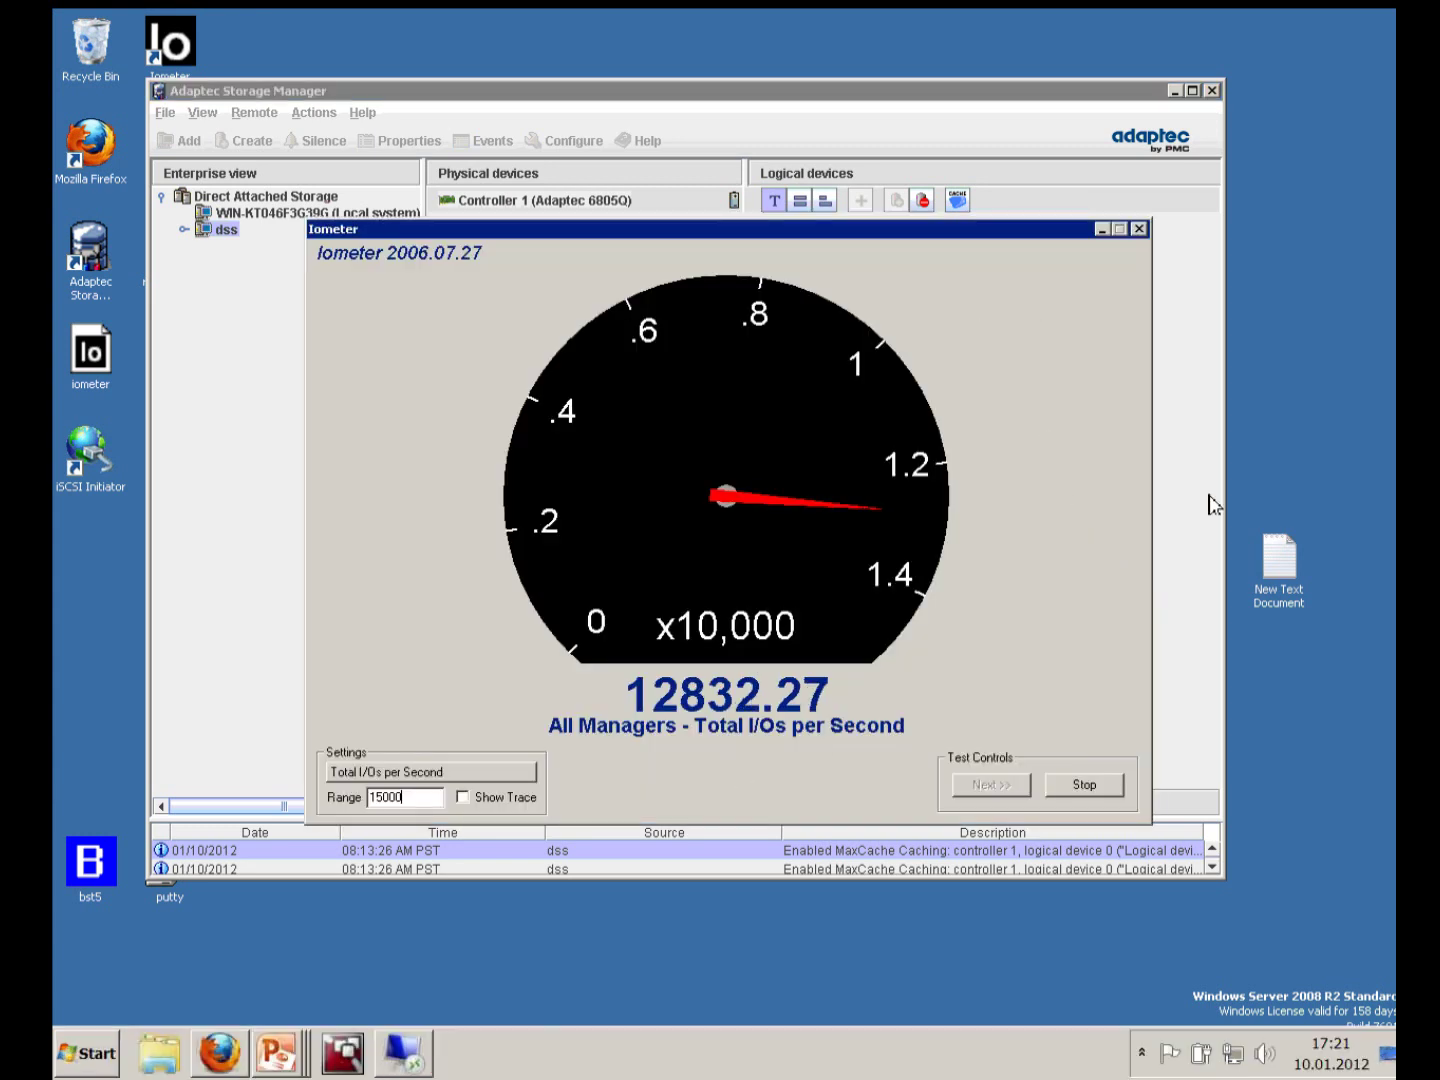
click(1139, 229)
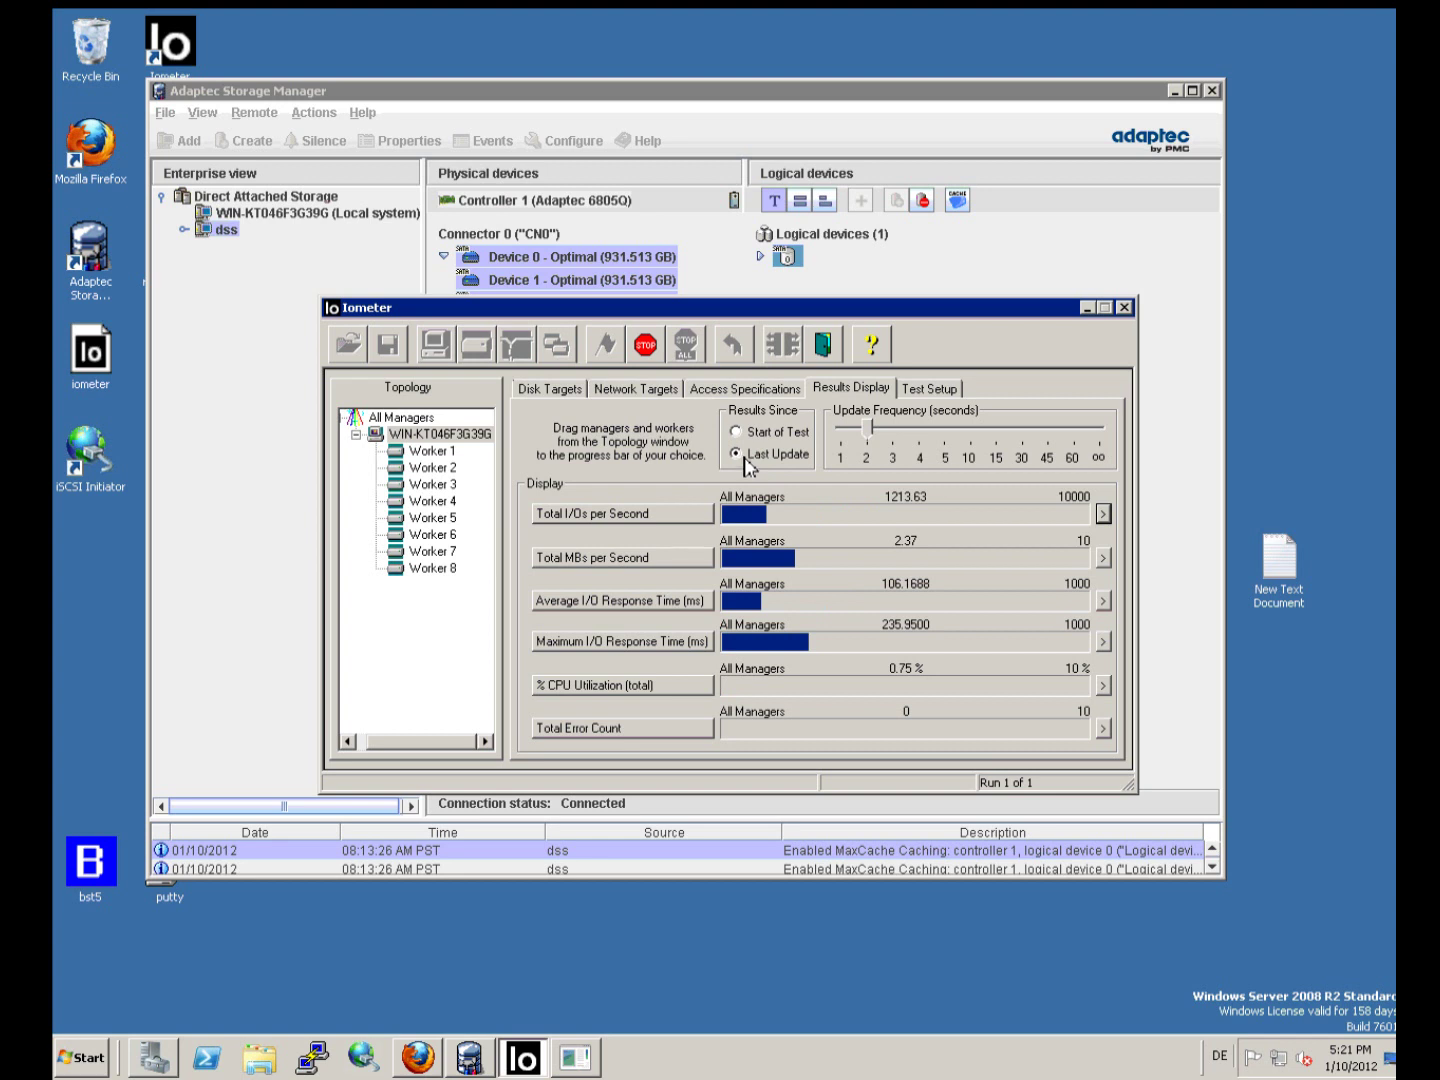
click(1103, 513)
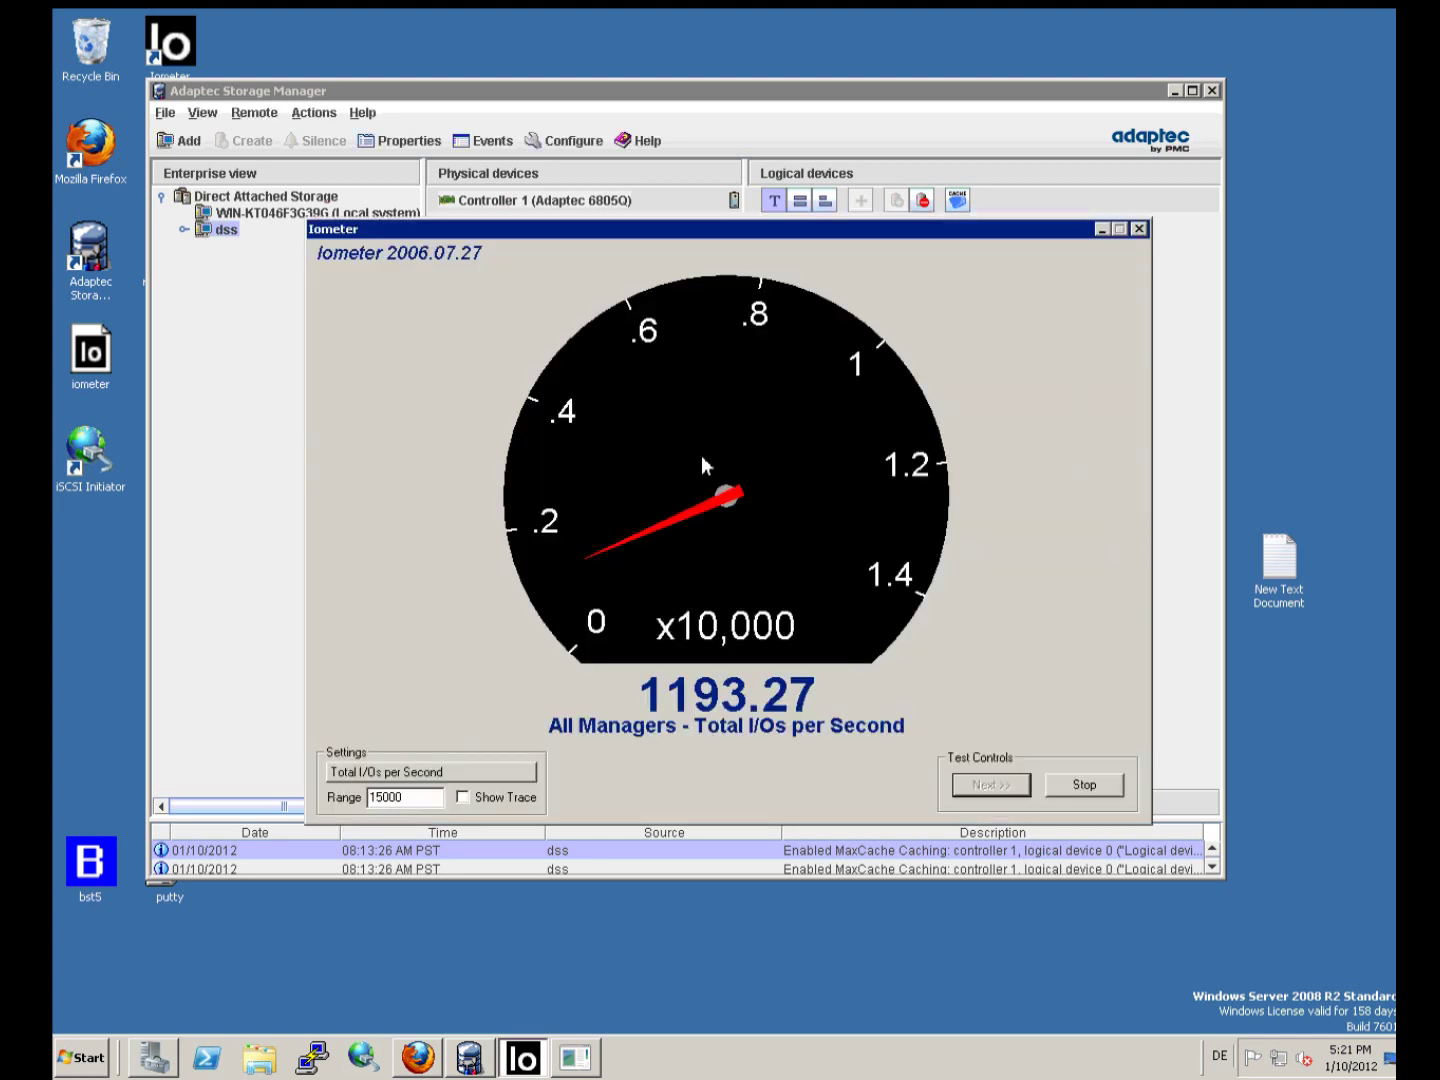